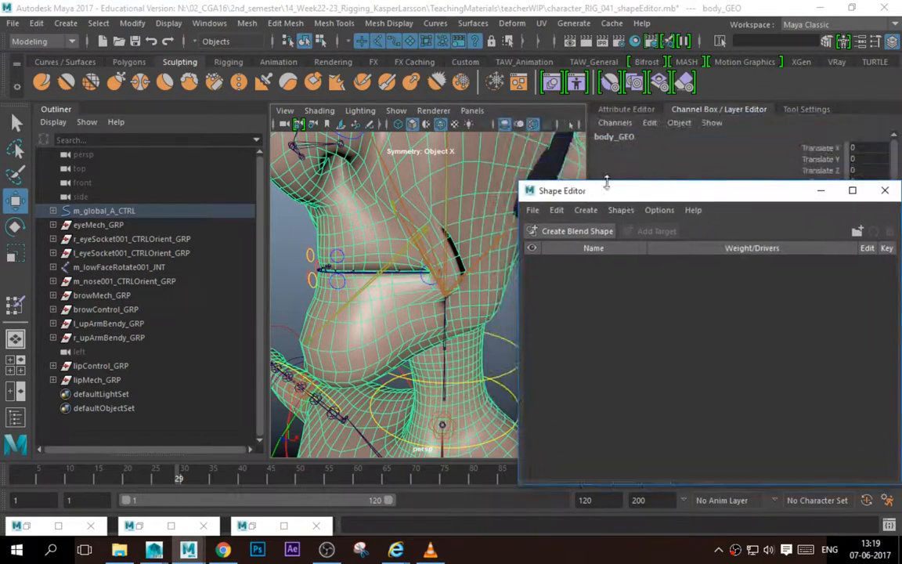
Create a blend shape deformer on the body_GEO mesh and clear the Shape Editor away from the character's face.
{"action": "left_click", "coordinate": [599, 234]}
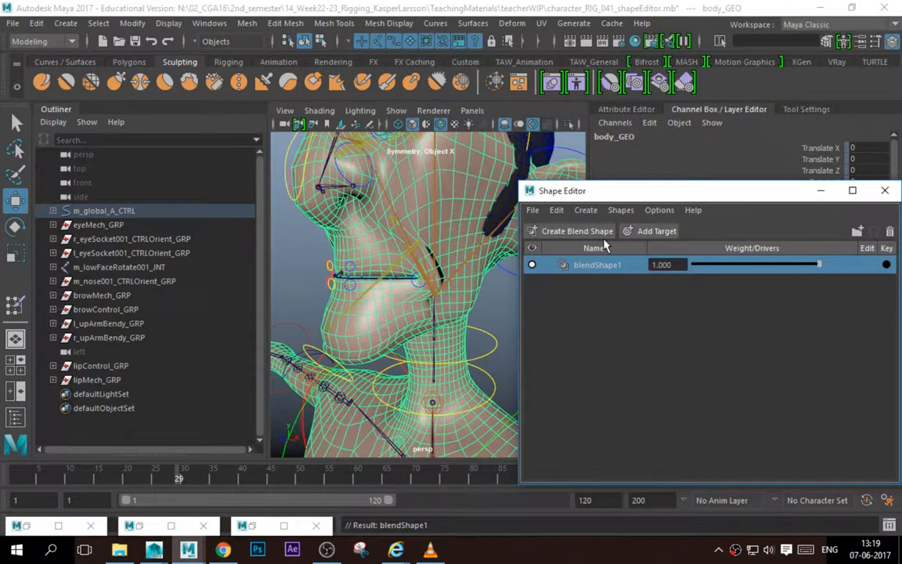
{"action": "left_click_drag", "start_coordinate": [701, 199], "coordinate": [638, 179]}
{"action": "left_click", "coordinate": [436, 182]}
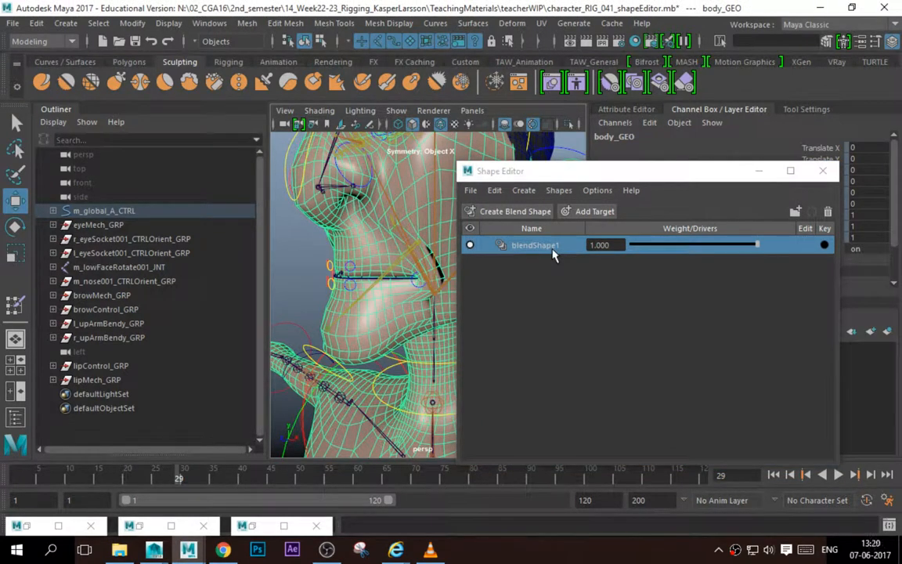
{"action": "left_click", "coordinate": [547, 250]}
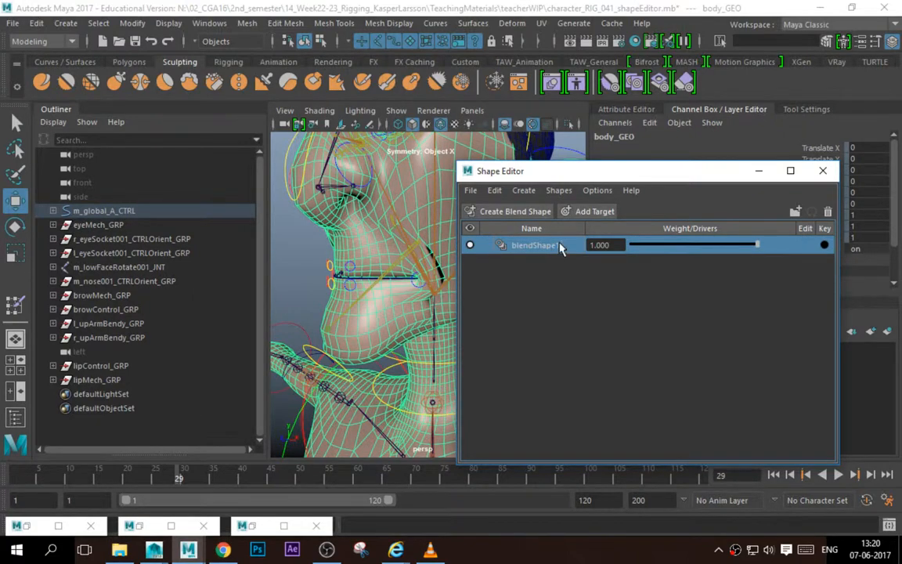
{"action": "left_click_drag", "start_coordinate": [605, 175], "coordinate": [657, 150]}
Return to frame 1 and duplicate the body_GEO mesh.
{"action": "left_click_drag", "start_coordinate": [417, 213], "coordinate": [453, 259], "text": "alt"}
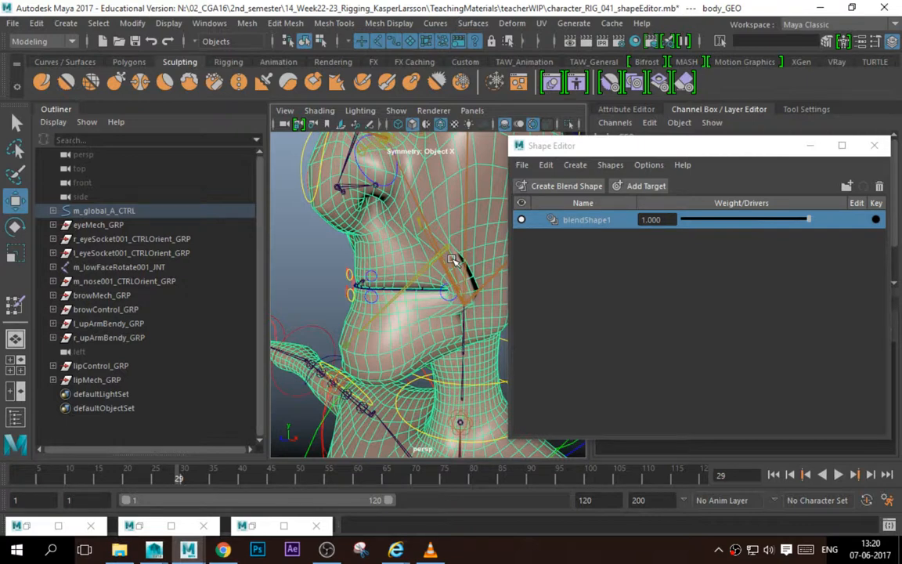
{"action": "right_click_drag", "start_coordinate": [455, 261], "coordinate": [394, 311], "text": "alt"}
{"action": "key", "text": "alt+shift+v"}
{"action": "key", "text": "ctrl+d"}
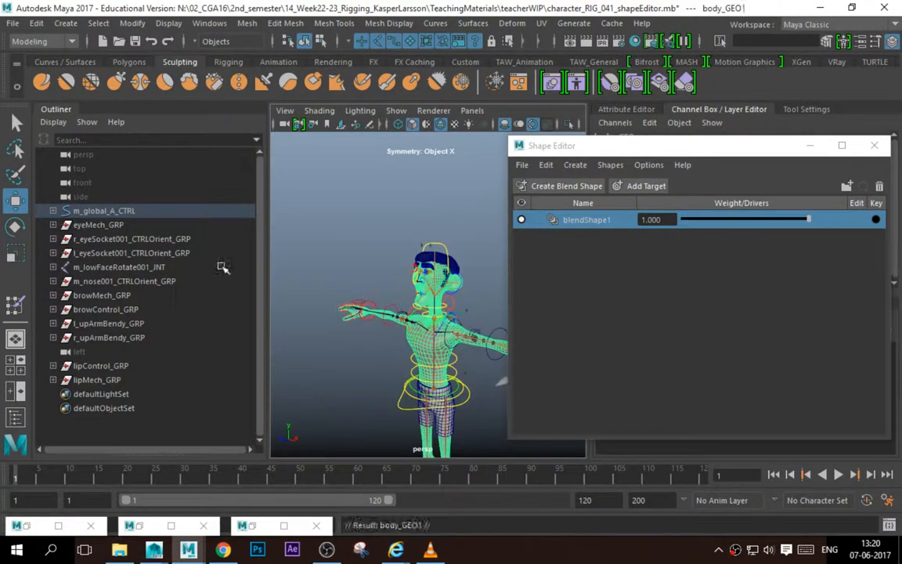
{"action": "key", "text": "f"}
{"action": "key", "text": "Delete"}
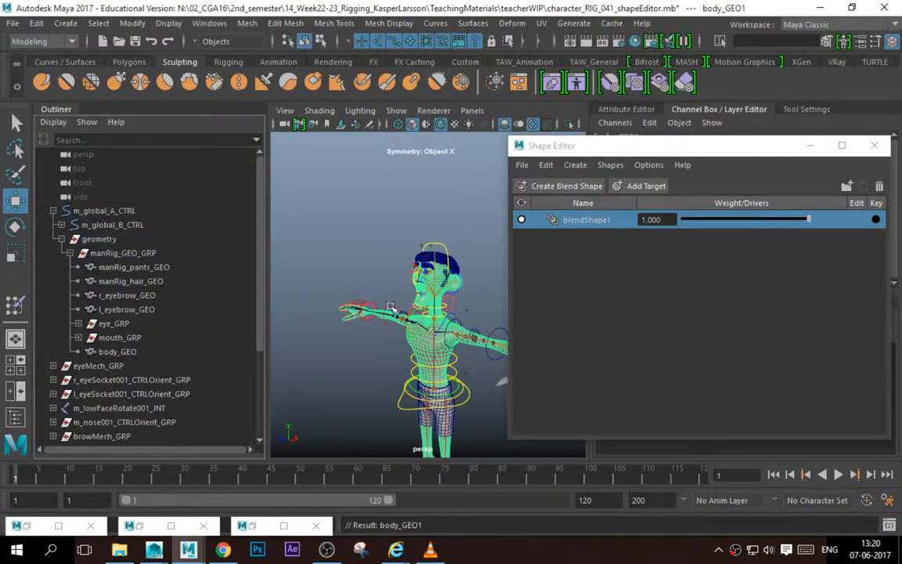
Isolate the duplicated body mesh and move the vertices around both knees well away from the legs.
{"action": "right_click_drag", "start_coordinate": [390, 307], "coordinate": [333, 303], "text": "alt"}
{"action": "left_click_drag", "start_coordinate": [583, 149], "coordinate": [590, 294]}
{"action": "middle_click_drag", "start_coordinate": [484, 338], "coordinate": [482, 283], "text": "alt"}
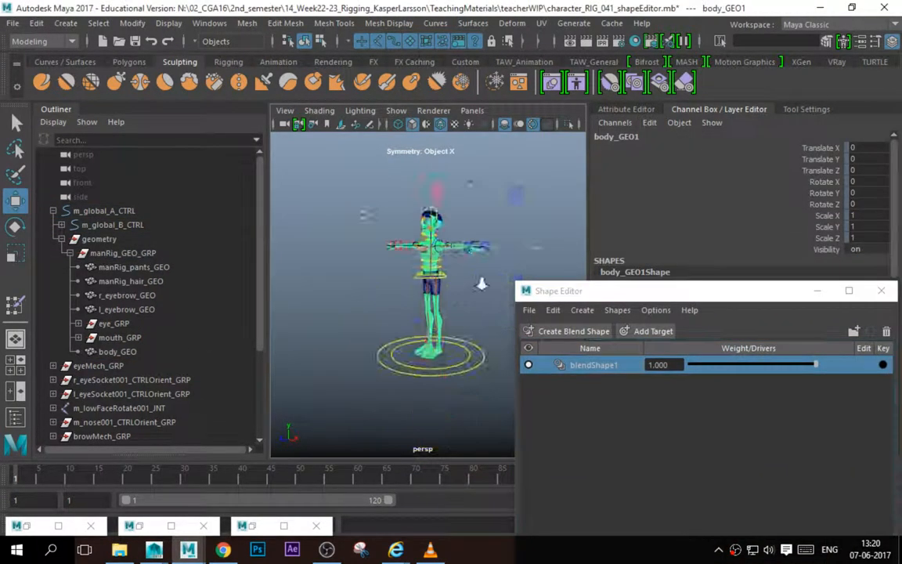
{"action": "right_click_drag", "start_coordinate": [481, 283], "coordinate": [510, 327], "text": "alt"}
{"action": "key", "text": "ctrl+1"}
{"action": "right_click_drag", "start_coordinate": [443, 313], "coordinate": [423, 317]}
{"action": "left_click_drag", "start_coordinate": [433, 361], "coordinate": [479, 324]}
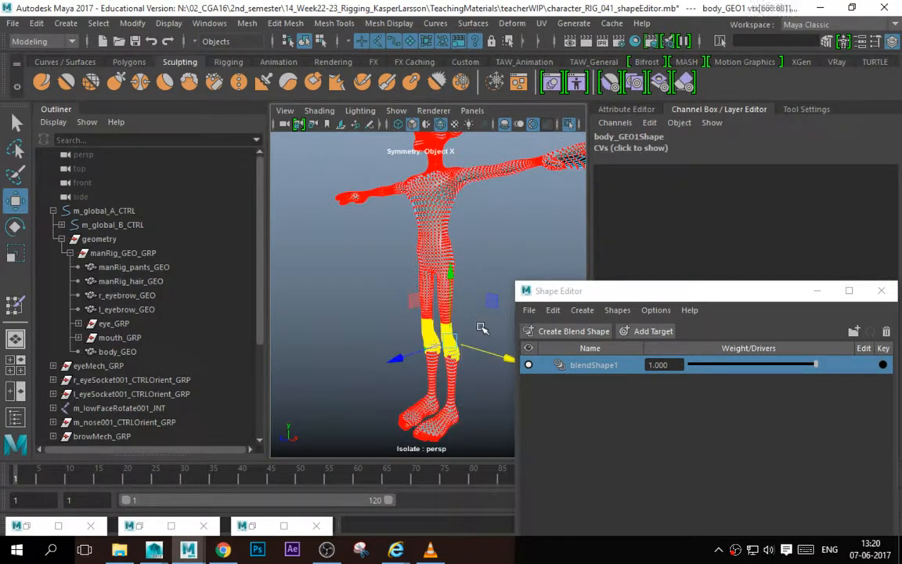
{"action": "key", "text": "e"}
{"action": "key", "text": "r"}
{"action": "left_click_drag", "start_coordinate": [544, 164], "coordinate": [617, 170]}
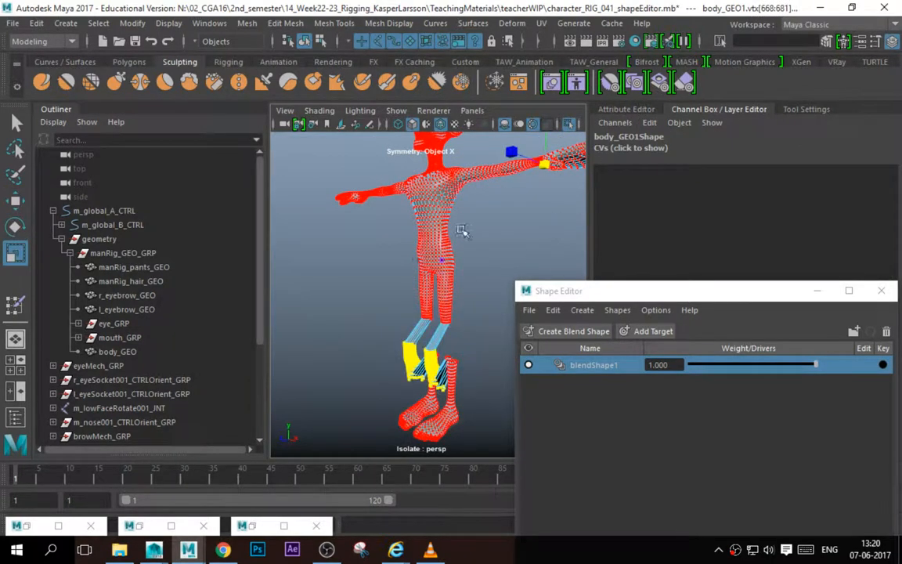
Return to object selection, end the isolation, and select the knee-deformed duplicate together with the original body_GEO mesh.
{"action": "right_click_drag", "start_coordinate": [501, 230], "coordinate": [523, 214]}
{"action": "left_click", "coordinate": [514, 265]}
{"action": "right_click_drag", "start_coordinate": [510, 267], "coordinate": [483, 328], "text": "alt"}
{"action": "left_click", "coordinate": [439, 270]}
{"action": "key", "text": "ctrl+1"}
{"action": "key", "text": "w"}
{"action": "key", "text": "space"}
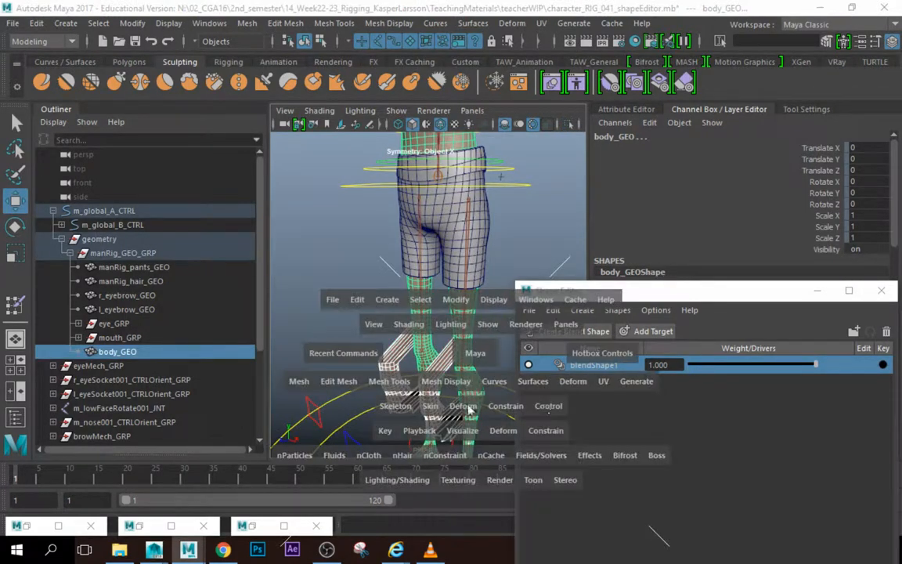
{"action": "right_click", "coordinate": [624, 366]}
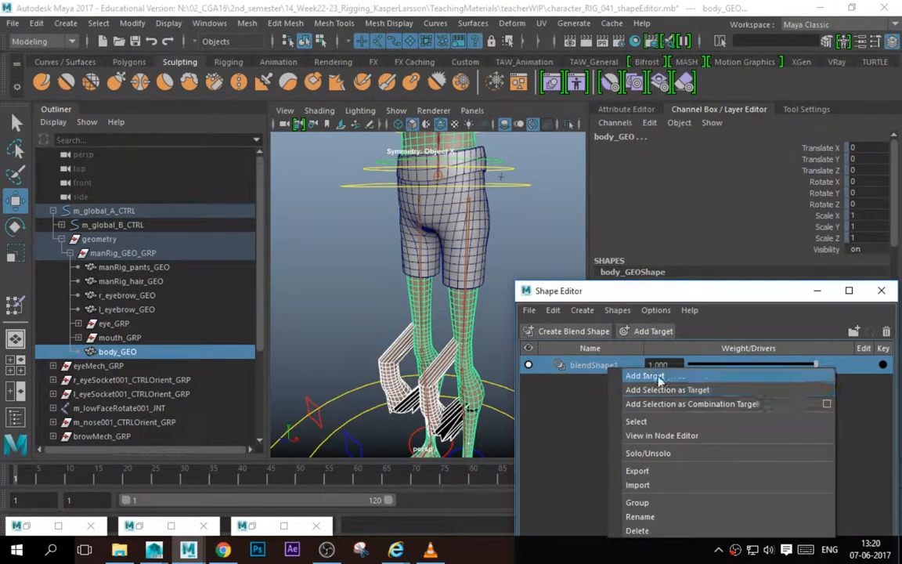
{"action": "left_click", "coordinate": [451, 379]}
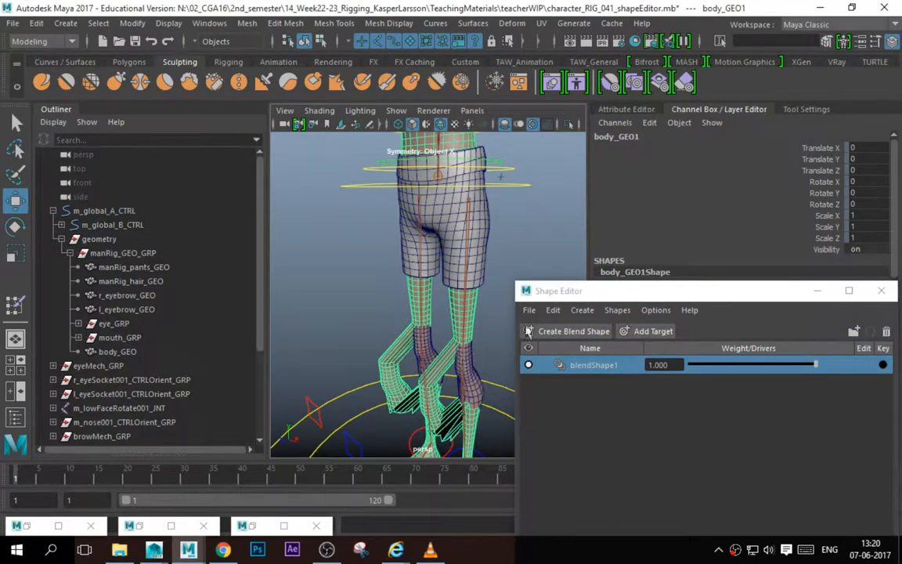
Add the knee-deformed duplicate as a target on body_GEO's existing deformer, specifying blendShape1 as the node.
{"action": "left_click", "coordinate": [430, 328]}
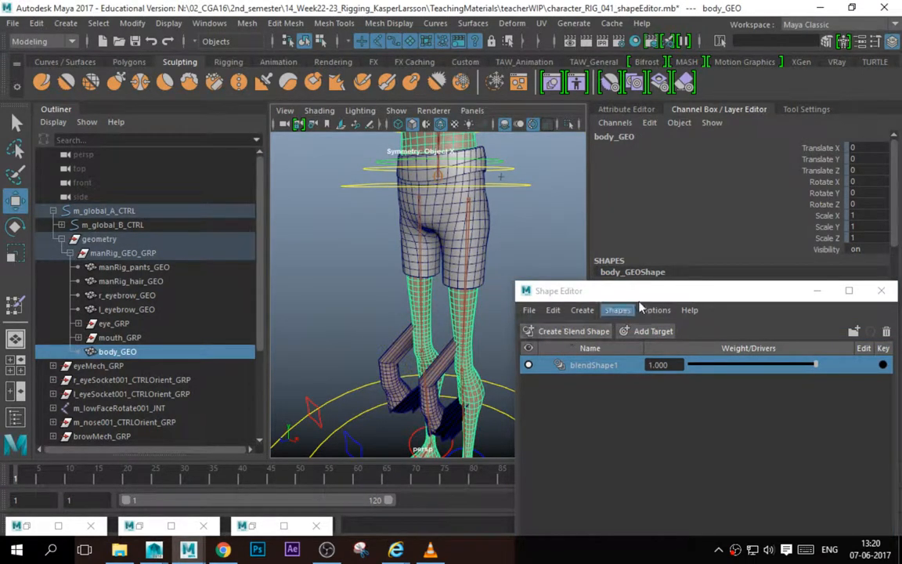
{"action": "left_click_drag", "start_coordinate": [658, 282], "coordinate": [659, 362]}
{"action": "scroll", "coordinate": [708, 239], "scroll_direction": "down", "scroll_amount": 2}
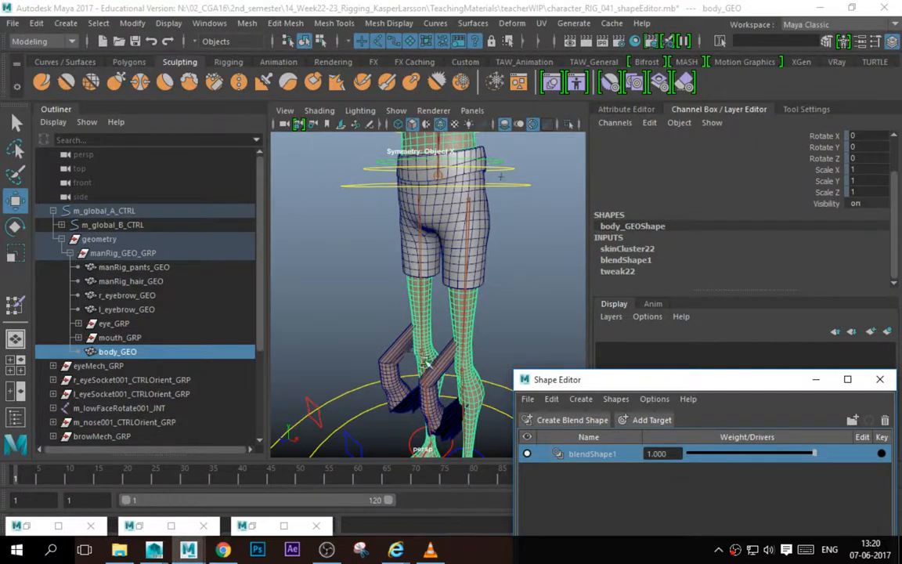
{"action": "left_click", "coordinate": [391, 333]}
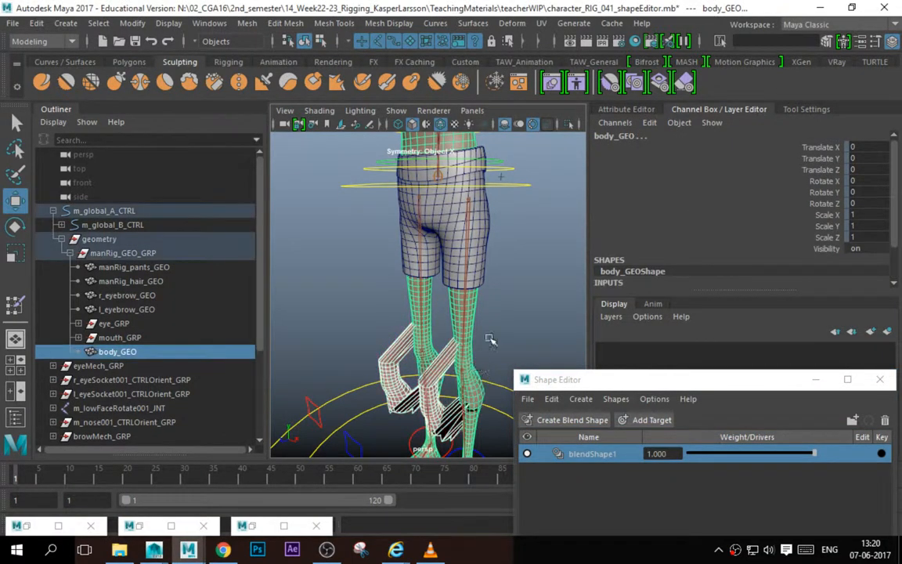
{"action": "key", "text": "space"}
{"action": "left_click", "coordinate": [475, 380]}
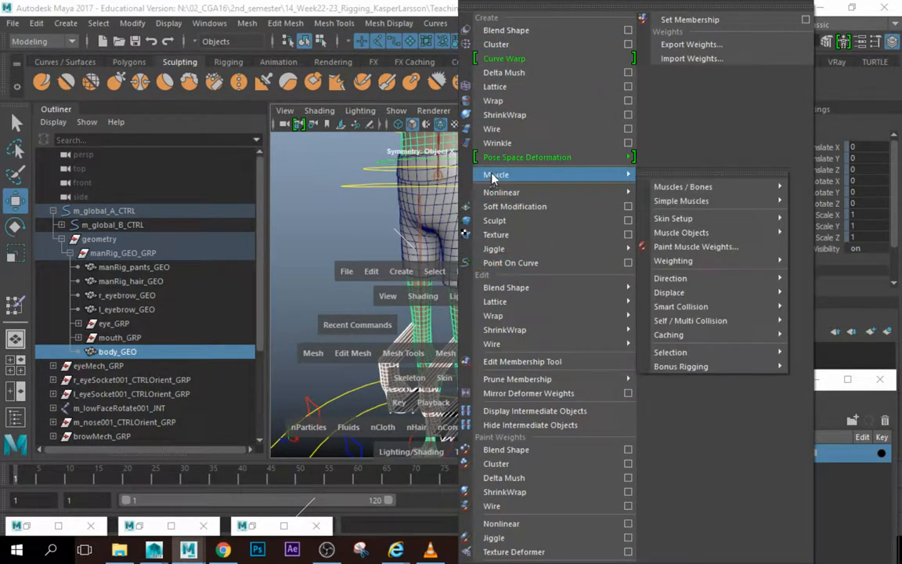
{"action": "mouse_move", "coordinate": [599, 287]}
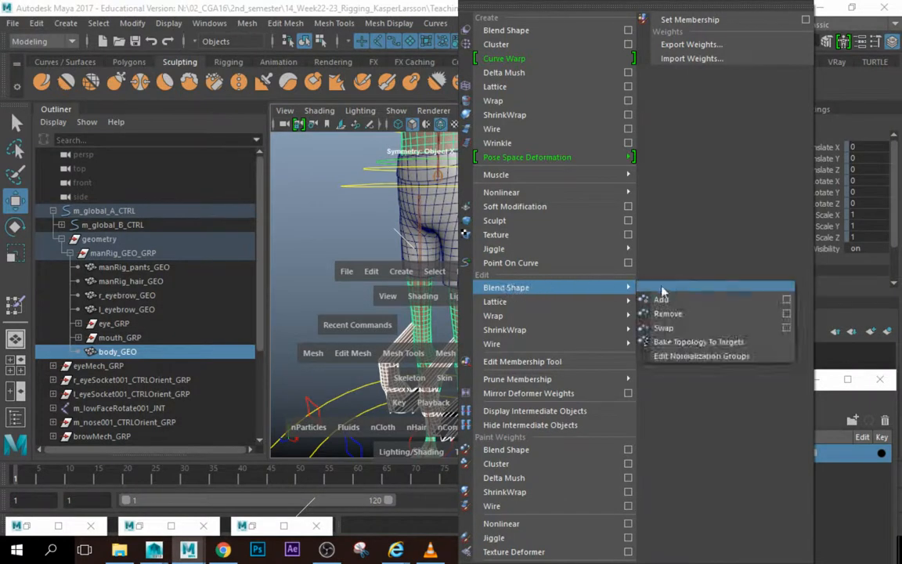
{"action": "left_click", "coordinate": [787, 299]}
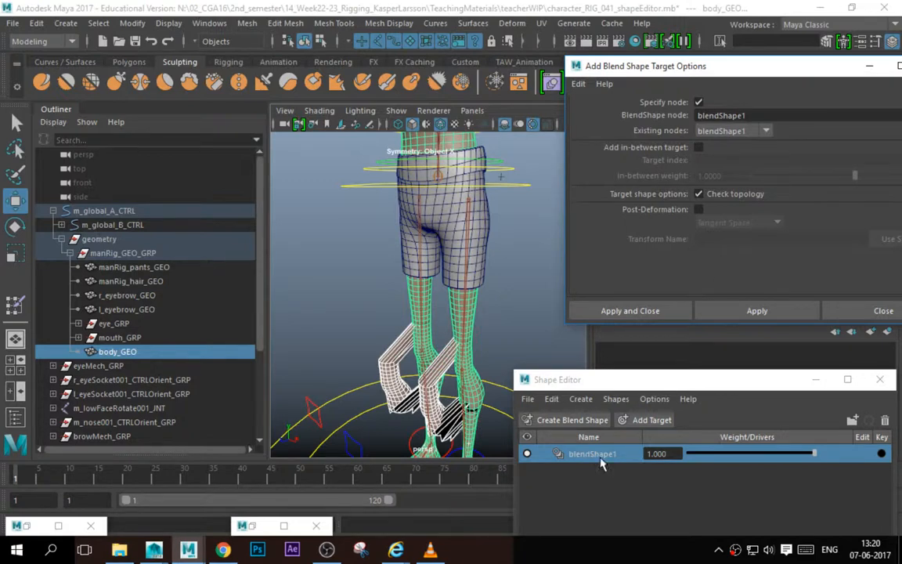
{"action": "left_click", "coordinate": [767, 312]}
{"action": "left_click", "coordinate": [876, 310]}
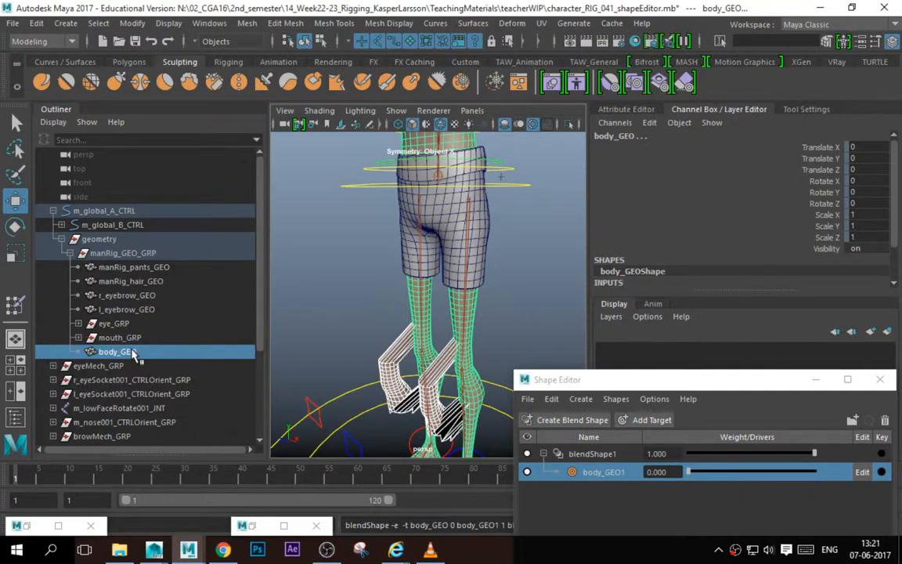
Rename the new blend shape target as messedUpKnees.
{"action": "double_click", "coordinate": [619, 472]}
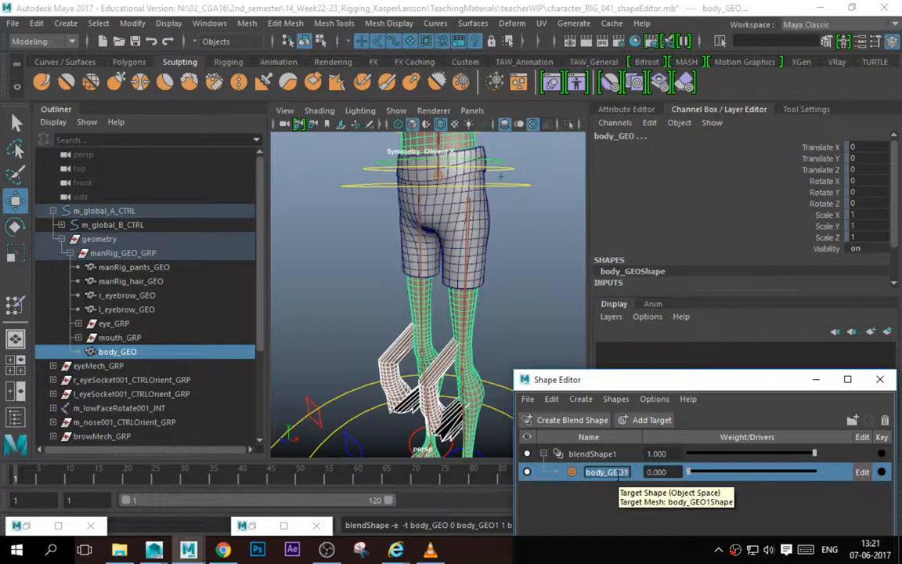
{"action": "type", "text": "mesh"}
{"action": "type", "text": "edUpKnees"}
{"action": "key", "text": "Return"}
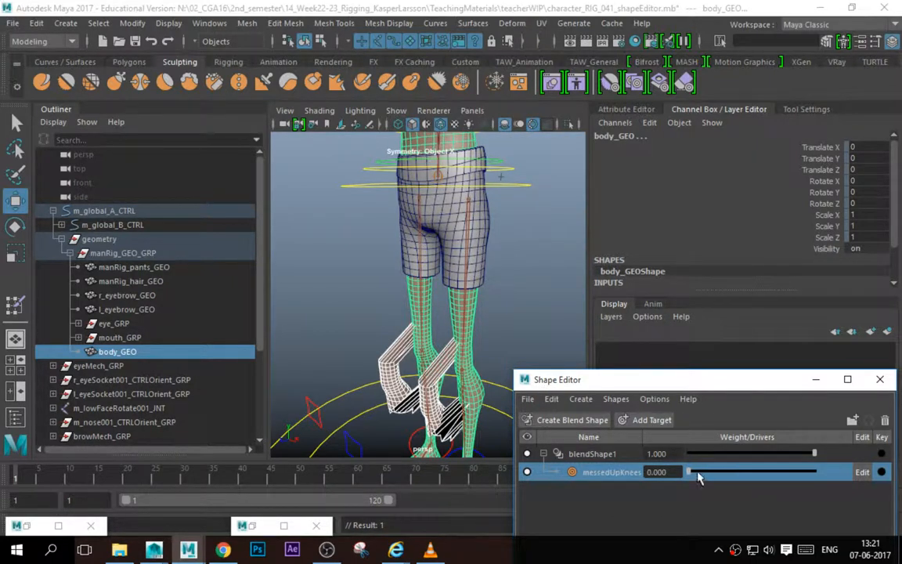
Raise the messedUpKnees weight to 1.000, test the deformation by moving the left foot control, and undo that move.
{"action": "left_click_drag", "start_coordinate": [689, 472], "coordinate": [880, 479]}
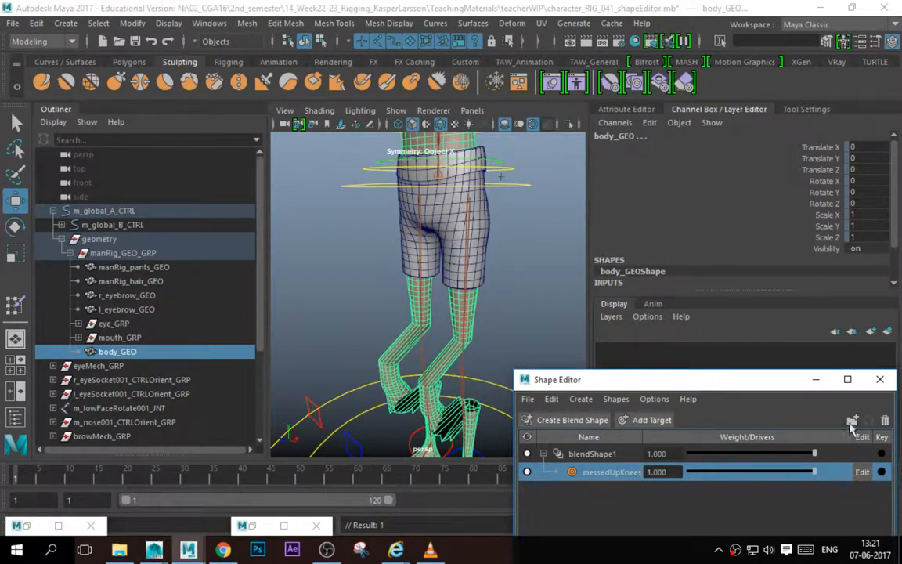
{"action": "middle_click_drag", "start_coordinate": [490, 317], "coordinate": [478, 209], "text": "alt"}
{"action": "left_click", "coordinate": [476, 384]}
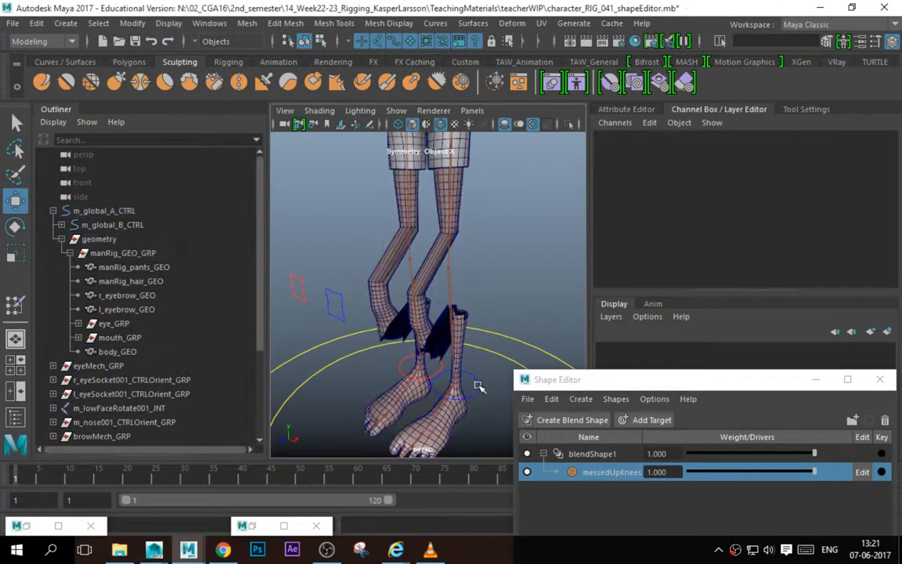
{"action": "left_click", "coordinate": [479, 385]}
{"action": "left_click_drag", "start_coordinate": [457, 388], "coordinate": [470, 309]}
{"action": "key", "text": "ctrl+z"}
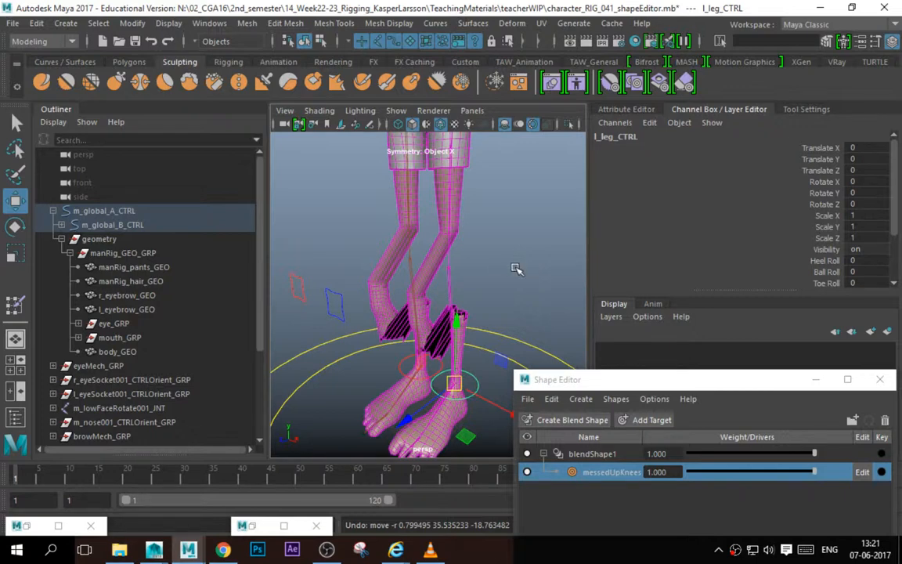
Reset the messedUpKnees target weight to 0.000.
{"action": "left_click", "coordinate": [434, 286]}
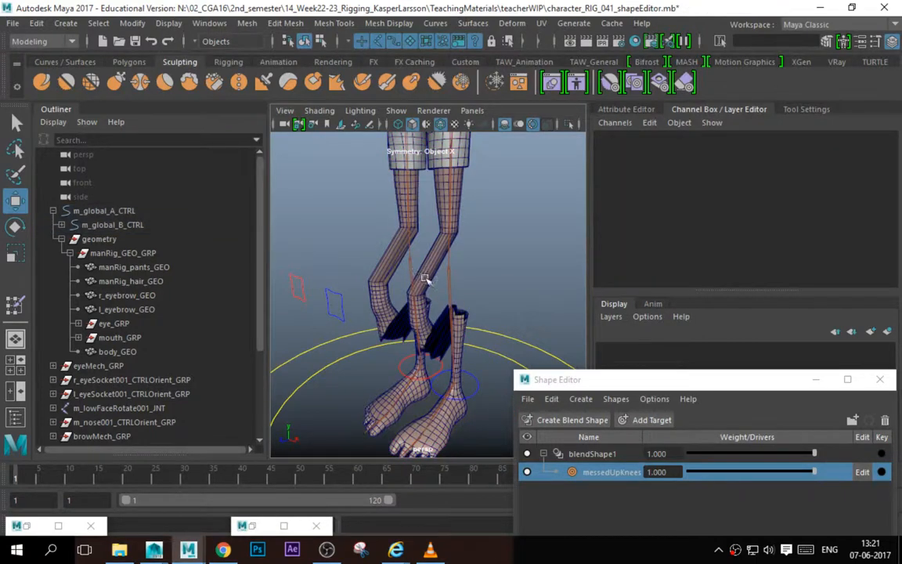
{"action": "left_click", "coordinate": [425, 278]}
{"action": "left_click_drag", "start_coordinate": [814, 471], "coordinate": [608, 472]}
Make another duplicate of the undeformed body_GEO mesh.
{"action": "left_click", "coordinate": [497, 260]}
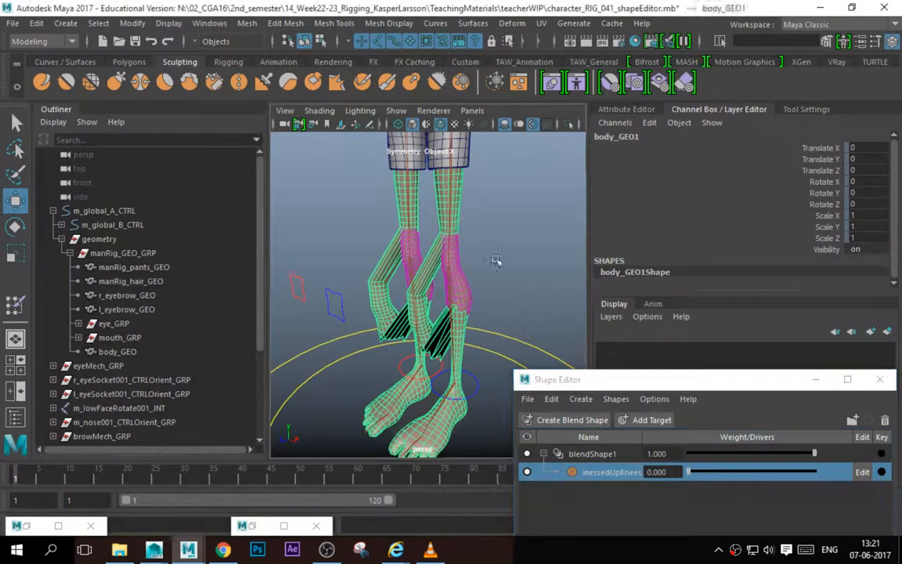
{"action": "left_click", "coordinate": [470, 285]}
{"action": "key", "text": "ctrl+d"}
Rename the knee-deformed duplicate body_GEO1 as messedUpBlend_direct.
{"action": "scroll", "coordinate": [144, 376], "scroll_direction": "down", "scroll_amount": 4}
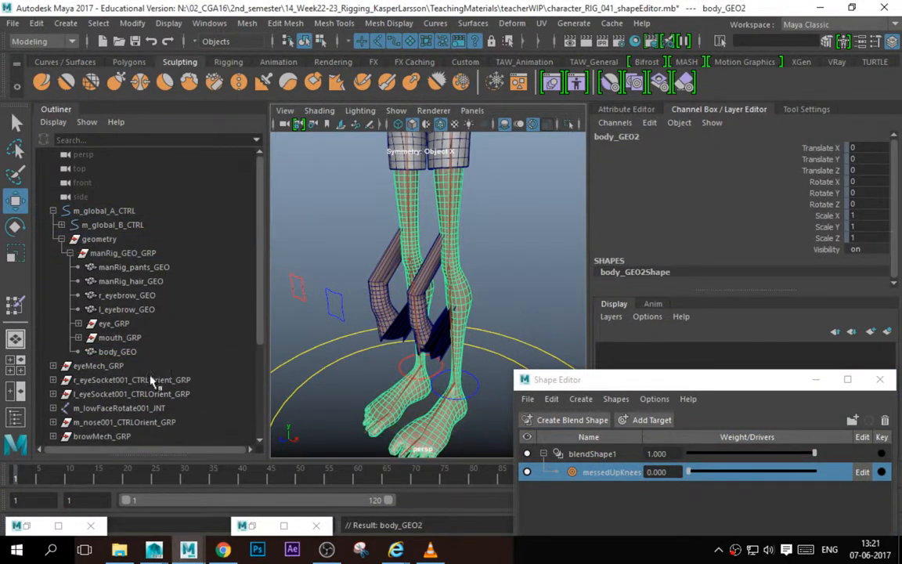
{"action": "double_click", "coordinate": [96, 394]}
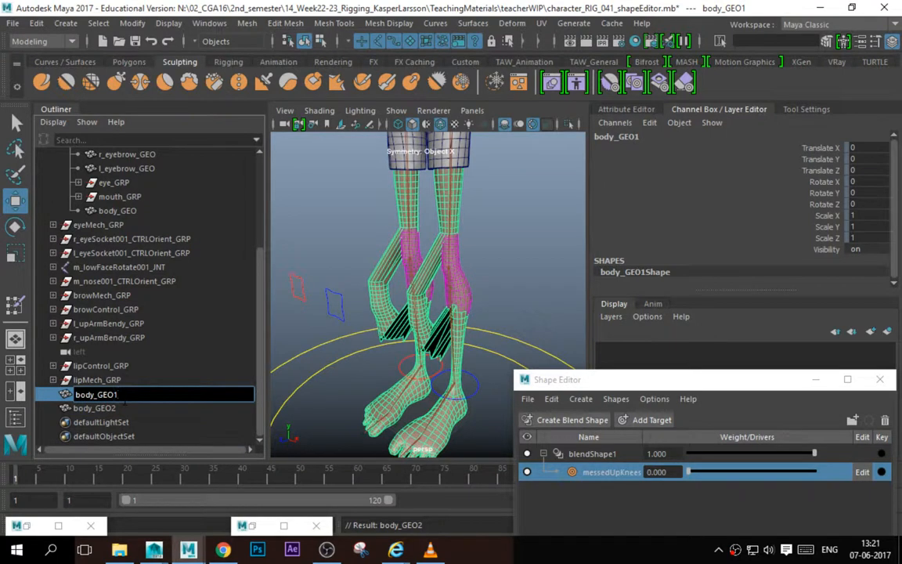
{"action": "type", "text": "messedUpBlend"}
{"action": "key", "text": "Return"}
{"action": "left_click", "coordinate": [165, 407]}
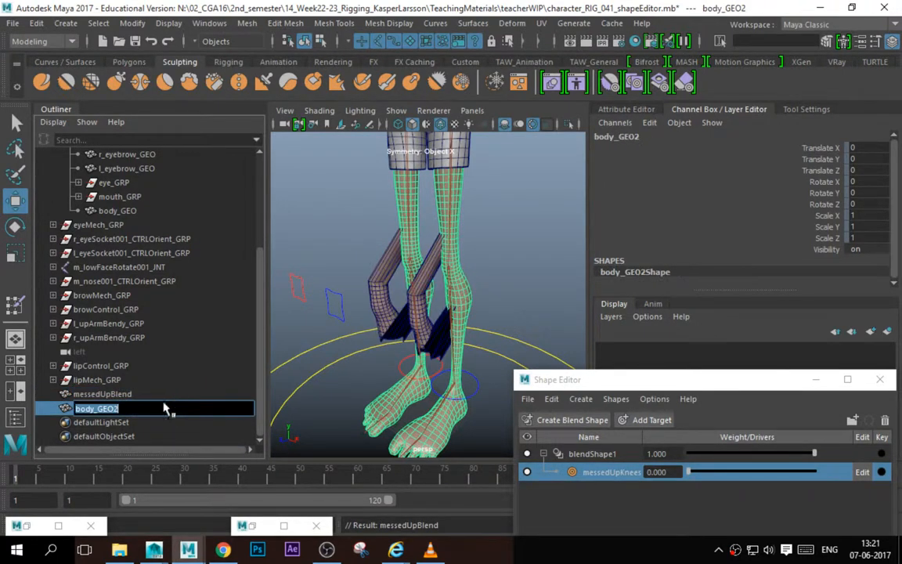
{"action": "left_click", "coordinate": [172, 395]}
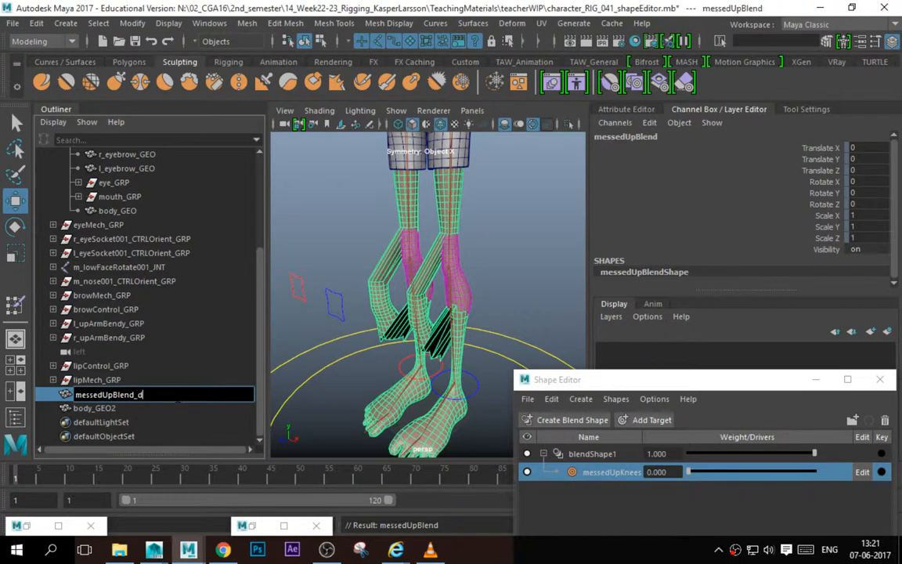
{"action": "type", "text": "_direct"}
{"action": "key", "text": "Return"}
Rename the undeformed duplicate body_GEO2 as otherKindOfblends_liveBlend.
{"action": "double_click", "coordinate": [173, 408]}
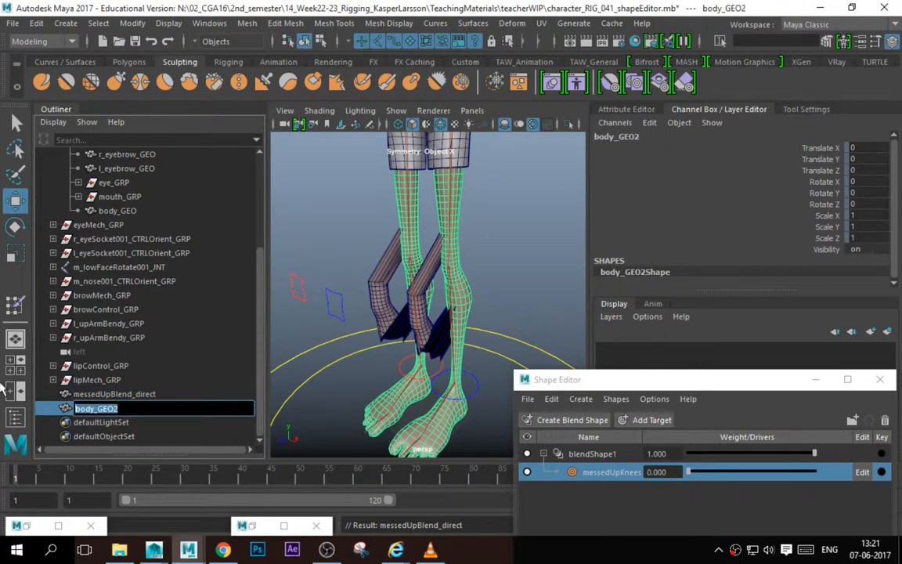
{"action": "type", "text": "lends_live"}
{"action": "key", "text": "ctrl+a"}
{"action": "type", "text": "ot"}
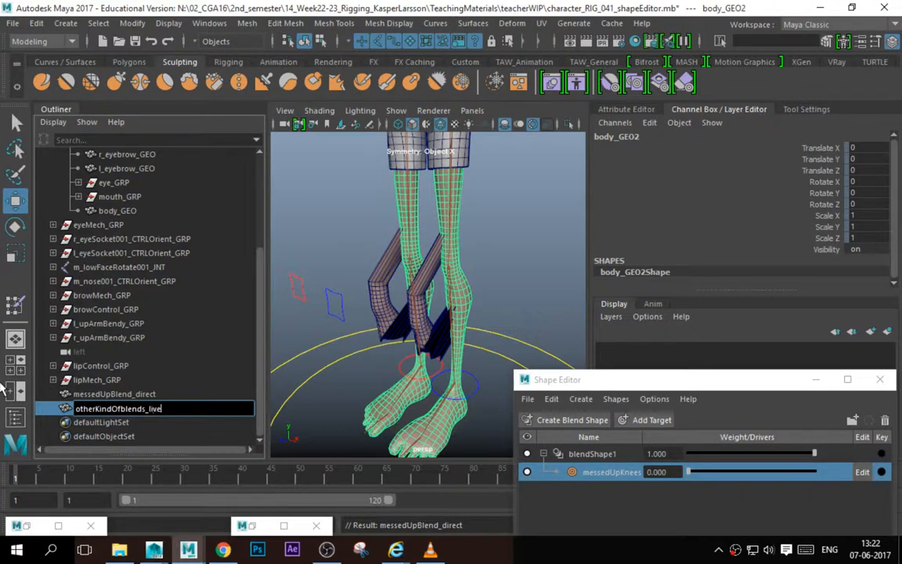
{"action": "key", "text": "Return"}
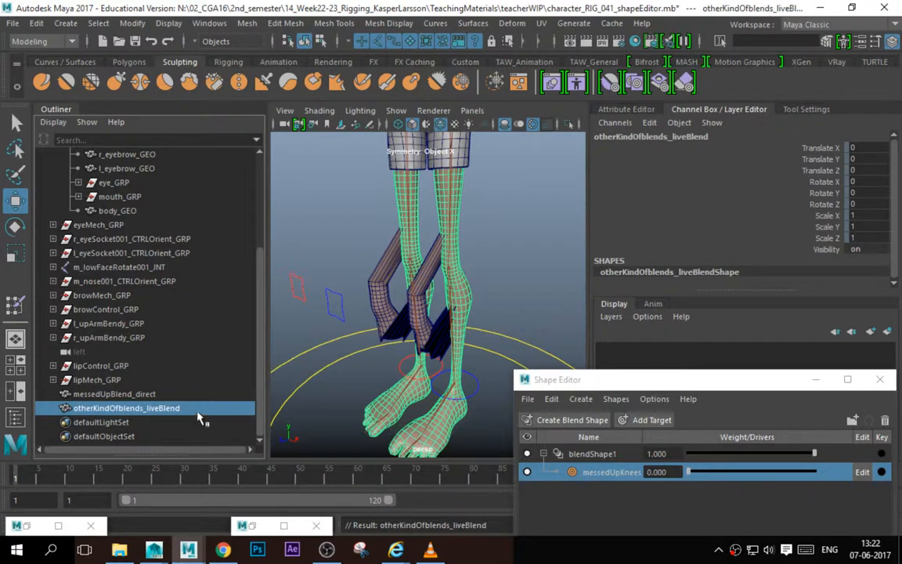
Compare the two renamed duplicates by selecting each in turn, leaving otherKindOfblends_liveBlend selected.
{"action": "left_click", "coordinate": [164, 395]}
{"action": "left_click", "coordinate": [171, 408]}
{"action": "double_click", "coordinate": [164, 395]}
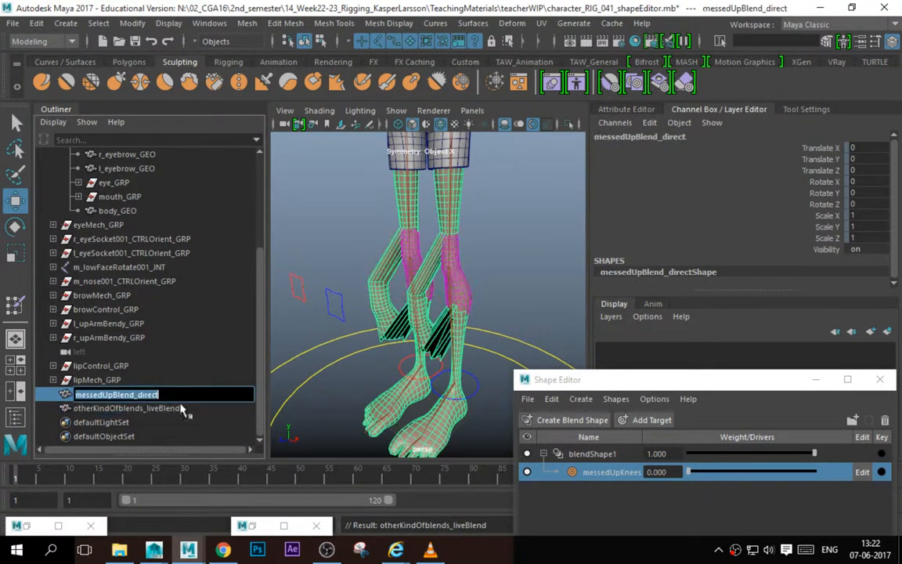
{"action": "left_click", "coordinate": [180, 408]}
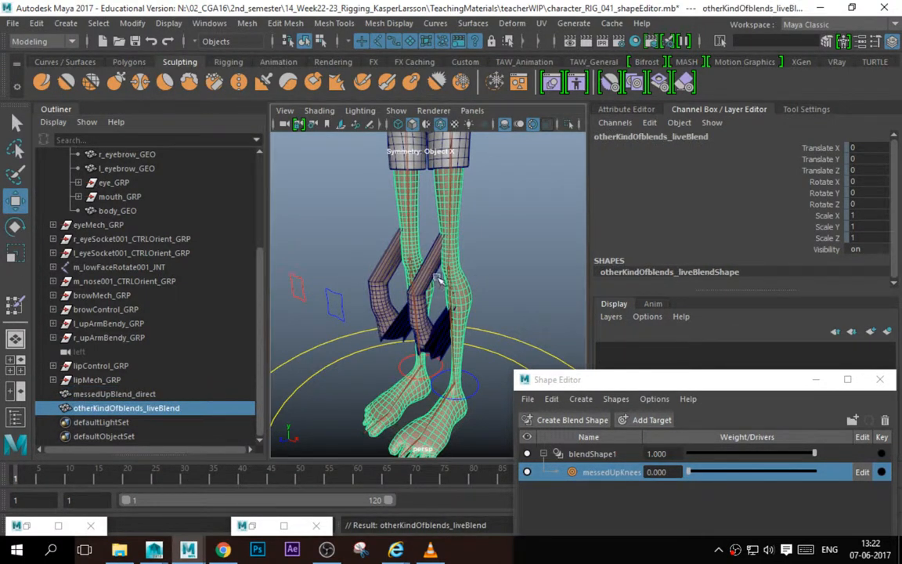
Unlock all the translate, rotate and scale channels of otherKindOfblends_liveBlend.
{"action": "key", "text": "a"}
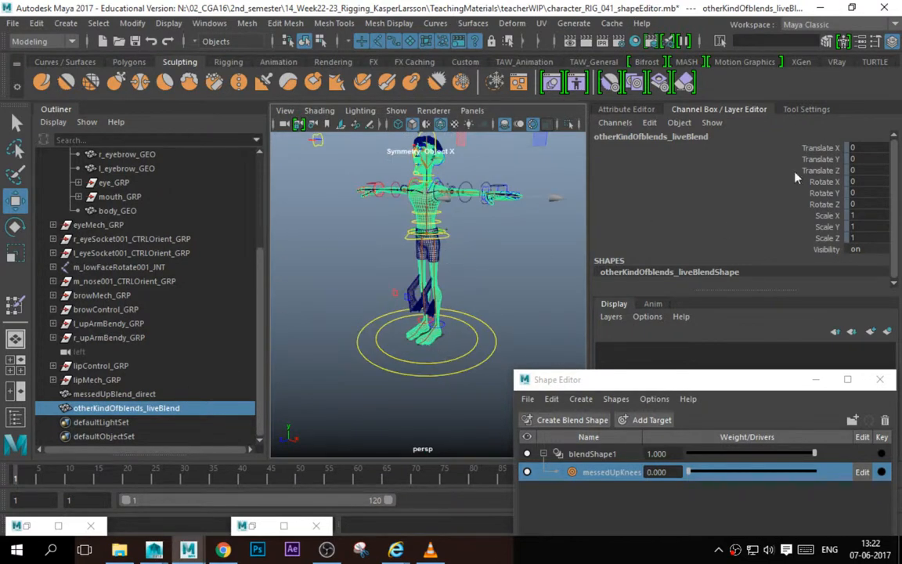
{"action": "left_click_drag", "start_coordinate": [810, 150], "coordinate": [815, 237]}
{"action": "right_click", "coordinate": [816, 216]}
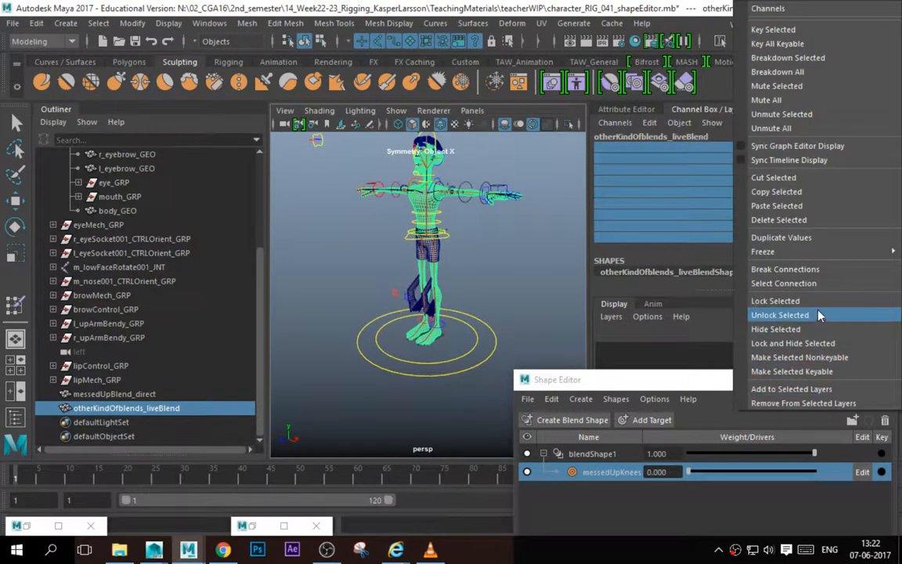
{"action": "left_click", "coordinate": [814, 315]}
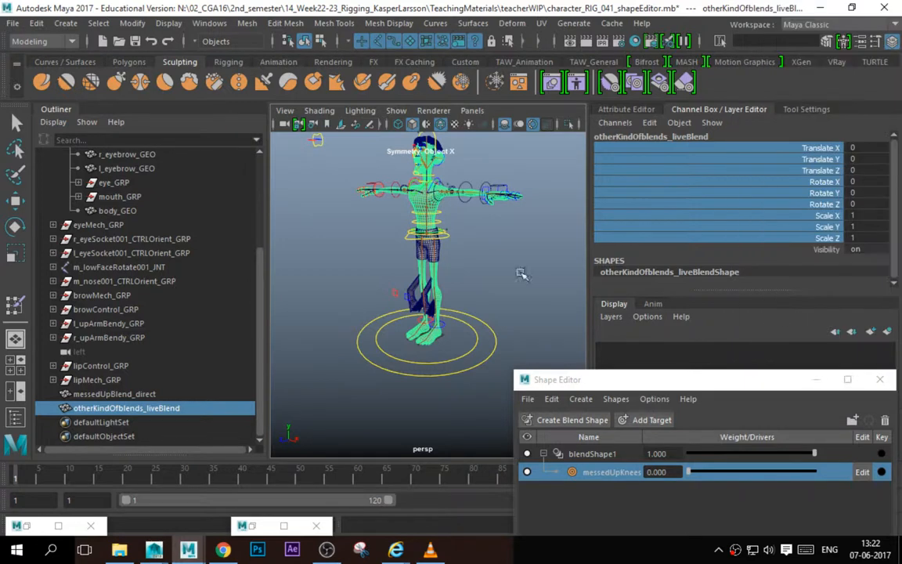
Move otherKindOfblends_liveBlend about 280 units along X, away from the rigged character.
{"action": "key", "text": "w"}
{"action": "scroll", "coordinate": [541, 284], "scroll_direction": "down", "scroll_amount": 4}
{"action": "left_click_drag", "start_coordinate": [525, 274], "coordinate": [861, 373]}
{"action": "key", "text": "f"}
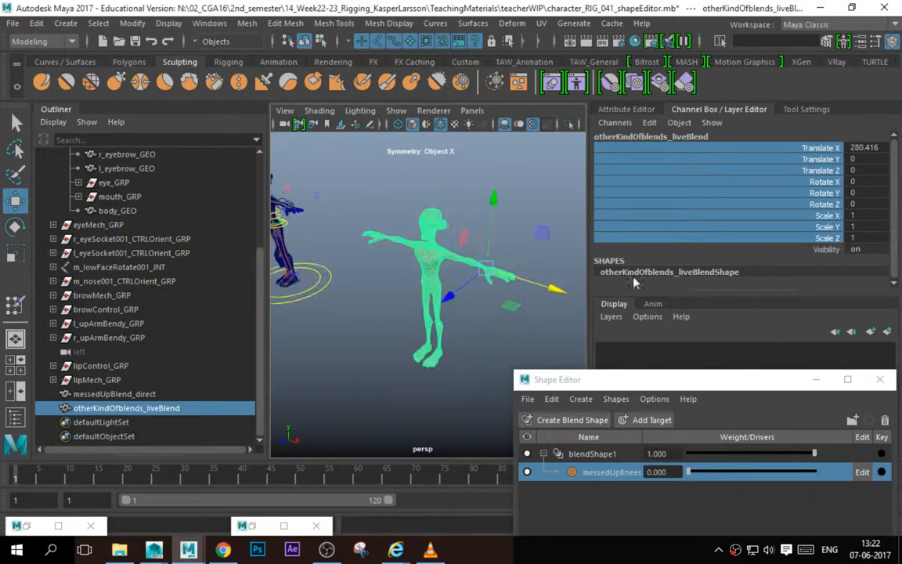
{"action": "key", "text": "q"}
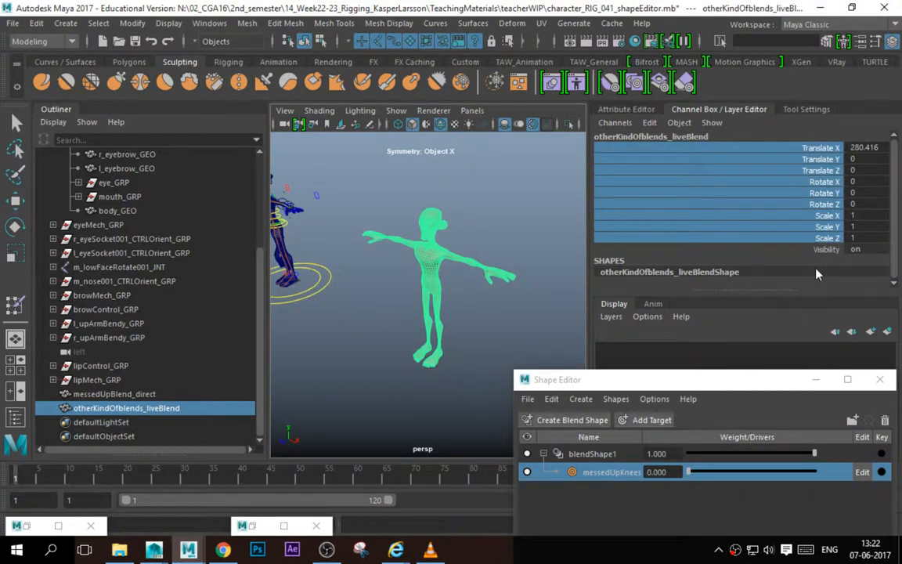
{"action": "scroll", "coordinate": [530, 242], "scroll_direction": "down", "scroll_amount": 5}
Move otherKindOfblends_liveBlend freely to about X 368, Y 217, Z -237 and rotate it to about 61, 9, 13 degrees.
{"action": "key", "text": "w"}
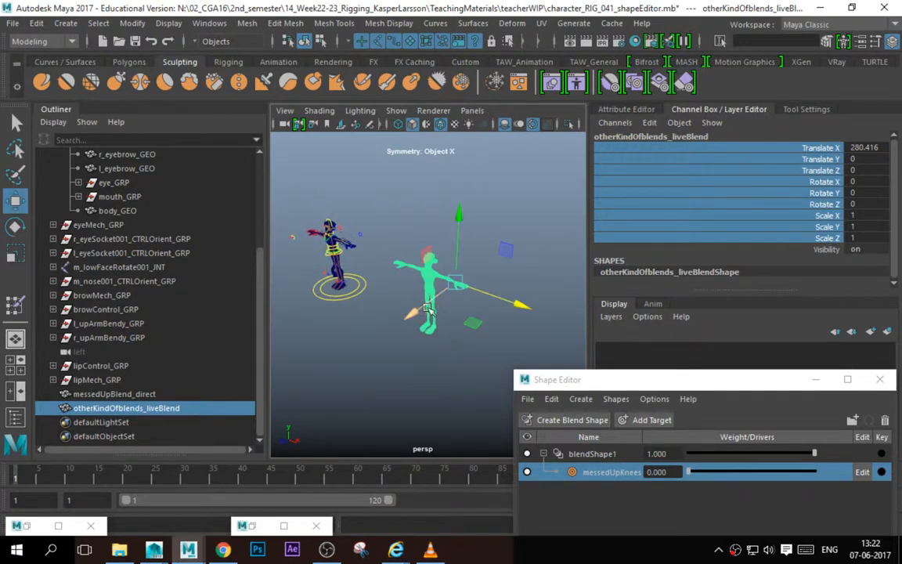
{"action": "left_click_drag", "start_coordinate": [459, 281], "coordinate": [577, 139]}
{"action": "key", "text": "e"}
{"action": "left_click_drag", "start_coordinate": [557, 175], "coordinate": [594, 269]}
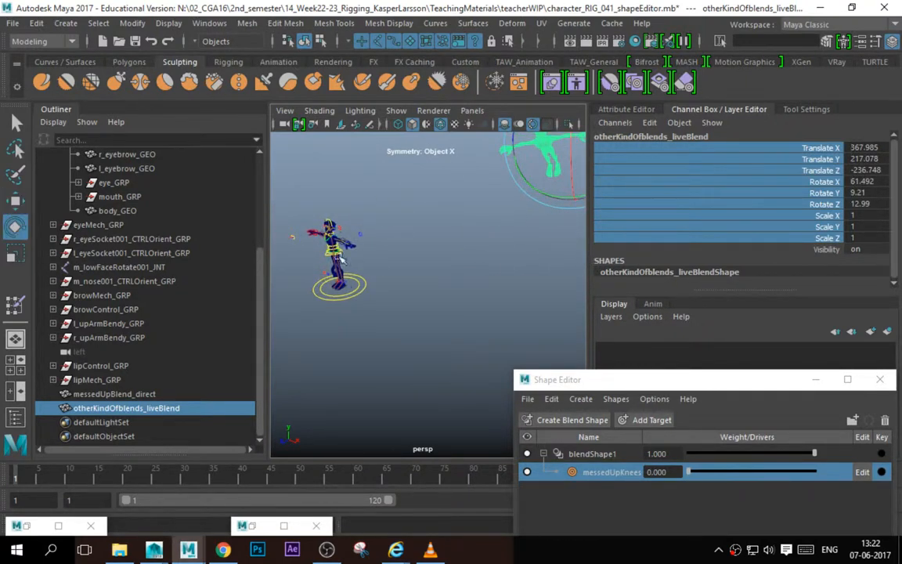
{"action": "left_click_drag", "start_coordinate": [818, 147], "coordinate": [835, 205]}
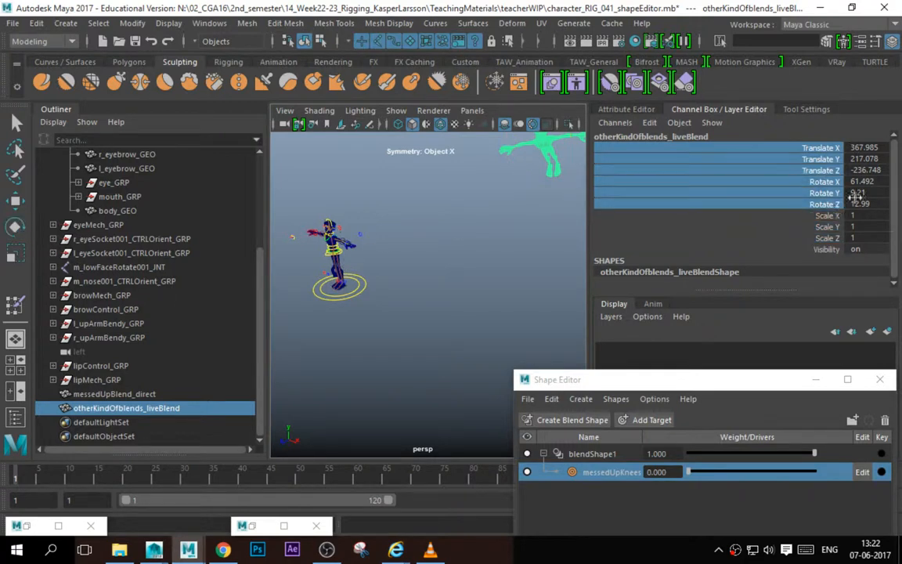
{"action": "right_click_drag", "start_coordinate": [532, 155], "coordinate": [511, 149]}
{"action": "left_click_drag", "start_coordinate": [539, 141], "coordinate": [548, 149]}
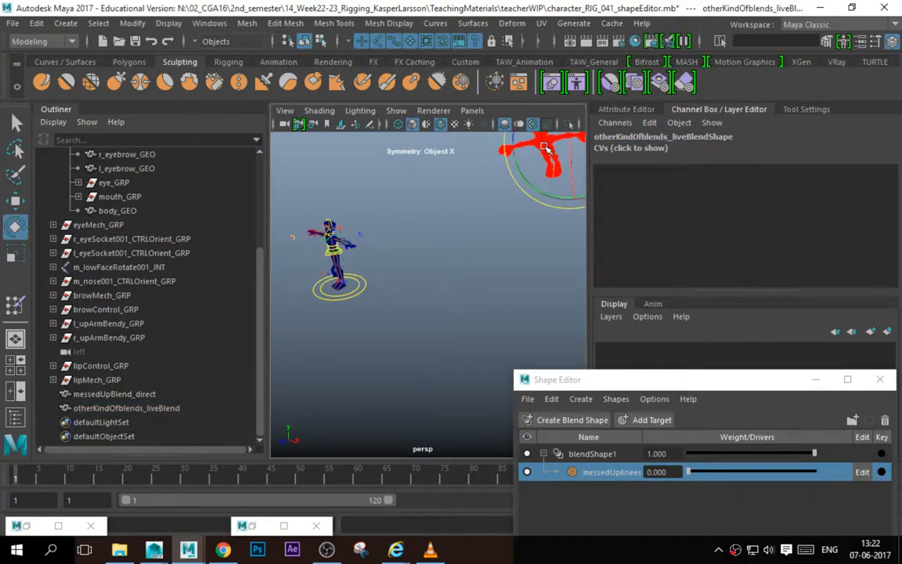
{"action": "key", "text": "f"}
{"action": "key", "text": "w"}
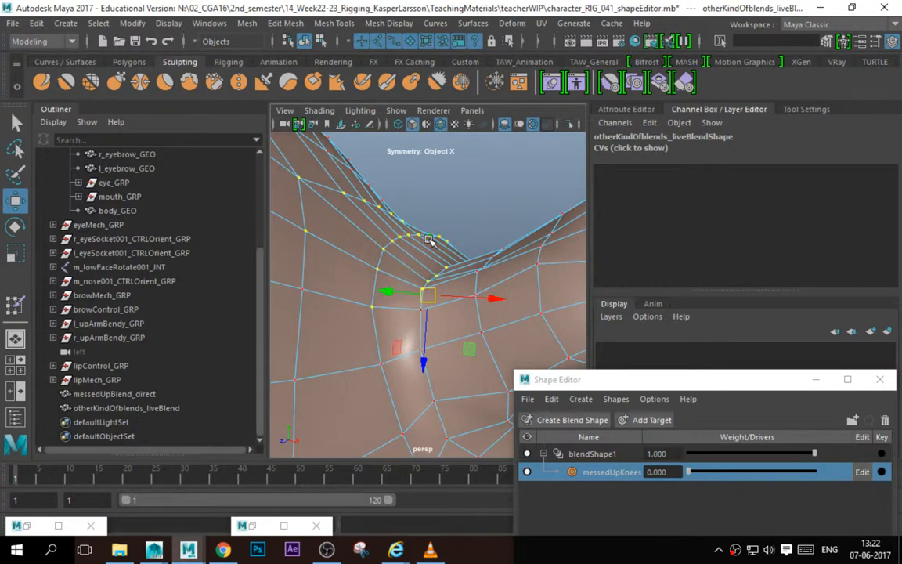
{"action": "key", "text": "F8"}
{"action": "key", "text": "f"}
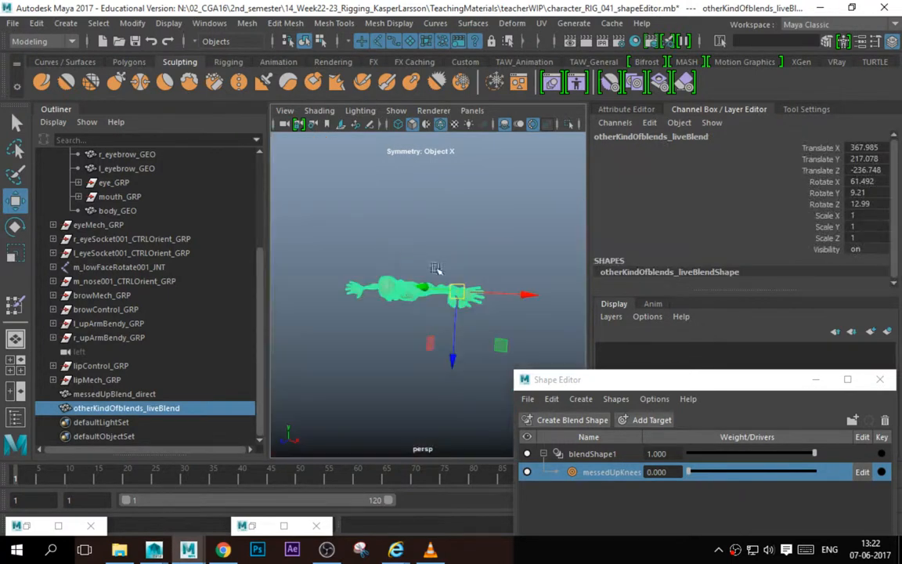
{"action": "left_click", "coordinate": [492, 269]}
{"action": "left_click", "coordinate": [418, 285]}
Reset all translate and rotate values of otherKindOfblends_liveBlend to 0.
{"action": "left_click_drag", "start_coordinate": [825, 149], "coordinate": [823, 218]}
{"action": "left_click_drag", "start_coordinate": [477, 272], "coordinate": [418, 223], "text": "alt"}
{"action": "right_click_drag", "start_coordinate": [462, 300], "coordinate": [425, 273], "text": "alt"}
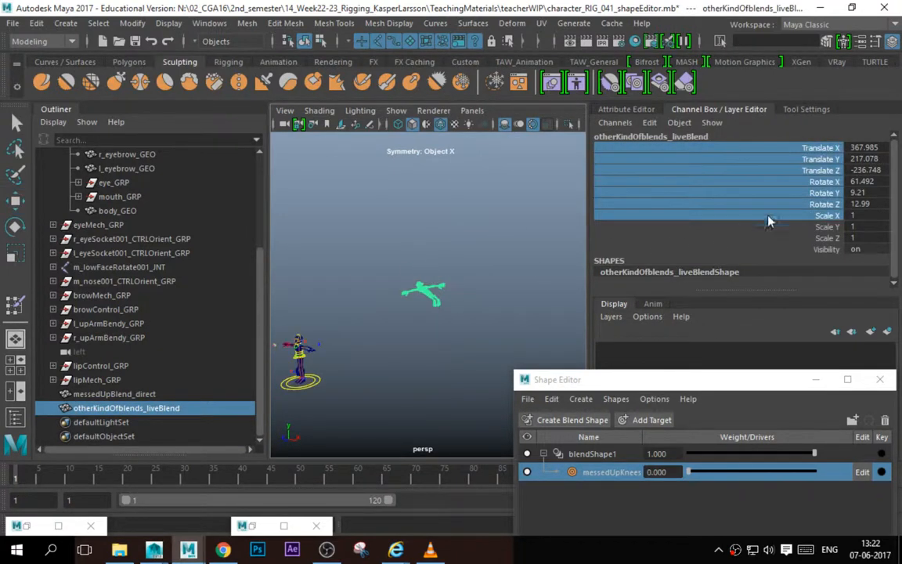
{"action": "left_click_drag", "start_coordinate": [862, 148], "coordinate": [867, 204]}
{"action": "key", "text": "Return"}
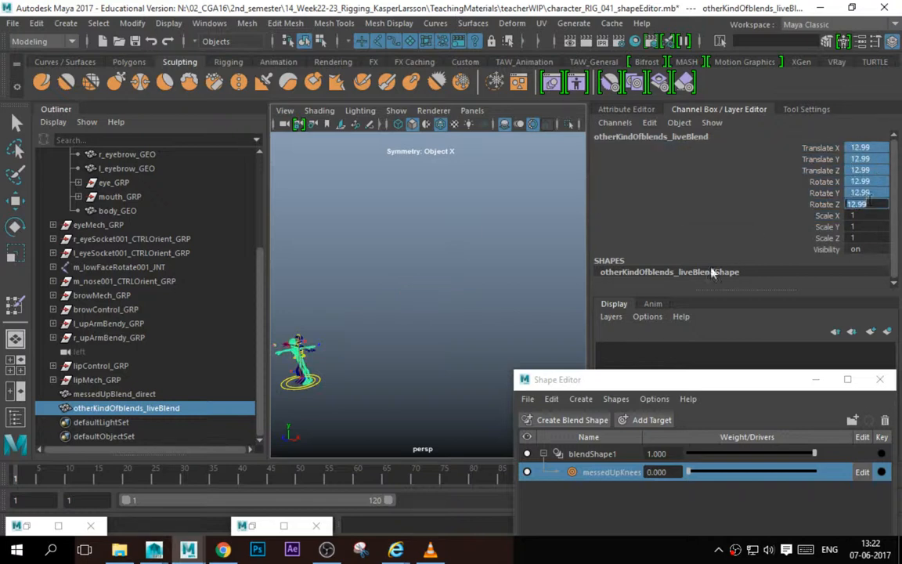
{"action": "type", "text": "0"}
{"action": "key", "text": "Return"}
Move otherKindOfblends_liveBlend about 193 units along X so it stands beside the rigged character.
{"action": "key", "text": "w"}
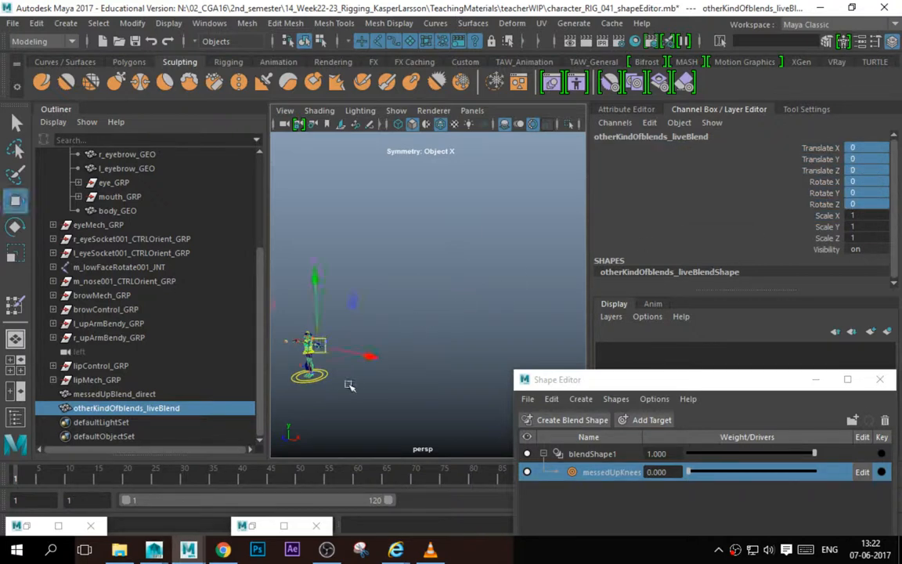
{"action": "key", "text": "f"}
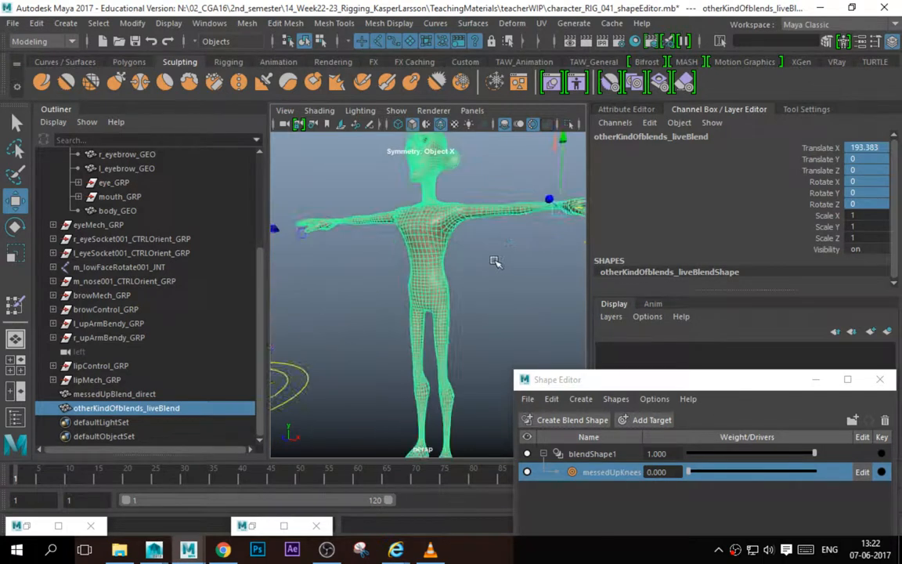
{"action": "left_click", "coordinate": [490, 220]}
Switch otherKindOfblends_liveBlend to vertex mode and select vertices on one arm.
{"action": "left_click_drag", "start_coordinate": [490, 221], "coordinate": [441, 270], "text": "alt"}
{"action": "right_click_drag", "start_coordinate": [441, 270], "coordinate": [477, 259], "text": "alt"}
{"action": "left_click", "coordinate": [477, 259]}
{"action": "left_click_drag", "start_coordinate": [476, 258], "coordinate": [451, 264], "text": "alt"}
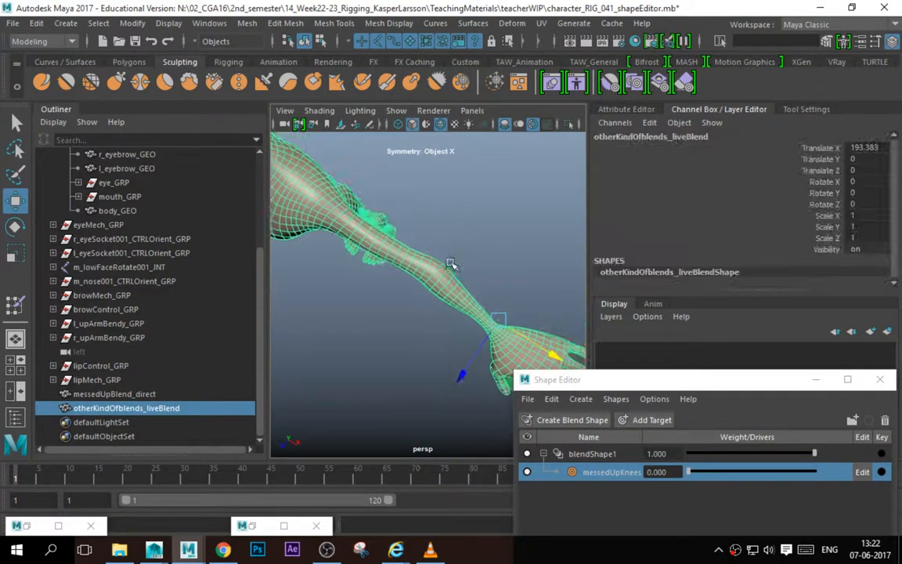
{"action": "right_click_drag", "start_coordinate": [451, 265], "coordinate": [493, 288], "text": "alt"}
{"action": "key", "text": "F9"}
{"action": "key", "text": "b"}
{"action": "mouse_move", "coordinate": [459, 257]}
{"action": "left_mouse_down"}
{"action": "mouse_move", "coordinate": [475, 246]}
{"action": "mouse_move", "coordinate": [453, 239]}
{"action": "left_mouse_up"}
{"action": "key", "text": "f"}
{"action": "left_click_drag", "start_coordinate": [483, 208], "coordinate": [366, 186], "text": "alt"}
{"action": "left_click_drag", "start_coordinate": [432, 301], "coordinate": [316, 340], "text": "alt"}
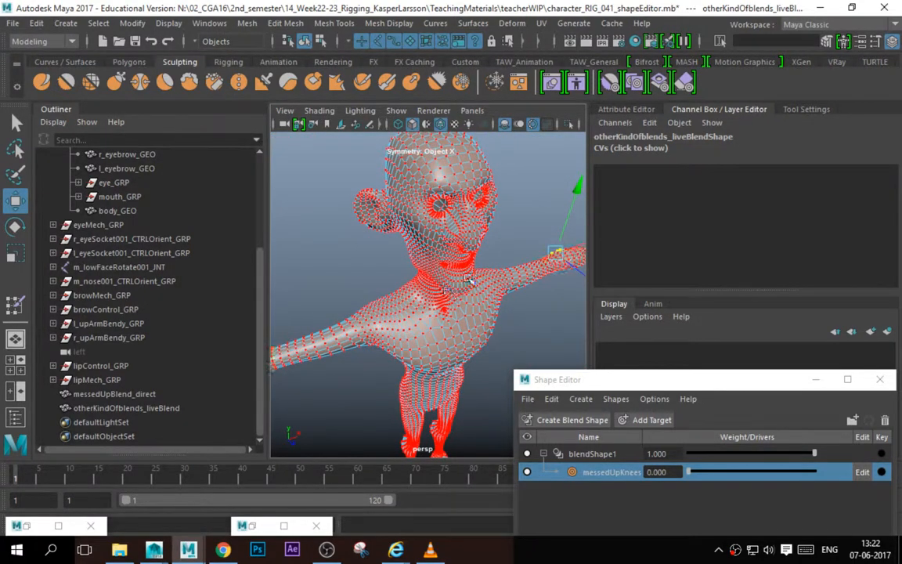
{"action": "left_click_drag", "start_coordinate": [430, 272], "coordinate": [389, 229], "text": "alt"}
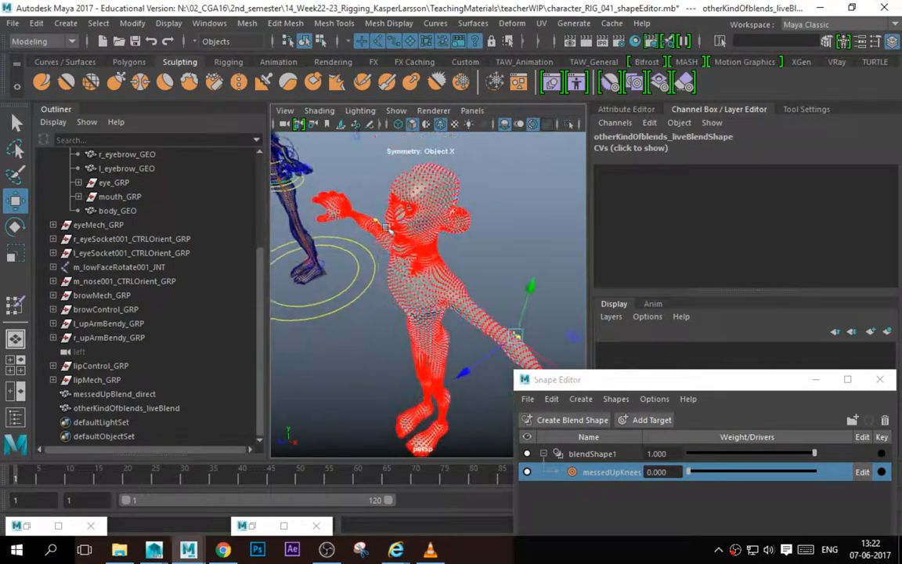
Select a vertex on the arm of otherKindOfblends_liveBlend and grow the selection around it.
{"action": "key", "text": "w"}
{"action": "left_click", "coordinate": [409, 294]}
{"action": "left_click_drag", "start_coordinate": [409, 294], "coordinate": [408, 271]}
{"action": "key", "text": "f"}
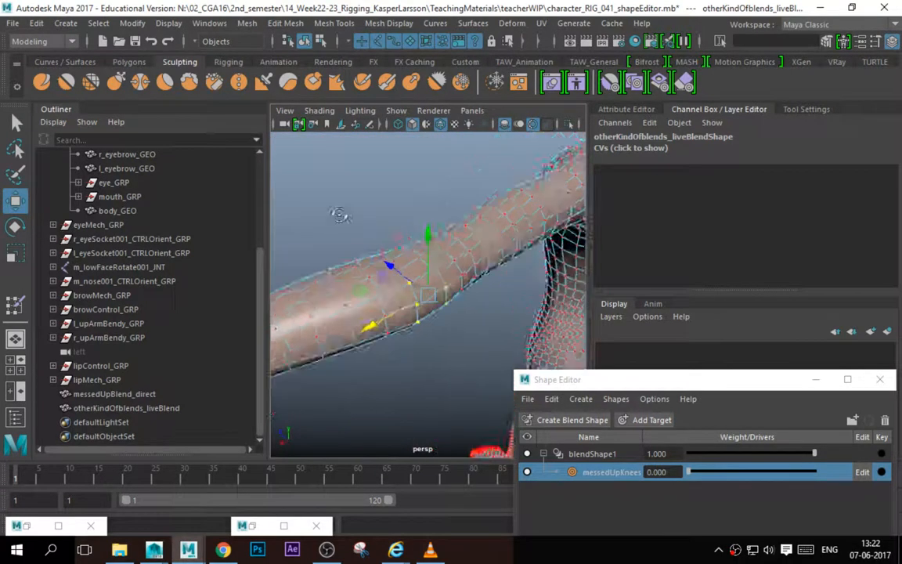
{"action": "left_click_drag", "start_coordinate": [351, 273], "coordinate": [401, 311]}
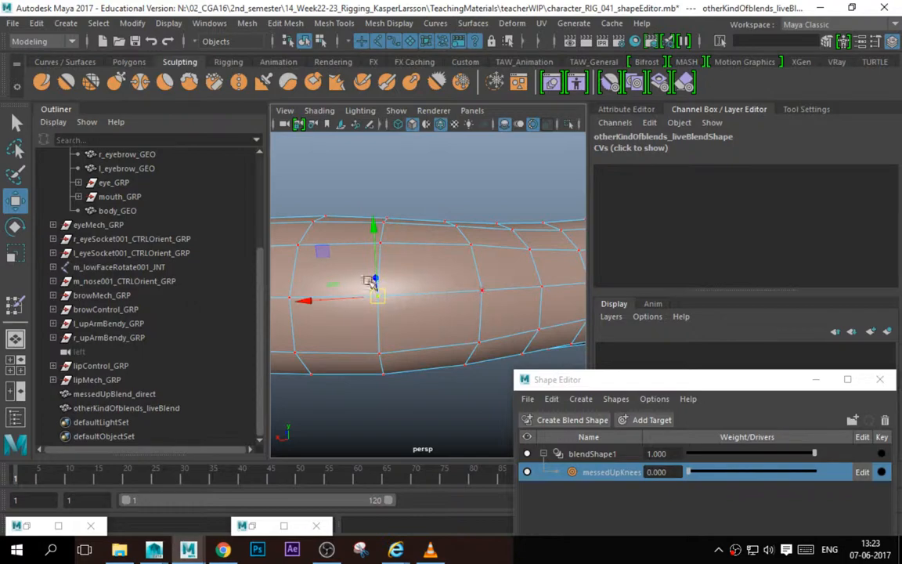
{"action": "left_click_drag", "start_coordinate": [368, 280], "coordinate": [476, 324], "text": "alt"}
{"action": "scroll", "coordinate": [477, 324], "scroll_direction": "down", "scroll_amount": 3}
{"action": "key", "text": "shift+period"}
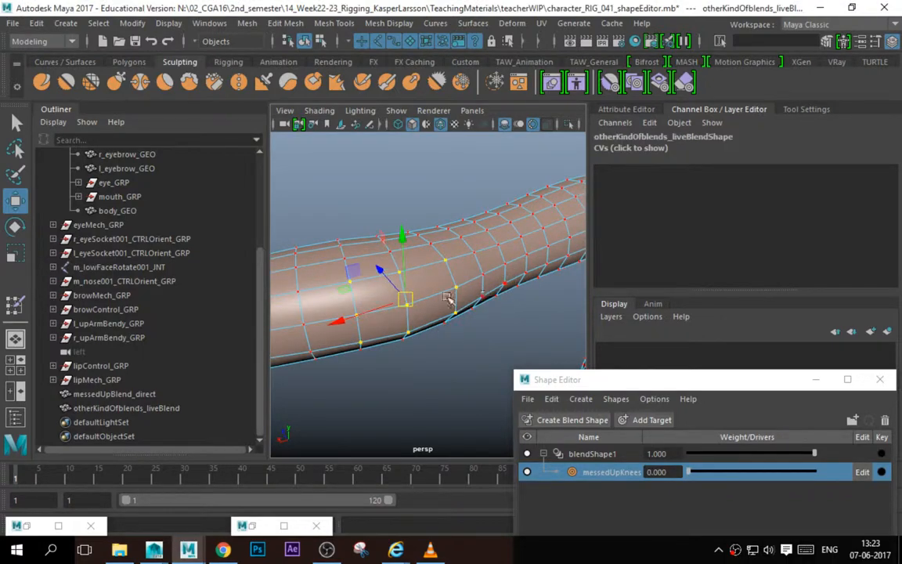
Select a vertex at the front of the hips and grow the selection across the whole pelvis area.
{"action": "right_click_drag", "start_coordinate": [507, 294], "coordinate": [402, 286], "text": "alt"}
{"action": "left_click_drag", "start_coordinate": [402, 286], "coordinate": [451, 302], "text": "alt"}
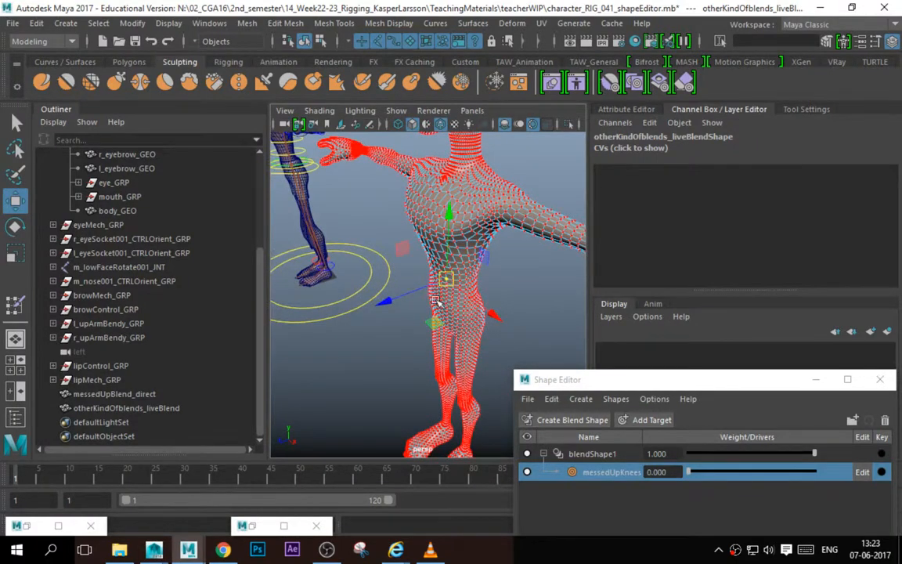
{"action": "key", "text": "f"}
{"action": "right_click_drag", "start_coordinate": [378, 267], "coordinate": [450, 276], "text": "alt"}
{"action": "left_click_drag", "start_coordinate": [450, 276], "coordinate": [487, 295], "text": "alt"}
{"action": "key", "text": "e"}
{"action": "key", "text": "r"}
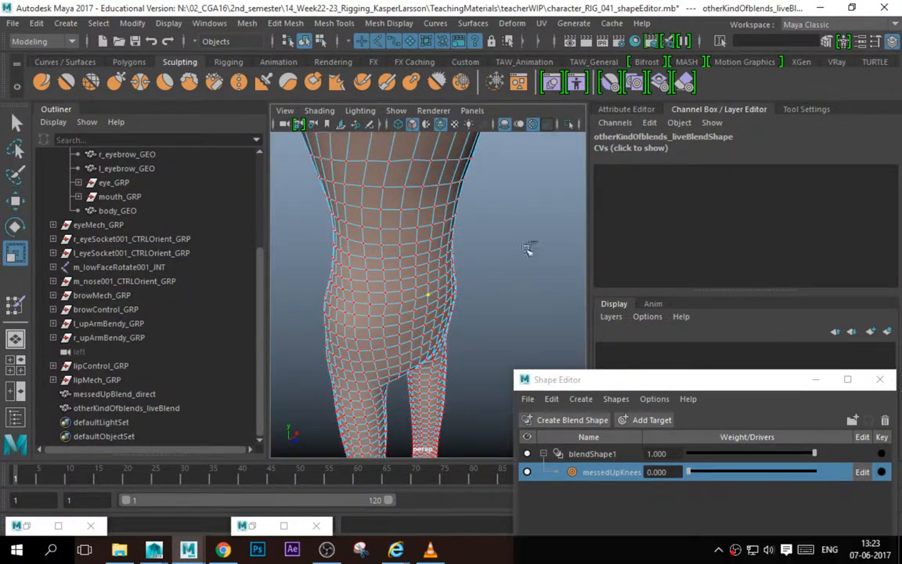
{"action": "key", "text": "shift+period"}
{"action": "key", "text": "shift+period"}
{"action": "key", "text": "shift+period"}
{"action": "key", "text": "shift+period"}
{"action": "key", "text": "shift+period"}
{"action": "right_click_drag", "start_coordinate": [411, 246], "coordinate": [539, 239], "text": "alt"}
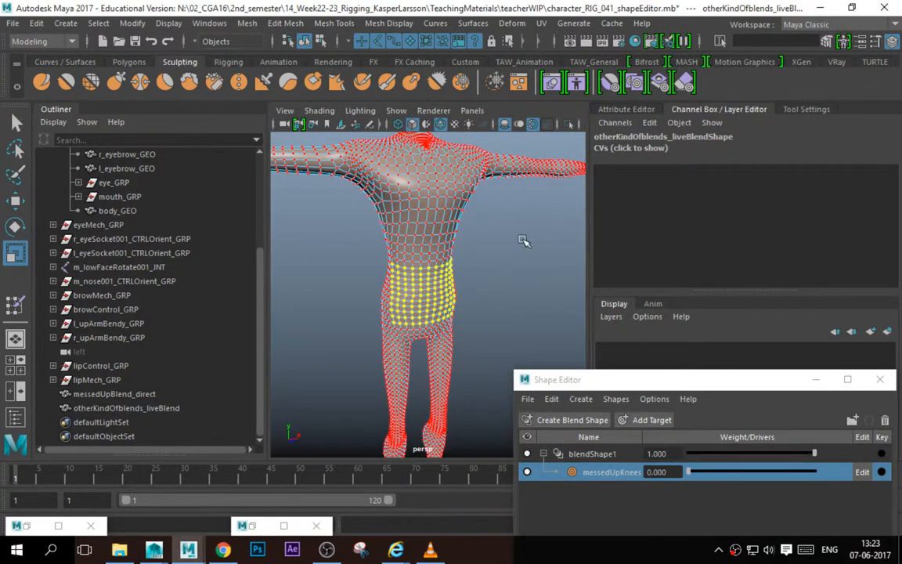
Grow the pelvis vertex selection further towards the waist and upper thighs.
{"action": "key", "text": "w"}
{"action": "key", "text": "space"}
{"action": "left_click", "coordinate": [407, 312]}
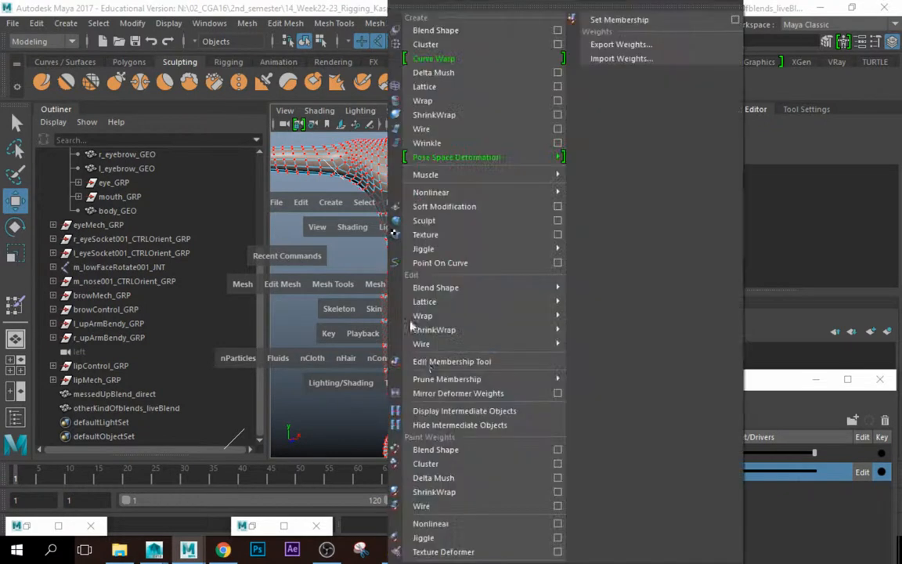
{"action": "left_click", "coordinate": [307, 132]}
{"action": "key", "text": "shift+period"}
{"action": "key", "text": "shift+period"}
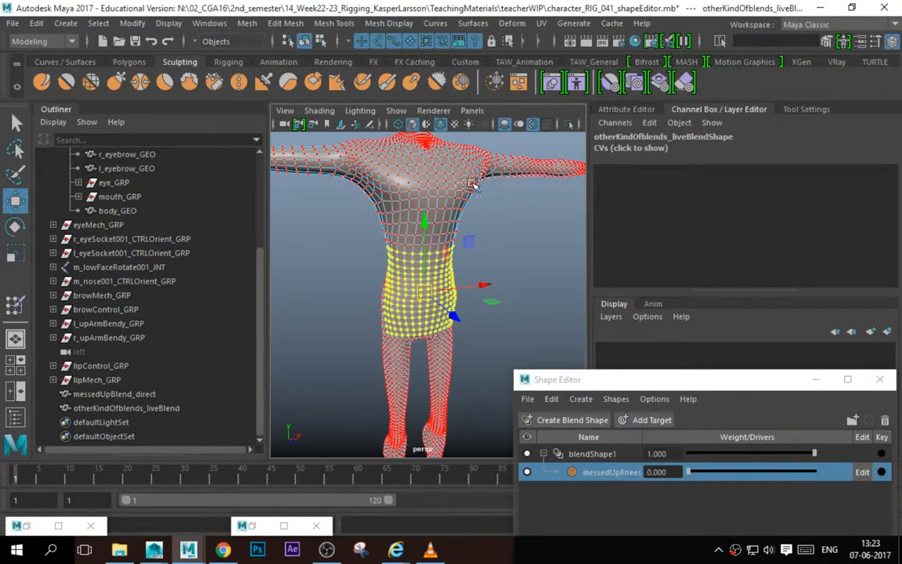
Select a vertex on the chest near the armpit and grow the selection over that side of the chest.
{"action": "left_click", "coordinate": [472, 184]}
{"action": "key", "text": "f"}
{"action": "right_click_drag", "start_coordinate": [439, 221], "coordinate": [272, 224], "text": "alt"}
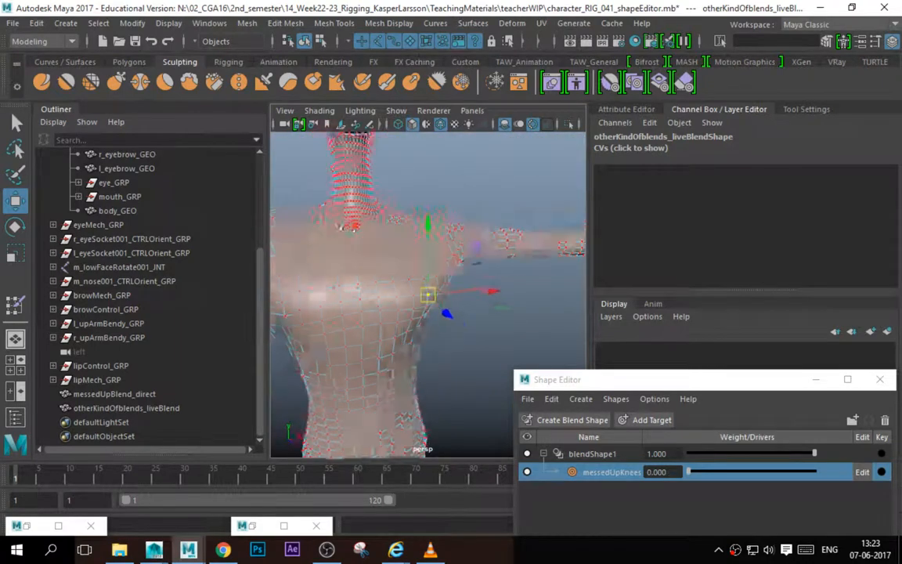
{"action": "left_click_drag", "start_coordinate": [462, 275], "coordinate": [374, 306], "text": "alt"}
{"action": "key", "text": "shift+period"}
{"action": "key", "text": "shift+period"}
{"action": "key", "text": "shift+period"}
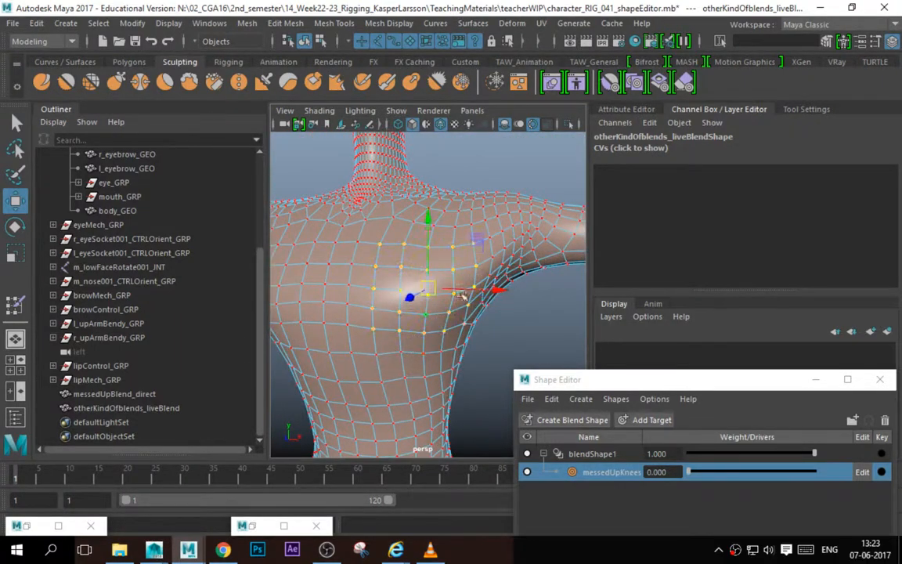
{"action": "scroll", "coordinate": [423, 278], "scroll_direction": "down", "scroll_amount": 4}
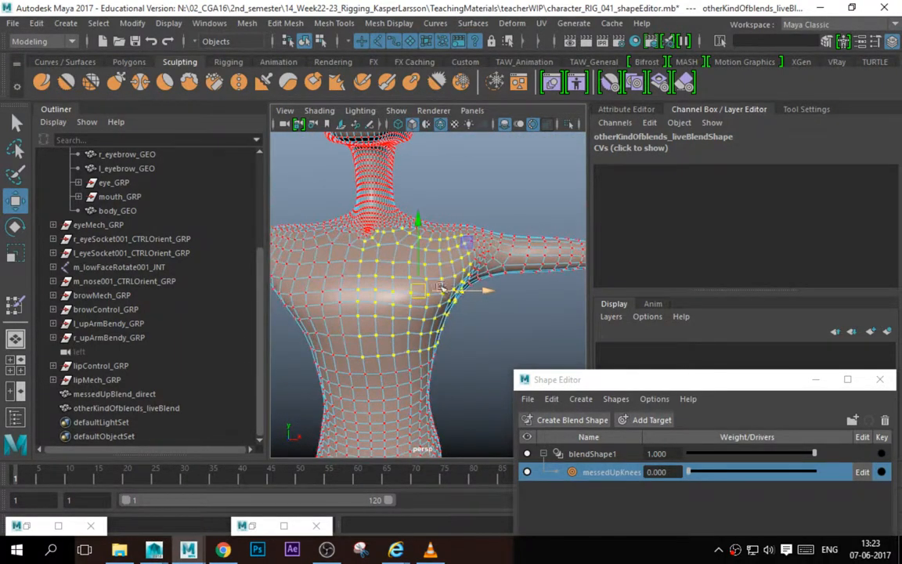
Create a cluster deformer on the selected chest vertices with Relative mode off and an envelope of 1.000.
{"action": "key", "text": "space"}
{"action": "left_click", "coordinate": [366, 333]}
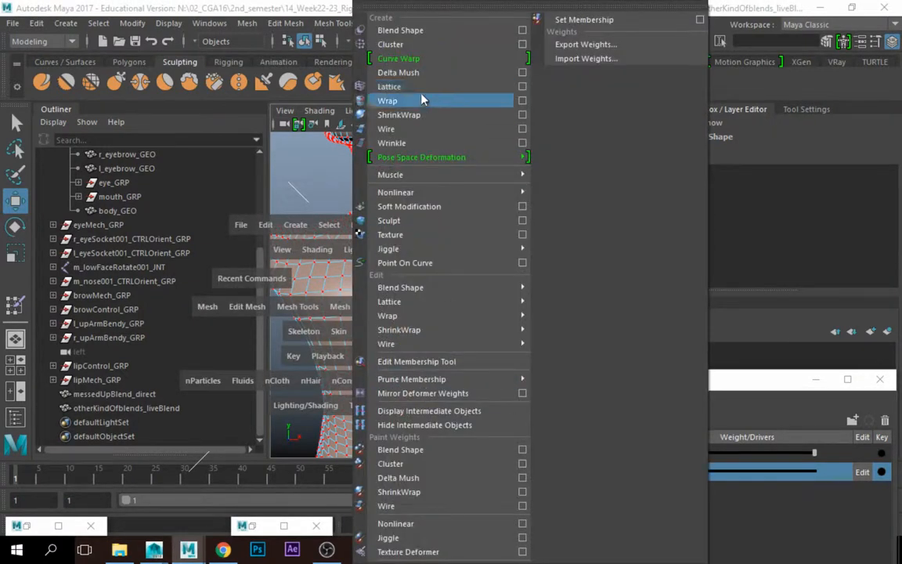
{"action": "mouse_move", "coordinate": [403, 176]}
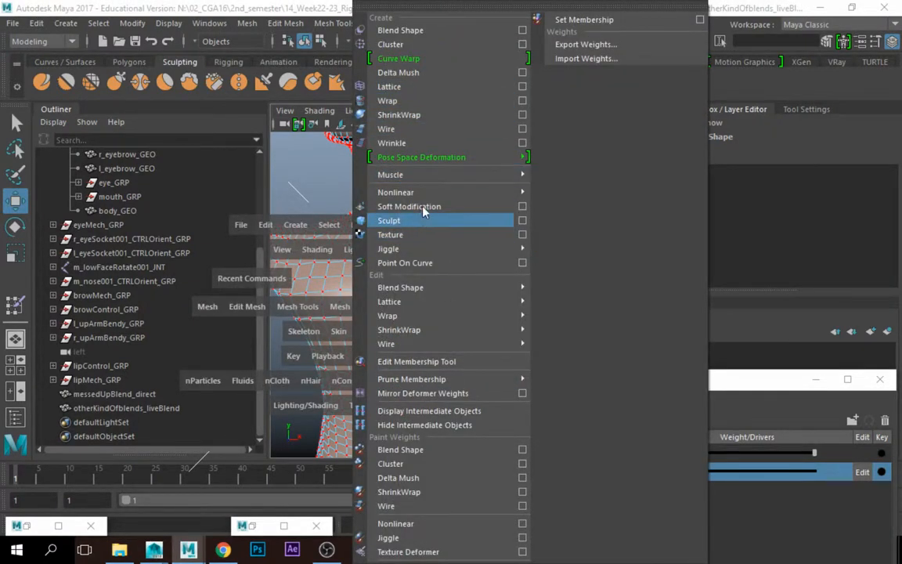
{"action": "left_click", "coordinate": [522, 44]}
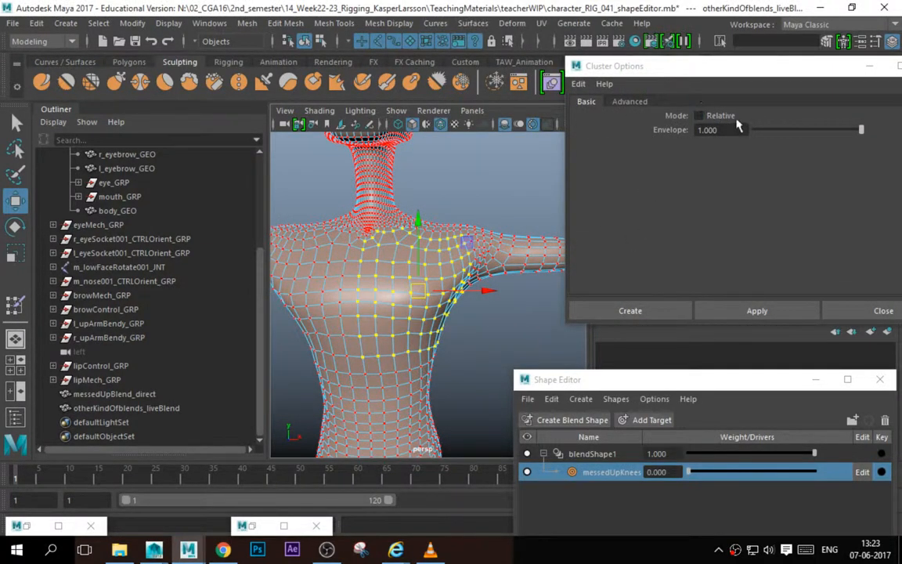
{"action": "left_click", "coordinate": [756, 311]}
Test the chest cluster by moving its handle twice, undo each move, and put the cluster options away.
{"action": "left_click_drag", "start_coordinate": [417, 287], "coordinate": [489, 270]}
{"action": "key", "text": "ctrl+z"}
{"action": "left_click_drag", "start_coordinate": [450, 303], "coordinate": [466, 313], "text": "alt"}
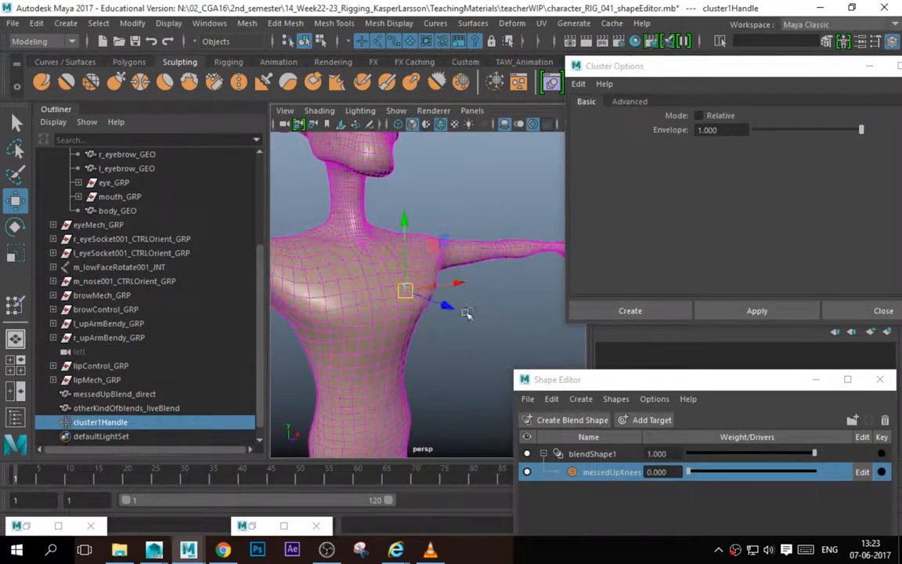
{"action": "left_click_drag", "start_coordinate": [402, 286], "coordinate": [510, 294]}
{"action": "key", "text": "ctrl+z"}
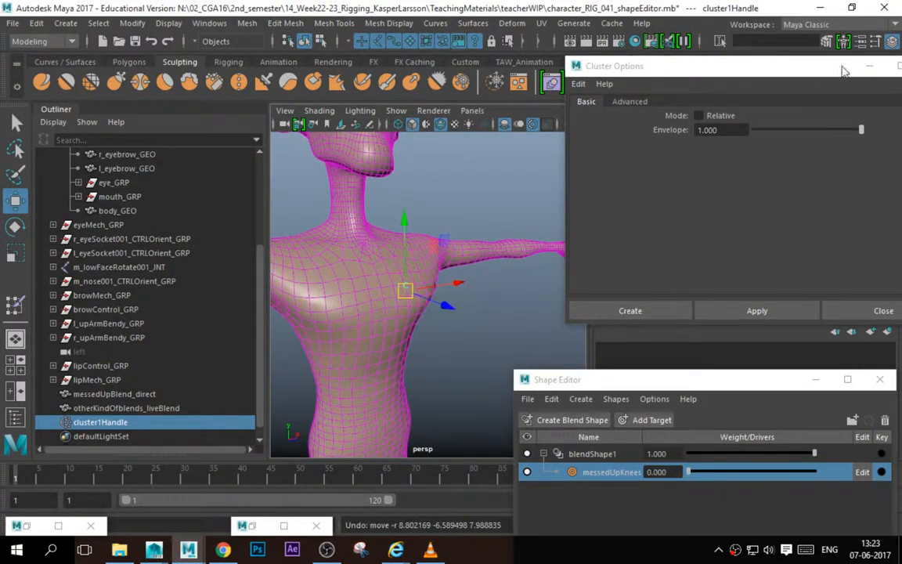
{"action": "left_click", "coordinate": [868, 66]}
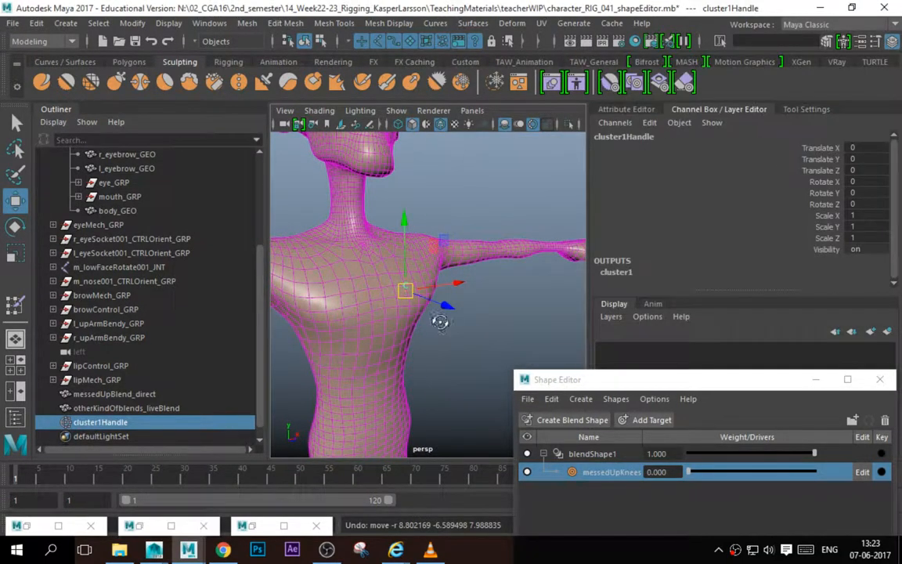
Rename the new chest cluster handle to l_pec_CLST.
{"action": "double_click", "coordinate": [132, 424]}
{"action": "type", "text": "L_"}
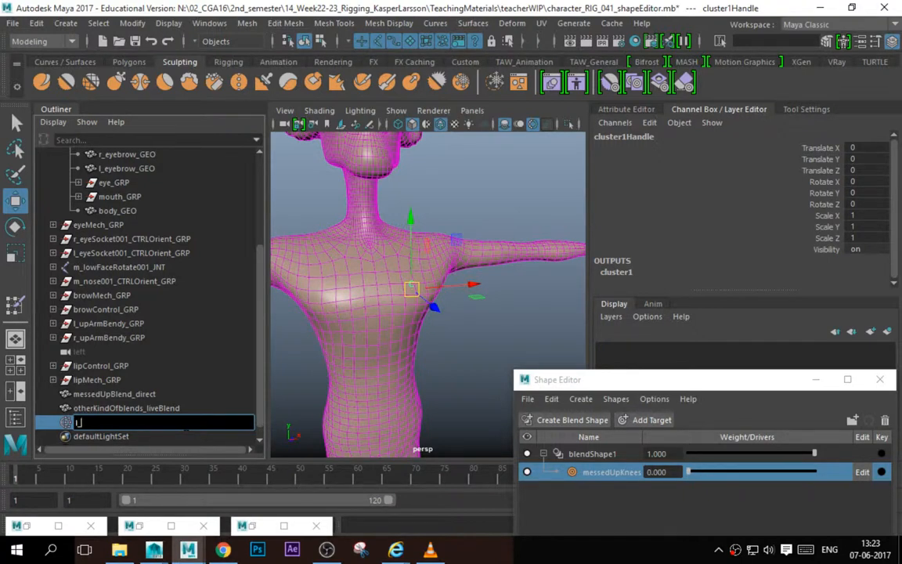
{"action": "type", "text": "pec_CLST"}
{"action": "key", "text": "Return"}
Select the otherKindOfblends_liveBlend mesh and open the l_pec_CLSTCluster weights for painting with the tool's settings shown.
{"action": "left_click_drag", "start_coordinate": [445, 246], "coordinate": [426, 267], "text": "alt"}
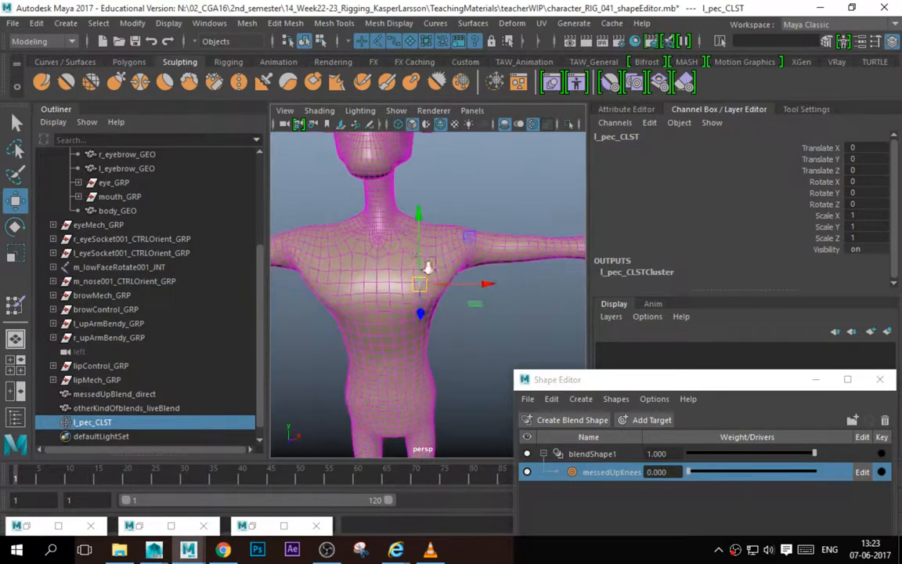
{"action": "right_click_drag", "start_coordinate": [426, 268], "coordinate": [457, 263], "text": "alt"}
{"action": "left_click", "coordinate": [457, 263]}
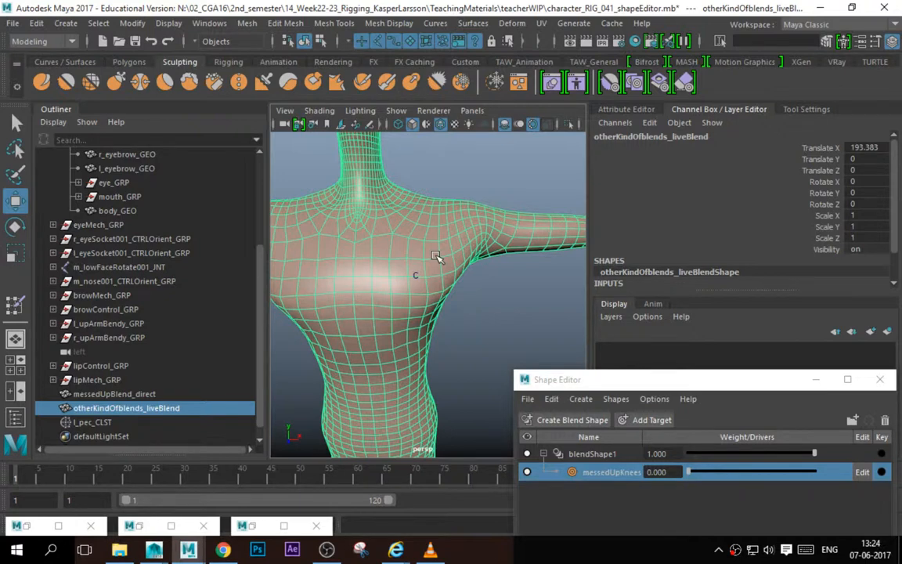
{"action": "mouse_move", "coordinate": [357, 198]}
{"action": "right_mouse_down"}
{"action": "mouse_move", "coordinate": [368, 423]}
{"action": "mouse_move", "coordinate": [367, 382]}
{"action": "mouse_move", "coordinate": [511, 429]}
{"action": "mouse_move", "coordinate": [609, 429]}
{"action": "right_mouse_up"}
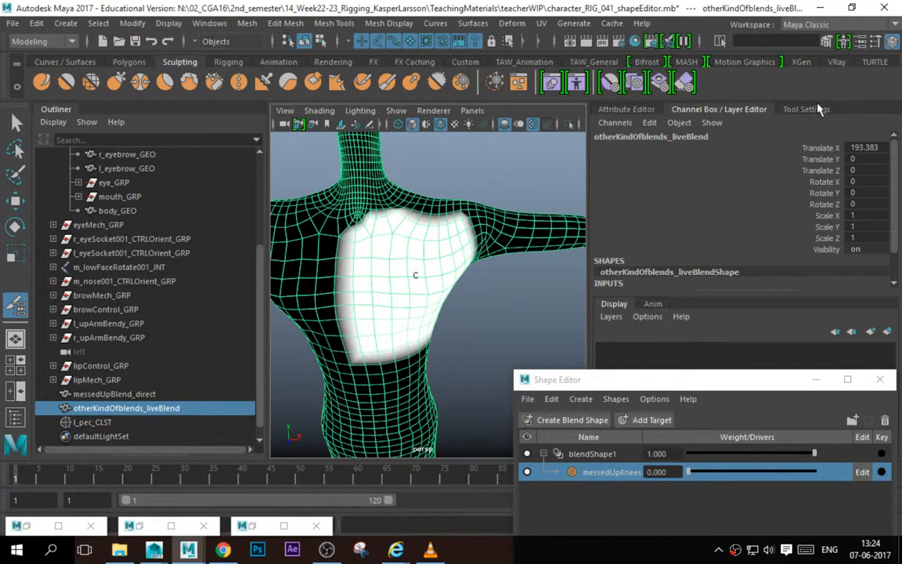
{"action": "left_click", "coordinate": [806, 108]}
{"action": "left_click", "coordinate": [731, 289]}
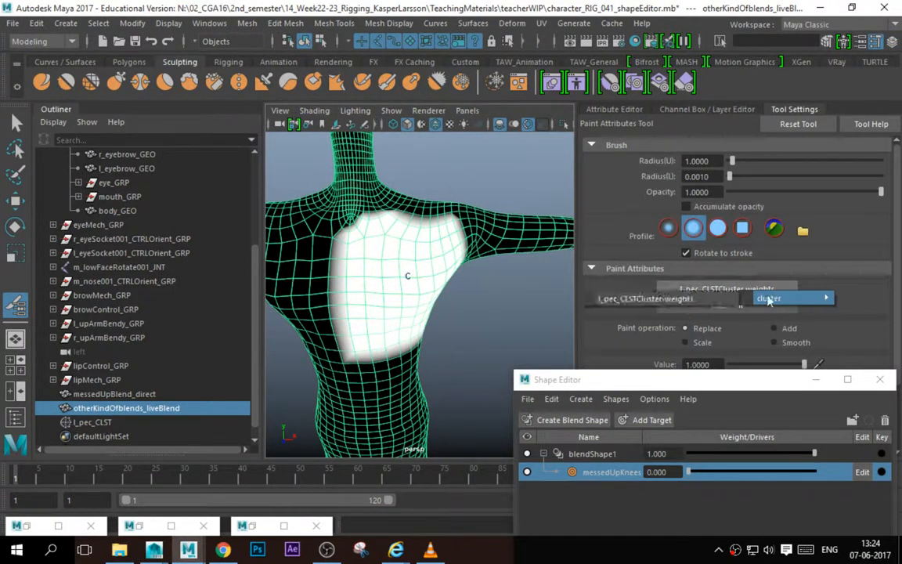
{"action": "left_click", "coordinate": [708, 300]}
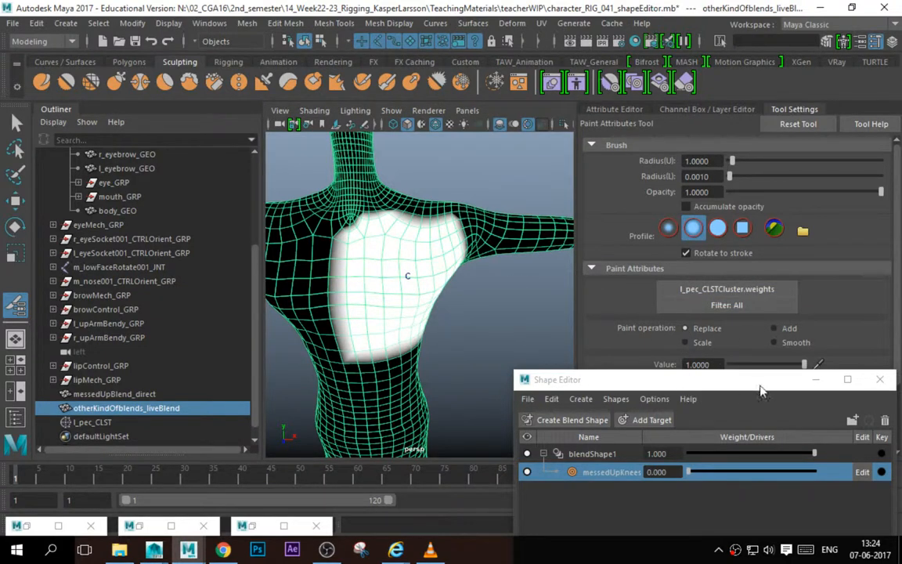
Move the Shape Editor aside, set the paint operation to Smooth and flood the l_pec_CLSTCluster weights about ten times.
{"action": "left_click_drag", "start_coordinate": [759, 389], "coordinate": [494, 391]}
{"action": "scroll", "coordinate": [649, 307], "scroll_direction": "down", "scroll_amount": 3}
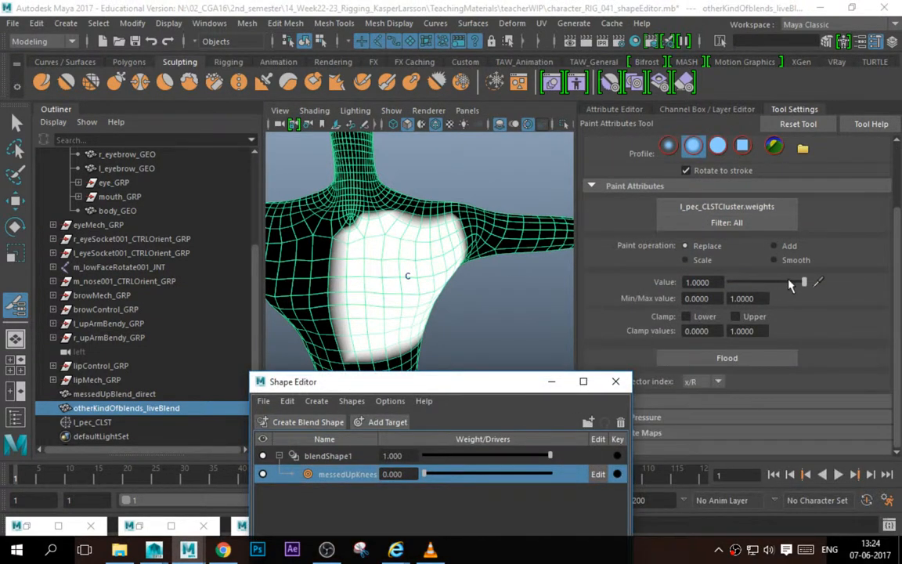
{"action": "left_click", "coordinate": [775, 260]}
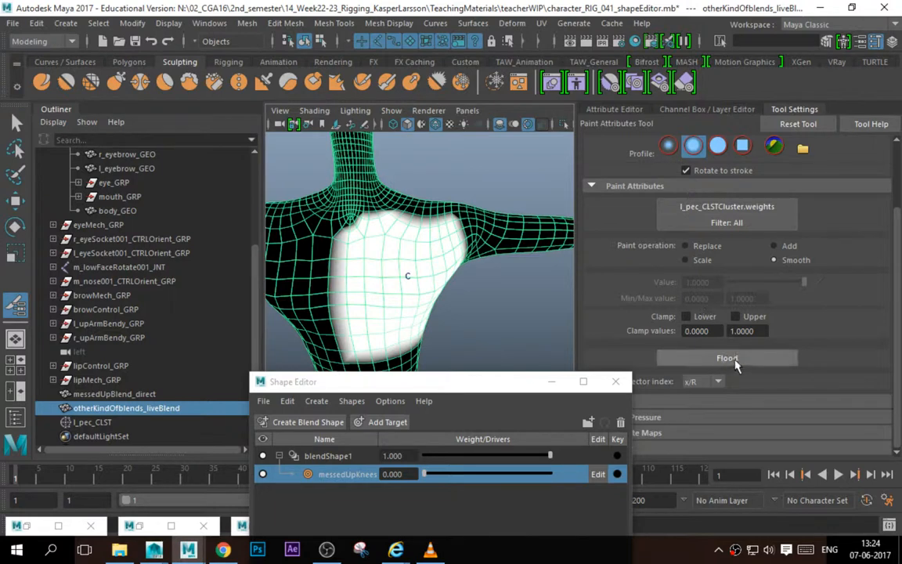
{"action": "left_click", "coordinate": [726, 358]}
{"action": "left_click", "coordinate": [726, 358]}
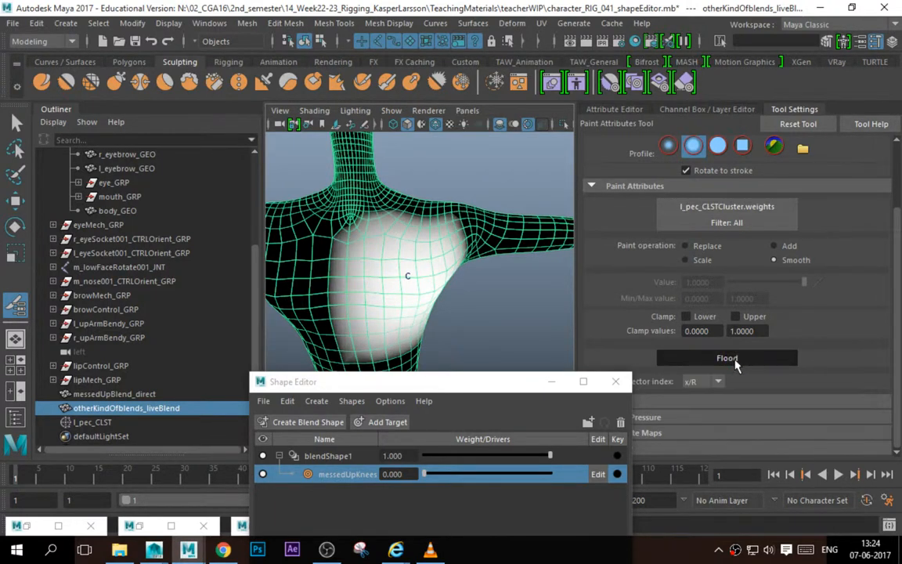
{"action": "left_click", "coordinate": [726, 359]}
{"action": "left_click", "coordinate": [727, 359]}
{"action": "left_click", "coordinate": [726, 358]}
{"action": "left_click", "coordinate": [726, 358]}
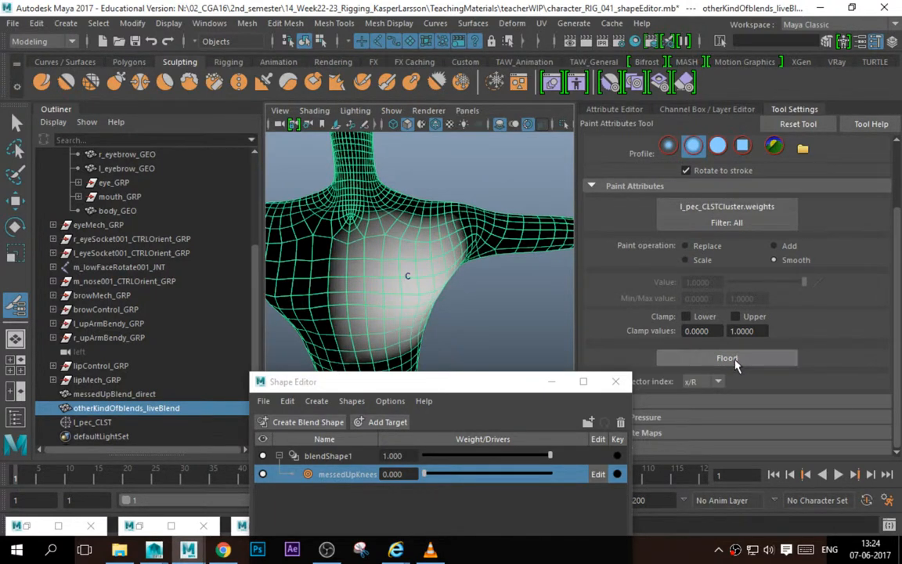
{"action": "left_click", "coordinate": [726, 358]}
{"action": "left_click", "coordinate": [726, 358]}
{"action": "left_click", "coordinate": [727, 359]}
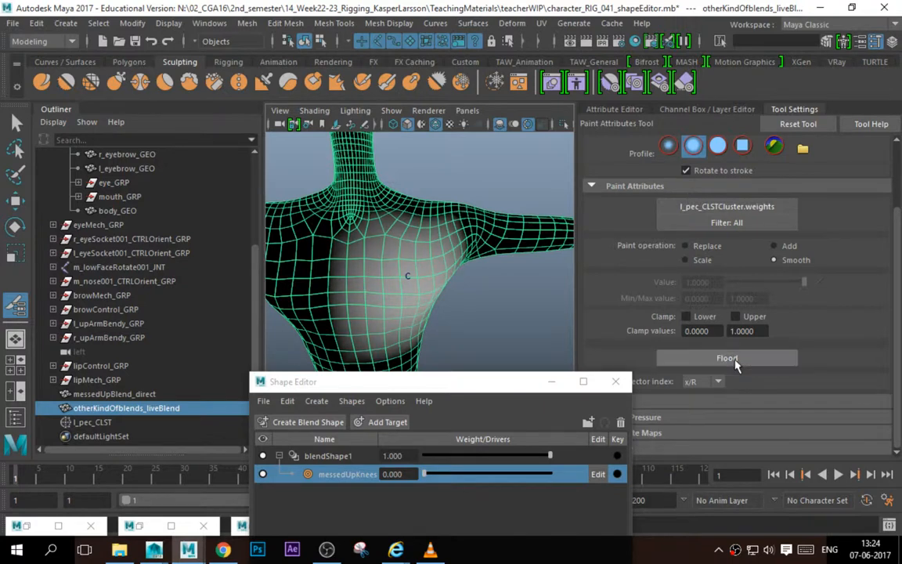
{"action": "left_click", "coordinate": [726, 359]}
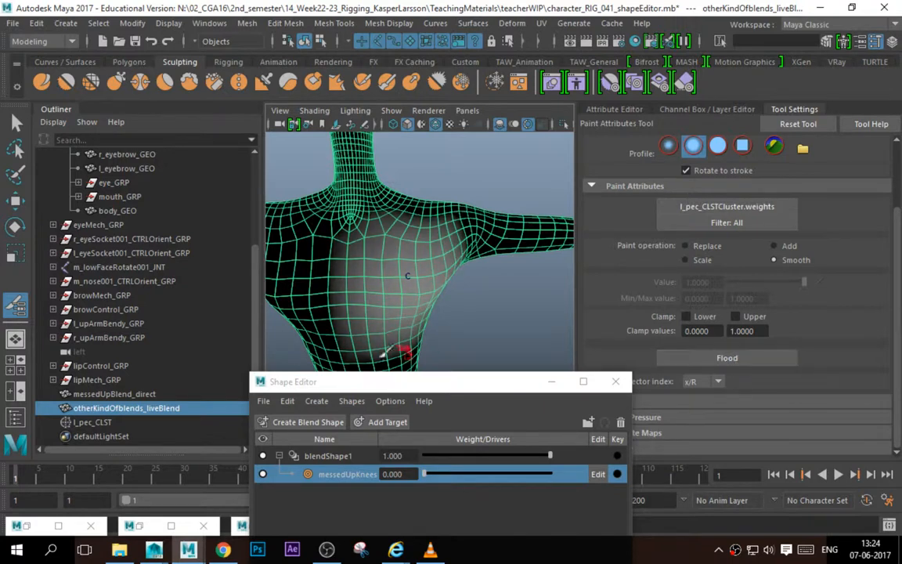
Test the smoothed falloff by moving the l_pec_CLST handle twice, and undo each move.
{"action": "left_click", "coordinate": [110, 421]}
{"action": "key", "text": "w"}
{"action": "left_click_drag", "start_coordinate": [407, 280], "coordinate": [424, 305]}
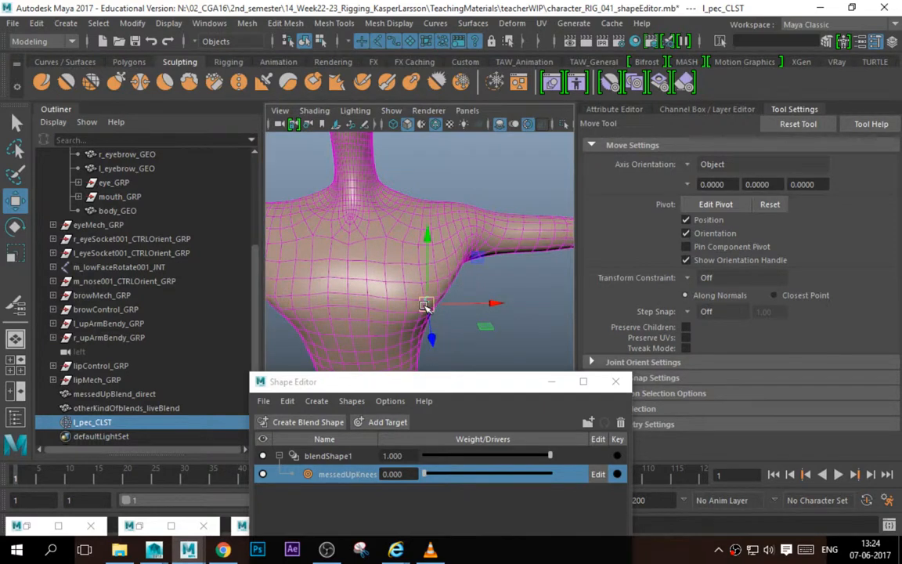
{"action": "key", "text": "ctrl+z"}
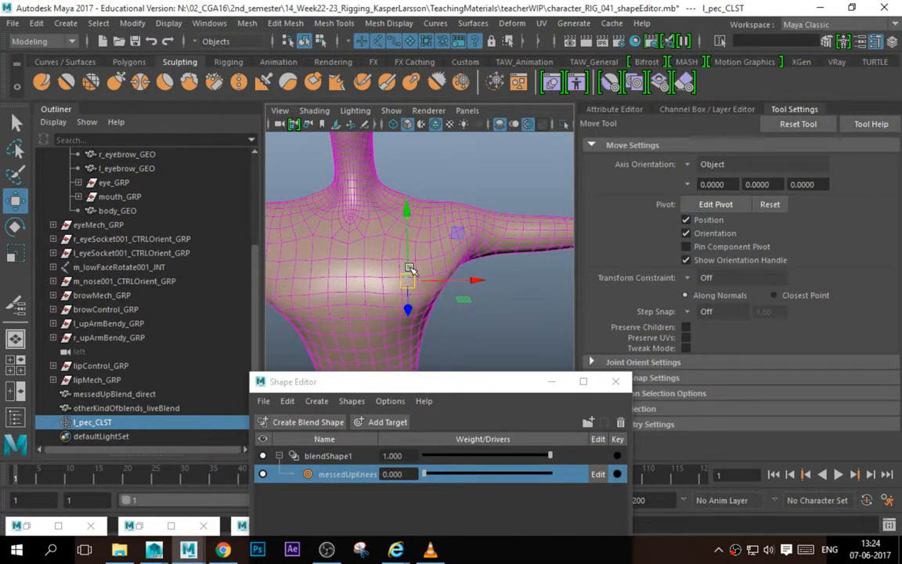
{"action": "left_click_drag", "start_coordinate": [413, 285], "coordinate": [429, 319]}
{"action": "key", "text": "ctrl+z"}
Try painting the l_pec_CLSTCluster weights over the chest with the Add operation at value 1.0000, and undo the stroke.
{"action": "left_click", "coordinate": [430, 256]}
{"action": "key", "text": "f"}
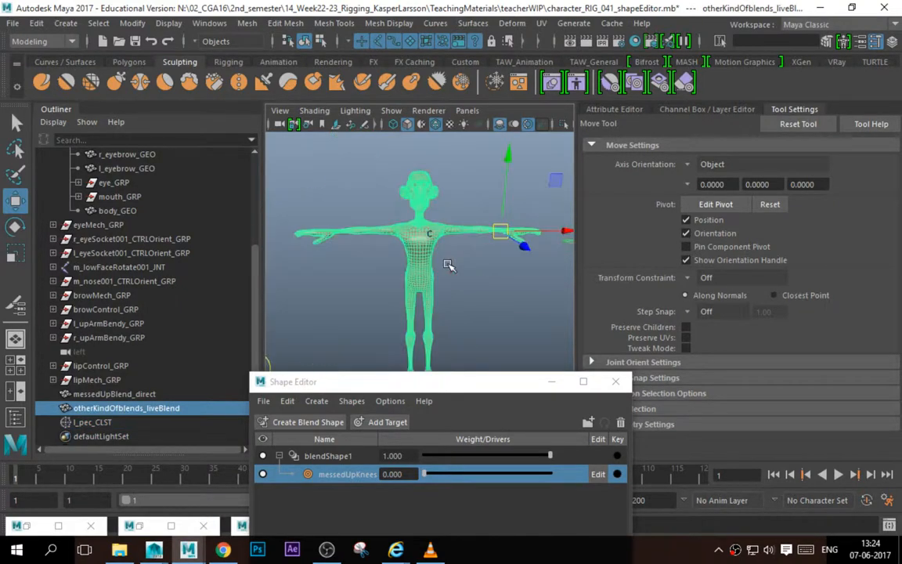
{"action": "right_click_drag", "start_coordinate": [404, 238], "coordinate": [529, 331], "text": "alt"}
{"action": "middle_click_drag", "start_coordinate": [441, 198], "coordinate": [434, 279], "text": "alt"}
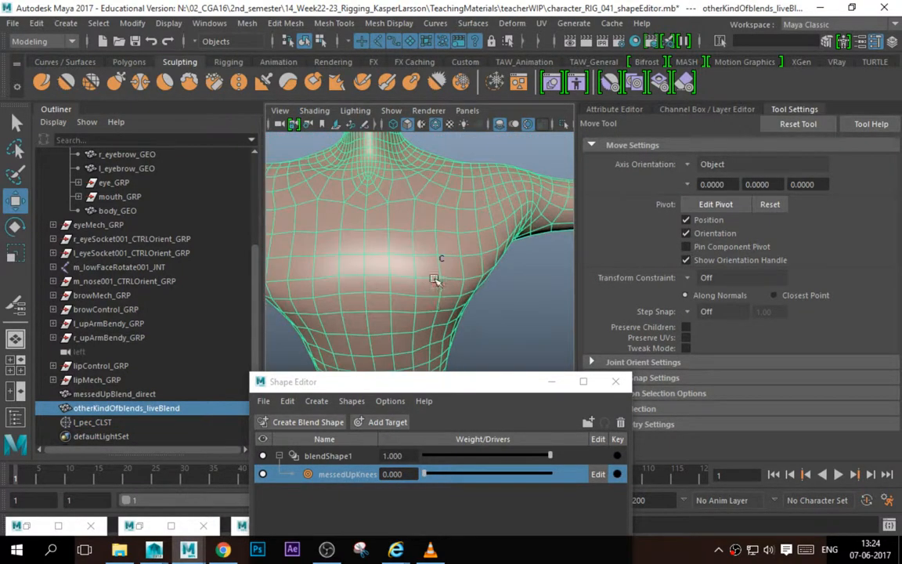
{"action": "right_click_drag", "start_coordinate": [424, 282], "coordinate": [471, 218]}
{"action": "right_click_drag", "start_coordinate": [417, 279], "coordinate": [354, 209]}
{"action": "mouse_move", "coordinate": [399, 236]}
{"action": "right_mouse_down"}
{"action": "mouse_move", "coordinate": [427, 223]}
{"action": "mouse_move", "coordinate": [361, 521]}
{"action": "mouse_move", "coordinate": [336, 368]}
{"action": "mouse_move", "coordinate": [470, 381]}
{"action": "mouse_move", "coordinate": [501, 422]}
{"action": "mouse_move", "coordinate": [597, 429]}
{"action": "right_mouse_up"}
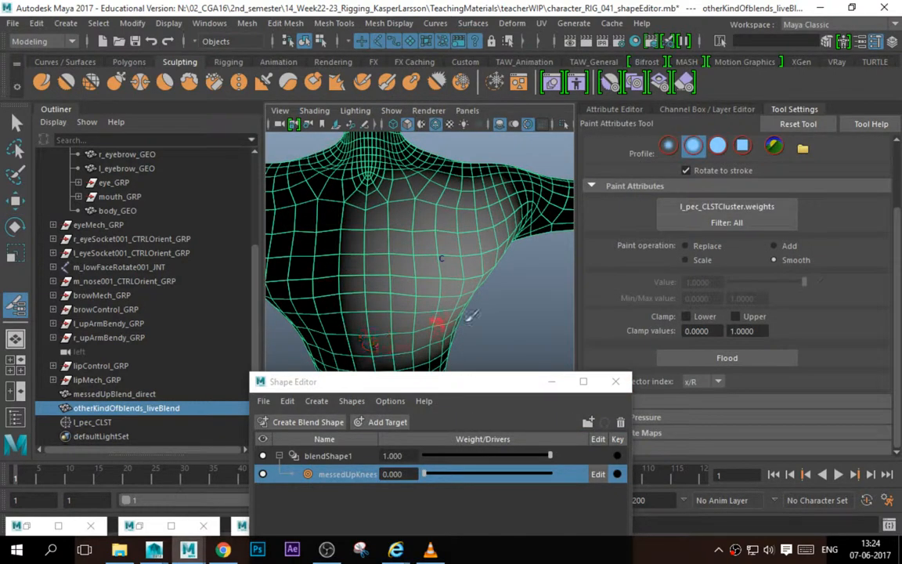
{"action": "left_click", "coordinate": [773, 245]}
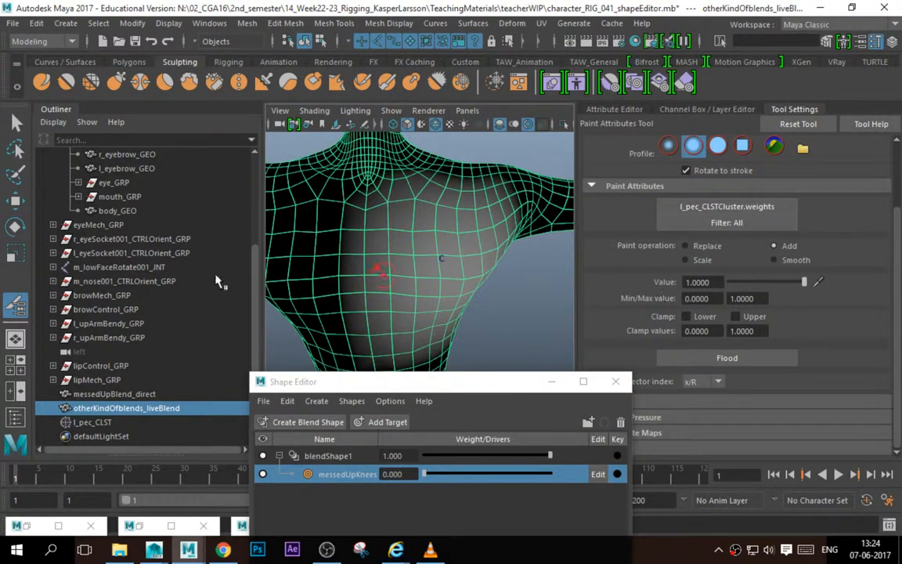
{"action": "mouse_move", "coordinate": [317, 247]}
{"action": "left_mouse_down"}
{"action": "mouse_move", "coordinate": [354, 251]}
{"action": "mouse_move", "coordinate": [357, 284]}
{"action": "mouse_move", "coordinate": [516, 291]}
{"action": "left_mouse_up"}
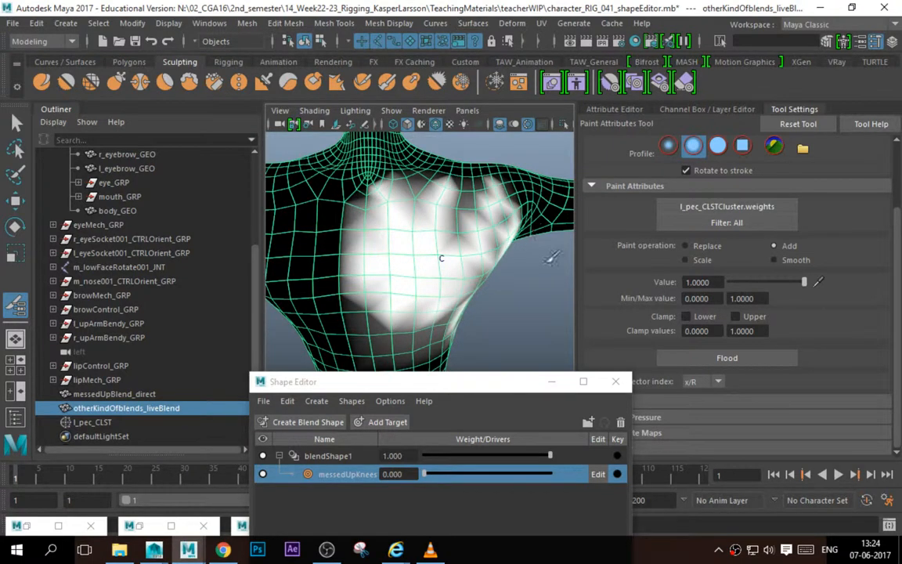
{"action": "key", "text": "ctrl+z"}
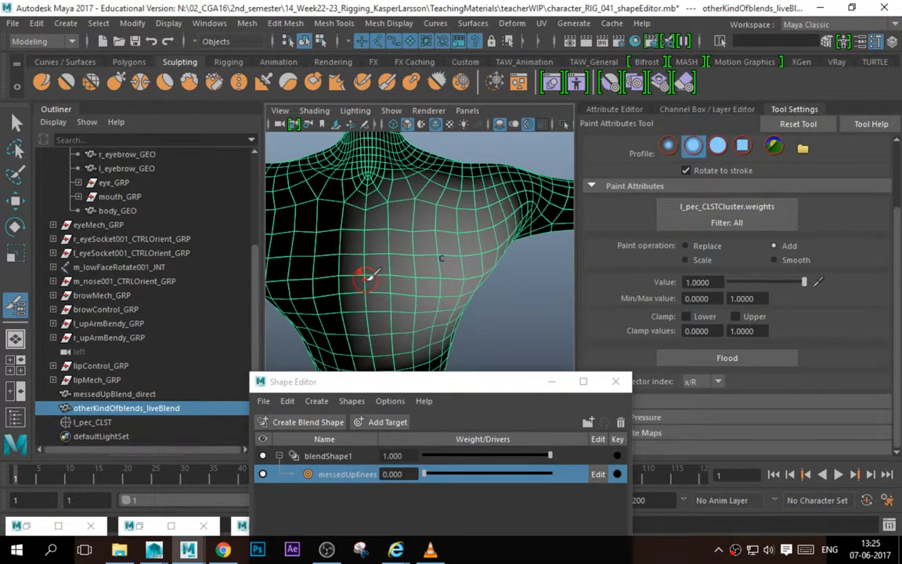
Leave weight painting, select a vertex on the character's right chest with Object X symmetry, and grow the selection over both sides.
{"action": "key", "text": "w"}
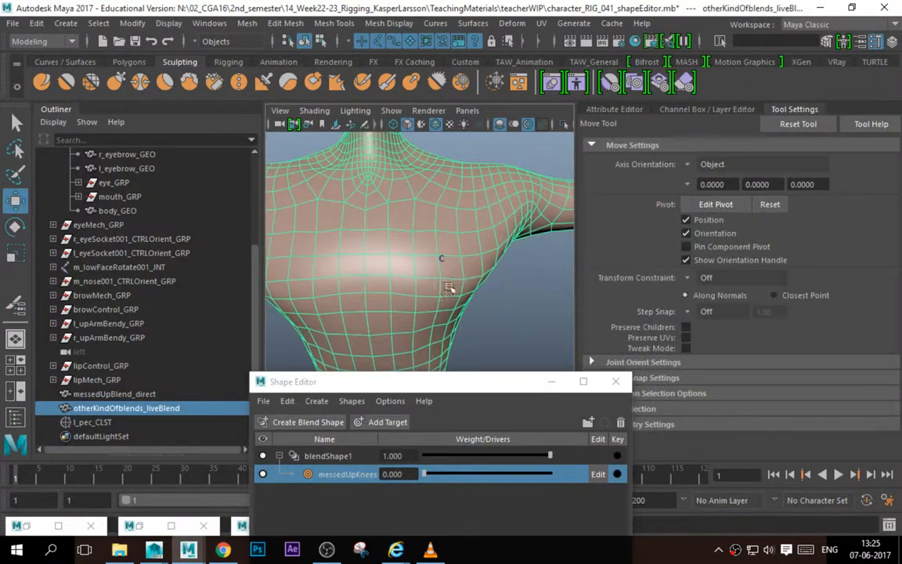
{"action": "scroll", "coordinate": [454, 294], "scroll_direction": "down", "scroll_amount": 4}
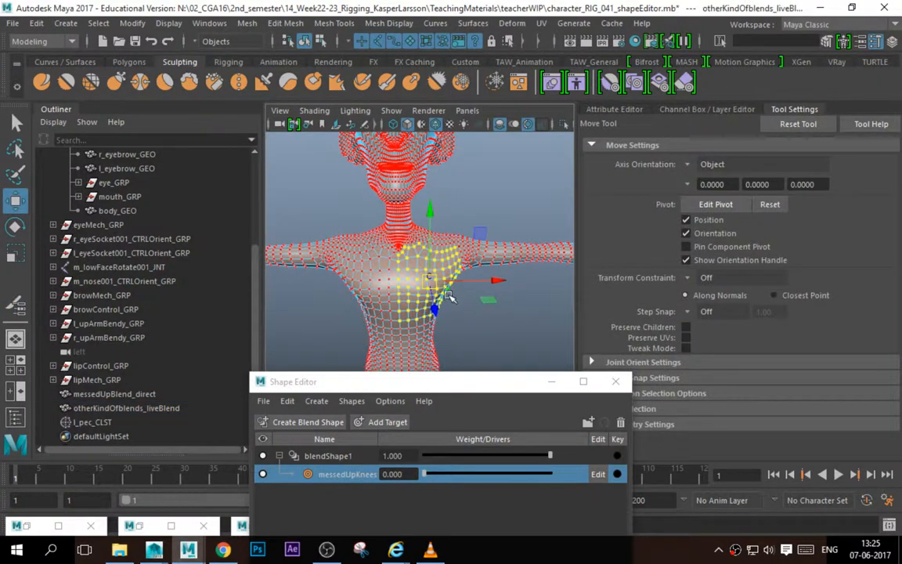
{"action": "key", "text": "f"}
{"action": "scroll", "coordinate": [348, 257], "scroll_direction": "down", "scroll_amount": 3}
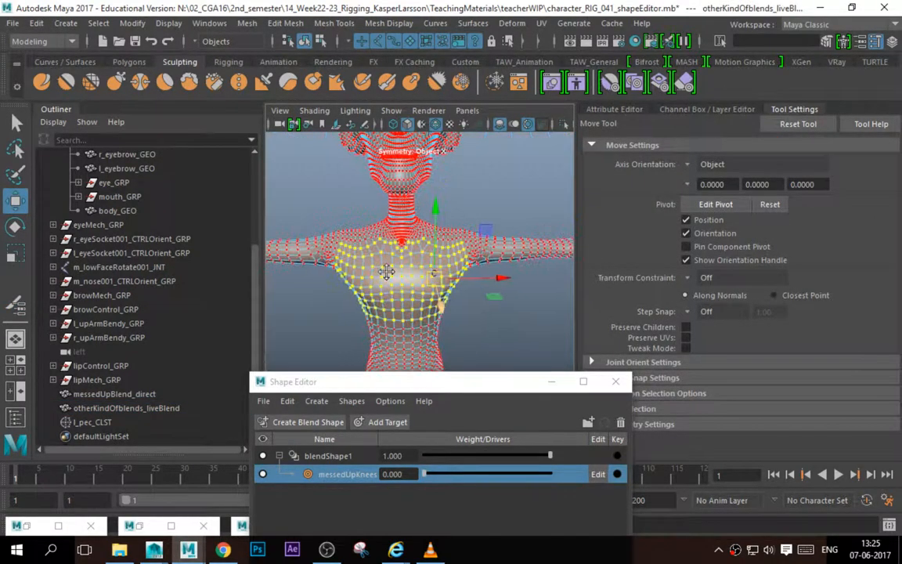
{"action": "left_click", "coordinate": [364, 289]}
{"action": "key", "text": "shift+period"}
{"action": "key", "text": "shift+period"}
{"action": "key", "text": "shift+period"}
{"action": "key", "text": "shift+period"}
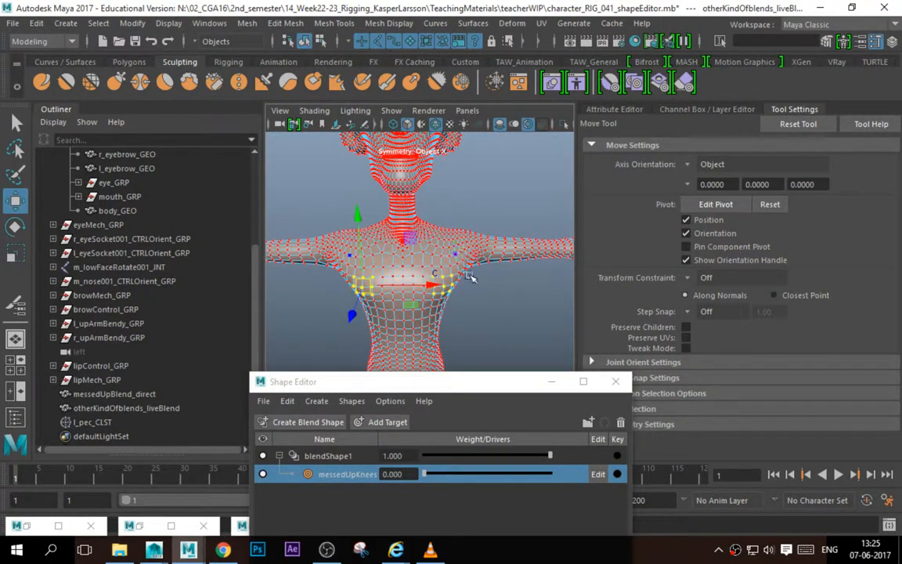
Turn off symmetry and deselect the vertices on the l_pec_CLST side, keeping only the opposite half of the chest.
{"action": "right_click_drag", "start_coordinate": [412, 342], "coordinate": [411, 357], "text": "ctrl+shift"}
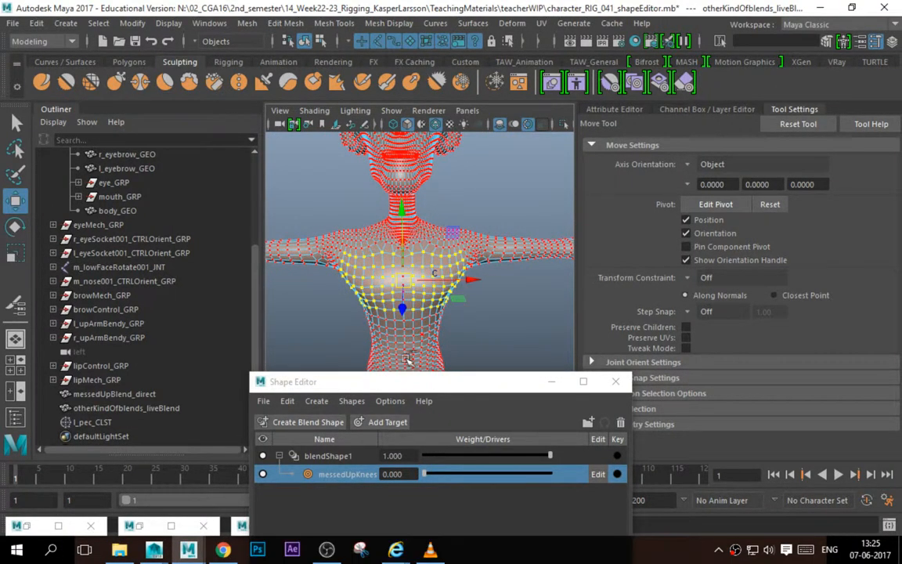
{"action": "left_click_drag", "start_coordinate": [399, 352], "coordinate": [502, 239], "text": "ctrl"}
{"action": "scroll", "coordinate": [457, 250], "scroll_direction": "up", "scroll_amount": 4}
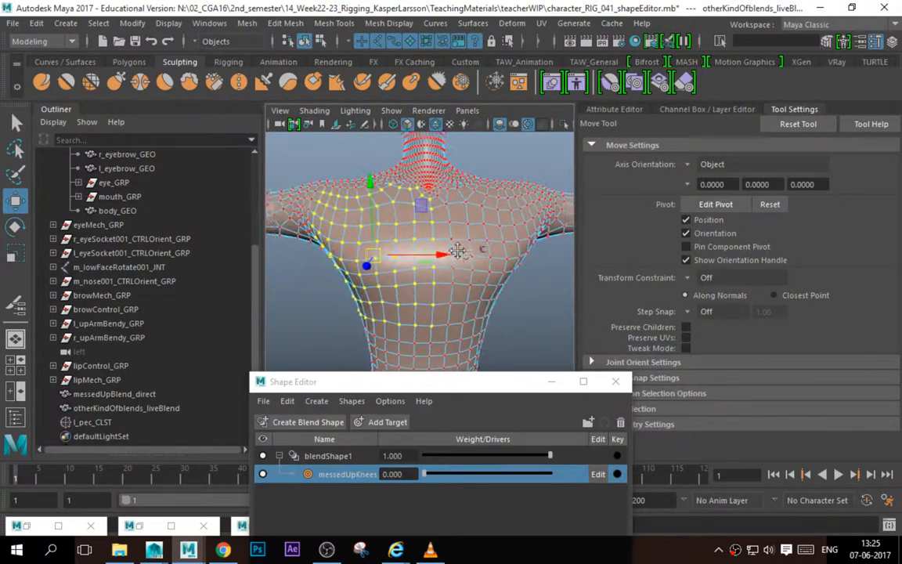
Create a cluster deformer on the selected right chest vertices, test it by moving its handle, and undo the move.
{"action": "key", "text": "space"}
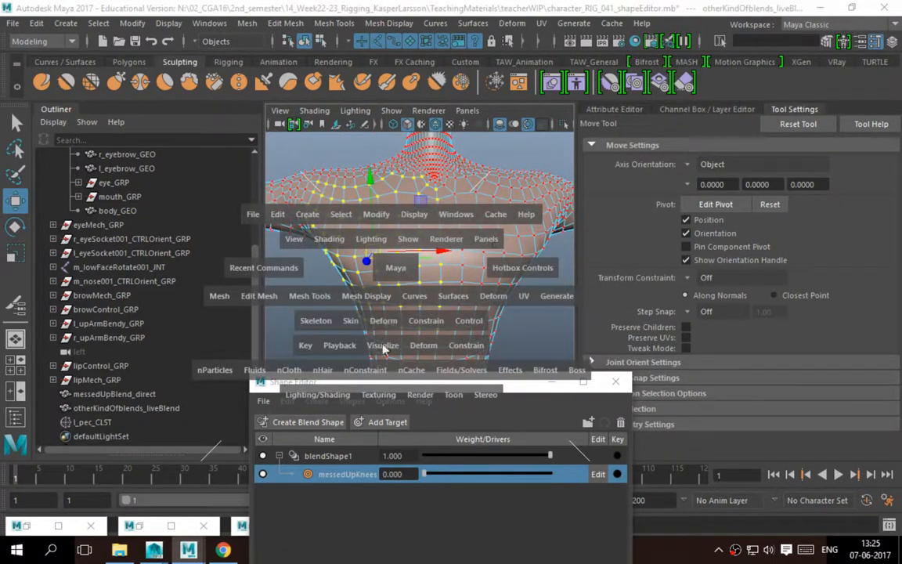
{"action": "mouse_move", "coordinate": [368, 320]}
{"action": "left_mouse_down"}
{"action": "mouse_move", "coordinate": [399, 317]}
{"action": "mouse_move", "coordinate": [417, 268]}
{"action": "mouse_move", "coordinate": [402, 219]}
{"action": "mouse_move", "coordinate": [425, 130]}
{"action": "mouse_move", "coordinate": [396, 327]}
{"action": "mouse_move", "coordinate": [406, 354]}
{"action": "left_mouse_up"}
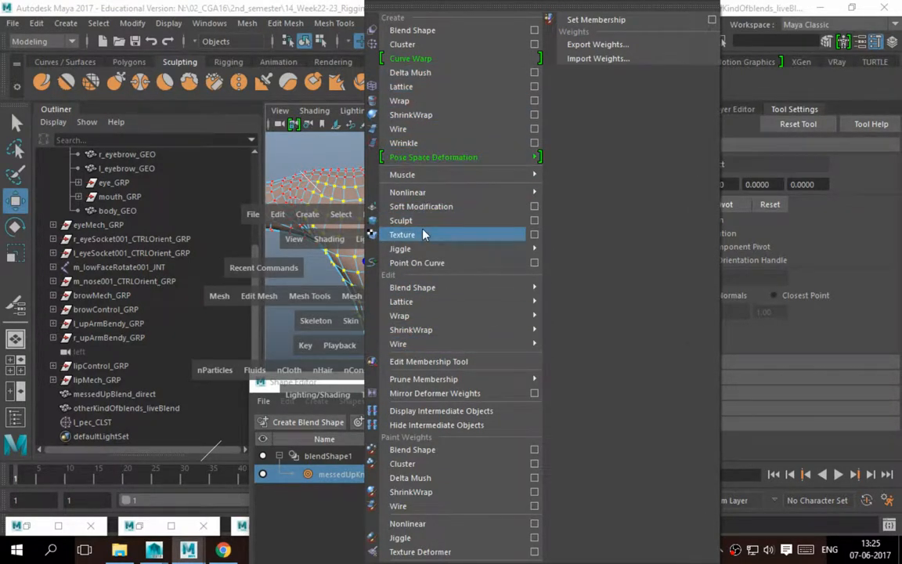
{"action": "left_click_drag", "start_coordinate": [423, 234], "coordinate": [402, 44]}
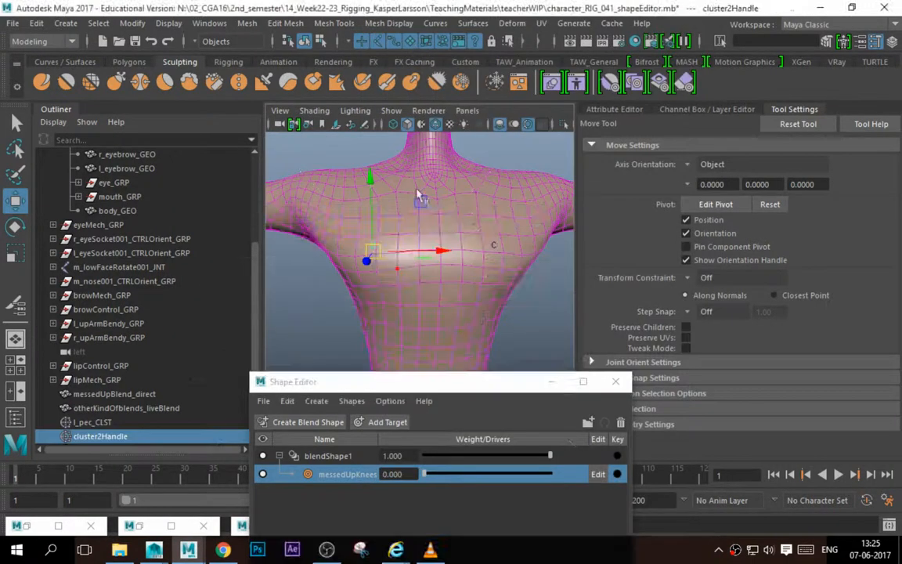
{"action": "left_click_drag", "start_coordinate": [392, 277], "coordinate": [376, 301]}
{"action": "key", "text": "ctrl+z"}
{"action": "left_click", "coordinate": [433, 253]}
{"action": "right_click_drag", "start_coordinate": [433, 253], "coordinate": [451, 320]}
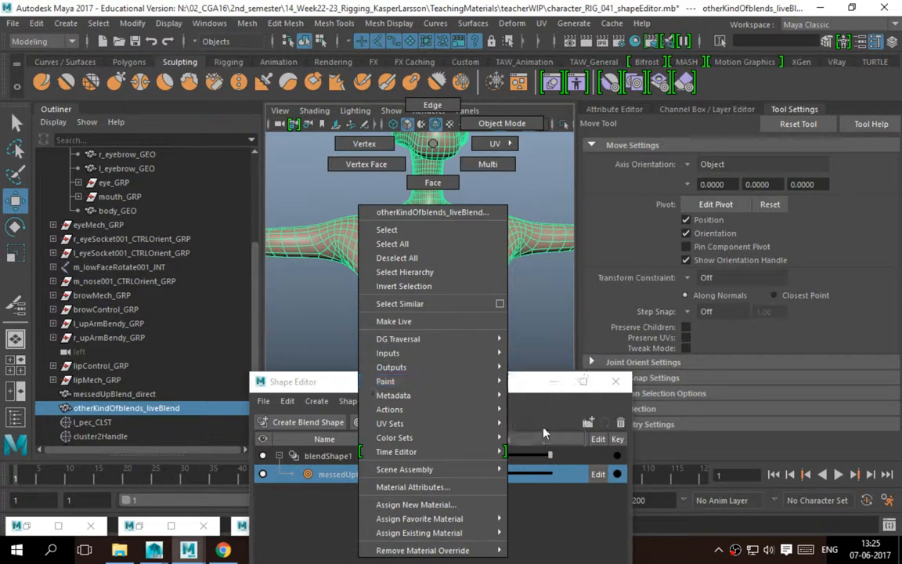
{"action": "mouse_move", "coordinate": [427, 383]}
{"action": "mouse_move", "coordinate": [540, 423]}
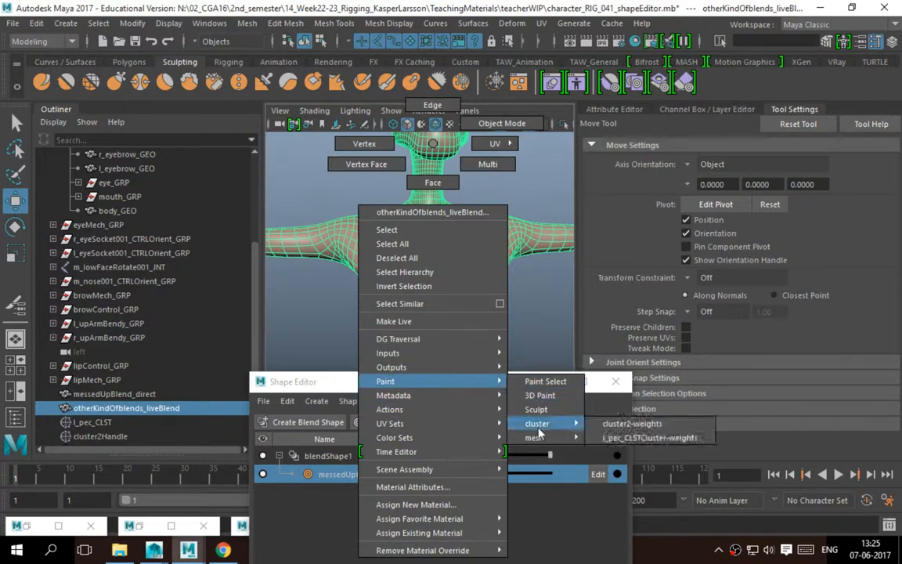
{"action": "left_click", "coordinate": [662, 423]}
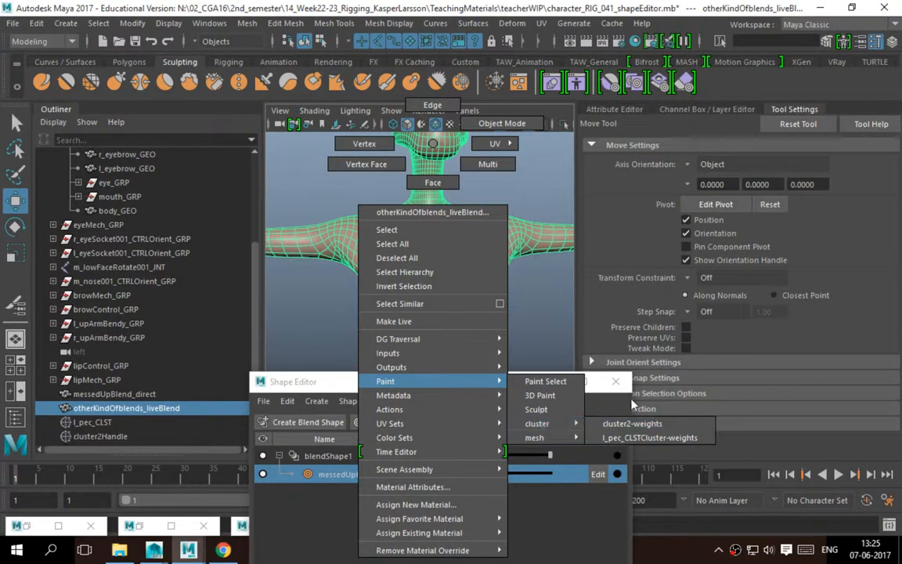
Rename the second cluster handle to r_pec_CLST, reusing the name copied from the first cluster.
{"action": "double_click", "coordinate": [112, 423]}
{"action": "key", "text": "ctrl+c"}
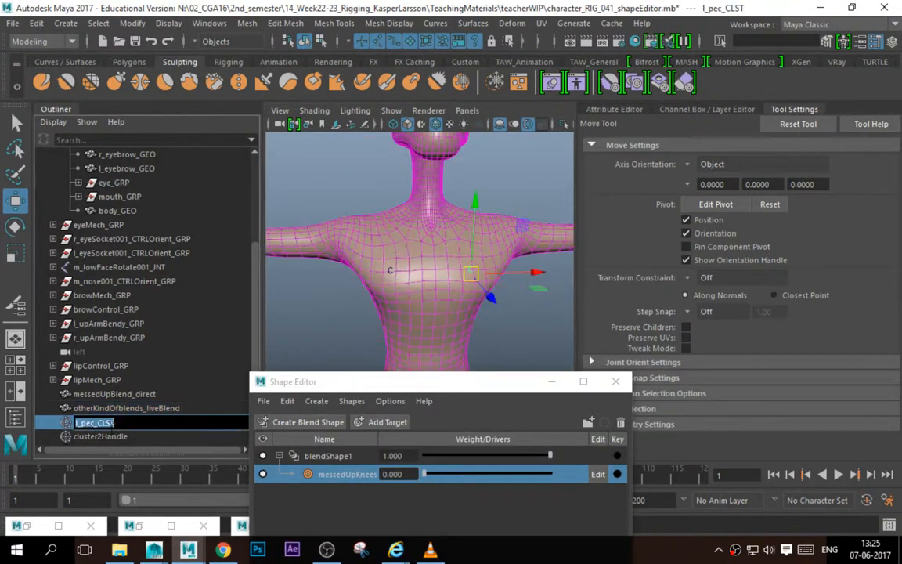
{"action": "double_click", "coordinate": [101, 437]}
{"action": "key", "text": "ctrl+v"}
{"action": "key", "text": "Delete"}
{"action": "type", "text": "r"}
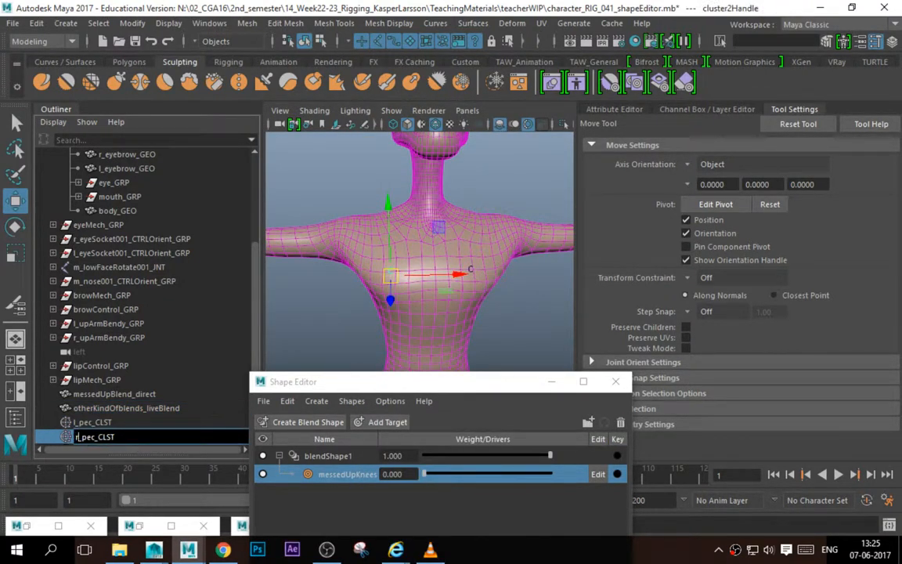
{"action": "key", "text": "Return"}
Smooth the r_pec_CLST cluster weights on the duplicate's right chest by repeatedly flooding the mesh in Smooth mode, and leave weight painting.
{"action": "left_click", "coordinate": [466, 263]}
{"action": "mouse_move", "coordinate": [465, 262]}
{"action": "right_mouse_down"}
{"action": "mouse_move", "coordinate": [449, 461]}
{"action": "mouse_move", "coordinate": [443, 385]}
{"action": "mouse_move", "coordinate": [662, 424]}
{"action": "mouse_move", "coordinate": [664, 437]}
{"action": "right_mouse_up"}
{"action": "left_click", "coordinate": [774, 259]}
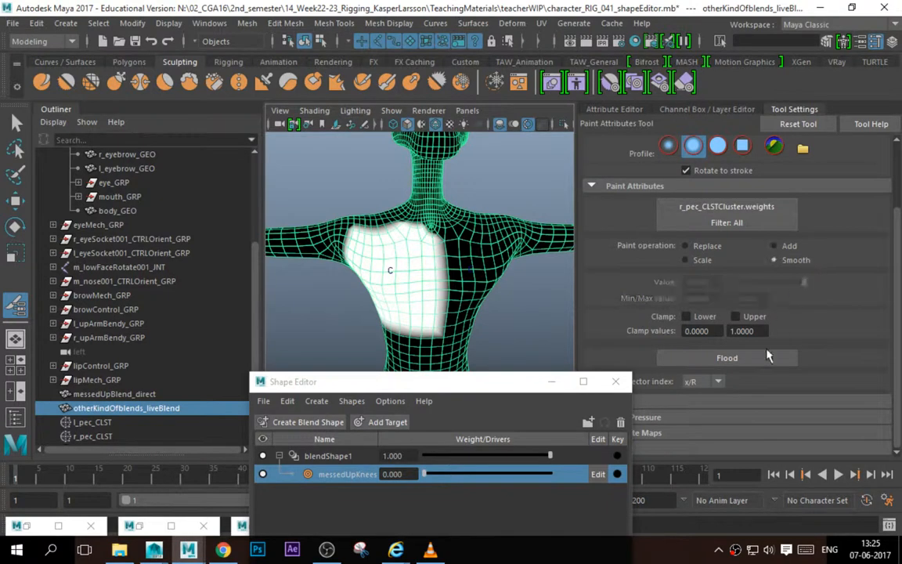
{"action": "left_click", "coordinate": [765, 360]}
{"action": "left_click", "coordinate": [766, 360]}
{"action": "left_click", "coordinate": [766, 360]}
{"action": "left_click", "coordinate": [766, 360]}
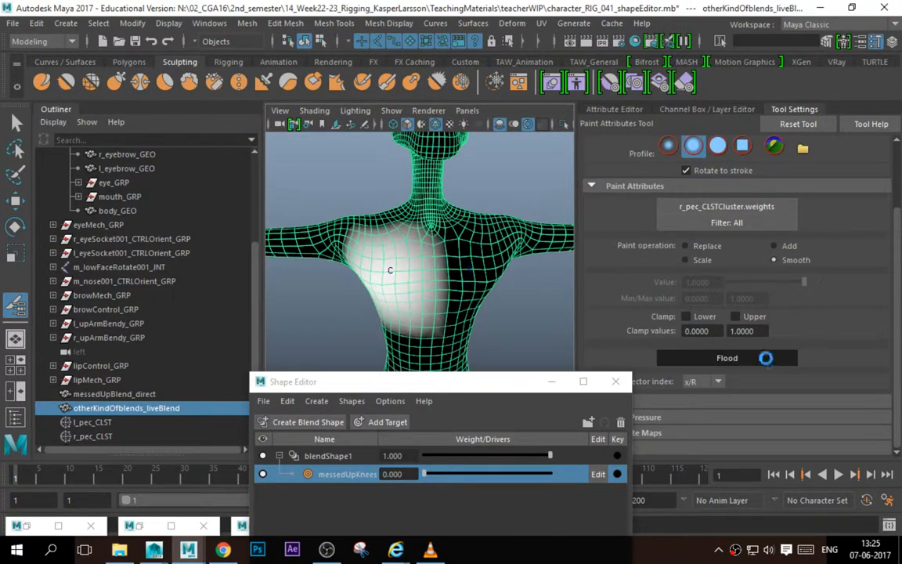
{"action": "left_click", "coordinate": [766, 360]}
{"action": "left_click", "coordinate": [765, 360]}
{"action": "left_click", "coordinate": [766, 360]}
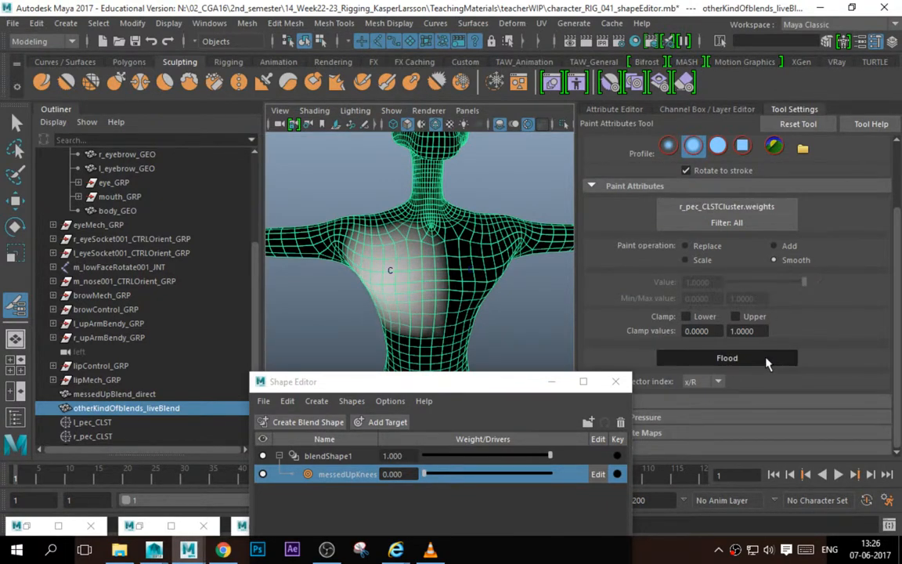
{"action": "left_click", "coordinate": [766, 360]}
{"action": "left_click", "coordinate": [767, 361]}
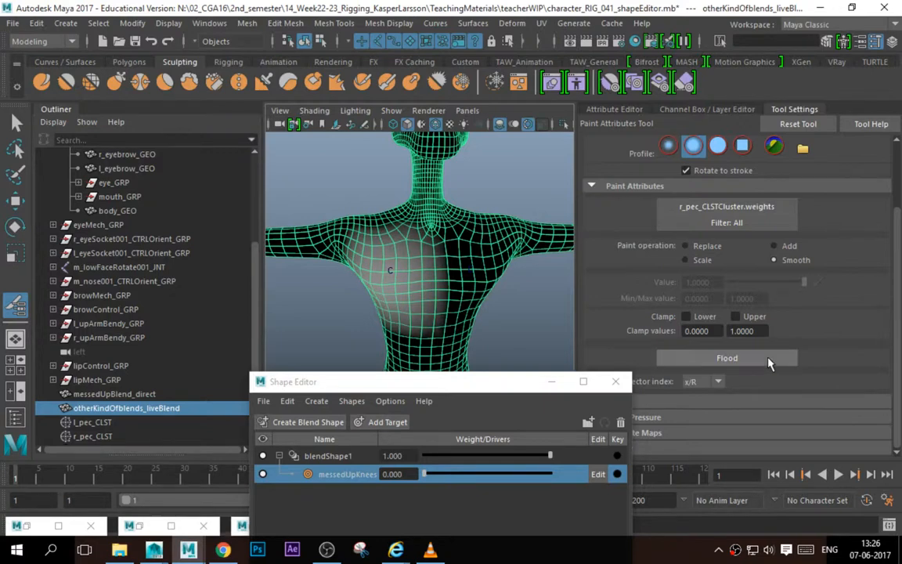
{"action": "key", "text": "w"}
Test the deformation of the right chest by moving the r_pec_CLST handle, and undo the move.
{"action": "left_click", "coordinate": [390, 271]}
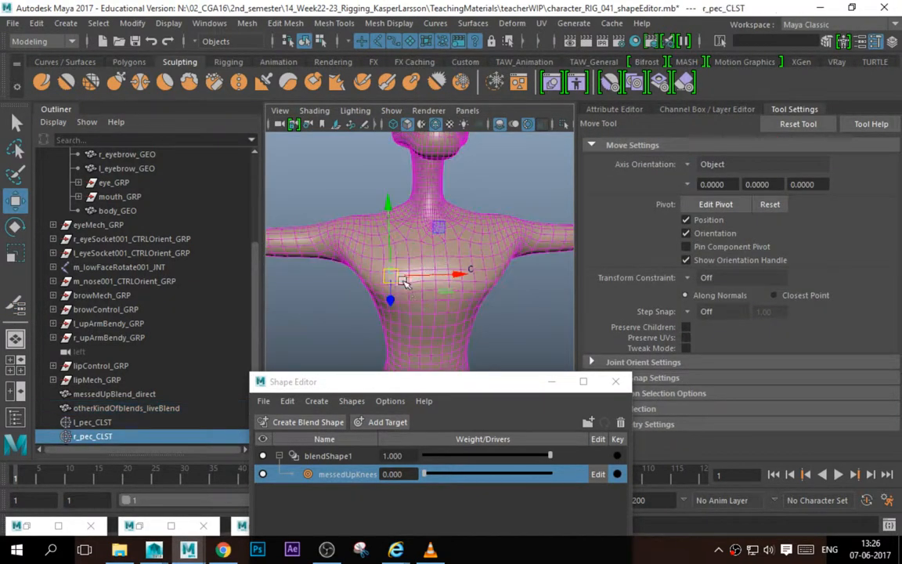
{"action": "mouse_move", "coordinate": [393, 279]}
{"action": "left_mouse_down"}
{"action": "mouse_move", "coordinate": [376, 322]}
{"action": "mouse_move", "coordinate": [402, 274]}
{"action": "mouse_move", "coordinate": [389, 285]}
{"action": "left_mouse_up"}
{"action": "key", "text": "ctrl+z"}
Select the l_pec_CLST and r_pec_CLST handles together, test moving both, and undo the move.
{"action": "left_click_drag", "start_coordinate": [483, 262], "coordinate": [470, 306]}
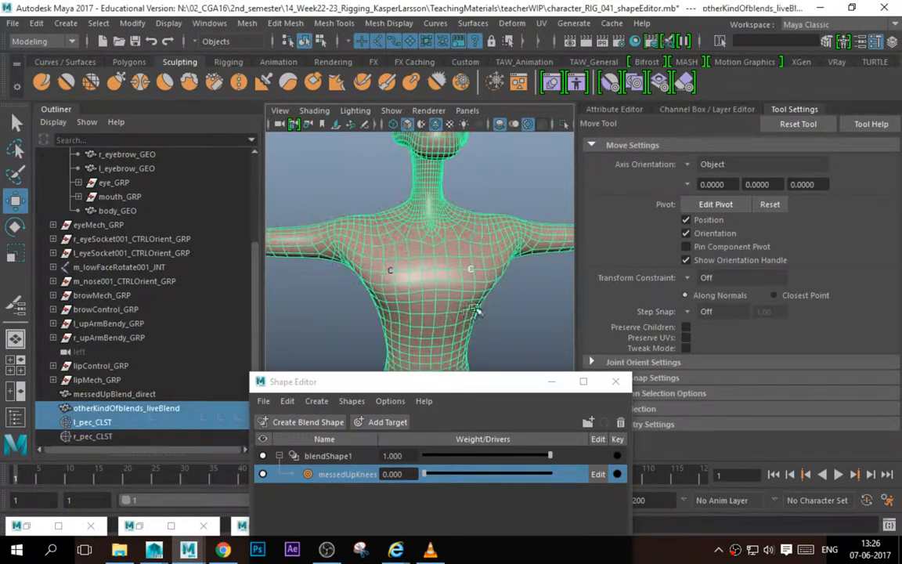
{"action": "left_click", "coordinate": [469, 270]}
{"action": "left_click_drag", "start_coordinate": [387, 263], "coordinate": [408, 310], "text": "shift"}
{"action": "left_click", "coordinate": [423, 253], "text": "shift"}
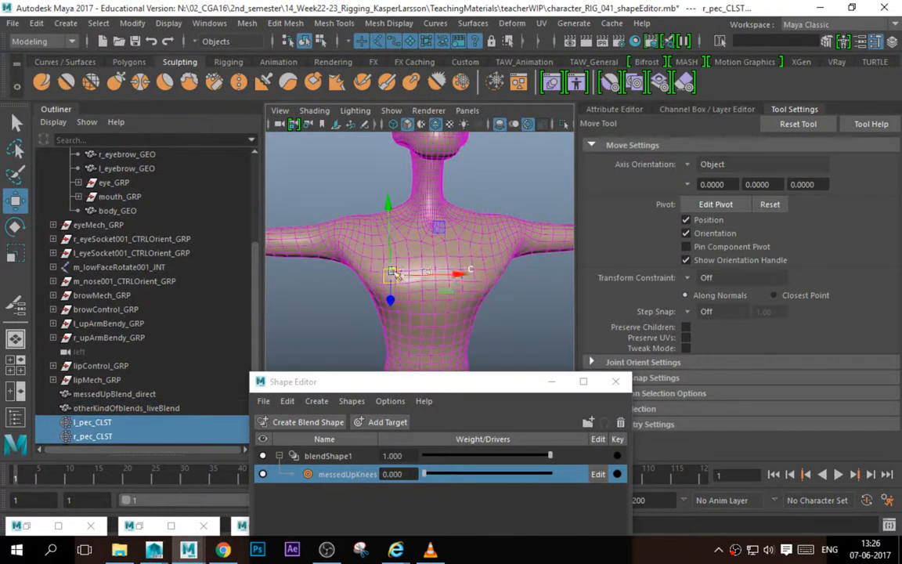
{"action": "left_click_drag", "start_coordinate": [392, 276], "coordinate": [410, 317]}
{"action": "key", "text": "ctrl+z"}
Rename the otherKindOfblends_liveBlend mesh to m_pec_BLND_GEO.
{"action": "scroll", "coordinate": [383, 266], "scroll_direction": "down", "scroll_amount": 5}
{"action": "left_click", "coordinate": [313, 284]}
{"action": "scroll", "coordinate": [114, 394], "scroll_direction": "down", "scroll_amount": 2}
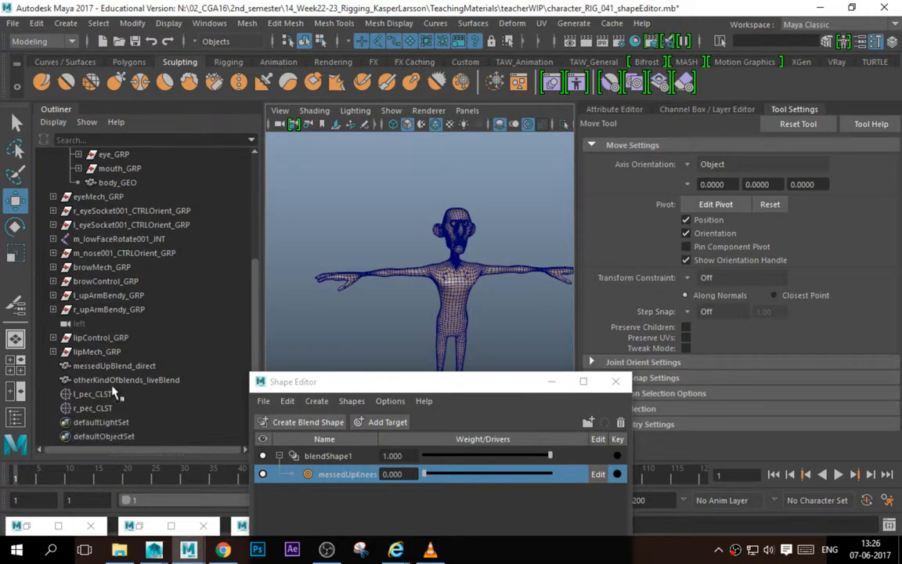
{"action": "left_click", "coordinate": [115, 383]}
{"action": "double_click", "coordinate": [157, 380]}
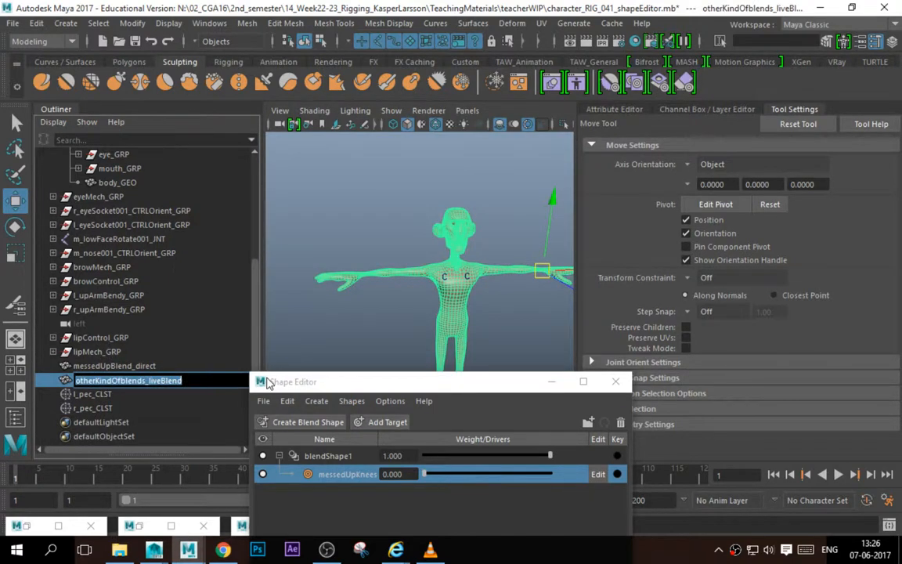
{"action": "type", "text": "m_pec_BLND"}
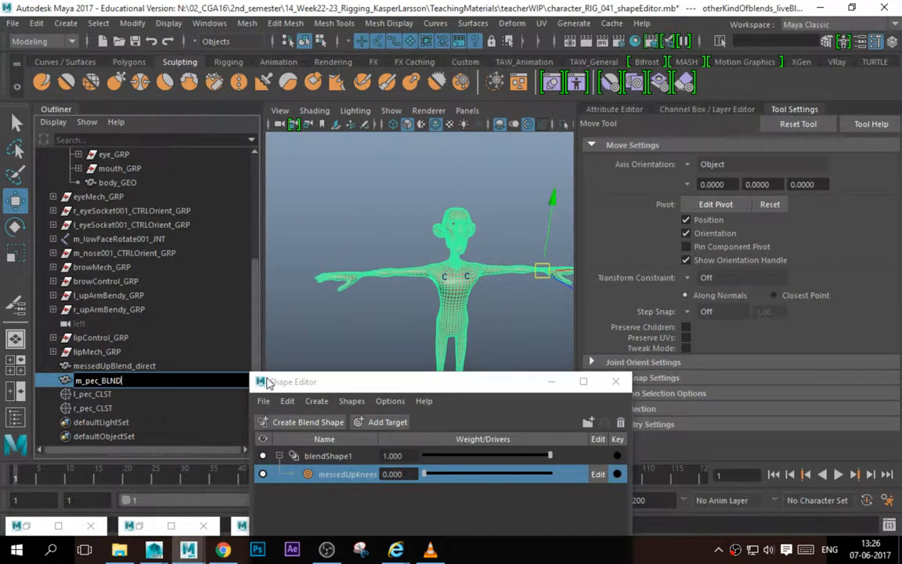
{"action": "type", "text": "_GEO"}
{"action": "key", "text": "Return"}
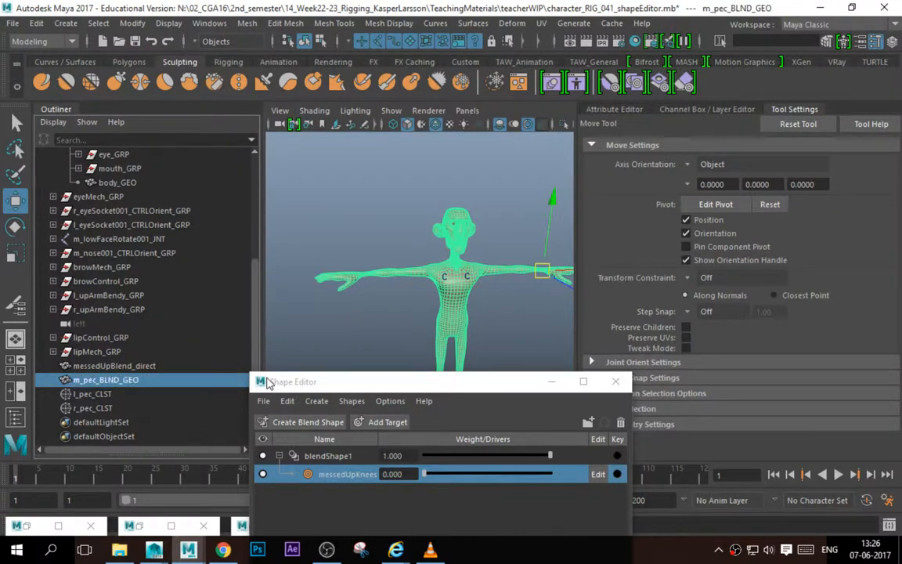
Delete the messedUpBlend_direct mesh and remove the messedUpKnees target from blendShape1.
{"action": "right_click_drag", "start_coordinate": [514, 274], "coordinate": [407, 252], "text": "alt"}
{"action": "middle_click_drag", "start_coordinate": [407, 252], "coordinate": [473, 249], "text": "alt"}
{"action": "right_click_drag", "start_coordinate": [415, 250], "coordinate": [501, 286], "text": "alt"}
{"action": "left_click", "coordinate": [394, 232], "text": "shift"}
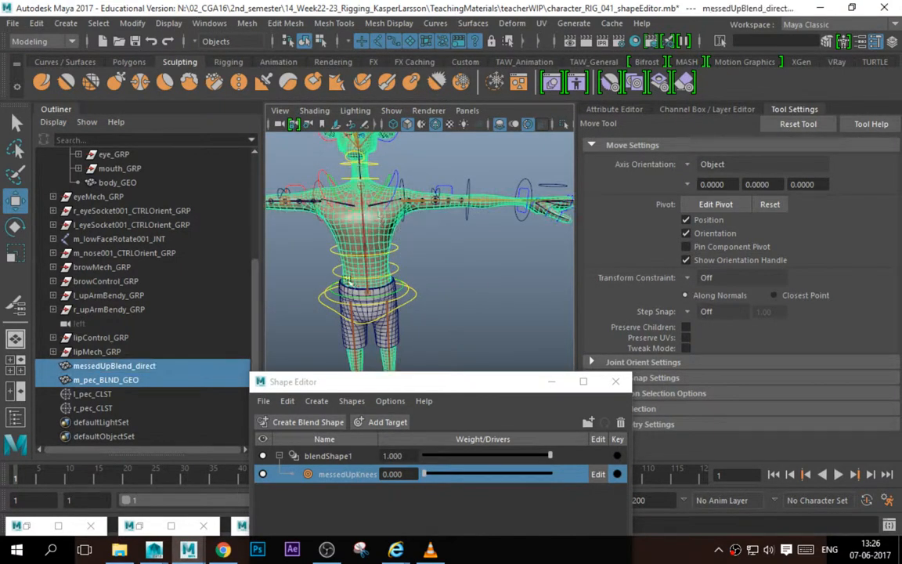
{"action": "left_click", "coordinate": [152, 366]}
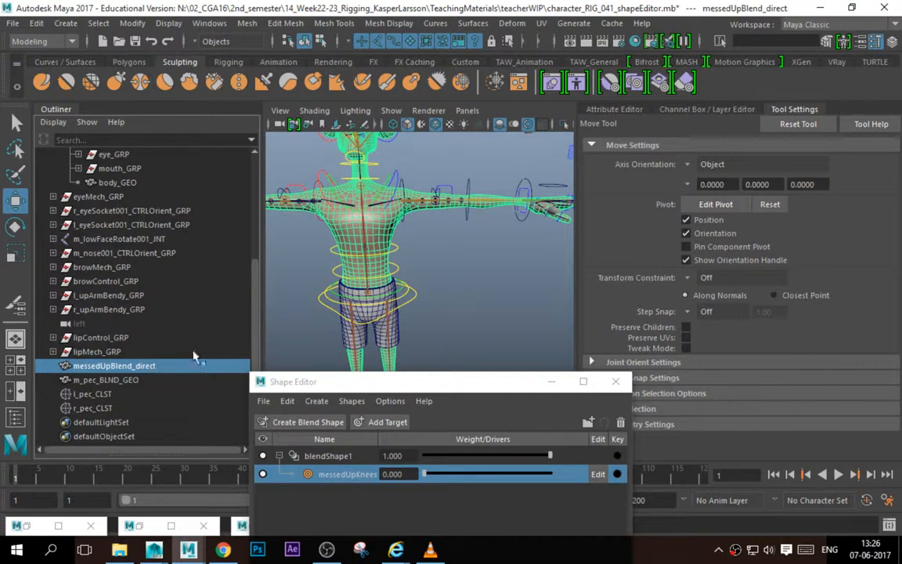
{"action": "key", "text": "Delete"}
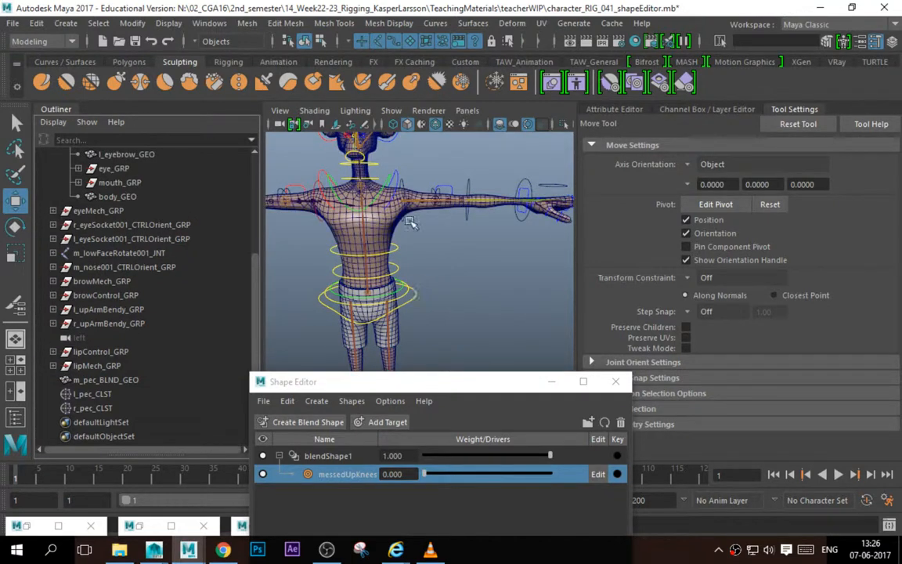
{"action": "right_click", "coordinate": [348, 474]}
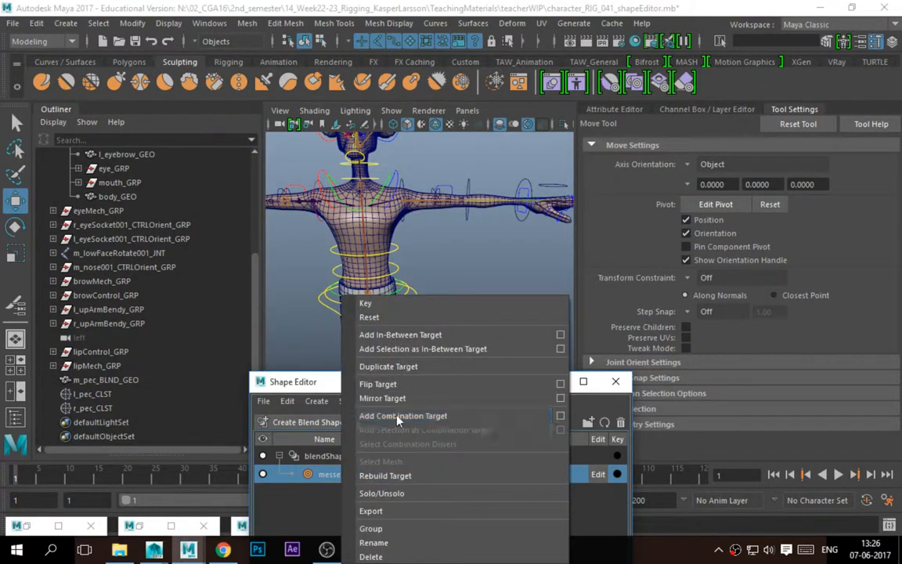
{"action": "left_click", "coordinate": [371, 557]}
Add m_pec_BLND_GEO to body_GEO as a blend shape target, specifying the existing blendShape1 node.
{"action": "left_click", "coordinate": [118, 382]}
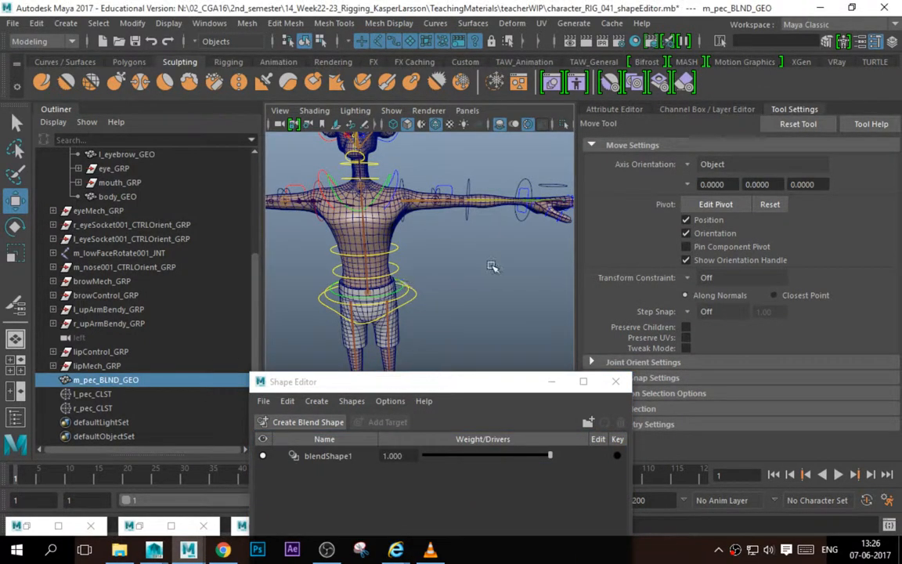
{"action": "right_click_drag", "start_coordinate": [491, 265], "coordinate": [426, 268], "text": "alt"}
{"action": "left_click_drag", "start_coordinate": [426, 268], "coordinate": [465, 281], "text": "alt"}
{"action": "left_click", "coordinate": [383, 268], "text": "shift"}
{"action": "middle_click_drag", "start_coordinate": [383, 269], "coordinate": [462, 266], "text": "alt"}
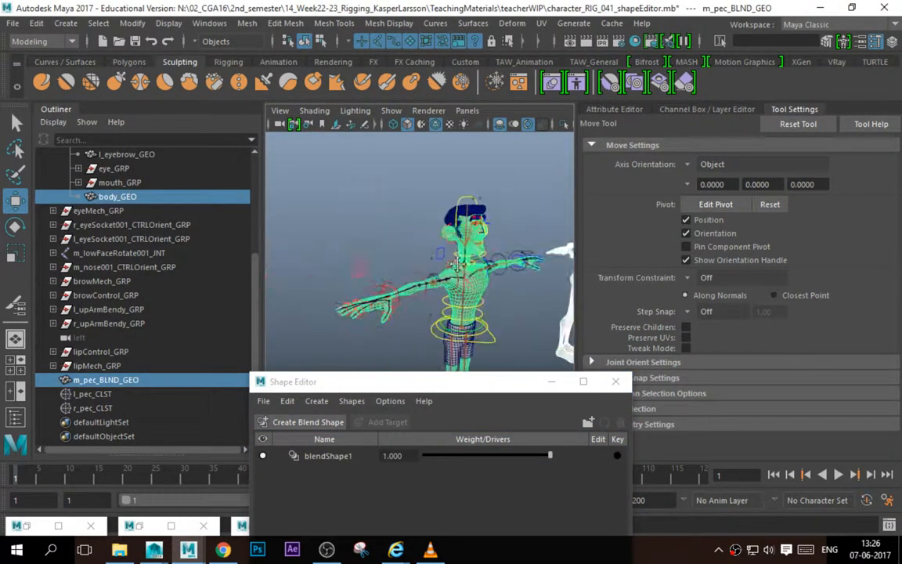
{"action": "right_click_drag", "start_coordinate": [461, 266], "coordinate": [509, 263], "text": "alt"}
{"action": "left_click_drag", "start_coordinate": [446, 263], "coordinate": [396, 255], "text": "alt"}
{"action": "key", "text": "space"}
{"action": "left_click", "coordinate": [454, 309]}
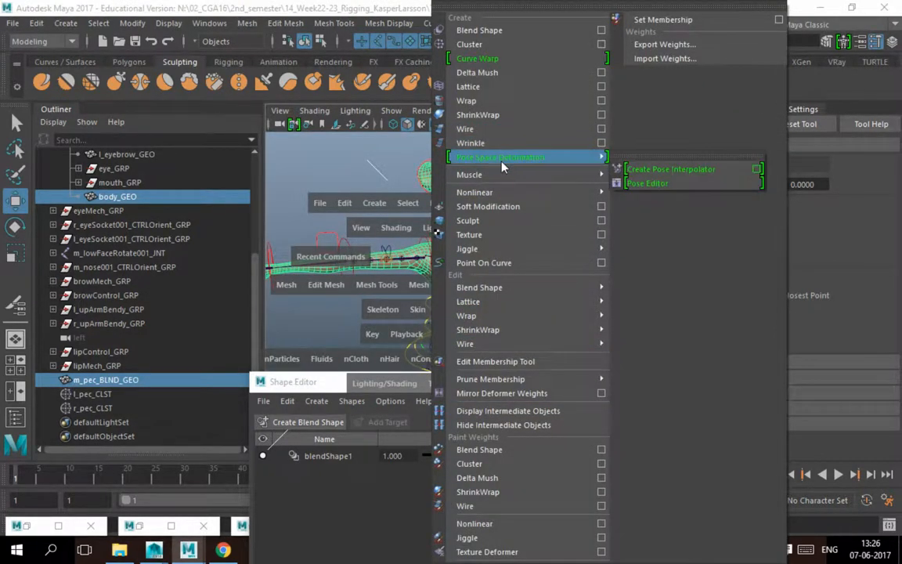
{"action": "mouse_move", "coordinate": [472, 317]}
{"action": "mouse_move", "coordinate": [479, 287]}
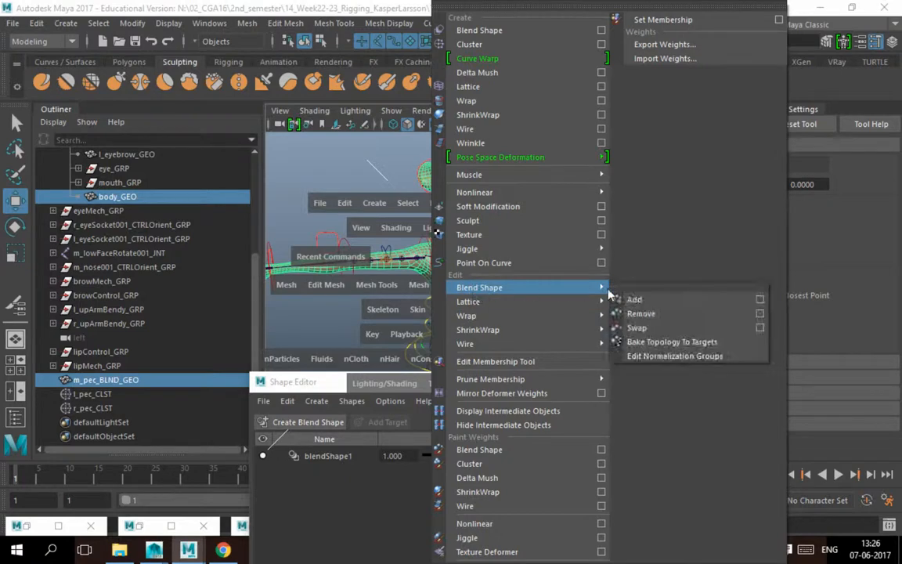
{"action": "left_click", "coordinate": [757, 300]}
{"action": "left_click", "coordinate": [698, 102]}
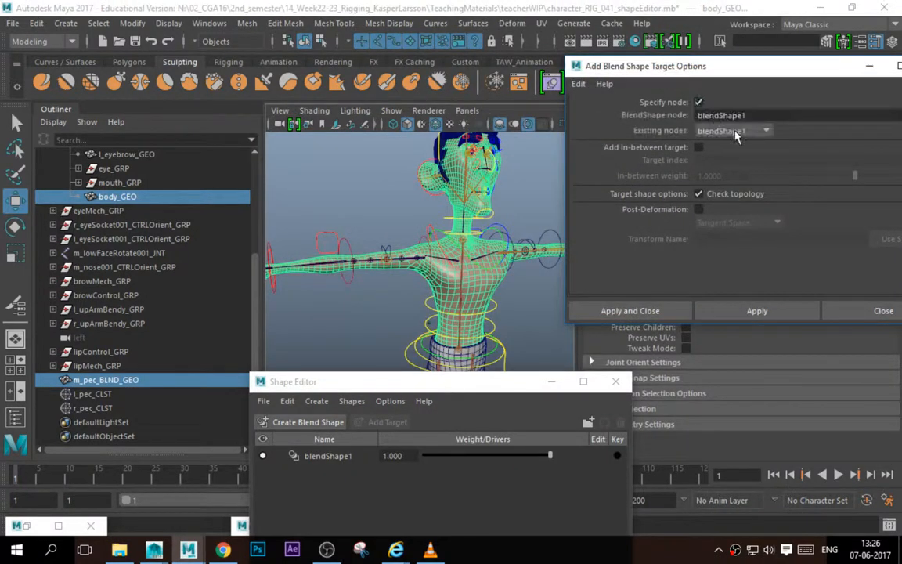
{"action": "left_click", "coordinate": [756, 310]}
{"action": "left_click", "coordinate": [882, 310]}
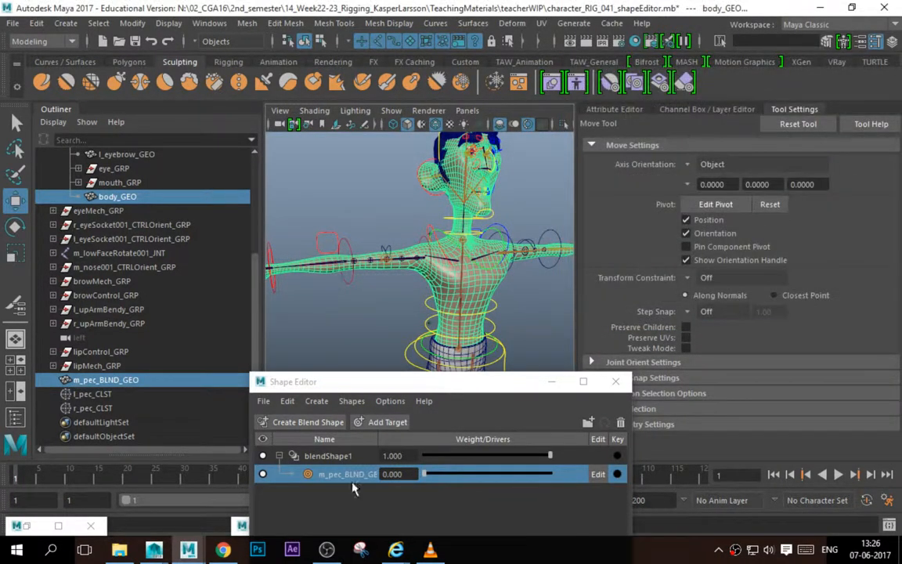
Rename the blendShape1 node to body_BLND.
{"action": "double_click", "coordinate": [333, 457]}
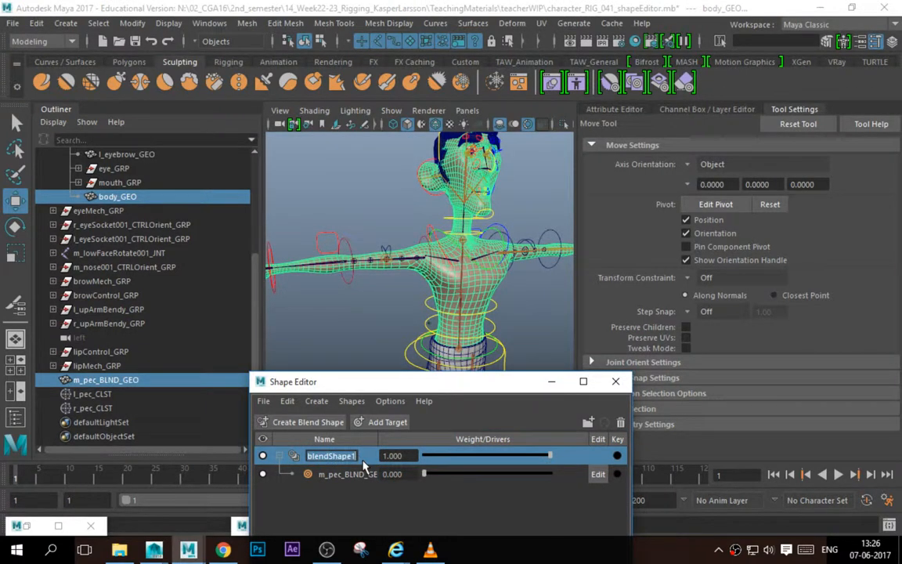
{"action": "type", "text": "body_BLND"}
{"action": "key", "text": "Return"}
Raise the m_pec_BLND_GEO target's weight to the slider's maximum, clear the selection, and minimize the Shape Editor.
{"action": "left_click", "coordinate": [344, 475]}
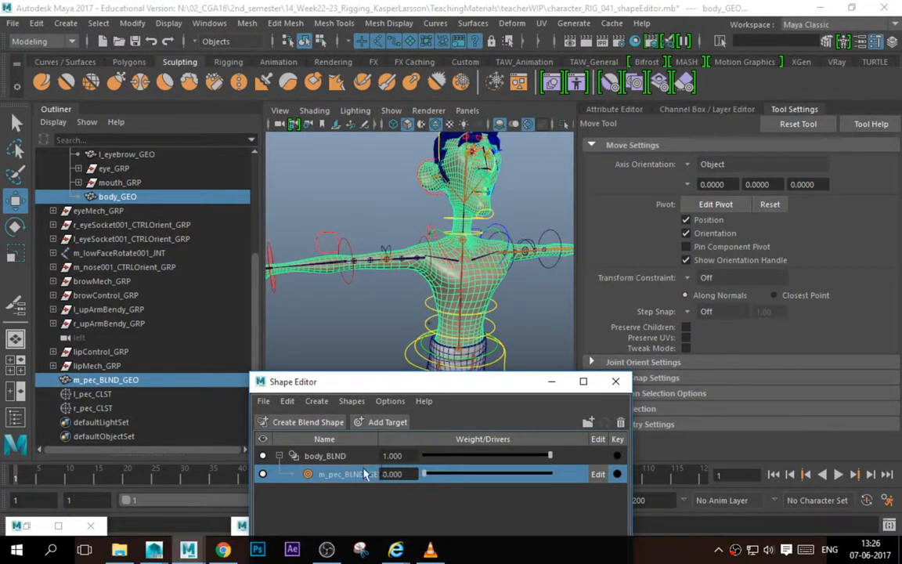
{"action": "left_click_drag", "start_coordinate": [426, 478], "coordinate": [713, 481]}
{"action": "left_click", "coordinate": [567, 290]}
{"action": "left_click", "coordinate": [545, 384]}
Select both pec cluster handles on the duplicate body and frame them for a closer look.
{"action": "left_click_drag", "start_coordinate": [511, 286], "coordinate": [475, 282], "text": "alt"}
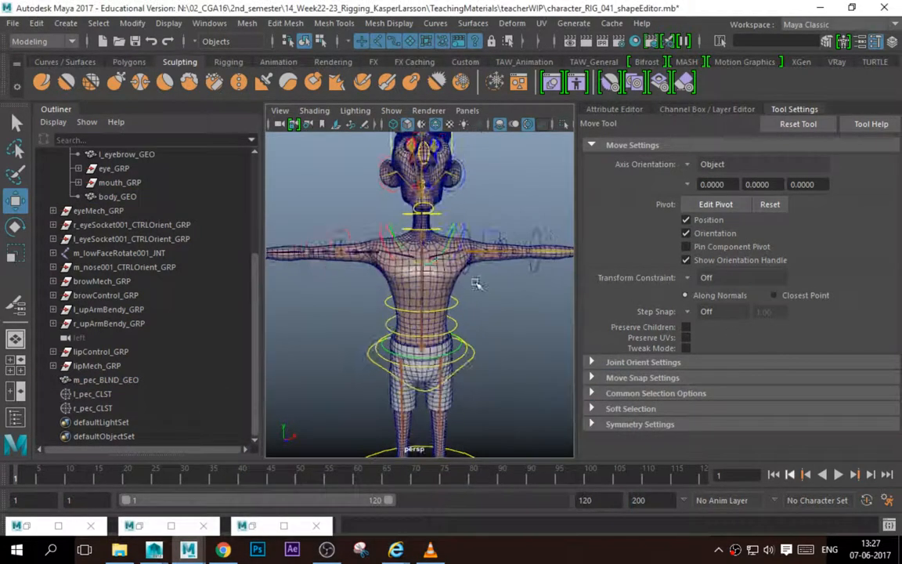
{"action": "right_click_drag", "start_coordinate": [475, 282], "coordinate": [451, 296], "text": "alt"}
{"action": "left_click", "coordinate": [472, 213]}
{"action": "left_click", "coordinate": [510, 321]}
{"action": "middle_click_drag", "start_coordinate": [452, 296], "coordinate": [125, 276], "text": "alt"}
{"action": "right_click_drag", "start_coordinate": [493, 293], "coordinate": [479, 283], "text": "alt"}
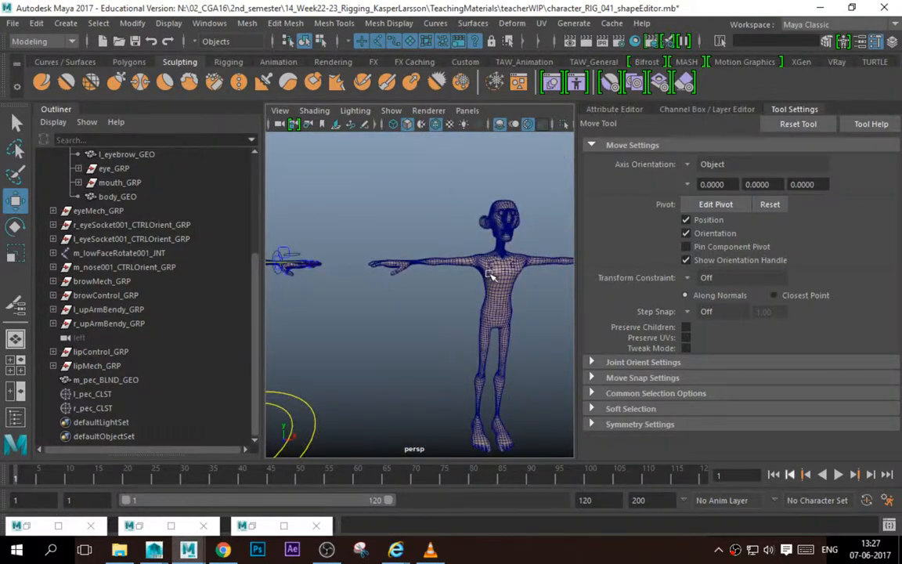
{"action": "left_click_drag", "start_coordinate": [483, 255], "coordinate": [503, 274]}
{"action": "key", "text": "ctrl+z"}
{"action": "key", "text": "f"}
{"action": "scroll", "coordinate": [438, 298], "scroll_direction": "down", "scroll_amount": 5}
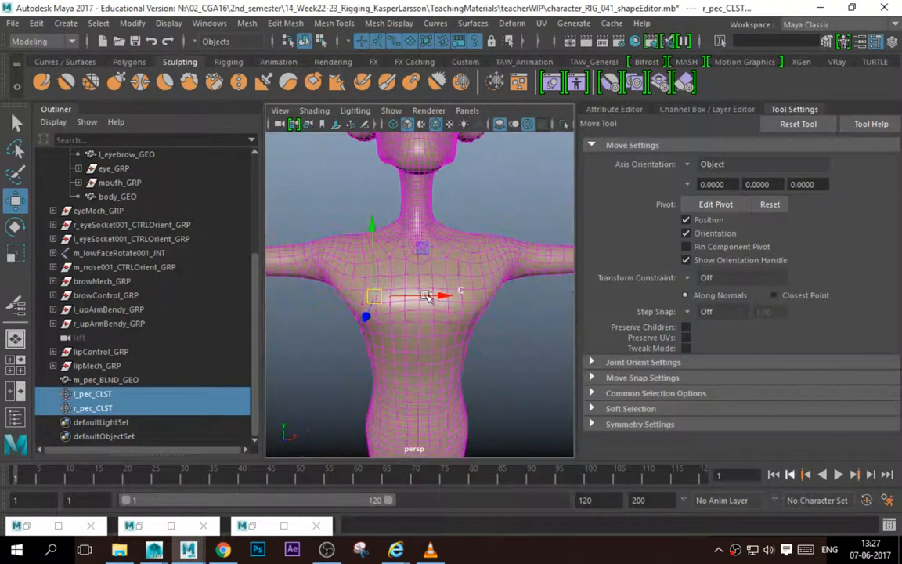
Examine the rigged character's chest around the spine joint and compare it with the m_pec_BLND_GEO duplicate.
{"action": "scroll", "coordinate": [459, 318], "scroll_direction": "down", "scroll_amount": 5}
{"action": "left_click", "coordinate": [404, 285]}
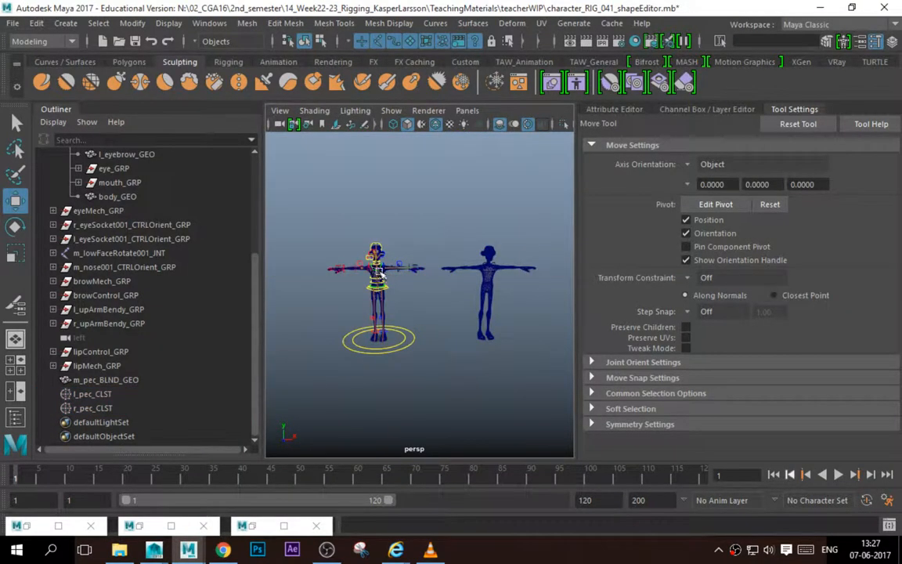
{"action": "left_click", "coordinate": [395, 280]}
{"action": "key", "text": "f"}
{"action": "scroll", "coordinate": [407, 317], "scroll_direction": "down", "scroll_amount": 3}
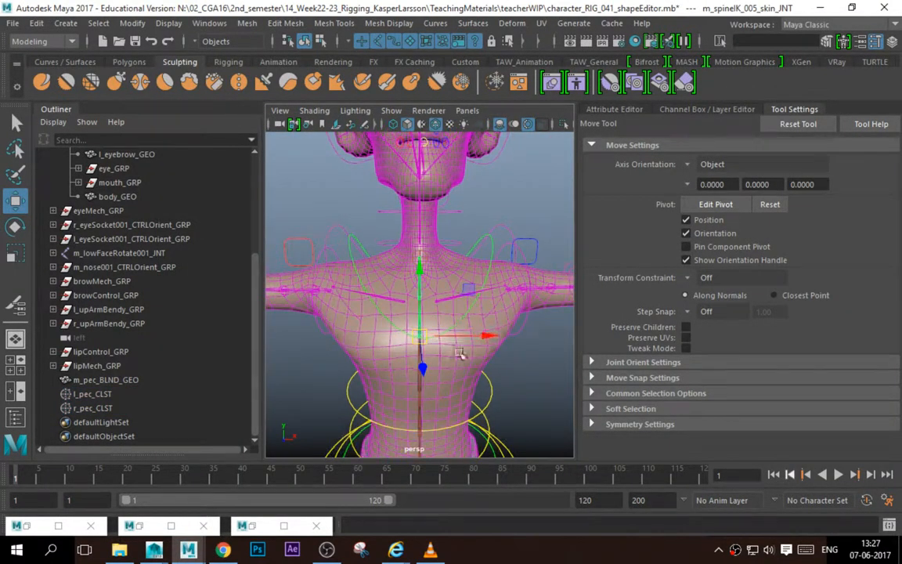
{"action": "scroll", "coordinate": [501, 337], "scroll_direction": "down", "scroll_amount": 1}
{"action": "left_click_drag", "start_coordinate": [518, 335], "coordinate": [403, 324], "text": "alt"}
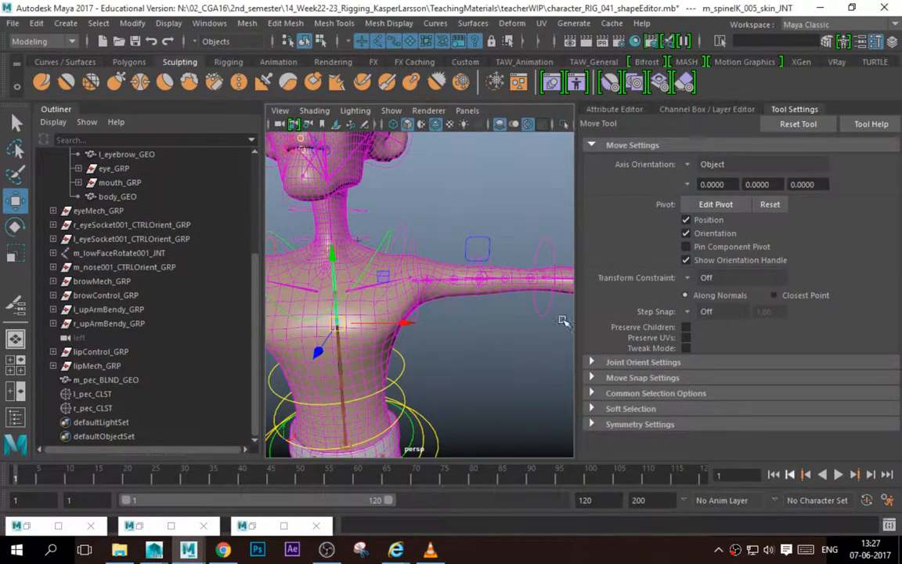
{"action": "scroll", "coordinate": [553, 318], "scroll_direction": "down", "scroll_amount": 5}
{"action": "middle_click_drag", "start_coordinate": [417, 299], "coordinate": [259, 289], "text": "alt"}
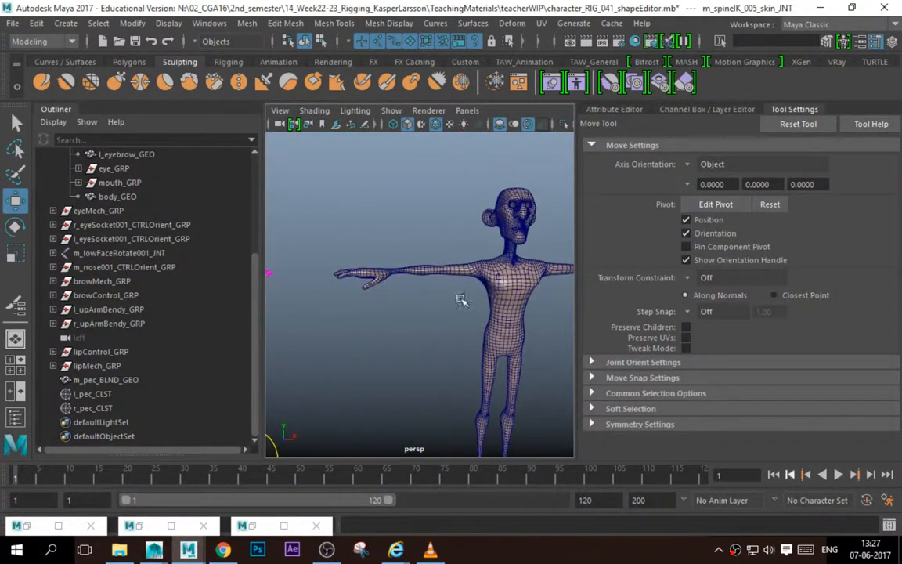
{"action": "middle_click_drag", "start_coordinate": [461, 300], "coordinate": [515, 308], "text": "alt"}
{"action": "middle_click_drag", "start_coordinate": [273, 288], "coordinate": [384, 291], "text": "alt"}
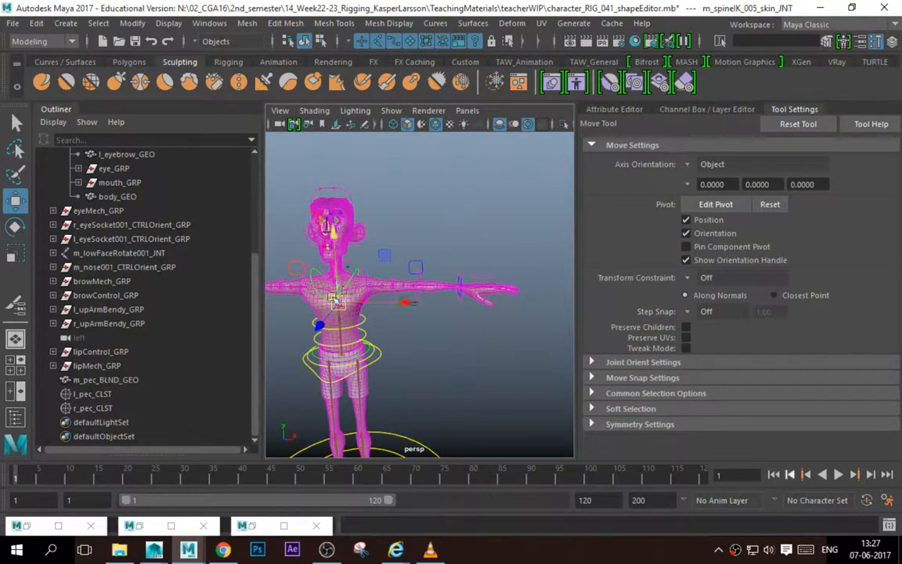
{"action": "middle_click_drag", "start_coordinate": [472, 307], "coordinate": [247, 289], "text": "alt"}
{"action": "left_click", "coordinate": [541, 290]}
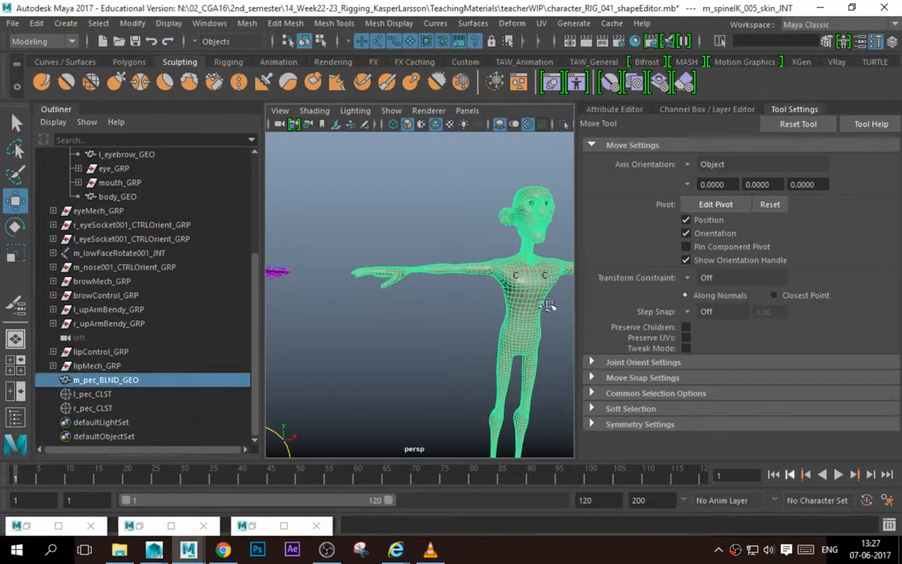
{"action": "middle_click_drag", "start_coordinate": [396, 307], "coordinate": [626, 313], "text": "alt"}
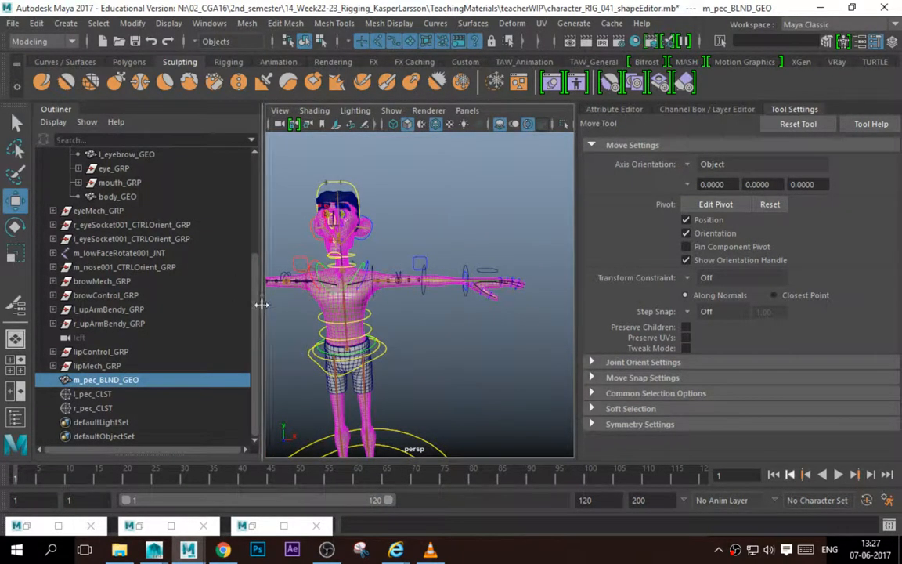
Save the controller-creation script as a Python button on the Custom shelf, with an icon label starting "singleF".
{"action": "left_click", "coordinate": [385, 332]}
{"action": "middle_click_drag", "start_coordinate": [304, 298], "coordinate": [352, 302], "text": "alt"}
{"action": "right_click_drag", "start_coordinate": [352, 302], "coordinate": [411, 341], "text": "alt"}
{"action": "middle_click_drag", "start_coordinate": [412, 341], "coordinate": [495, 329], "text": "alt"}
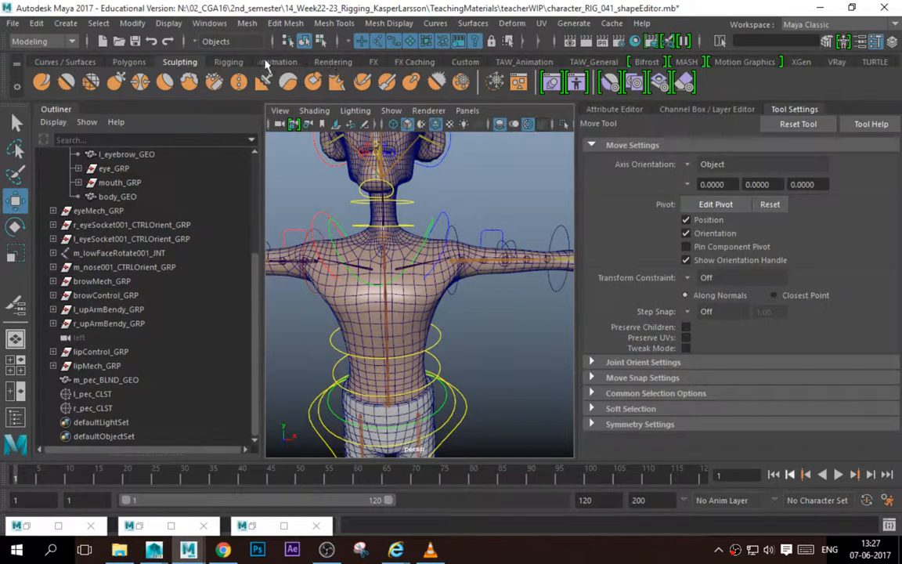
{"action": "left_click", "coordinate": [464, 63]}
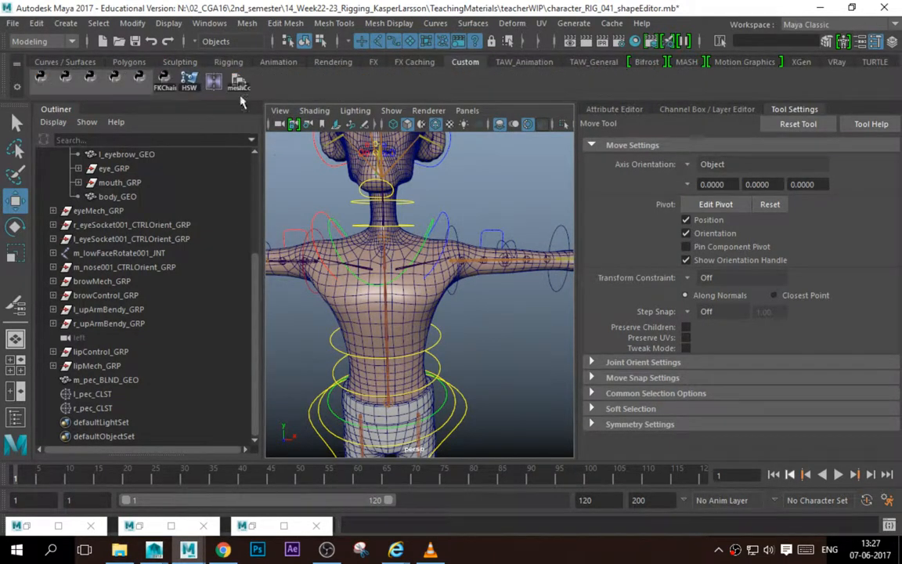
{"action": "left_click", "coordinate": [888, 524]}
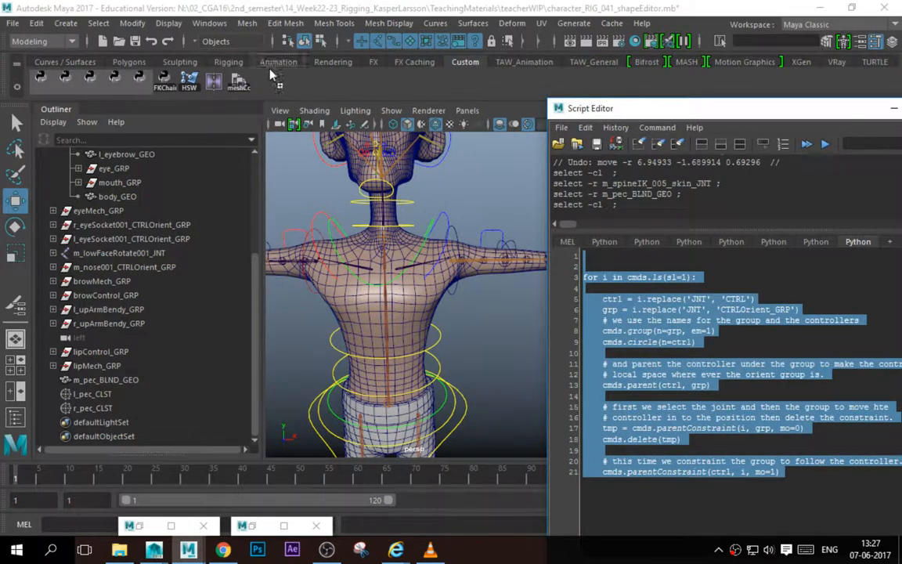
{"action": "right_click", "coordinate": [240, 76]}
{"action": "left_click", "coordinate": [270, 93]}
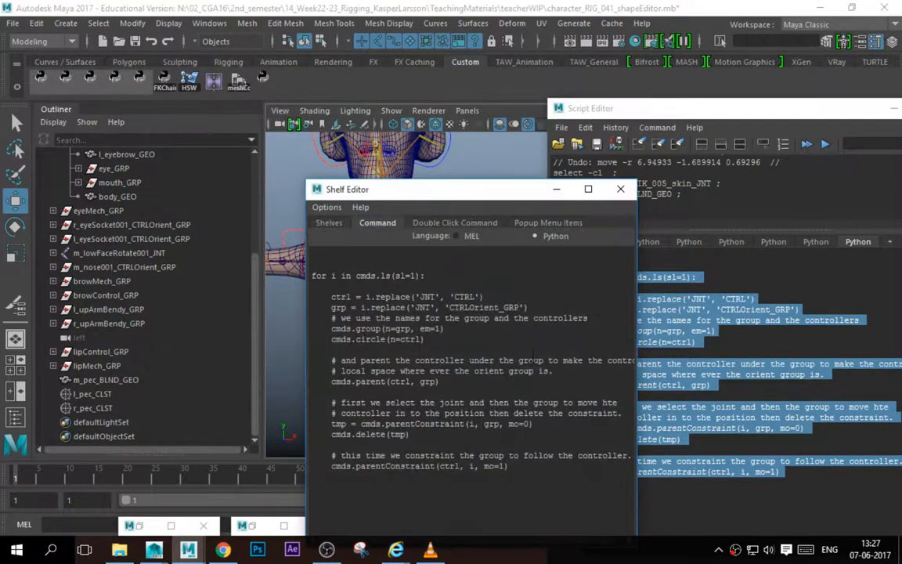
{"action": "left_click", "coordinate": [329, 223]}
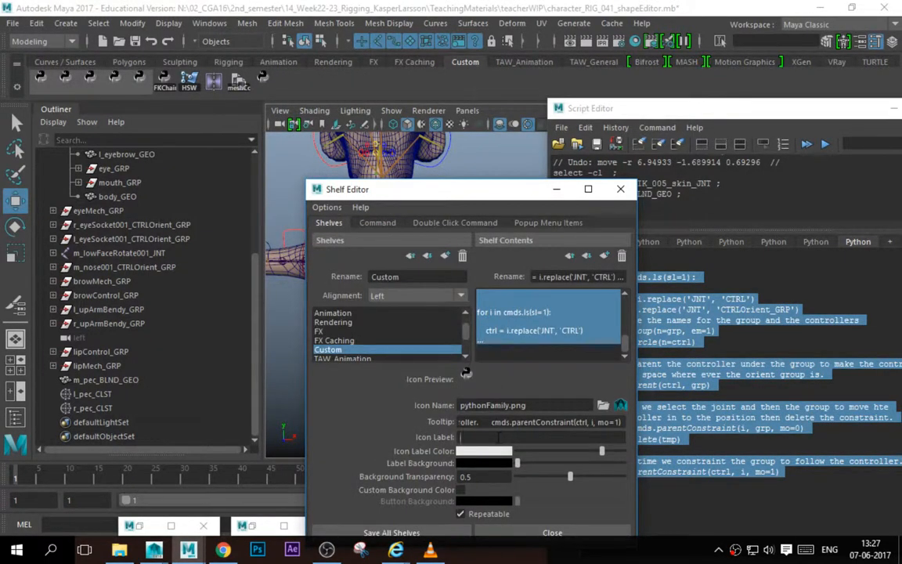
{"action": "left_click", "coordinate": [392, 532]}
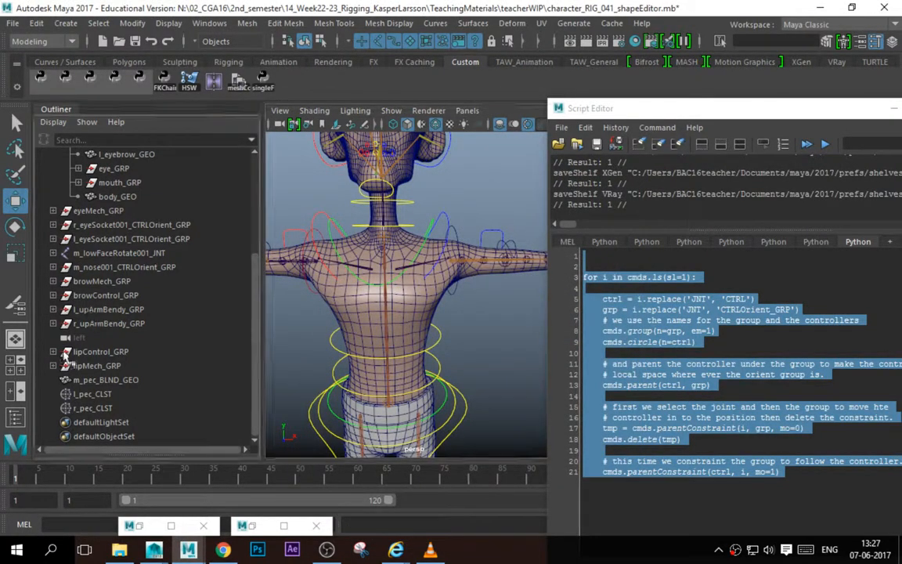
Create a single new joint, with body_GEO deselected so nothing is parented to it.
{"action": "left_click_drag", "start_coordinate": [78, 365], "coordinate": [98, 418]}
{"action": "left_click", "coordinate": [518, 350]}
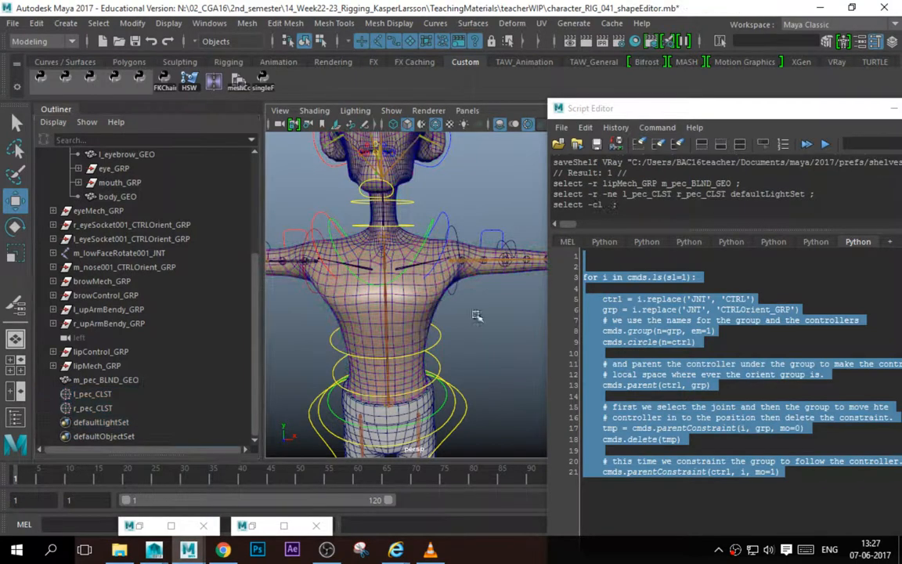
{"action": "left_click", "coordinate": [389, 275]}
{"action": "key", "text": "space"}
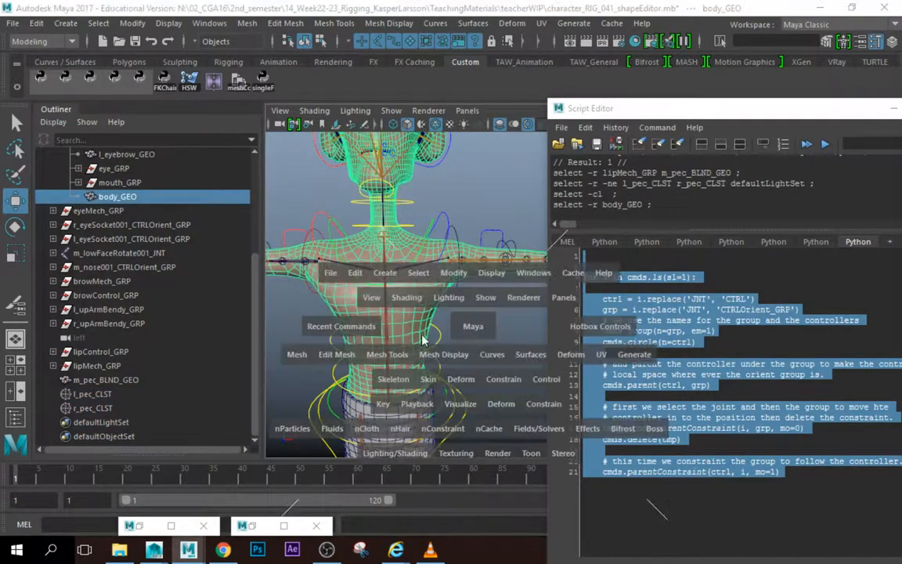
{"action": "left_click", "coordinate": [403, 384]}
{"action": "left_click", "coordinate": [440, 93]}
{"action": "left_click", "coordinate": [419, 300]}
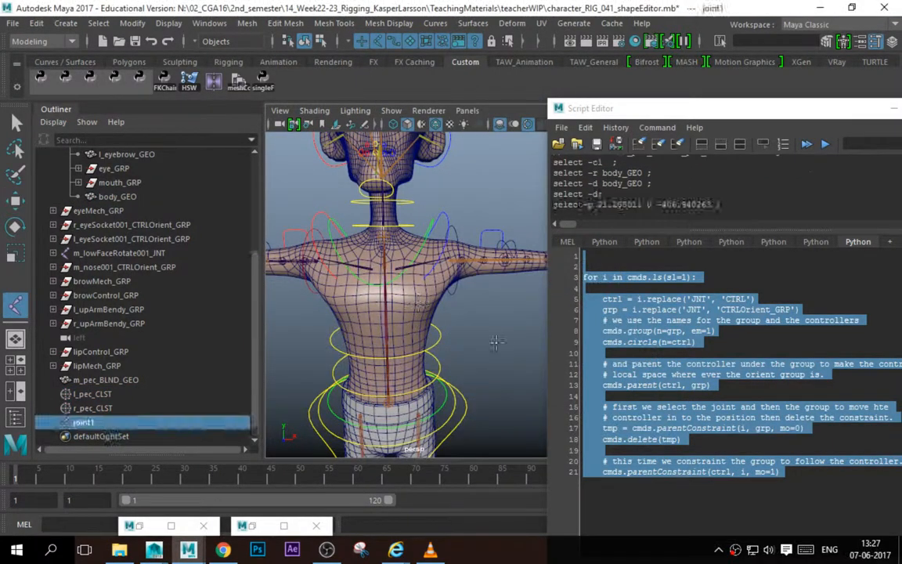
Snap the new joint onto a body mesh vertex at the character's left pec.
{"action": "key", "text": "w"}
{"action": "key", "text": "ctrl+1"}
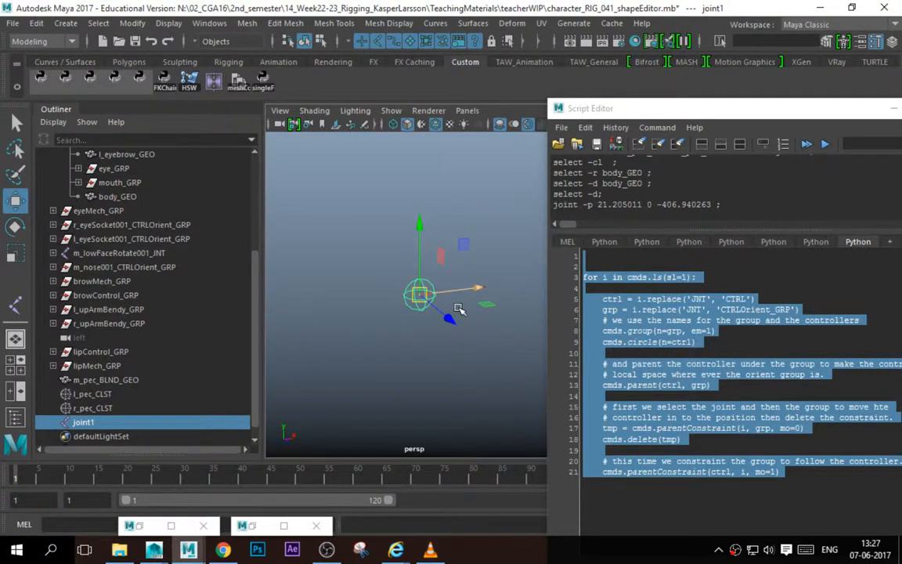
{"action": "key", "text": "a"}
{"action": "right_click_drag", "start_coordinate": [454, 298], "coordinate": [418, 355], "text": "alt"}
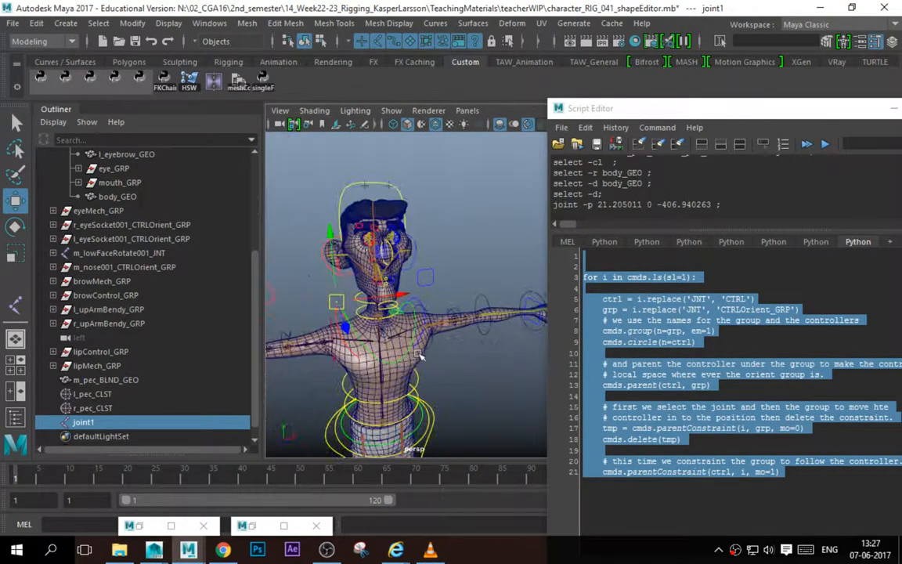
{"action": "key", "text": "v"}
{"action": "middle_click_drag", "start_coordinate": [418, 355], "coordinate": [415, 354]}
{"action": "key", "text": "f"}
{"action": "left_click_drag", "start_coordinate": [453, 368], "coordinate": [384, 331], "text": "alt"}
{"action": "right_click_drag", "start_coordinate": [384, 331], "coordinate": [352, 306], "text": "alt"}
{"action": "left_click_drag", "start_coordinate": [352, 306], "coordinate": [387, 306], "text": "alt"}
{"action": "middle_click_drag", "start_coordinate": [386, 306], "coordinate": [432, 304], "text": "alt"}
Duplicate the joint and snap the copy onto a mesh vertex at the character's right pec.
{"action": "key", "text": "ctrl+d"}
{"action": "key", "text": "v"}
{"action": "middle_click_drag", "start_coordinate": [338, 294], "coordinate": [328, 296]}
{"action": "right_click_drag", "start_coordinate": [430, 305], "coordinate": [406, 299], "text": "alt"}
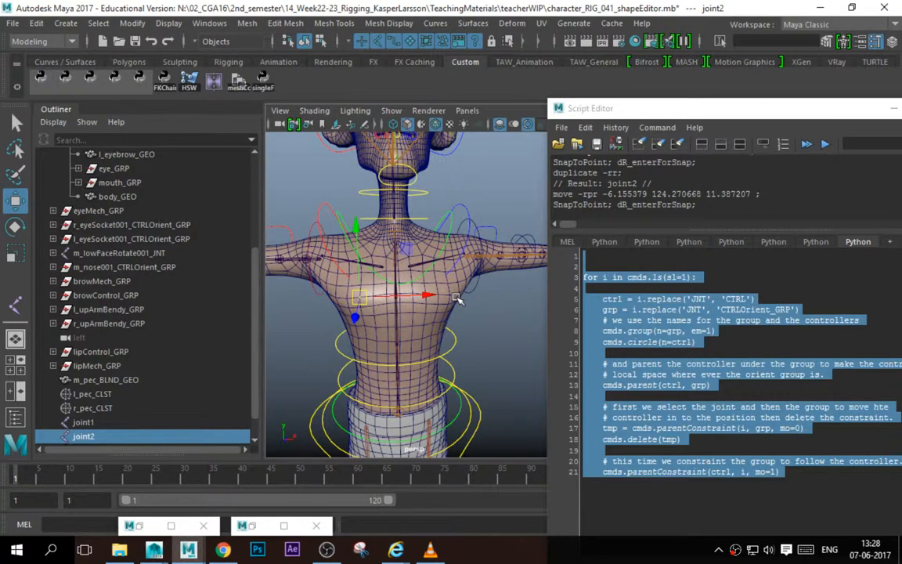
Examine where l_pec_CLST sits on the duplicate body and compare it with joint2 on the rigged character's chest.
{"action": "left_click", "coordinate": [119, 396]}
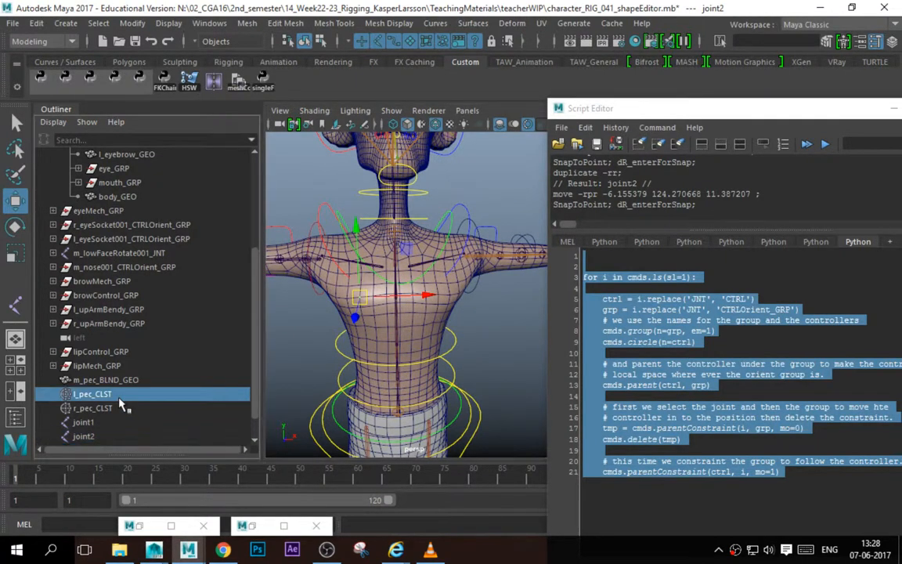
{"action": "key", "text": "f"}
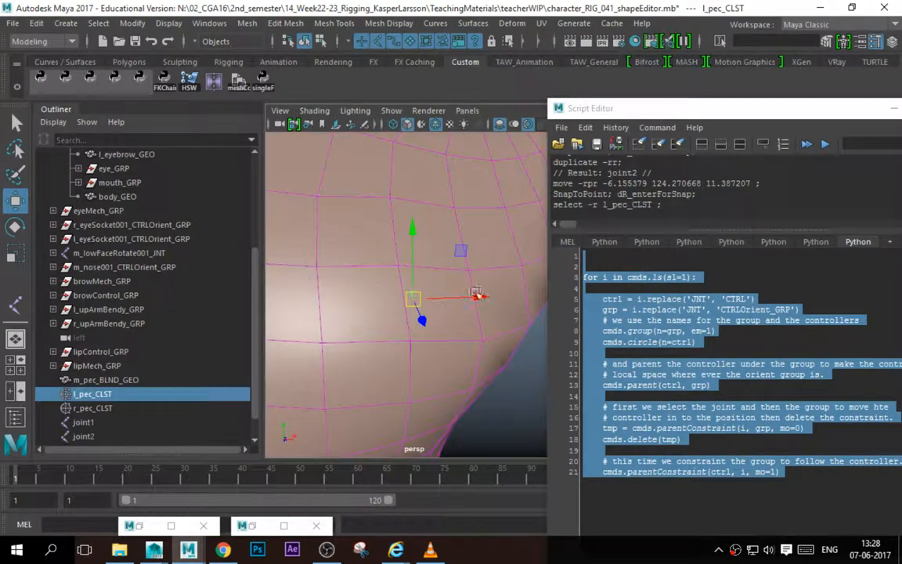
{"action": "right_click_drag", "start_coordinate": [508, 297], "coordinate": [338, 281], "text": "alt"}
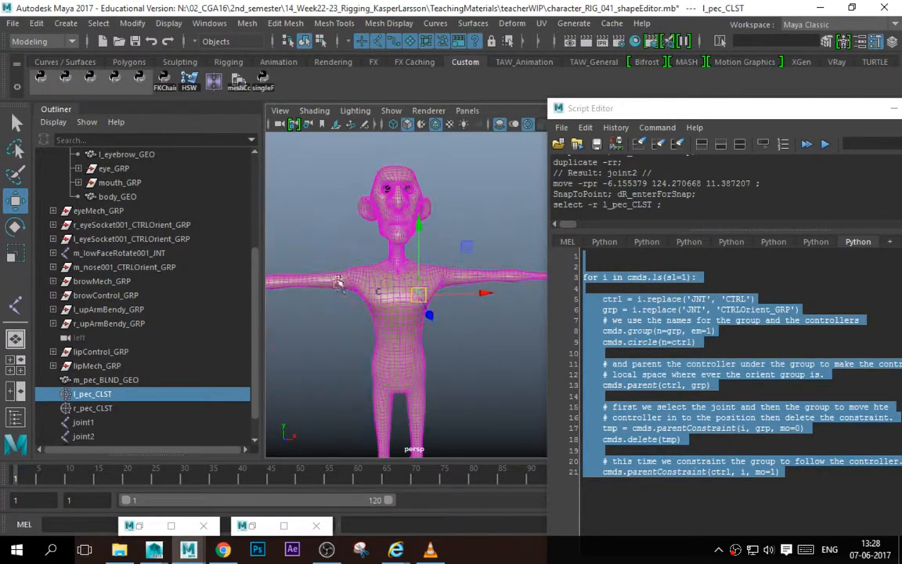
{"action": "right_click_drag", "start_coordinate": [268, 329], "coordinate": [378, 280], "text": "alt"}
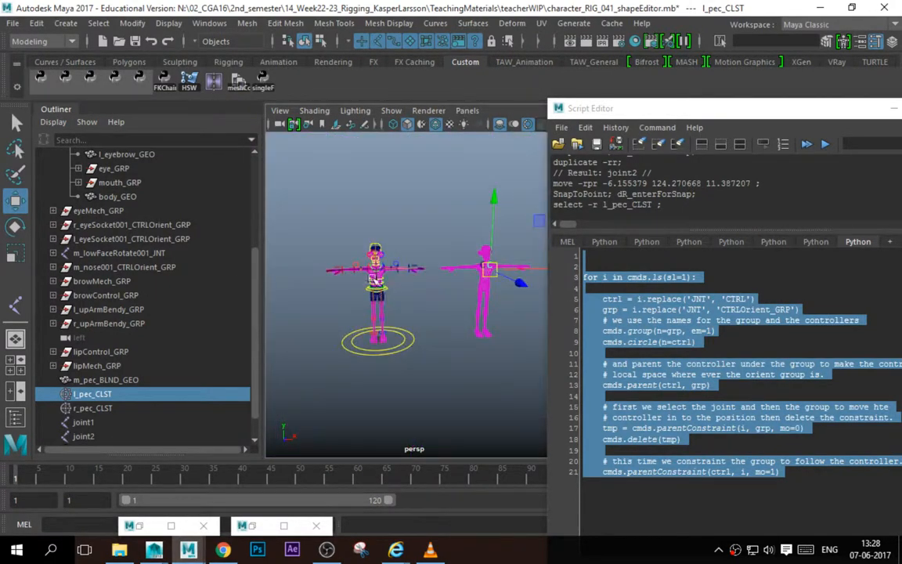
{"action": "left_click", "coordinate": [373, 279]}
{"action": "key", "text": "f"}
{"action": "middle_click_drag", "start_coordinate": [487, 284], "coordinate": [428, 281], "text": "alt"}
{"action": "left_click_drag", "start_coordinate": [429, 281], "coordinate": [440, 281], "text": "alt"}
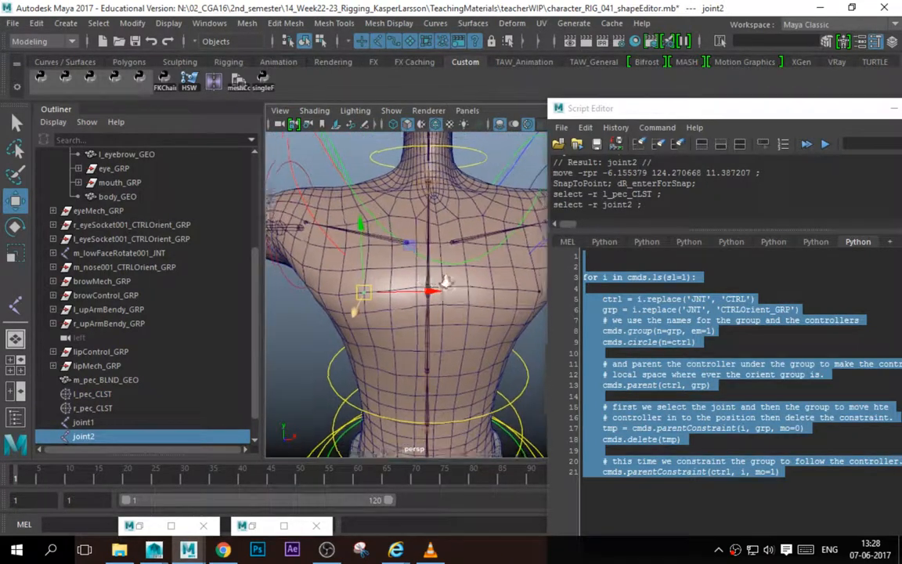
{"action": "right_click_drag", "start_coordinate": [441, 281], "coordinate": [407, 278], "text": "alt"}
{"action": "left_click_drag", "start_coordinate": [454, 290], "coordinate": [429, 279], "text": "alt"}
In the front view, snap joint2 to a vertex farther out on the right pec, mirroring joint1, and select both joints.
{"action": "left_click", "coordinate": [512, 296], "text": "shift"}
{"action": "right_click_drag", "start_coordinate": [511, 296], "coordinate": [458, 319], "text": "alt"}
{"action": "key", "text": "ctrl+z"}
{"action": "left_click", "coordinate": [93, 424], "text": "ctrl"}
{"action": "left_click_drag", "start_coordinate": [450, 305], "coordinate": [460, 332], "text": "alt"}
{"action": "key", "text": "space"}
{"action": "right_click_drag", "start_coordinate": [478, 320], "coordinate": [422, 333], "text": "alt"}
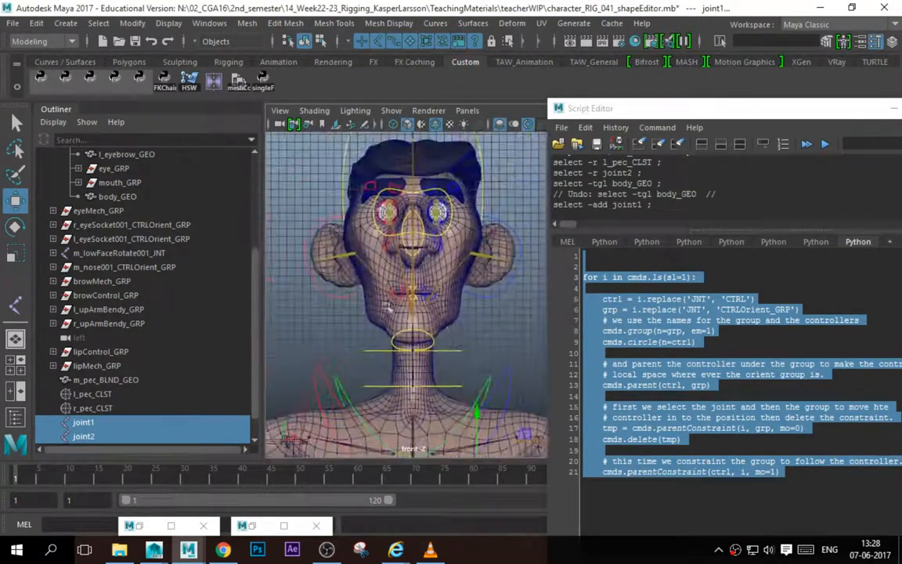
{"action": "middle_click_drag", "start_coordinate": [439, 384], "coordinate": [439, 233], "text": "alt"}
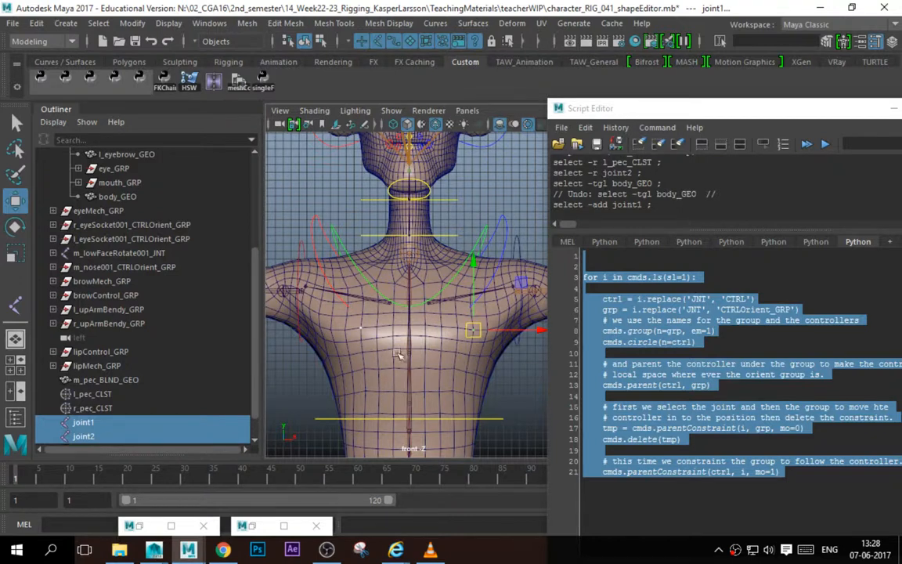
{"action": "left_click", "coordinate": [360, 330]}
{"action": "key", "text": "v"}
{"action": "left_click_drag", "start_coordinate": [361, 329], "coordinate": [346, 330]}
{"action": "left_click", "coordinate": [475, 333], "text": "shift"}
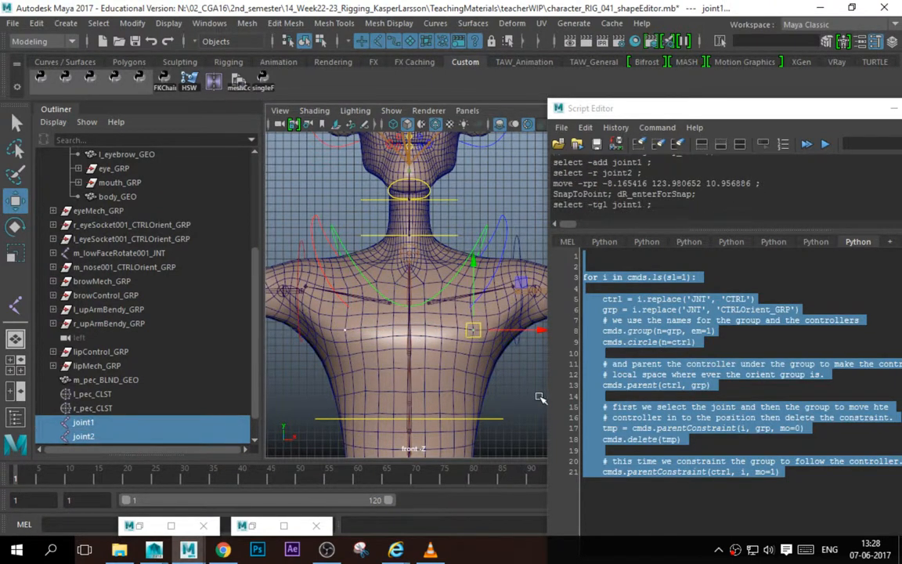
Rename joint1 to l_pec_JNT, following the naming of the left pec cluster.
{"action": "left_click", "coordinate": [125, 423]}
{"action": "left_click", "coordinate": [125, 394]}
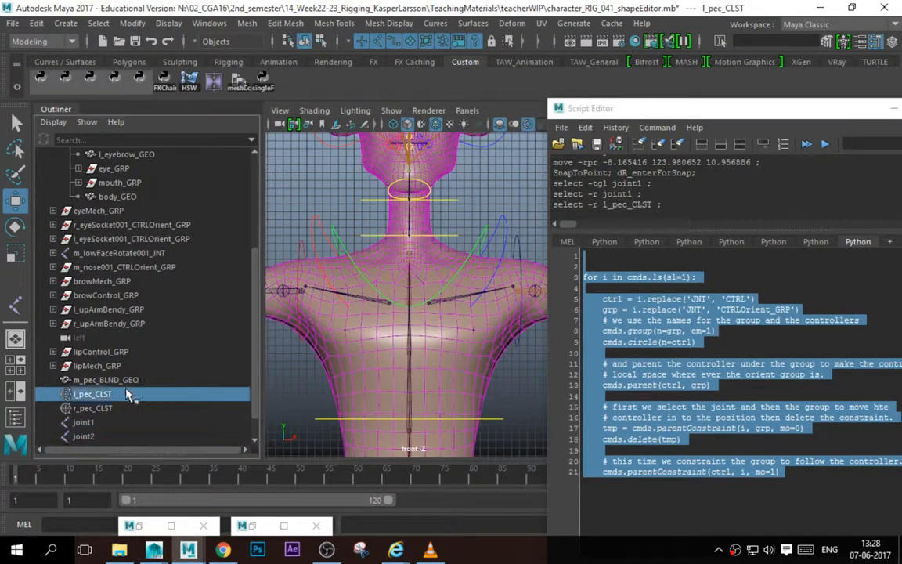
{"action": "double_click", "coordinate": [87, 422]}
{"action": "type", "text": "l_pec_CLST"}
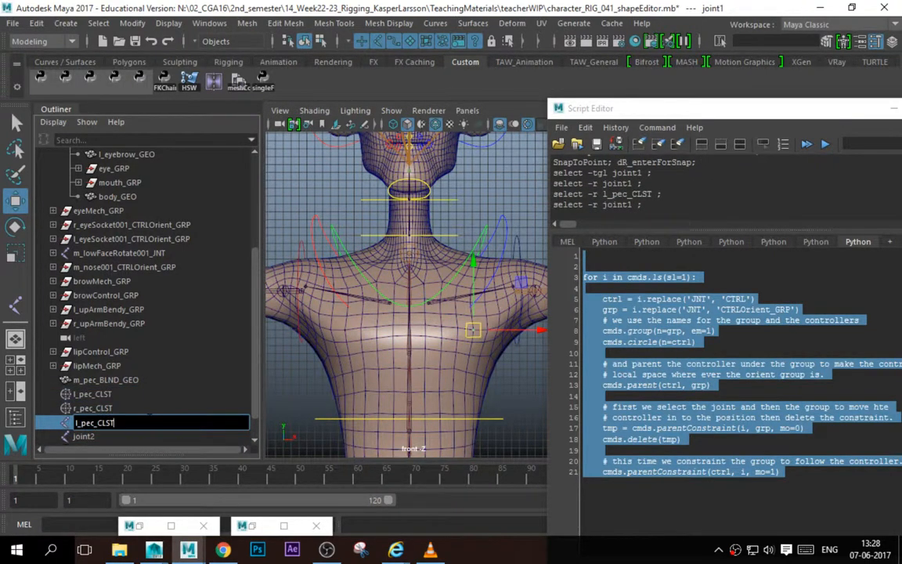
{"action": "type", "text": "JNT"}
{"action": "key", "text": "Return"}
Rename joint2 to r_pec_JNT.
{"action": "double_click", "coordinate": [86, 437]}
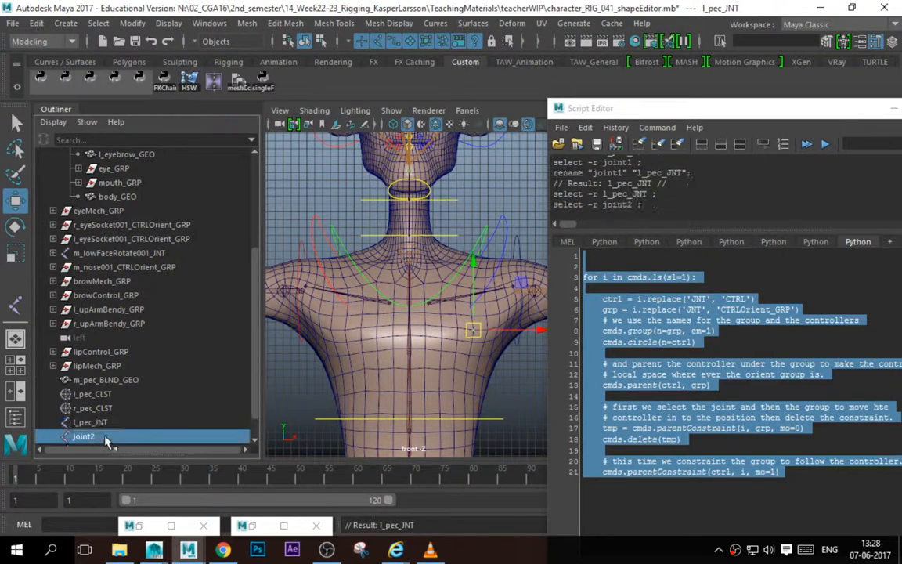
{"action": "type", "text": "l_pec_JNT"}
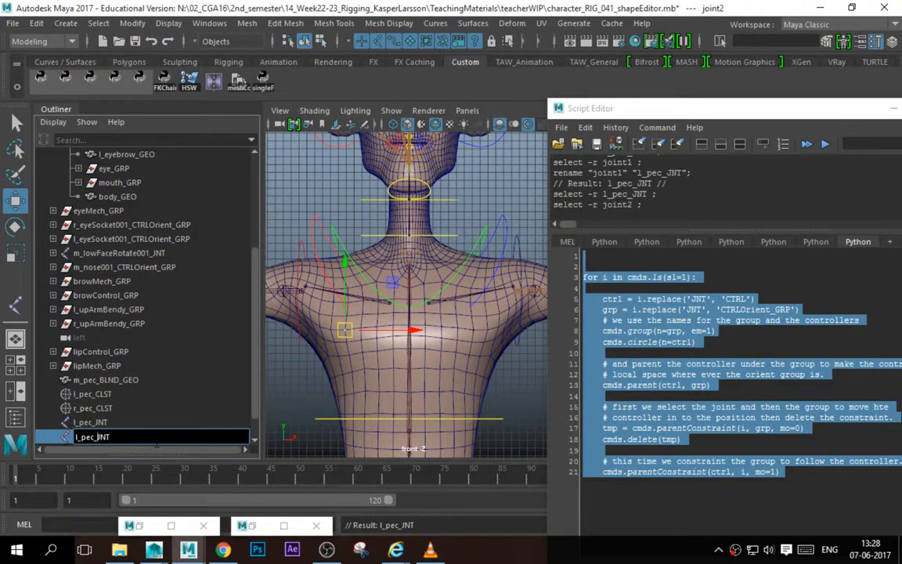
{"action": "key", "text": "Delete"}
{"action": "type", "text": "r"}
{"action": "key", "text": "Return"}
Run the controller script on l_pec_JNT and r_pec_JNT, and isolate the resulting CTRLOrient groups in the front view.
{"action": "left_click", "coordinate": [110, 422], "text": "shift"}
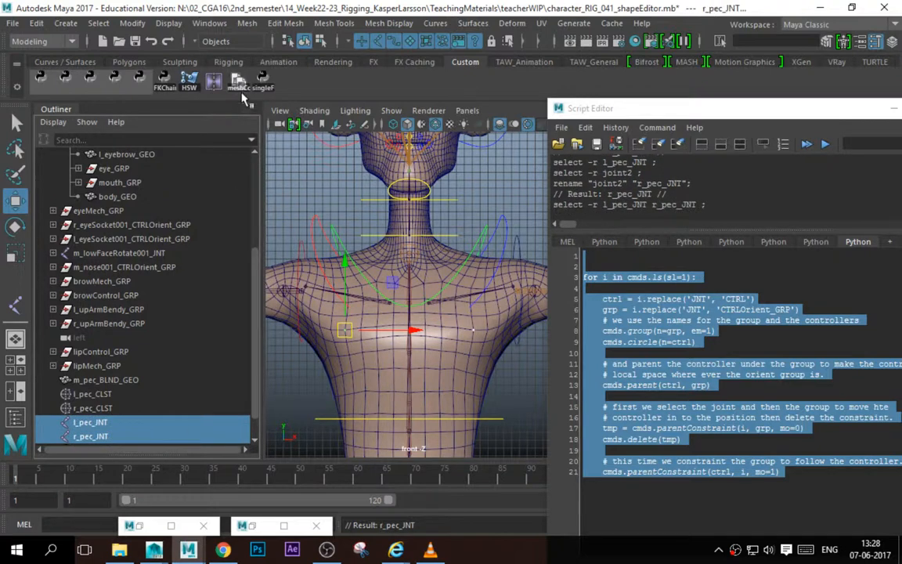
{"action": "key", "text": "ctrl+Return"}
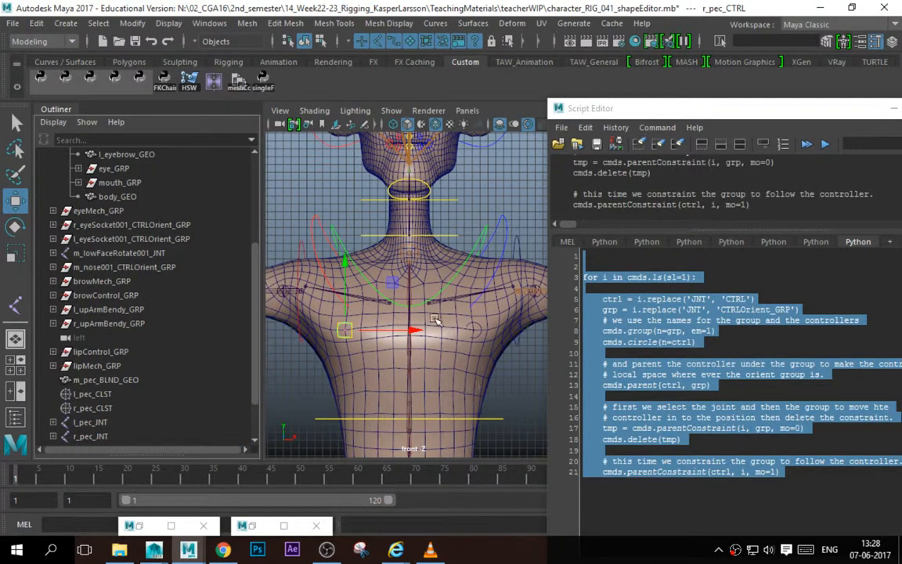
{"action": "scroll", "coordinate": [137, 382], "scroll_direction": "down", "scroll_amount": 3}
{"action": "left_click_drag", "start_coordinate": [106, 393], "coordinate": [110, 408]}
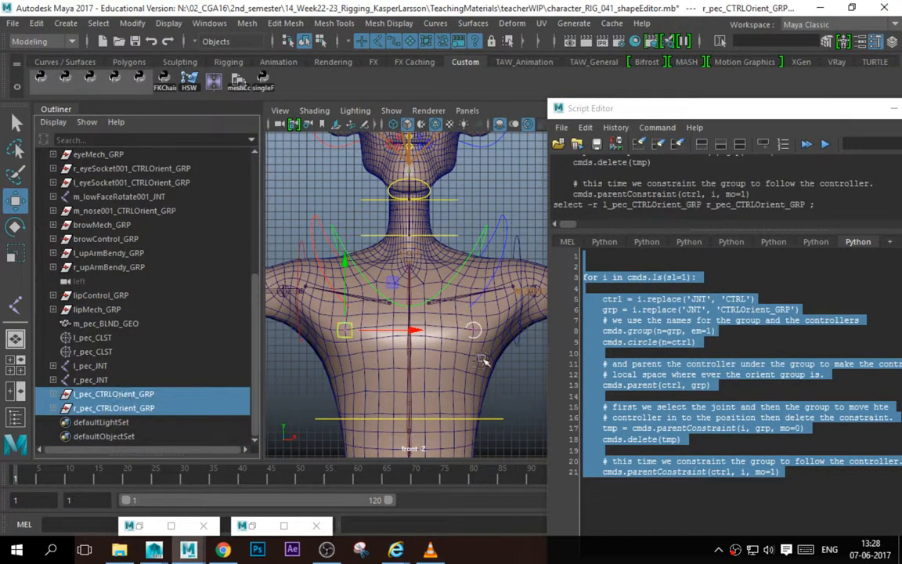
{"action": "key", "text": "F8"}
{"action": "key", "text": "ctrl+1"}
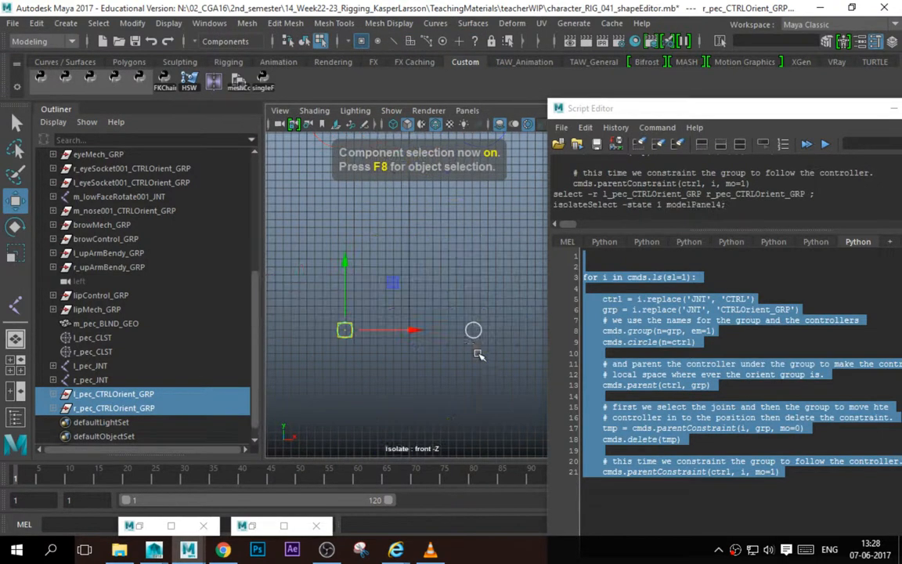
Delete l_pec_JNT and r_pec_JNT, and select l_pec_CTRL and r_pec_CTRL inside their orient groups.
{"action": "left_click_drag", "start_coordinate": [100, 367], "coordinate": [102, 380]}
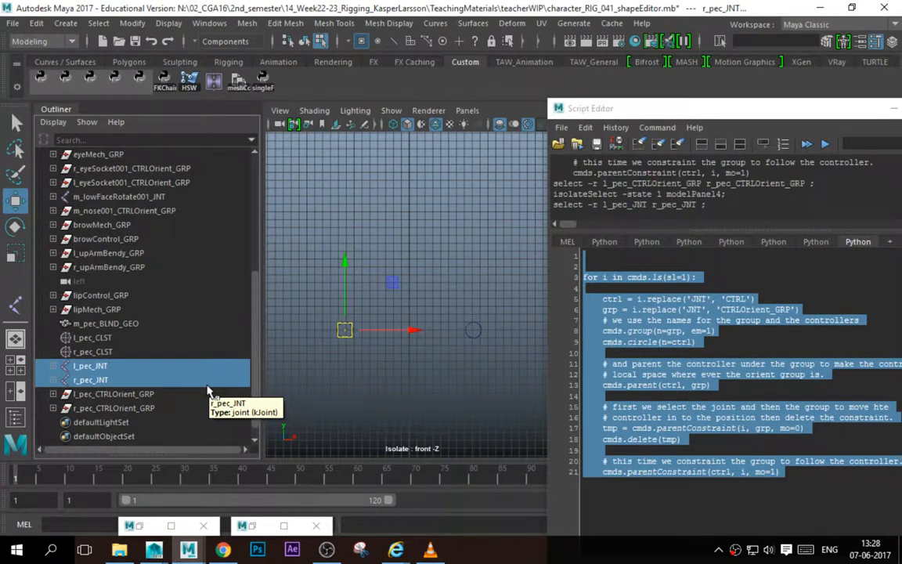
{"action": "key", "text": "Delete"}
{"action": "left_click_drag", "start_coordinate": [129, 381], "coordinate": [131, 393]}
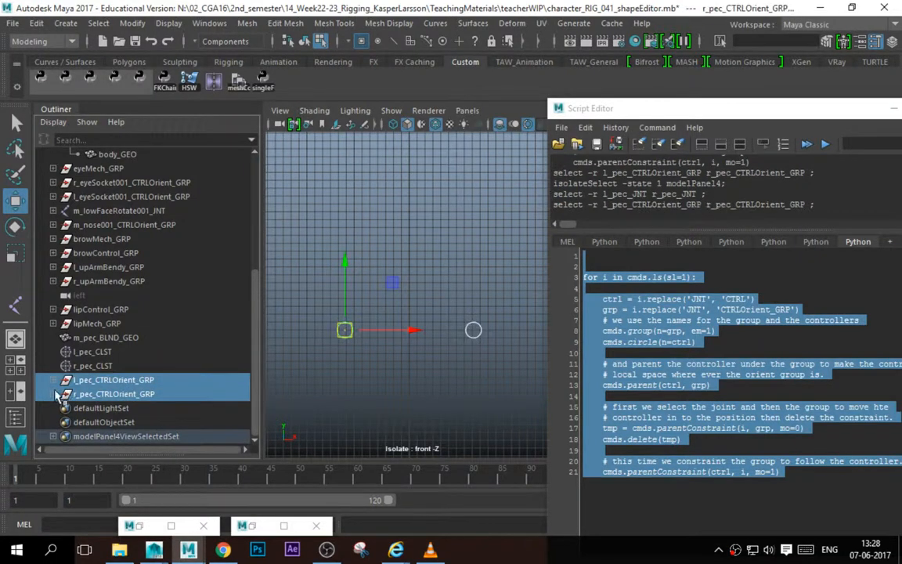
{"action": "left_click", "coordinate": [53, 393]}
{"action": "left_click", "coordinate": [53, 380]}
{"action": "left_click", "coordinate": [126, 380]}
{"action": "left_click", "coordinate": [119, 394]}
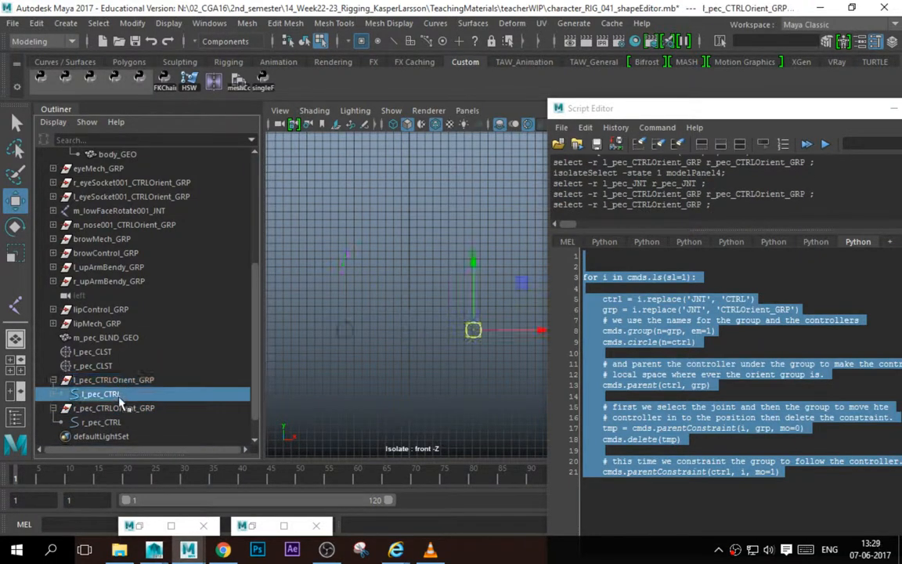
{"action": "left_click", "coordinate": [134, 422]}
{"action": "left_click", "coordinate": [132, 392], "text": "ctrl"}
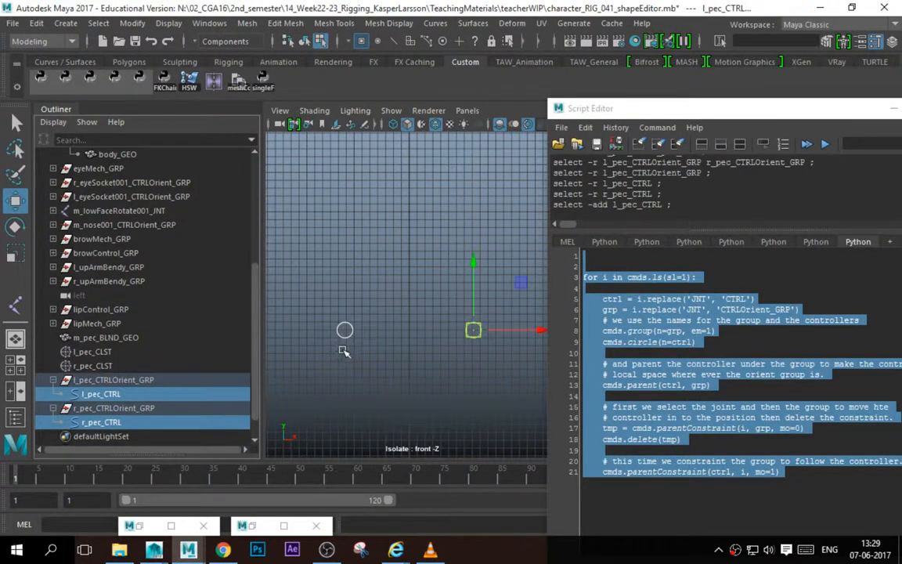
Scale the side, top and bottom control vertices of both pec controls inward to about 0.45, and select all their vertices.
{"action": "left_click", "coordinate": [374, 300]}
{"action": "right_click_drag", "start_coordinate": [345, 324], "coordinate": [324, 343]}
{"action": "left_click_drag", "start_coordinate": [317, 355], "coordinate": [496, 310]}
{"action": "key", "text": "e"}
{"action": "key", "text": "r"}
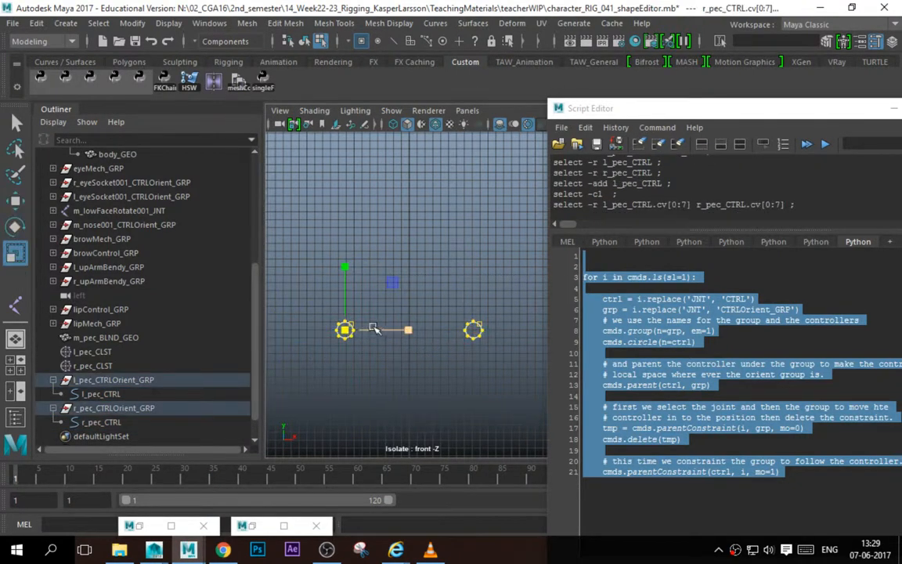
{"action": "left_click_drag", "start_coordinate": [322, 333], "coordinate": [566, 325]}
{"action": "mouse_move", "coordinate": [348, 311]}
{"action": "left_mouse_down"}
{"action": "mouse_move", "coordinate": [338, 360]}
{"action": "mouse_move", "coordinate": [348, 297]}
{"action": "left_mouse_up"}
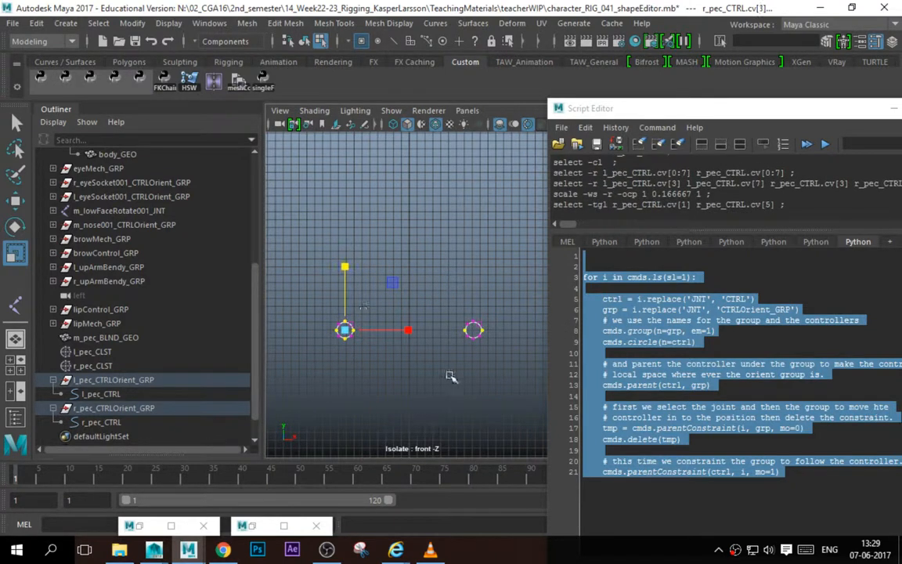
{"action": "left_click_drag", "start_coordinate": [467, 361], "coordinate": [398, 369], "text": "shift"}
{"action": "left_click_drag", "start_coordinate": [291, 377], "coordinate": [551, 265]}
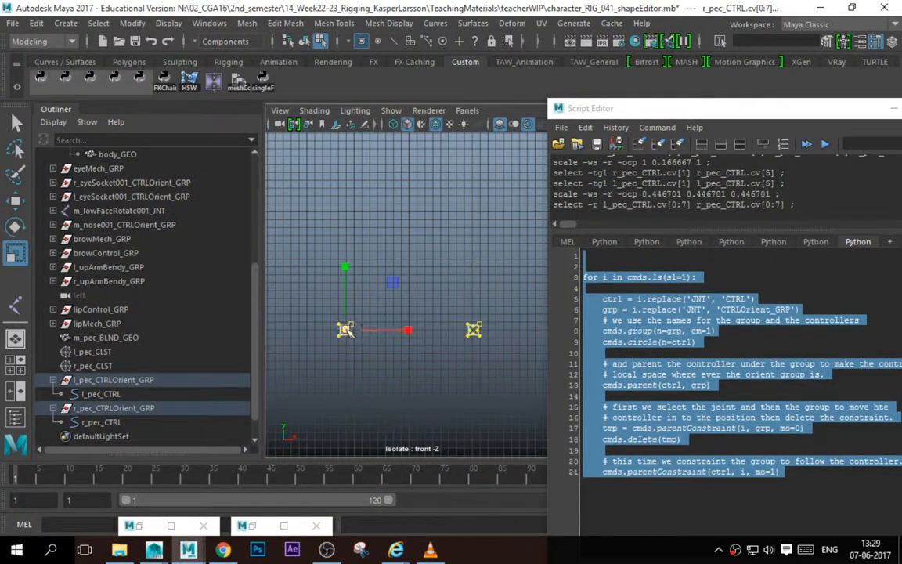
Scale all control vertices of both pec controls up by about 3.85 and exit isolation to show the whole character.
{"action": "left_click_drag", "start_coordinate": [345, 329], "coordinate": [707, 322]}
{"action": "key", "text": "ctrl+1"}
{"action": "key", "text": "space"}
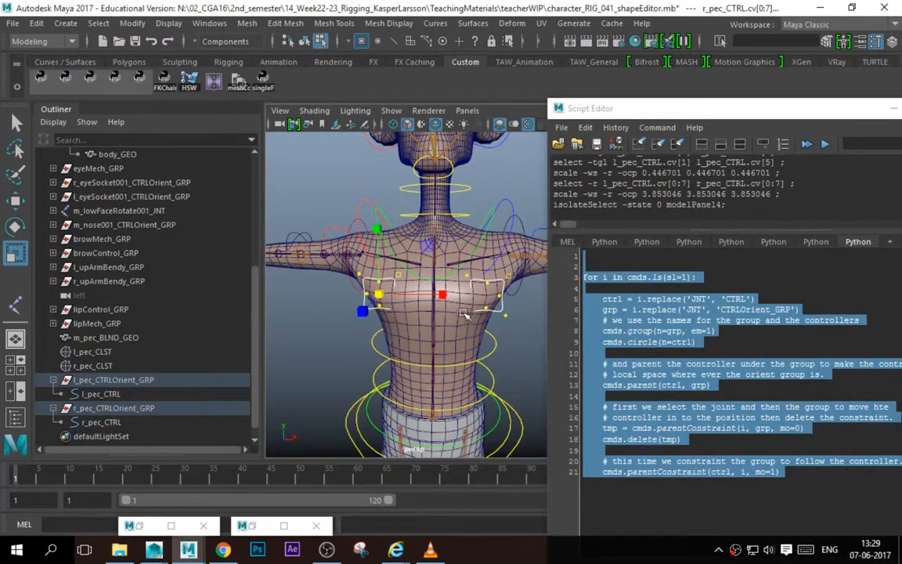
{"action": "key", "text": "space"}
{"action": "left_click_drag", "start_coordinate": [464, 313], "coordinate": [475, 314]}
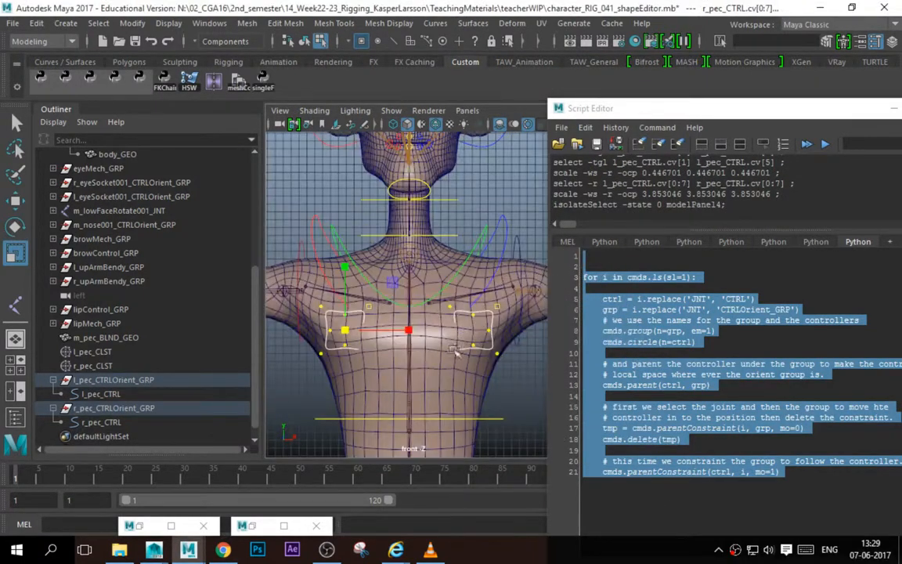
Stretch the lower inner vertices of both pec controls by about 4.53 in X and move them forward about 4.19 in Z.
{"action": "left_click_drag", "start_coordinate": [452, 349], "coordinate": [441, 360]}
{"action": "left_click_drag", "start_coordinate": [359, 371], "coordinate": [378, 342], "text": "shift"}
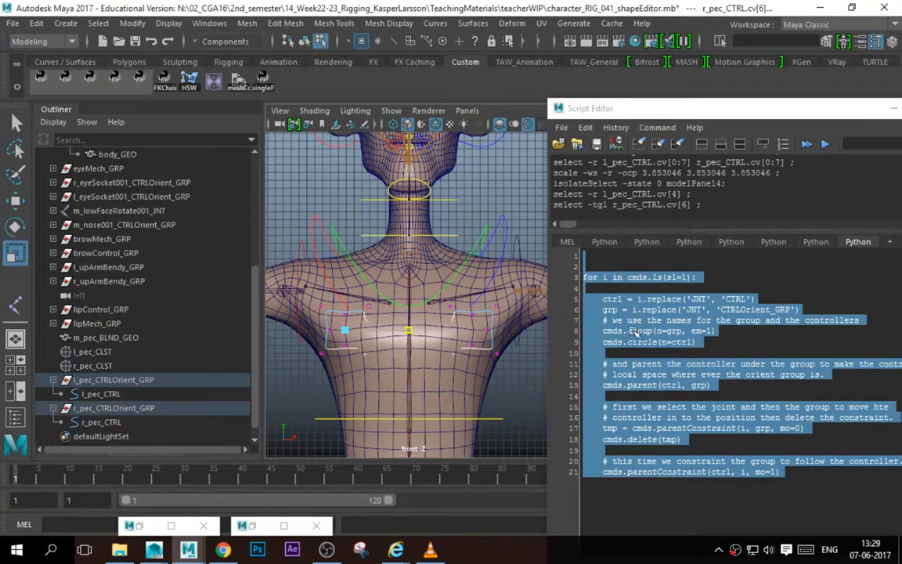
{"action": "left_click_drag", "start_coordinate": [632, 331], "coordinate": [634, 331]}
{"action": "key", "text": "w"}
{"action": "key", "text": "space"}
{"action": "left_click_drag", "start_coordinate": [415, 346], "coordinate": [473, 358]}
{"action": "key", "text": "r"}
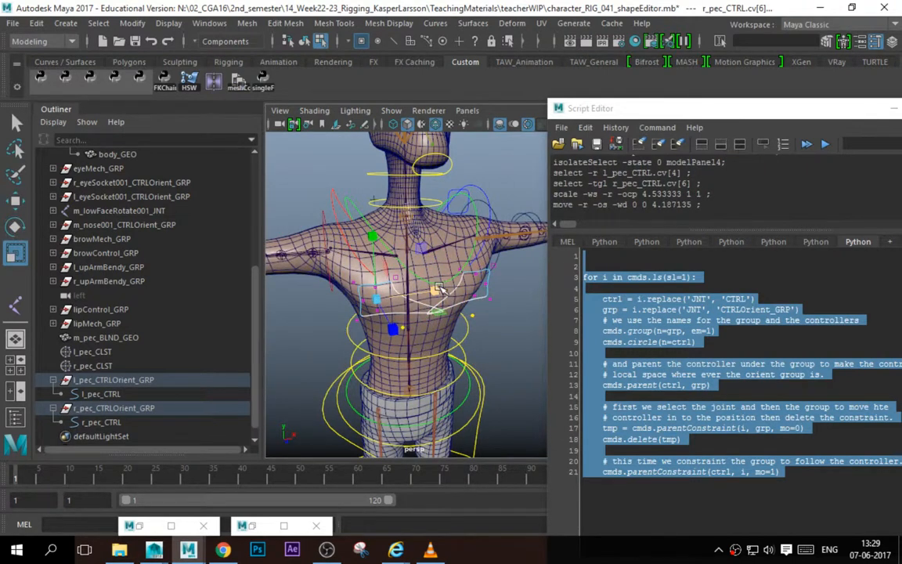
{"action": "mouse_move", "coordinate": [405, 300]}
{"action": "left_mouse_down"}
{"action": "mouse_move", "coordinate": [393, 321]}
{"action": "mouse_move", "coordinate": [380, 319]}
{"action": "mouse_move", "coordinate": [400, 312]}
{"action": "left_mouse_up"}
{"action": "key", "text": "ctrl+z"}
{"action": "key", "text": "ctrl+z"}
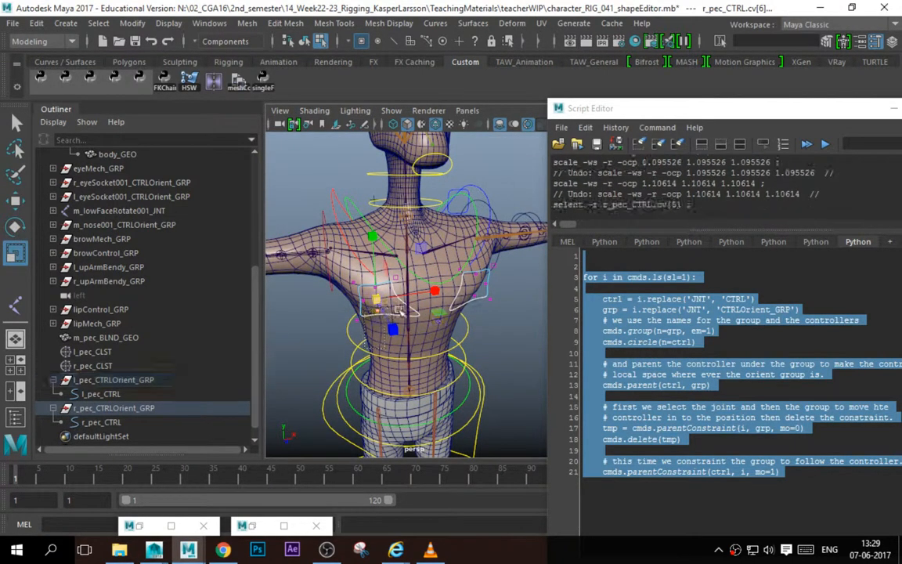
Lower the bottom middle vertices of both pec controls by about 3.52, and move the lower inner vertices back about 1.14 in Z.
{"action": "left_click", "coordinate": [480, 291], "text": "shift"}
{"action": "key", "text": "w"}
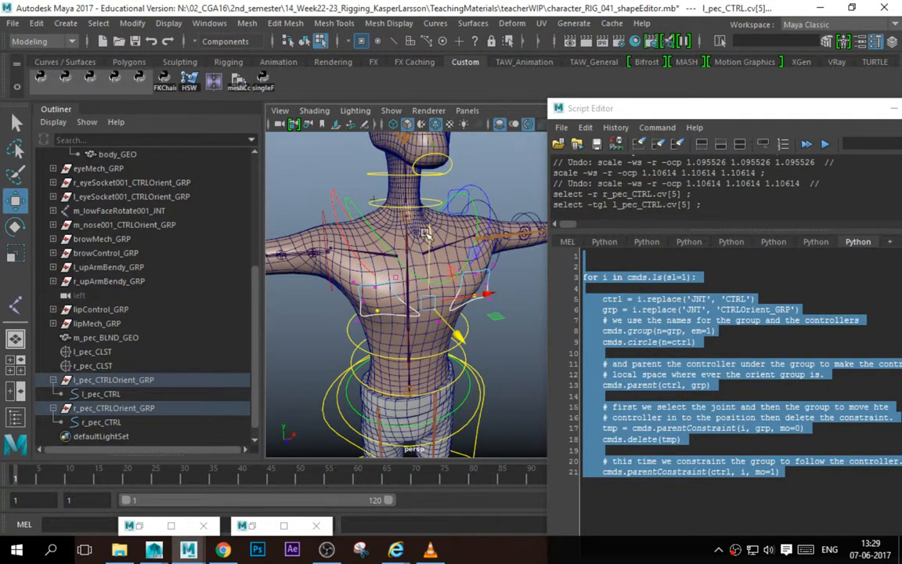
{"action": "left_click_drag", "start_coordinate": [426, 257], "coordinate": [427, 260]}
{"action": "left_click_drag", "start_coordinate": [393, 313], "coordinate": [461, 332], "text": "alt"}
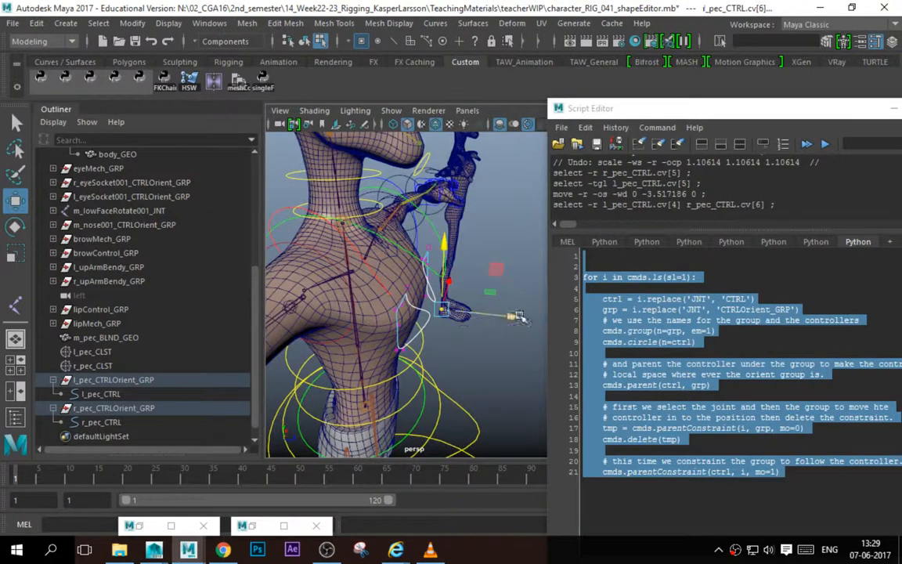
{"action": "left_click_drag", "start_coordinate": [515, 316], "coordinate": [507, 315]}
{"action": "left_click_drag", "start_coordinate": [507, 315], "coordinate": [235, 354], "text": "alt"}
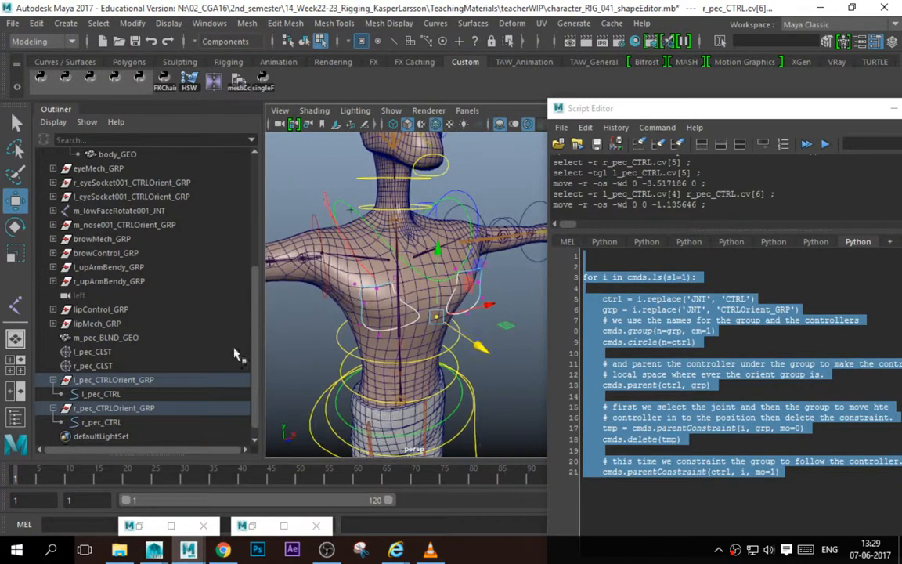
Isolate l_pec_CTRLOrient_GRP and r_pec_CTRLOrient_GRP in the perspective view and clear the selection.
{"action": "left_click", "coordinate": [113, 380]}
{"action": "left_click", "coordinate": [113, 408], "text": "ctrl"}
{"action": "key", "text": "ctrl+1"}
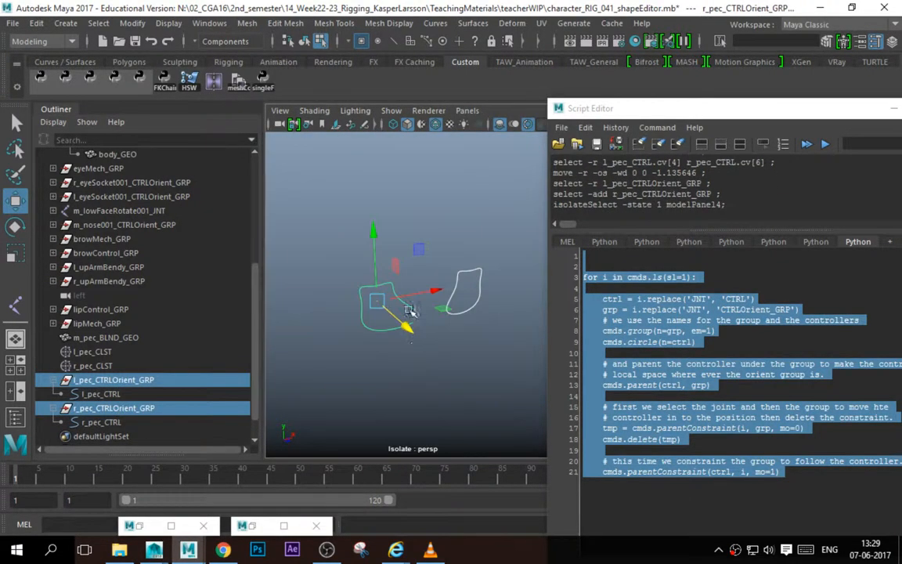
{"action": "left_click", "coordinate": [448, 238]}
{"action": "key", "text": "ctrl+shift+a"}
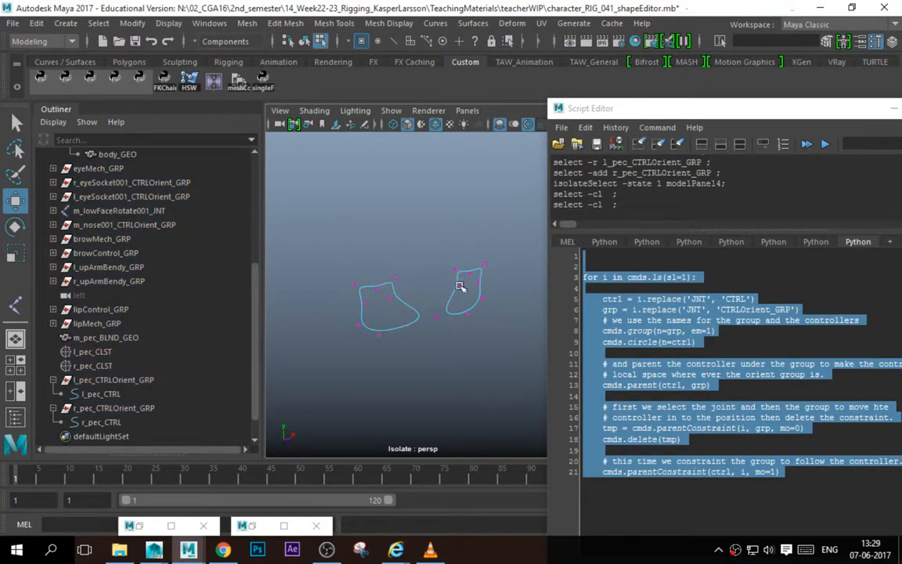
Scale the inner side vertices of both pec controls by about 2.89 in X and move them forward about 1.49 in Z.
{"action": "left_click", "coordinate": [388, 302]}
{"action": "left_click", "coordinate": [461, 282], "text": "shift"}
{"action": "key", "text": "r"}
{"action": "left_click_drag", "start_coordinate": [431, 290], "coordinate": [538, 275]}
{"action": "key", "text": "w"}
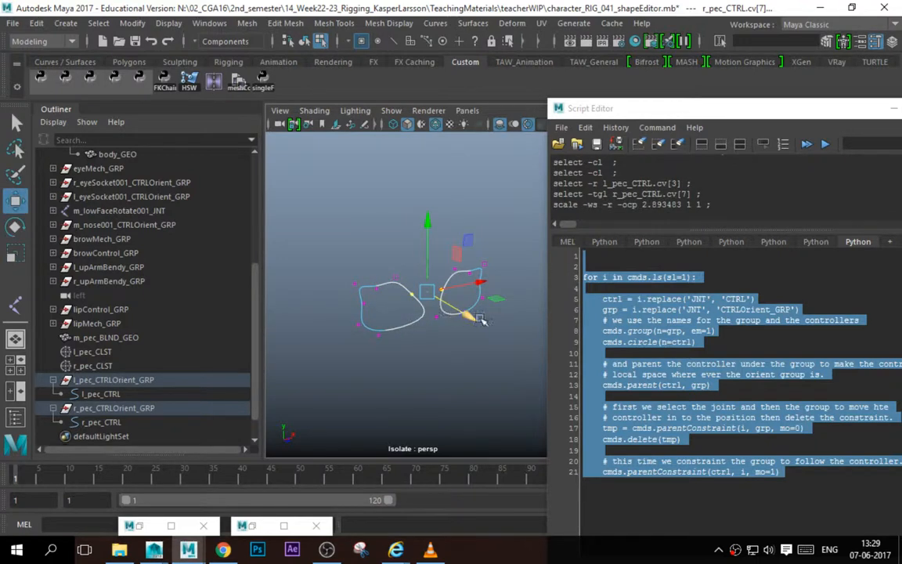
{"action": "left_click_drag", "start_coordinate": [475, 317], "coordinate": [488, 324]}
Move the three upper vertices of each pec control forward about 0.93 in Z.
{"action": "left_click_drag", "start_coordinate": [429, 329], "coordinate": [392, 277], "text": "alt"}
{"action": "left_click_drag", "start_coordinate": [481, 314], "coordinate": [514, 284], "text": "ctrl"}
{"action": "left_click_drag", "start_coordinate": [462, 297], "coordinate": [467, 299]}
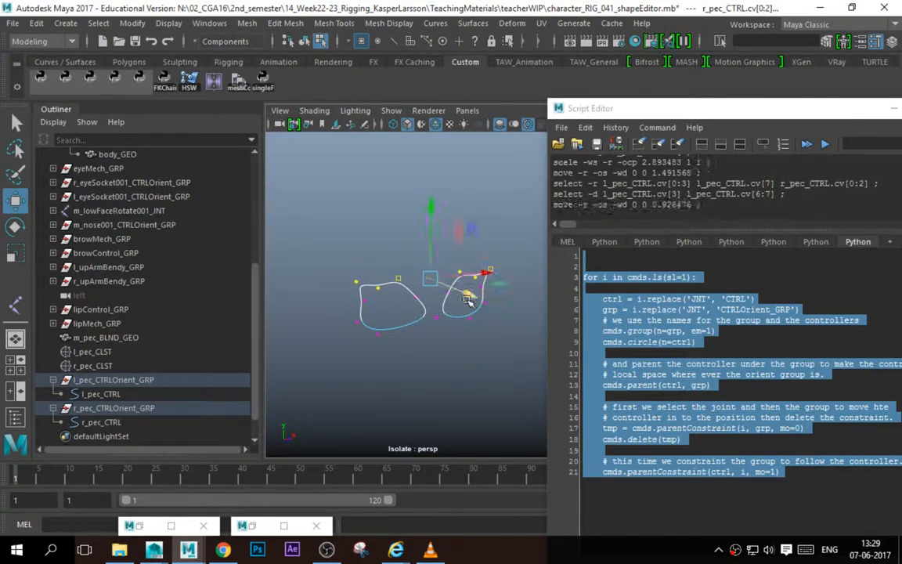
Return to object selection, select both pec control curves, and exit isolation to show the full character.
{"action": "key", "text": "F8"}
{"action": "left_click", "coordinate": [388, 245]}
{"action": "left_click_drag", "start_coordinate": [397, 331], "coordinate": [517, 288]}
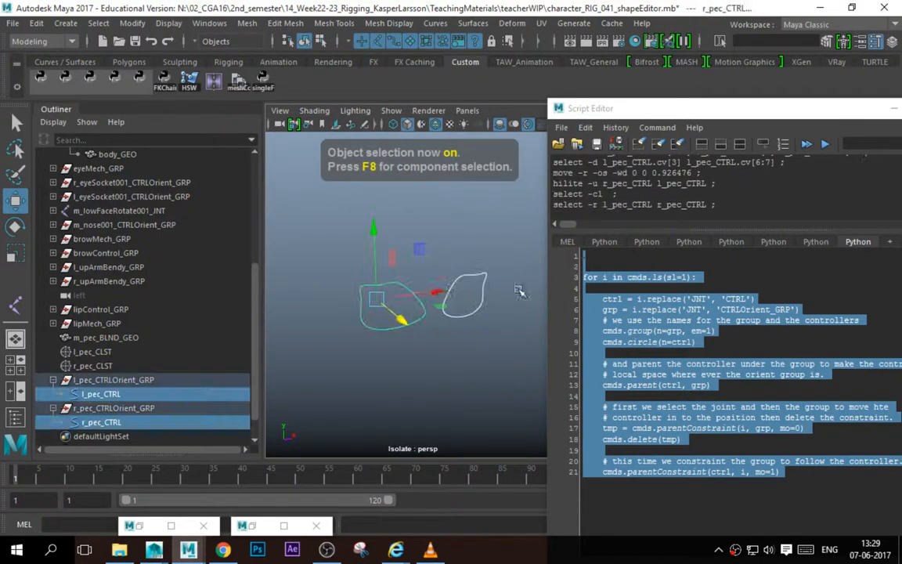
{"action": "key", "text": "ctrl+1"}
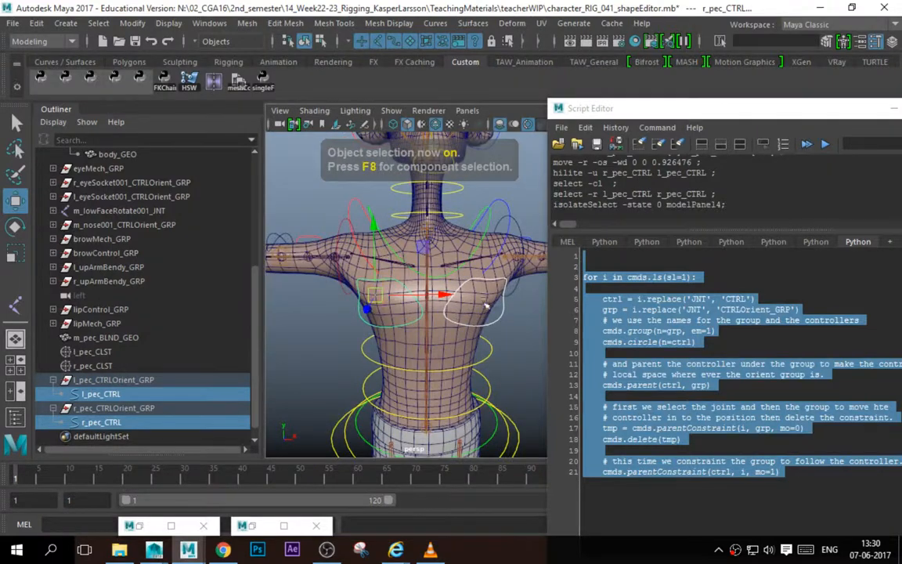
Select l_pec_CTRL followed by l_pec_CLST, frame them in the view, and show the selection's transform channels.
{"action": "left_click", "coordinate": [98, 395]}
{"action": "left_click", "coordinate": [92, 352], "text": "ctrl"}
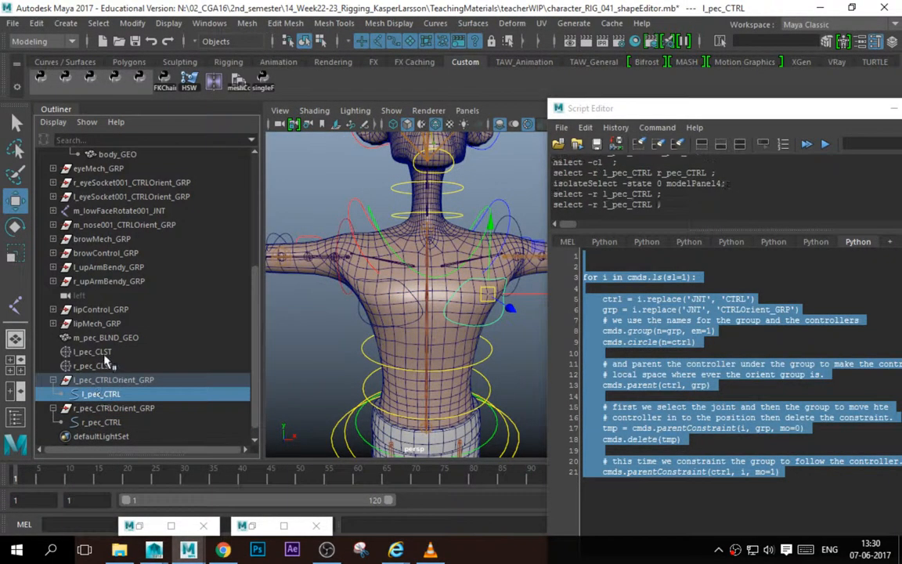
{"action": "left_click_drag", "start_coordinate": [859, 125], "coordinate": [761, 328]}
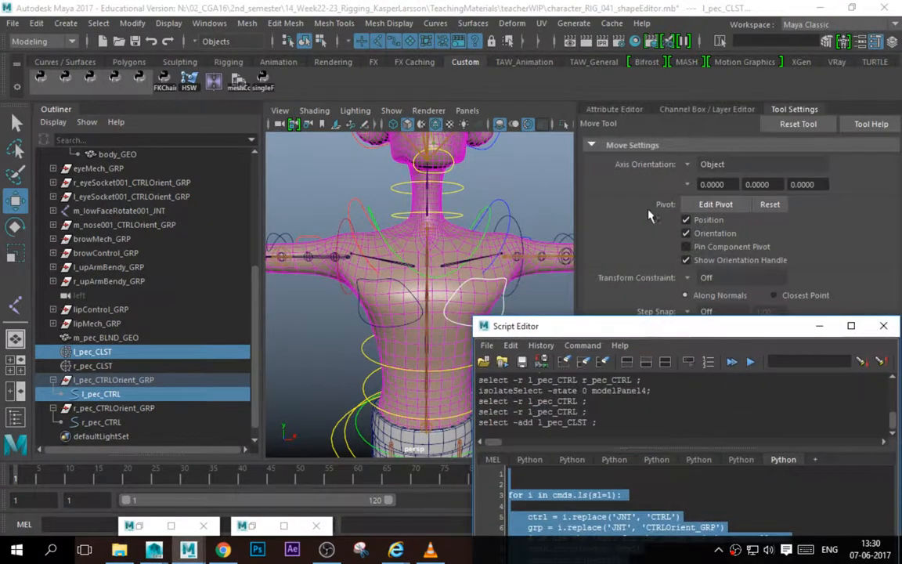
{"action": "key", "text": "a"}
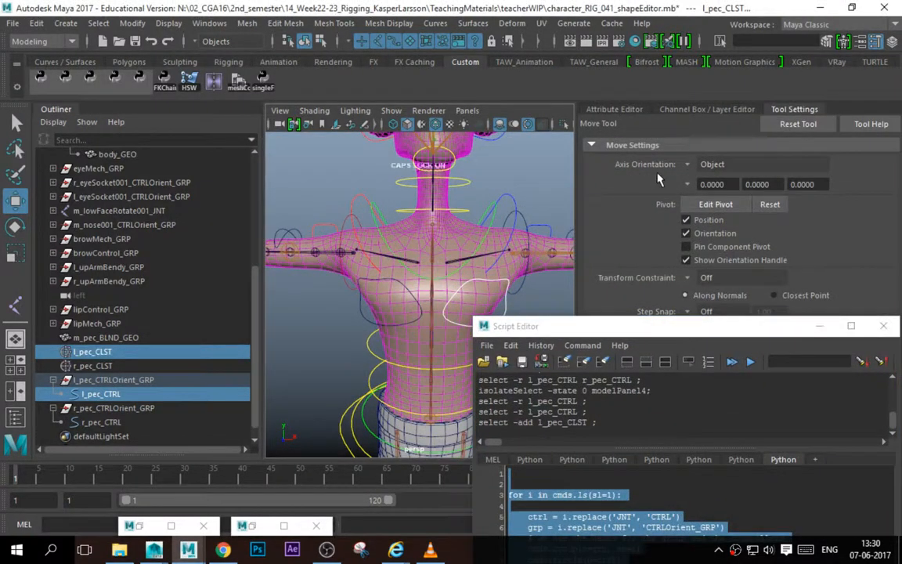
{"action": "key", "text": "f"}
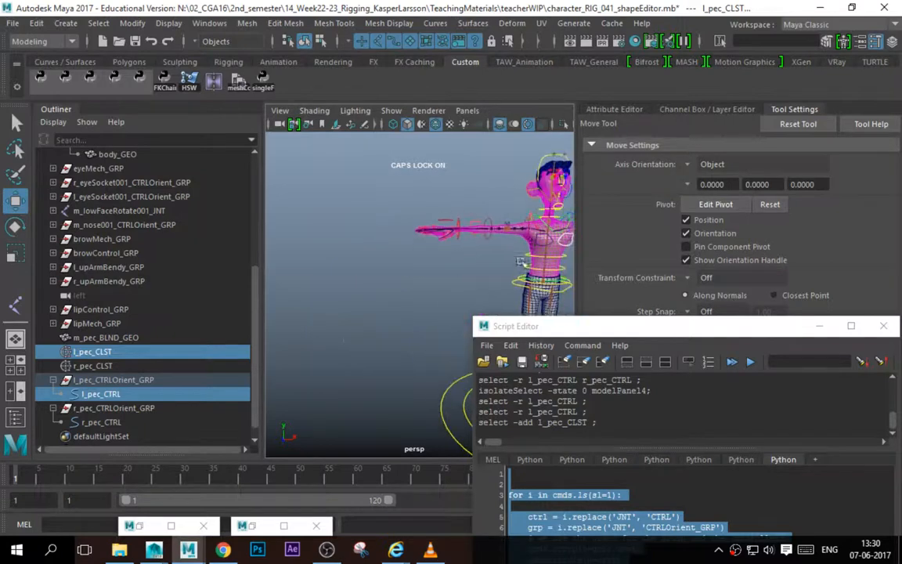
{"action": "key", "text": "ctrl+a"}
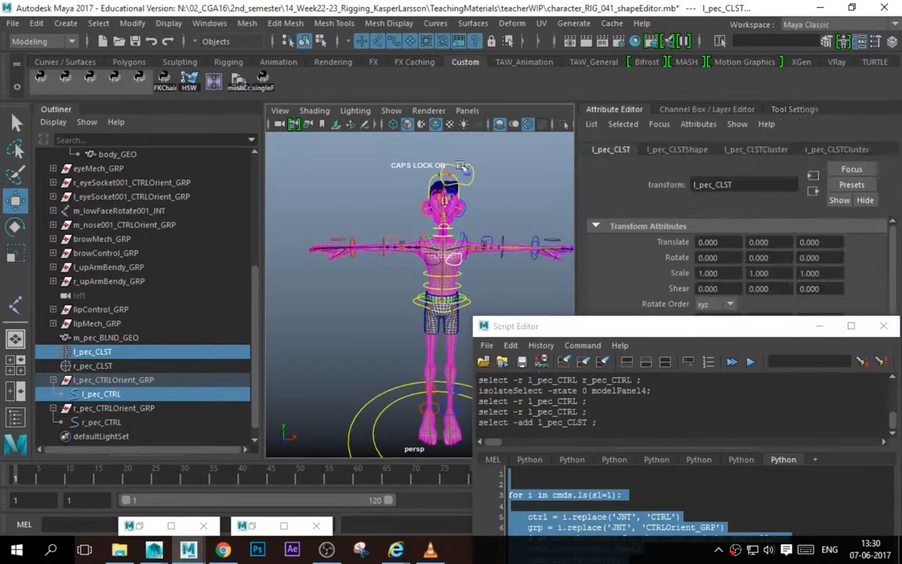
{"action": "key", "text": "ctrl+a"}
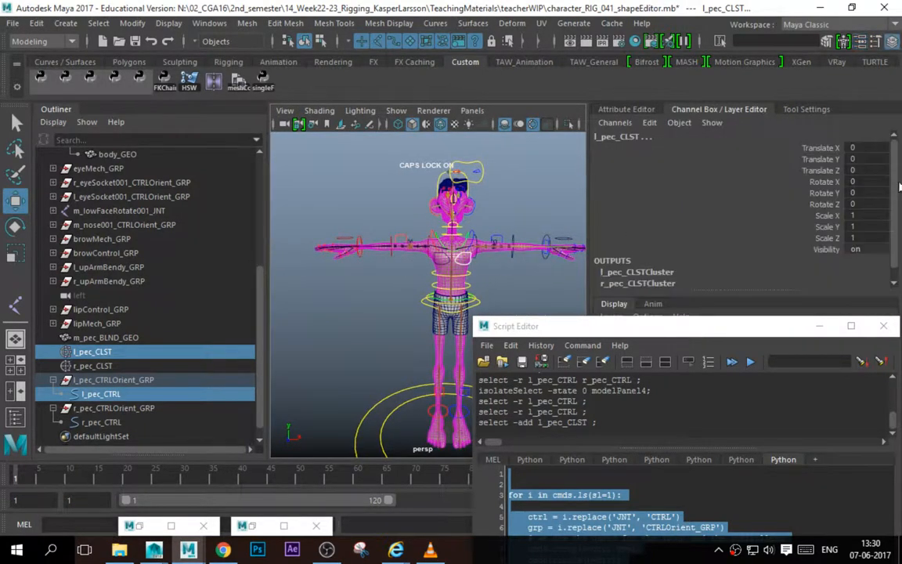
Open the Connection Editor with l_pec_CTRL as the source and l_pec_CLST as the target.
{"action": "right_click", "coordinate": [799, 176]}
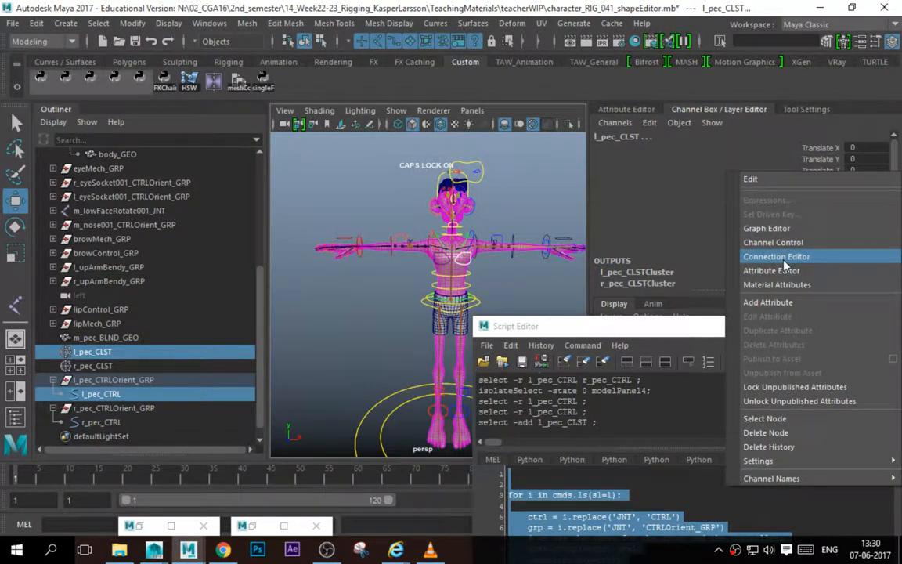
{"action": "key", "text": "Escape"}
{"action": "left_click", "coordinate": [210, 23]}
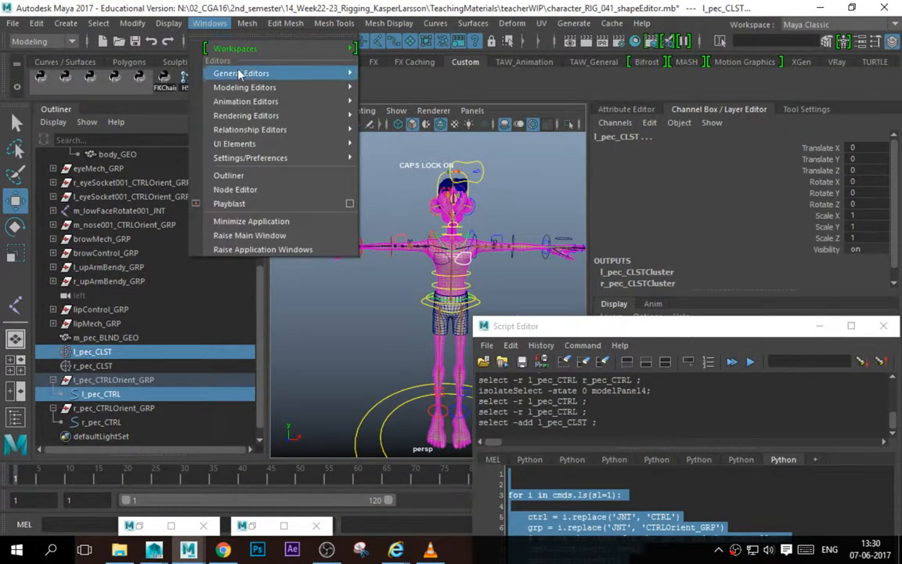
{"action": "mouse_move", "coordinate": [240, 74]}
{"action": "mouse_move", "coordinate": [237, 103]}
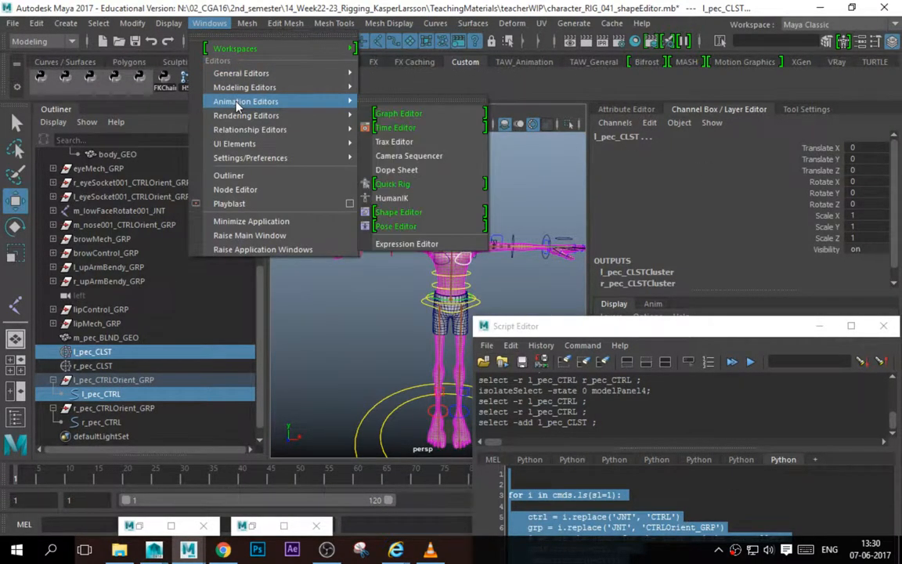
{"action": "mouse_move", "coordinate": [242, 158]}
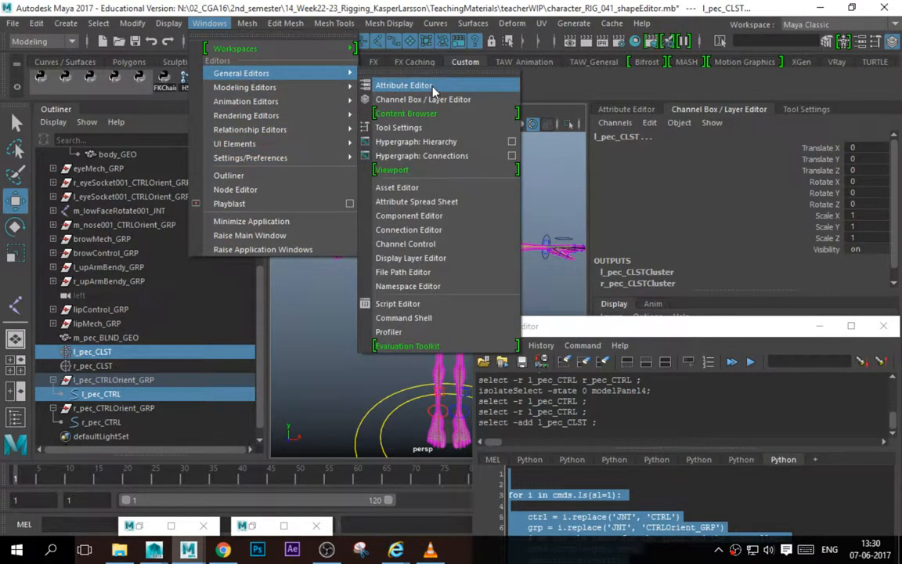
{"action": "left_click", "coordinate": [422, 230]}
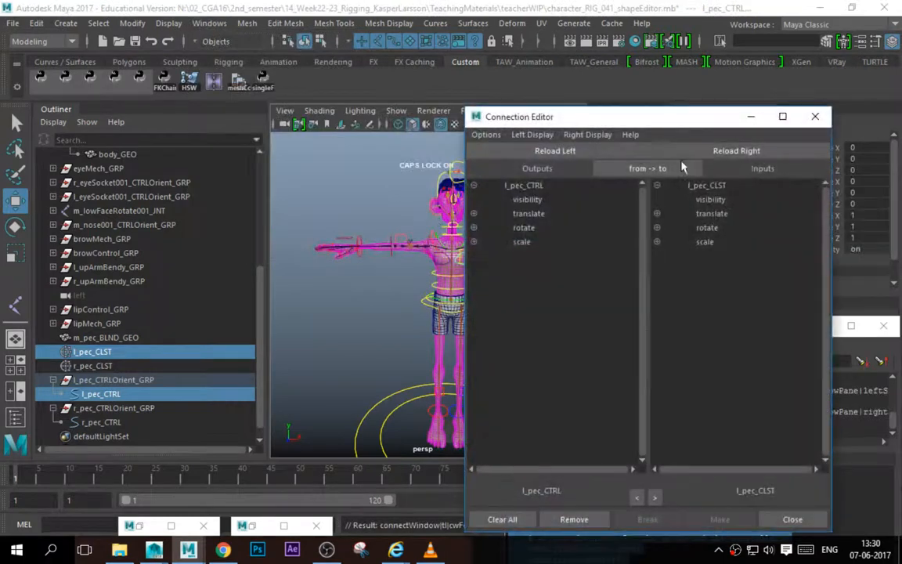
Connect the translate and rotate attributes of l_pec_CTRL to those of l_pec_CLST.
{"action": "left_click", "coordinate": [529, 213]}
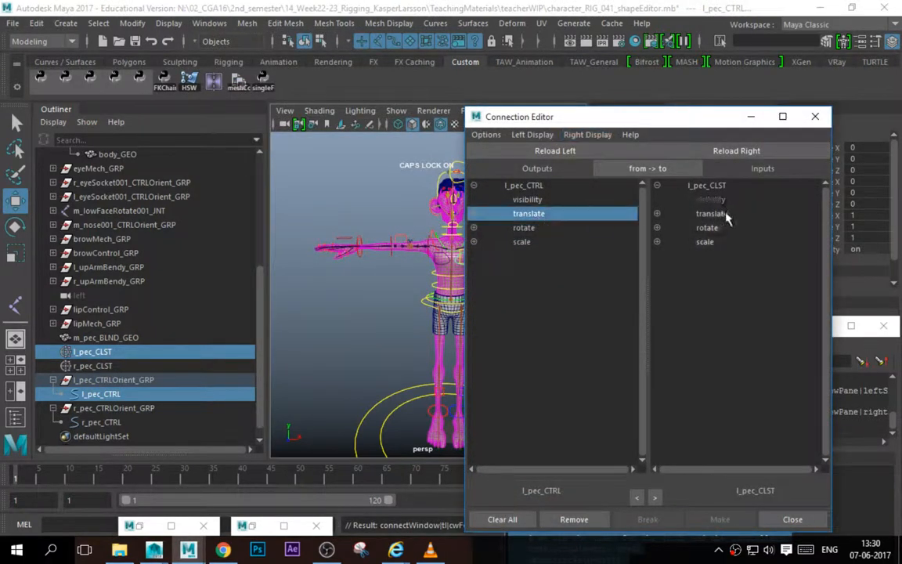
{"action": "left_click", "coordinate": [714, 214]}
{"action": "left_click", "coordinate": [578, 227]}
{"action": "left_click", "coordinate": [751, 227]}
{"action": "left_click_drag", "start_coordinate": [731, 117], "coordinate": [840, 121]}
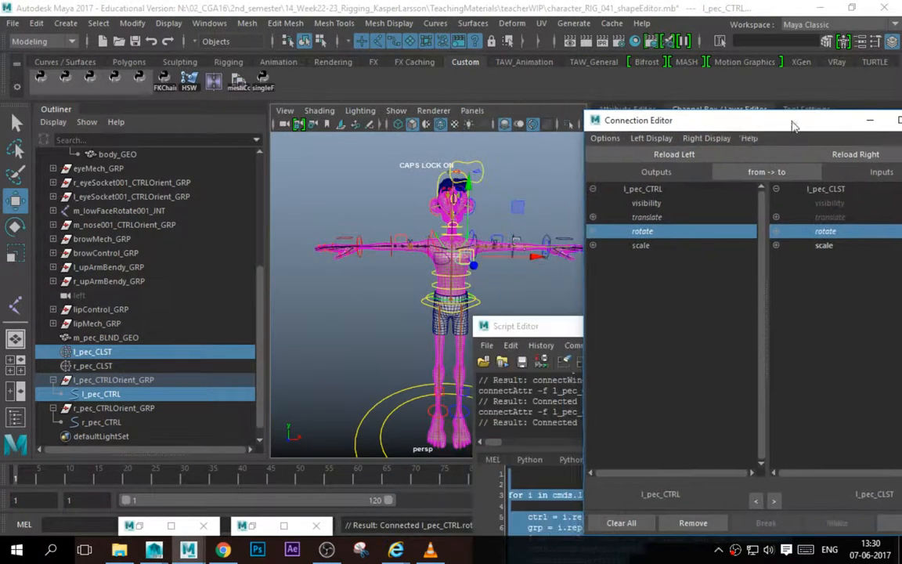
Load r_pec_CTRL as the connection source and r_pec_CLST as the target, and choose rotate as the source attribute.
{"action": "left_click", "coordinate": [102, 422]}
{"action": "left_click", "coordinate": [673, 154]}
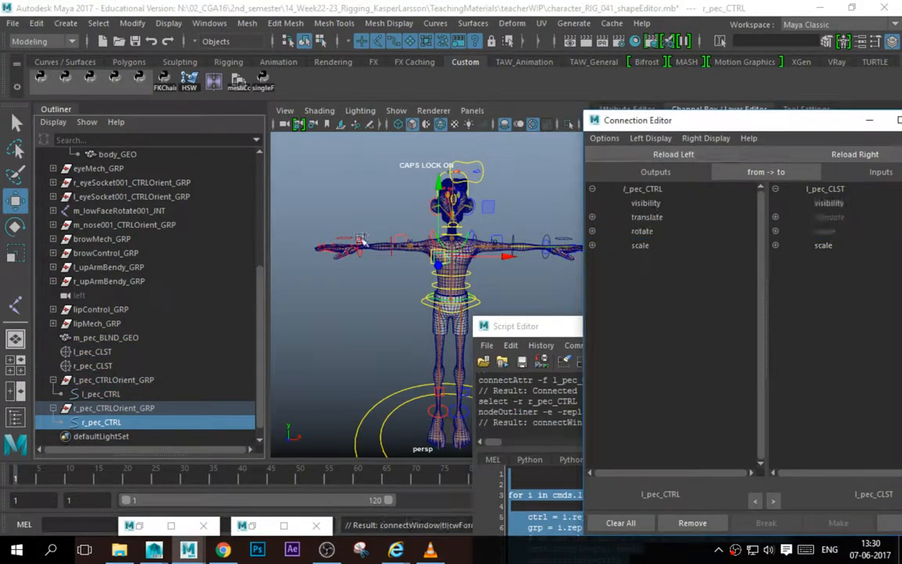
{"action": "left_click", "coordinate": [101, 366]}
{"action": "left_click", "coordinate": [855, 154]}
{"action": "left_click", "coordinate": [650, 231]}
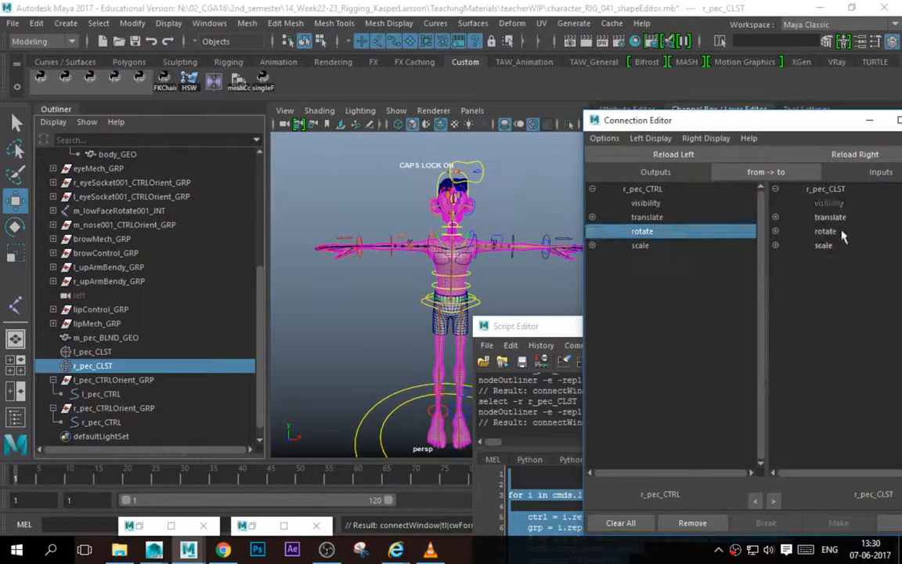
Connect the rotate and translate attributes of r_pec_CTRL to r_pec_CLST and close the Connection Editor.
{"action": "left_click", "coordinate": [825, 231]}
{"action": "left_click", "coordinate": [647, 216]}
{"action": "left_click", "coordinate": [829, 217]}
{"action": "left_click_drag", "start_coordinate": [772, 119], "coordinate": [681, 119]}
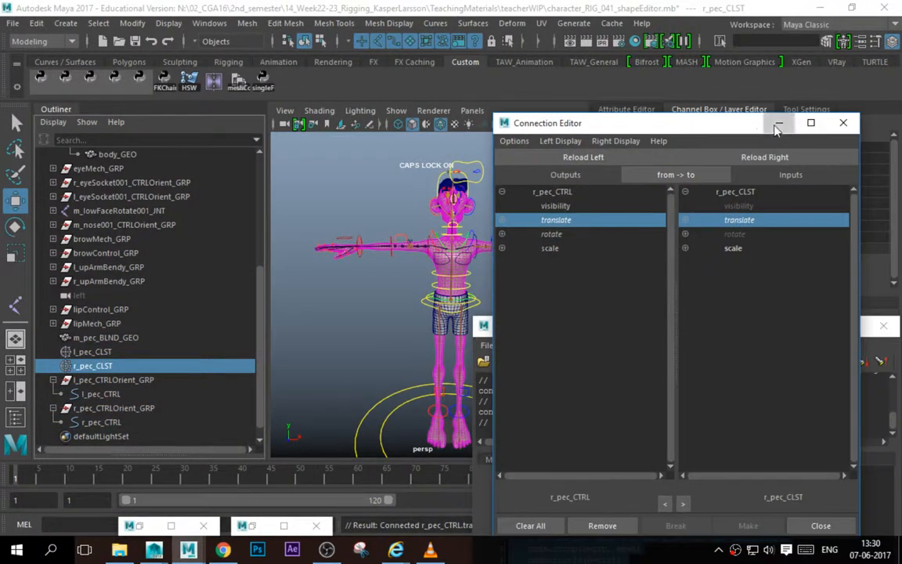
{"action": "left_click", "coordinate": [838, 119]}
Test-move l_pec_CTRL on the left side of the chest and undo the move.
{"action": "left_click", "coordinate": [101, 394]}
{"action": "key", "text": "f"}
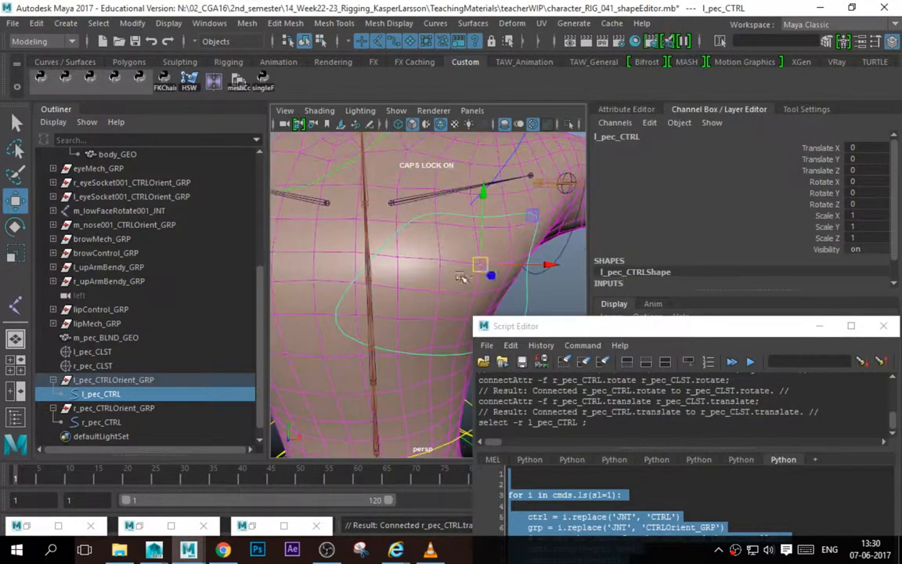
{"action": "left_click_drag", "start_coordinate": [446, 244], "coordinate": [450, 243], "text": "alt"}
{"action": "left_click_drag", "start_coordinate": [457, 278], "coordinate": [437, 309]}
{"action": "key", "text": "ctrl+z"}
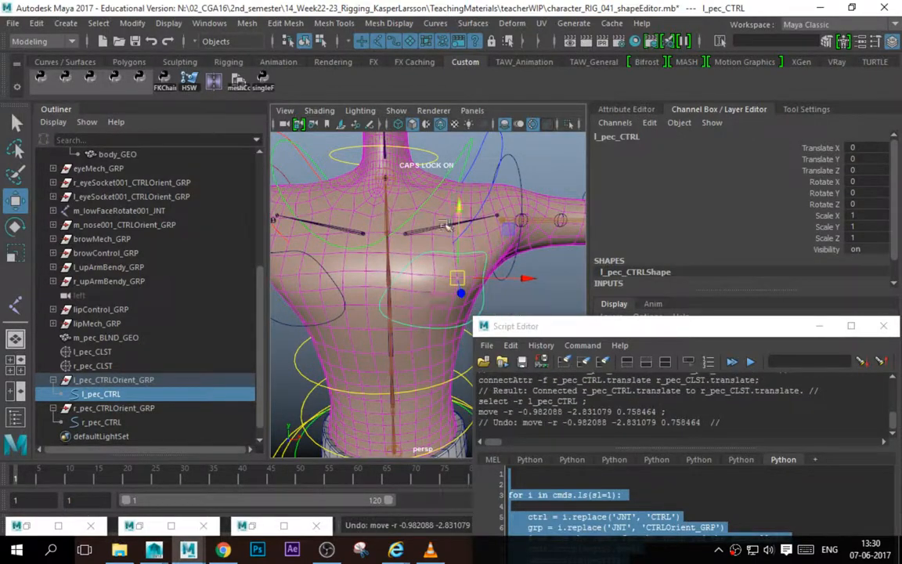
Parent r_pec_CTRLOrient_GRP and l_pec_CTRLOrient_GRP under the spine control m_spineFK_003_CTRL.
{"action": "left_click", "coordinate": [449, 179]}
{"action": "right_click_drag", "start_coordinate": [485, 249], "coordinate": [401, 234], "text": "alt"}
{"action": "left_click_drag", "start_coordinate": [401, 233], "coordinate": [412, 253], "text": "alt"}
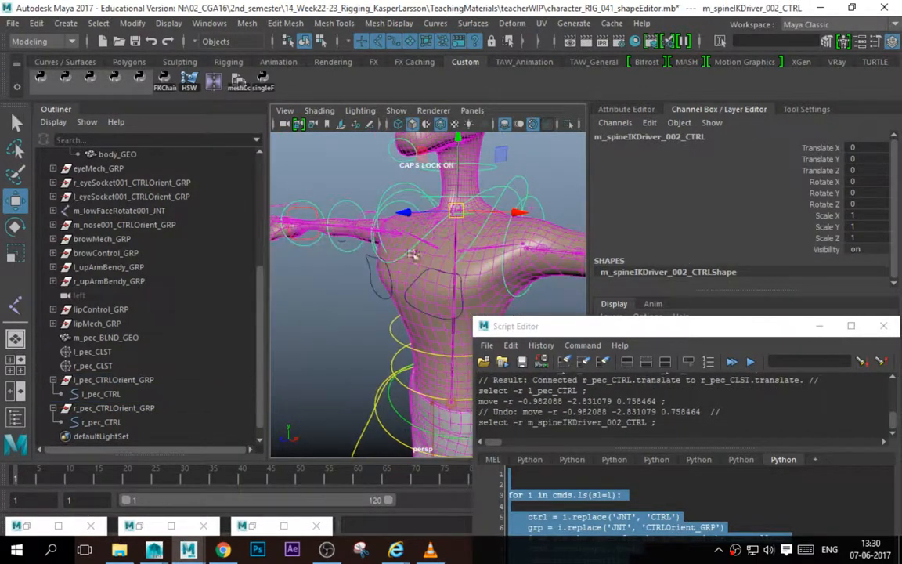
{"action": "left_click", "coordinate": [100, 421]}
{"action": "left_click", "coordinate": [113, 407]}
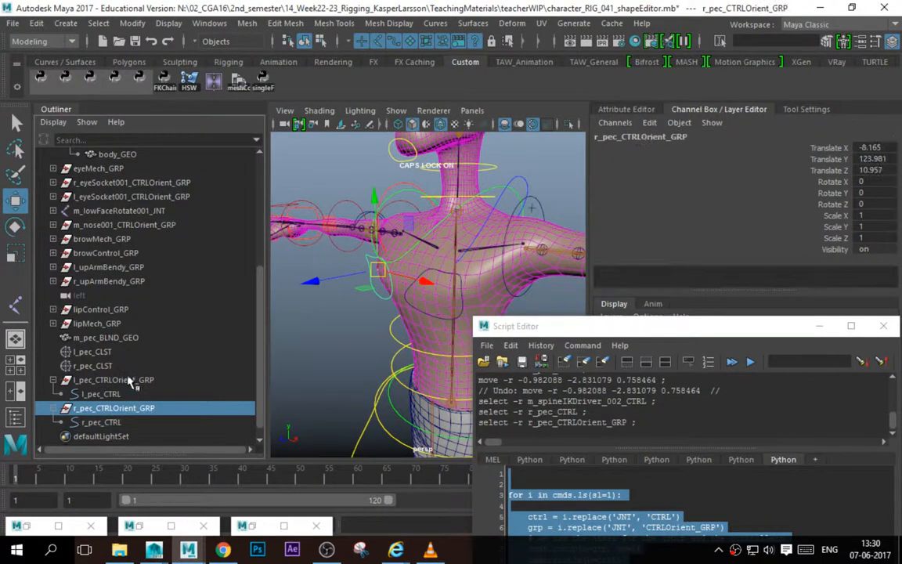
{"action": "left_click", "coordinate": [113, 379], "text": "ctrl"}
{"action": "left_click", "coordinate": [397, 343], "text": "shift"}
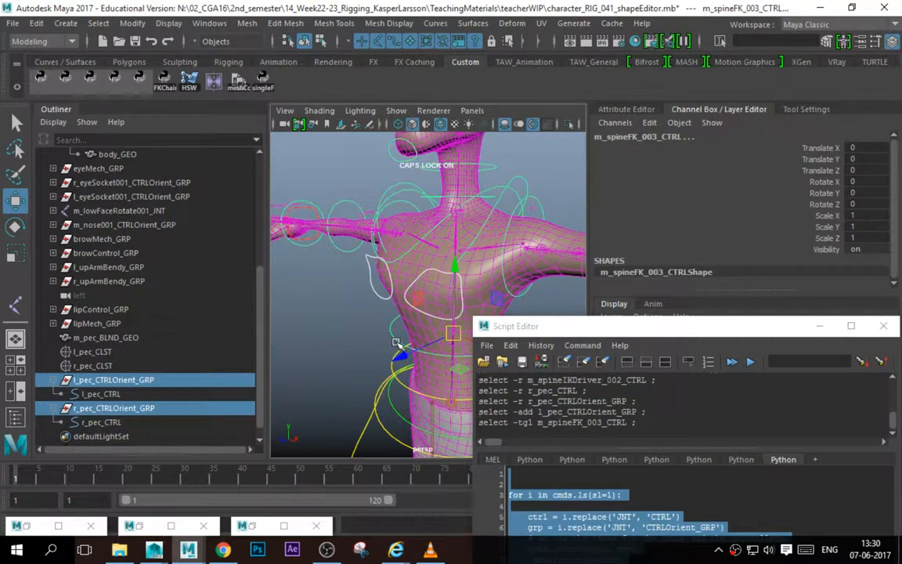
{"action": "key", "text": "p"}
Rotate m_spineFK_003_CTRL about 28.8 degrees in X to test whether the pec controls follow the spine.
{"action": "left_click", "coordinate": [397, 344]}
{"action": "key", "text": "e"}
{"action": "left_click_drag", "start_coordinate": [396, 343], "coordinate": [381, 354]}
{"action": "key", "text": "w"}
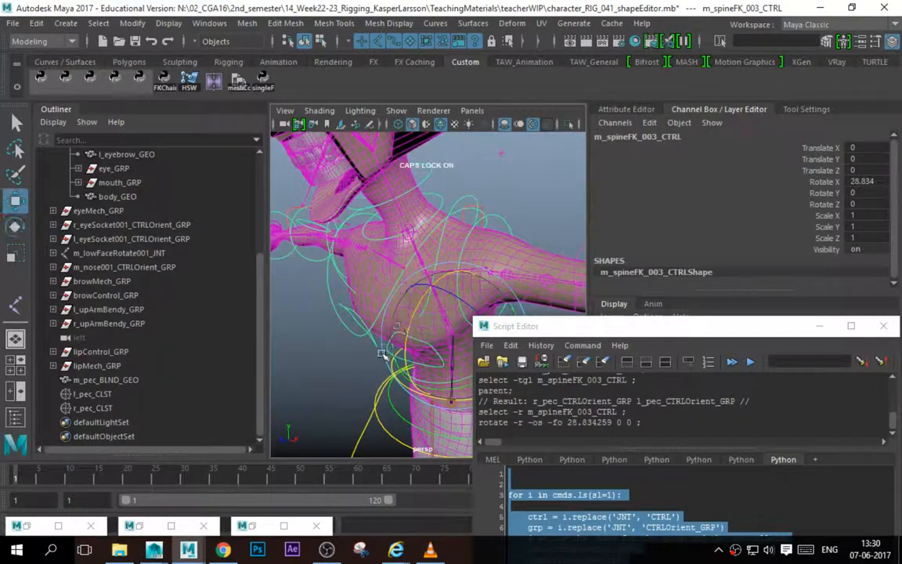
Test-move l_pec_CTRL with the spine bent and undo the move.
{"action": "left_click", "coordinate": [407, 361]}
{"action": "left_click", "coordinate": [422, 347]}
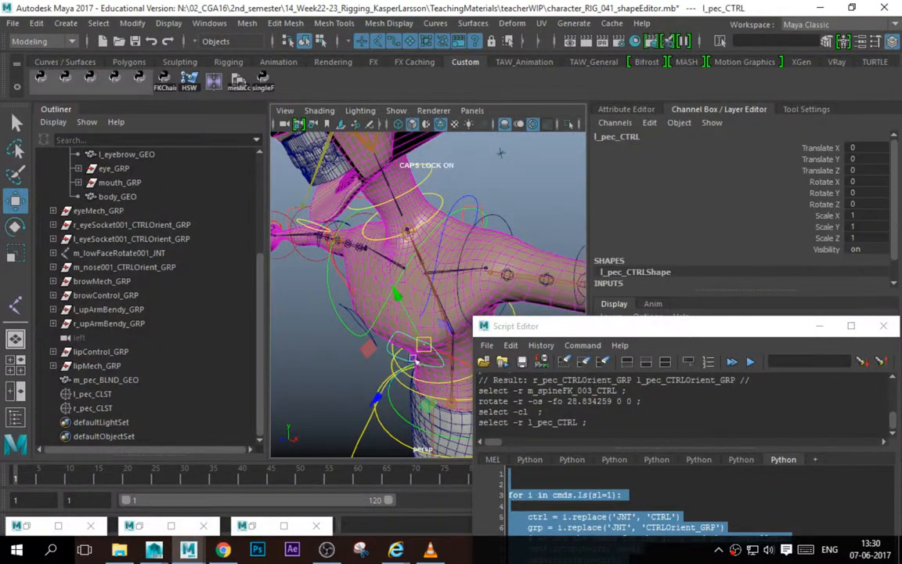
{"action": "left_click_drag", "start_coordinate": [418, 351], "coordinate": [447, 398]}
{"action": "key", "text": "ctrl+z"}
Undo the test rotation of m_spineFK_003_CTRL and clear the selection.
{"action": "right_click_drag", "start_coordinate": [411, 348], "coordinate": [356, 312], "text": "alt"}
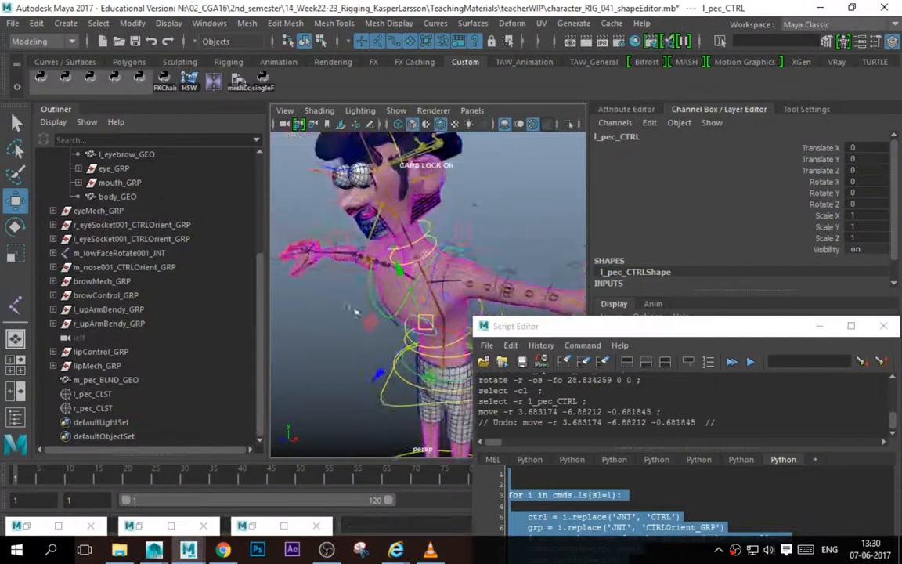
{"action": "left_click_drag", "start_coordinate": [356, 312], "coordinate": [537, 209], "text": "alt"}
{"action": "left_click", "coordinate": [537, 209]}
{"action": "key", "text": "ctrl+z"}
{"action": "key", "text": "ctrl+z"}
{"action": "key", "text": "ctrl+z"}
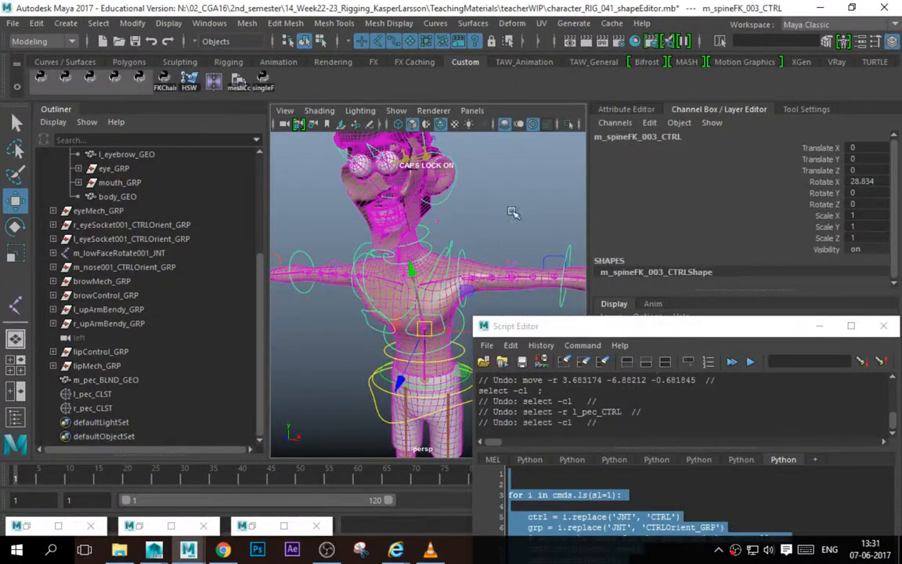
{"action": "left_click", "coordinate": [515, 212]}
{"action": "key", "text": "ctrl+z"}
{"action": "key", "text": "ctrl+z"}
{"action": "left_click", "coordinate": [525, 207]}
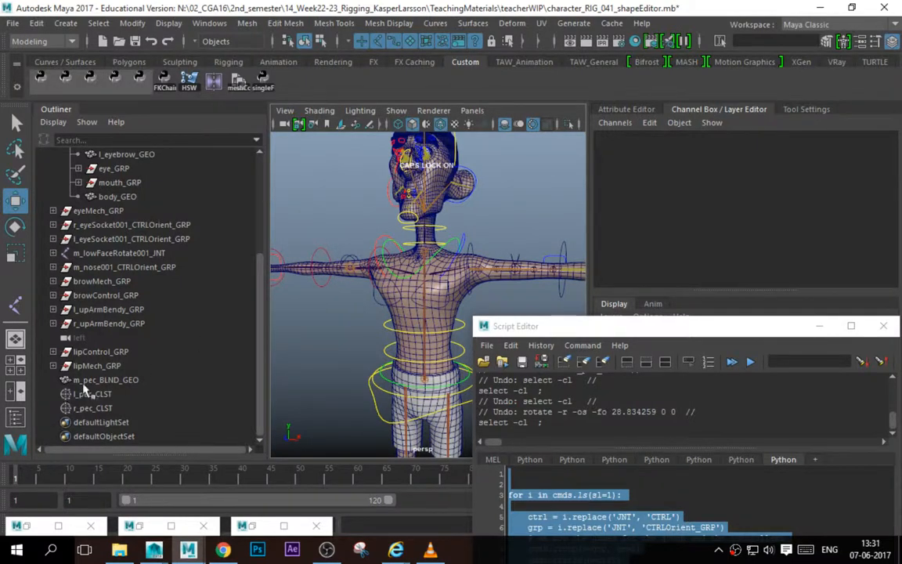
Group m_pec_BLND_GEO, l_pec_CLST and r_pec_CLST together and name the group m_blend_GRP.
{"action": "left_click_drag", "start_coordinate": [85, 384], "coordinate": [99, 403]}
{"action": "left_click_drag", "start_coordinate": [634, 327], "coordinate": [785, 350]}
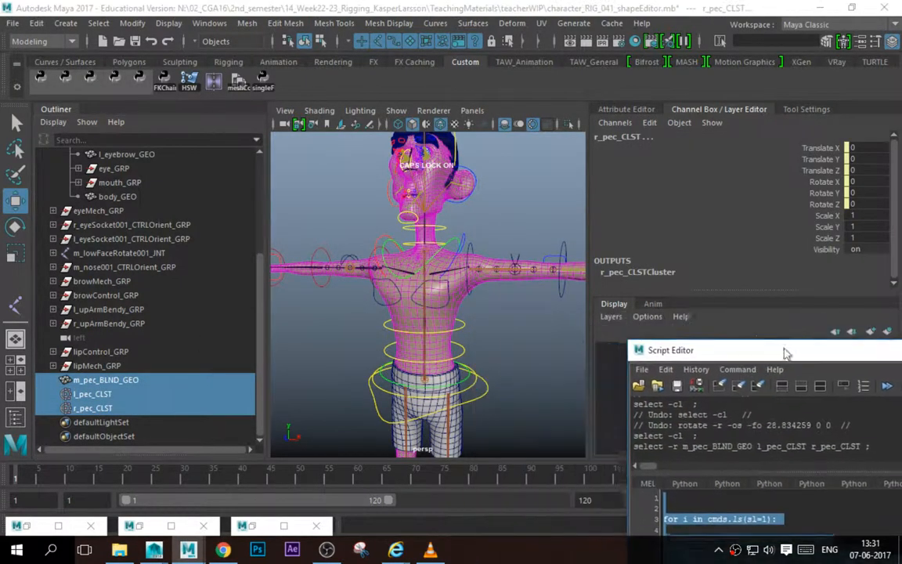
{"action": "right_click_drag", "start_coordinate": [485, 293], "coordinate": [378, 311], "text": "alt"}
{"action": "left_click_drag", "start_coordinate": [435, 253], "coordinate": [443, 292], "text": "alt"}
{"action": "mouse_move", "coordinate": [443, 292]}
{"action": "right_mouse_down", "text": "alt"}
{"action": "mouse_move", "coordinate": [473, 282]}
{"action": "mouse_move", "coordinate": [435, 286]}
{"action": "right_mouse_up", "text": "alt"}
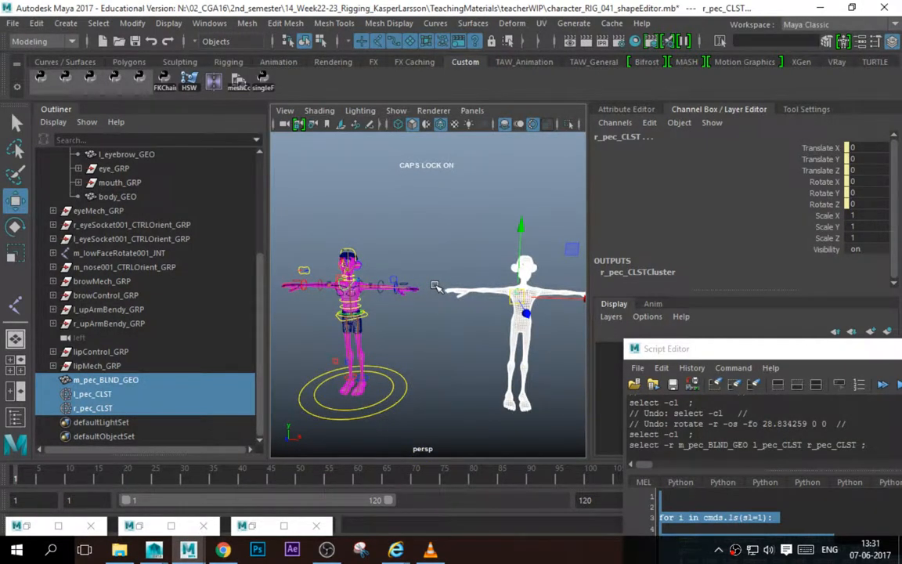
{"action": "key", "text": "ctrl+g"}
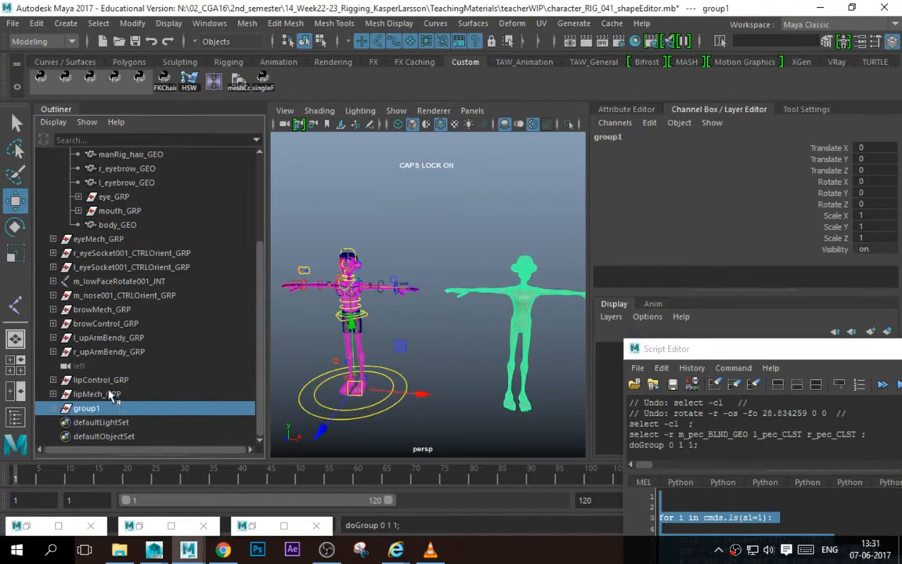
{"action": "double_click", "coordinate": [88, 408]}
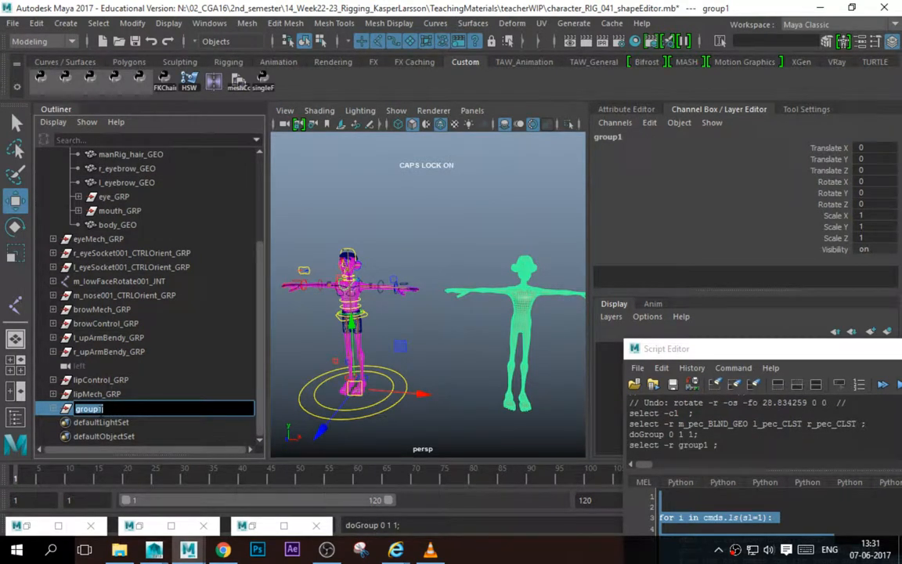
{"action": "type", "text": "M_"}
{"action": "key", "text": "Return"}
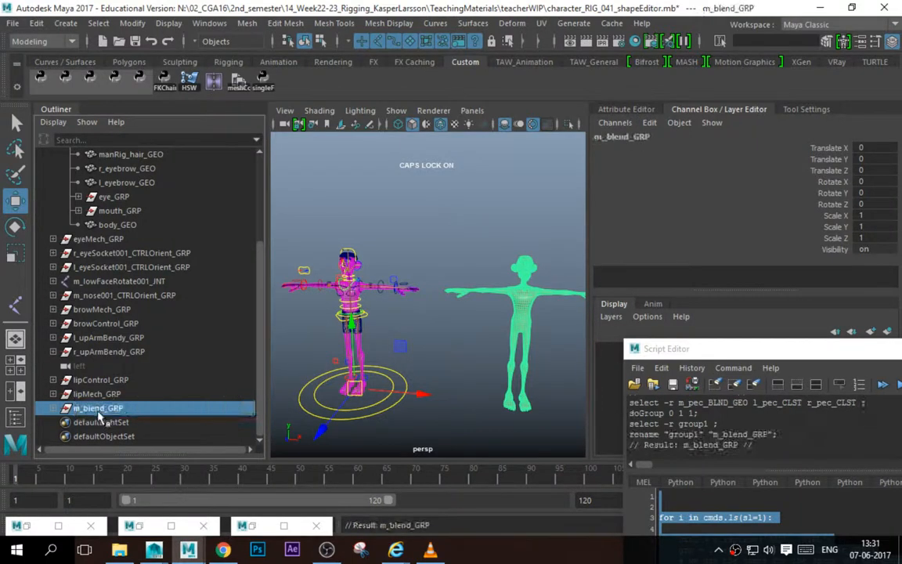
Group the pec blend geometry and both clusters inside m_blend_GRP as a subgroup named pec_GRP.
{"action": "left_click", "coordinate": [53, 409]}
{"action": "scroll", "coordinate": [134, 424], "scroll_direction": "down", "scroll_amount": 1}
{"action": "left_click", "coordinate": [114, 380]}
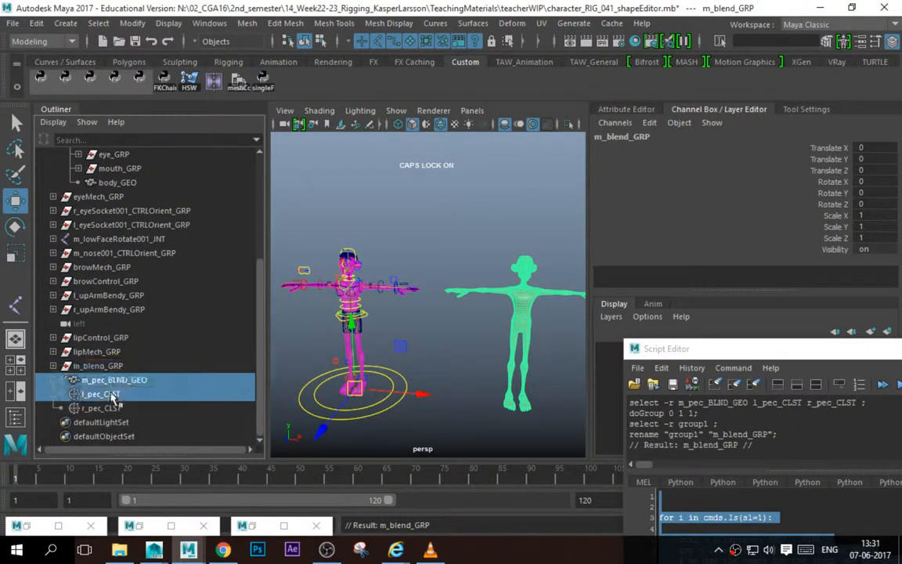
{"action": "left_click", "coordinate": [101, 408], "text": "shift"}
{"action": "key", "text": "ctrl+g"}
{"action": "left_click", "coordinate": [110, 408]}
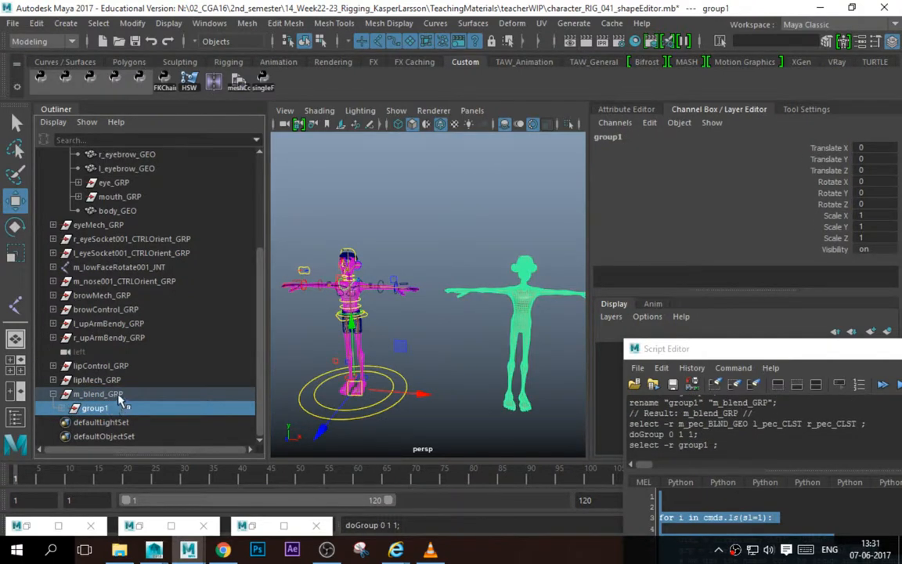
{"action": "left_click", "coordinate": [102, 394]}
{"action": "double_click", "coordinate": [97, 408]}
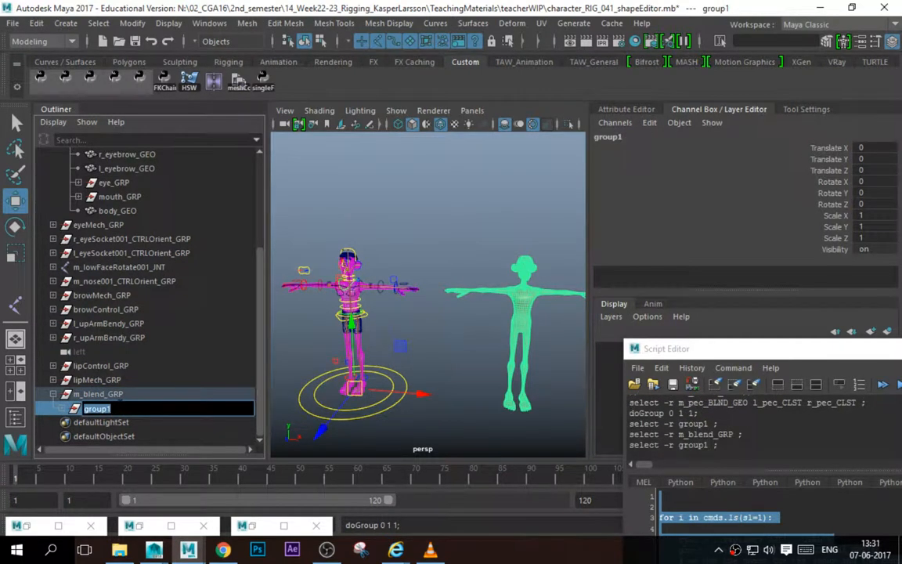
{"action": "type", "text": "ped_GRP"}
{"action": "key", "text": "Return"}
{"action": "left_click", "coordinate": [124, 408]}
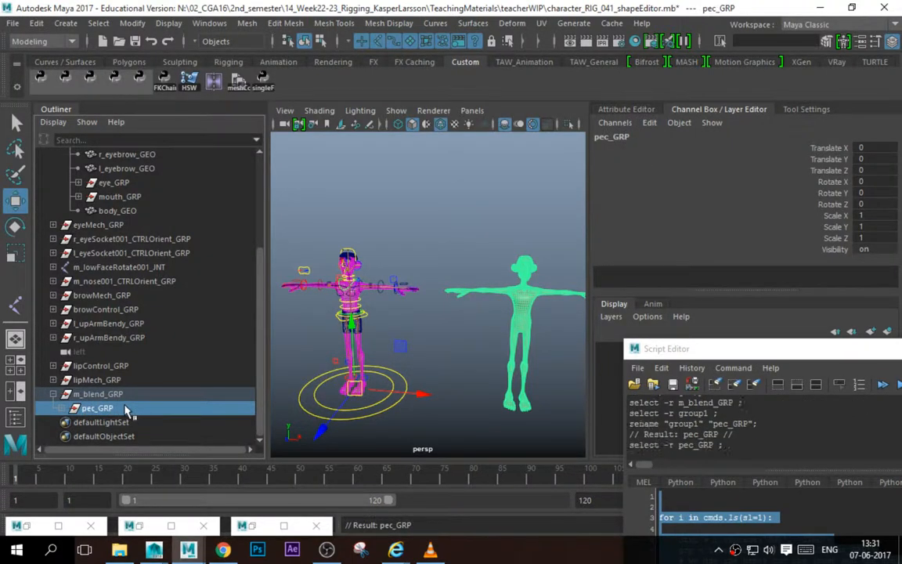
{"action": "left_click", "coordinate": [115, 397]}
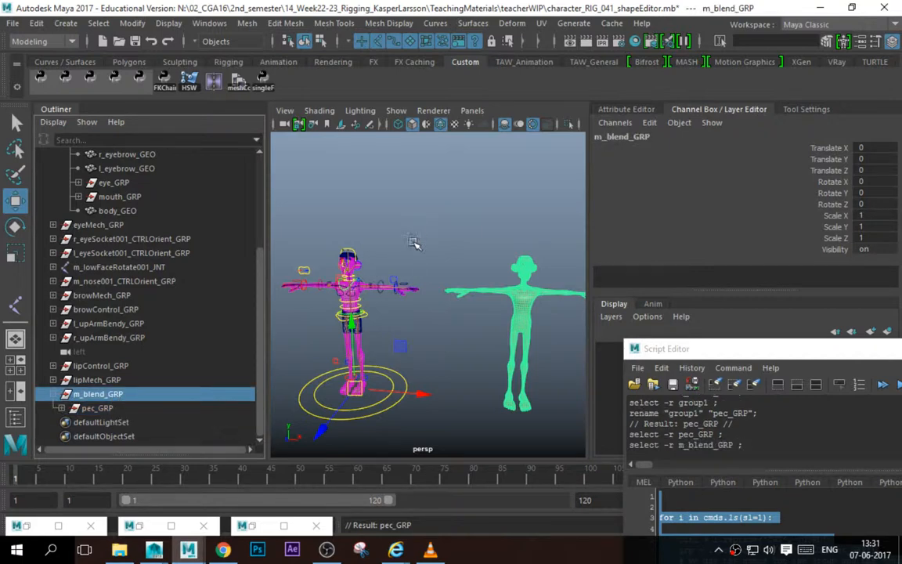
Color the l_pec_CTRL curve red and the r_pec_CTRL curve blue with the custom override color scripts.
{"action": "right_click_drag", "start_coordinate": [340, 274], "coordinate": [376, 292], "text": "alt"}
{"action": "middle_click_drag", "start_coordinate": [377, 292], "coordinate": [552, 301], "text": "alt"}
{"action": "right_click_drag", "start_coordinate": [453, 302], "coordinate": [511, 306], "text": "alt"}
{"action": "middle_click_drag", "start_coordinate": [511, 306], "coordinate": [412, 320], "text": "alt"}
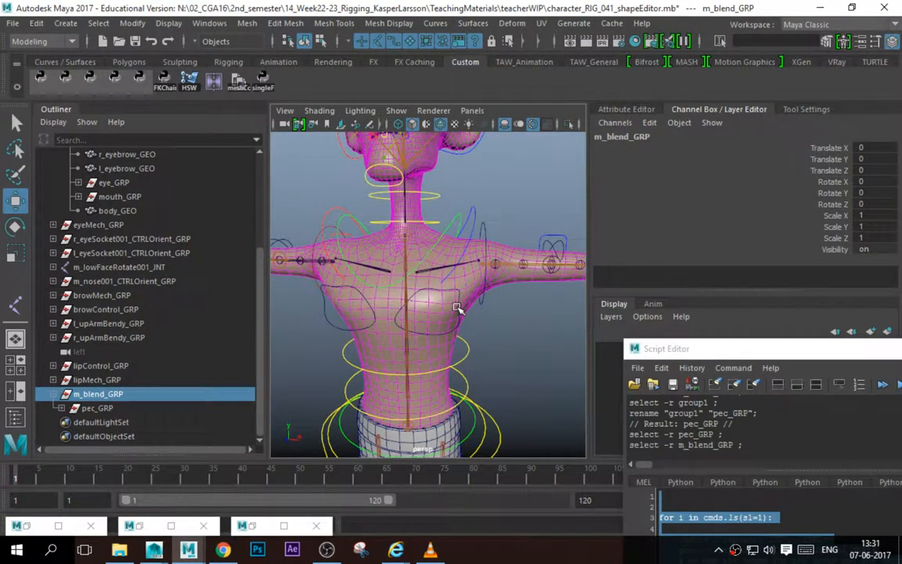
{"action": "left_click", "coordinate": [406, 370]}
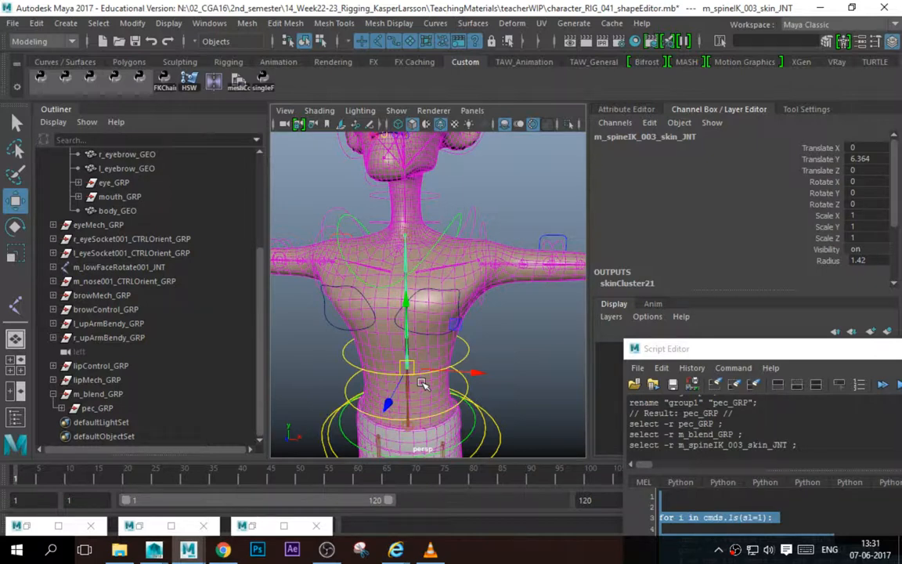
{"action": "left_click", "coordinate": [317, 296]}
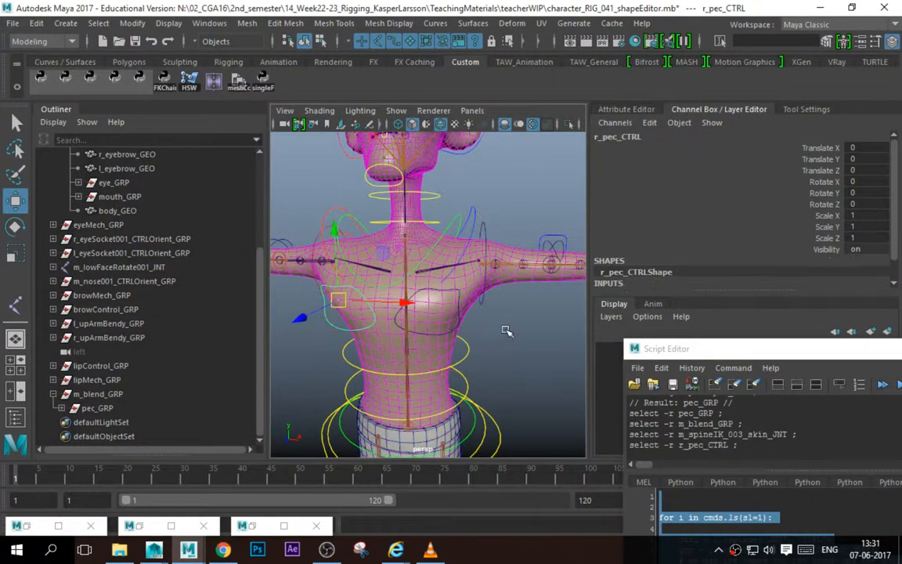
{"action": "left_click", "coordinate": [454, 297]}
{"action": "left_click", "coordinate": [415, 291]}
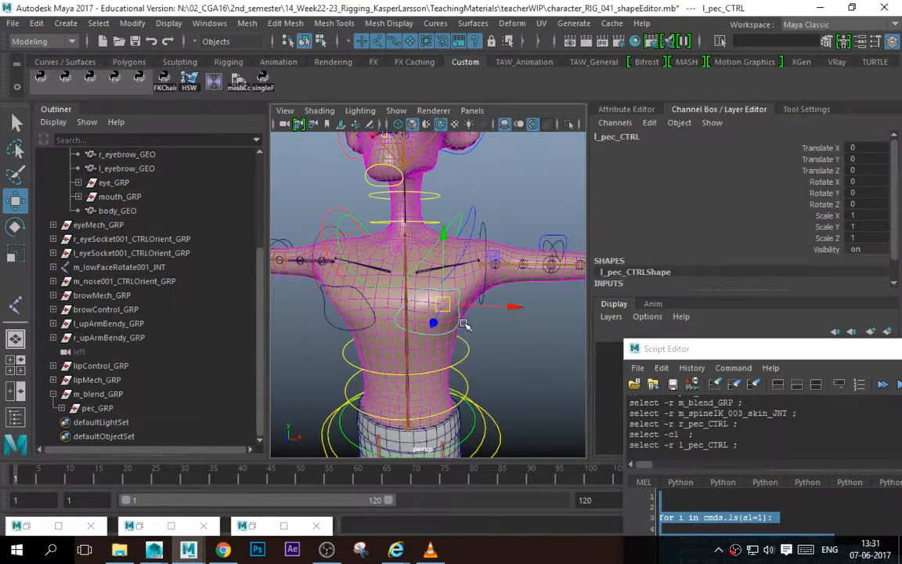
{"action": "left_click", "coordinate": [328, 314]}
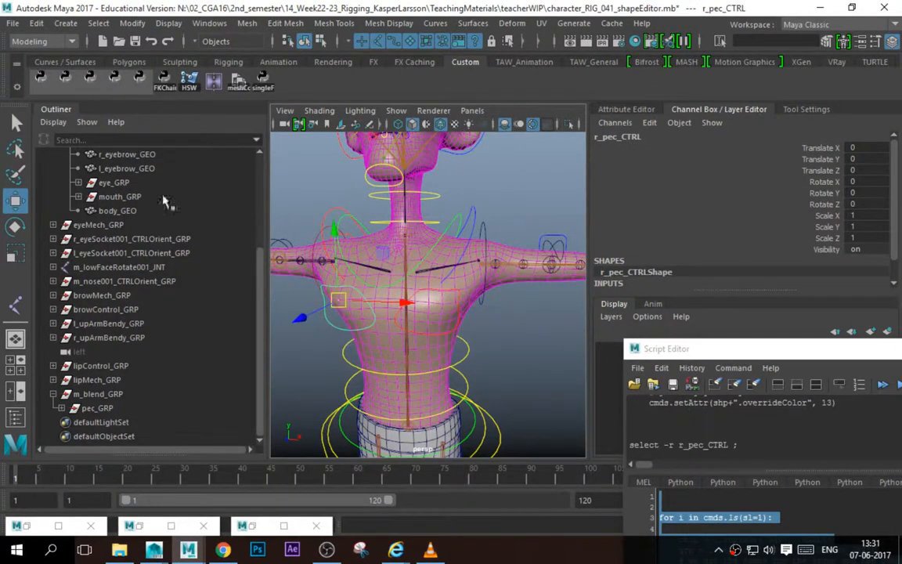
{"action": "left_click", "coordinate": [41, 74]}
{"action": "left_click", "coordinate": [353, 225]}
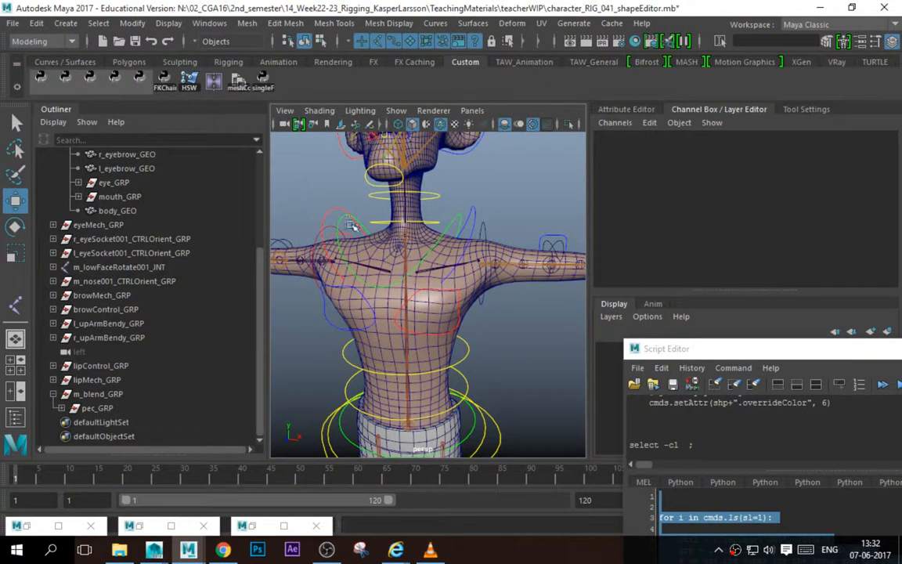
Recolor l_pec_CTRL blue (override color 6) and r_pec_CTRL red (override color 13) with the custom scripts.
{"action": "middle_click_drag", "start_coordinate": [454, 230], "coordinate": [475, 293], "text": "alt"}
{"action": "right_click_drag", "start_coordinate": [476, 294], "coordinate": [479, 254], "text": "alt"}
{"action": "middle_click_drag", "start_coordinate": [479, 254], "coordinate": [493, 302], "text": "alt"}
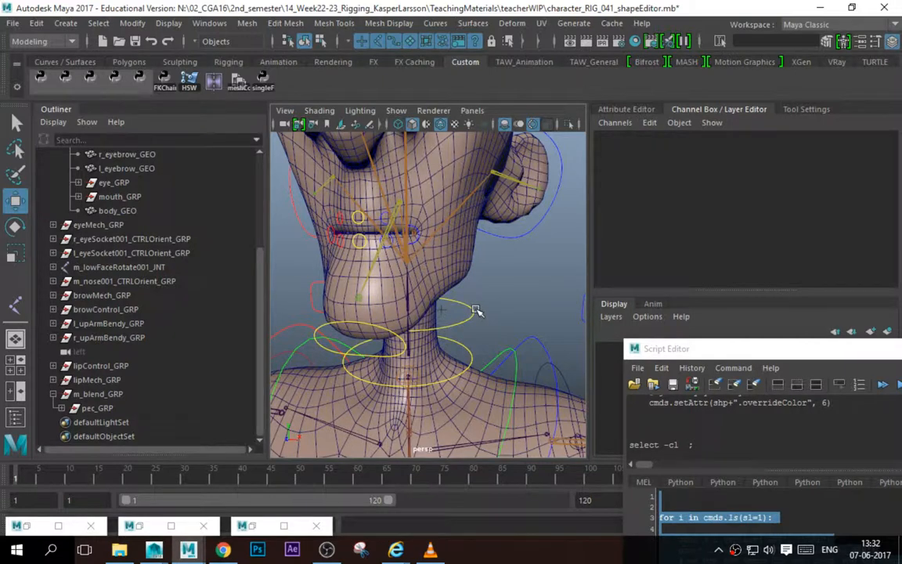
{"action": "right_click_drag", "start_coordinate": [483, 313], "coordinate": [382, 317], "text": "alt"}
{"action": "middle_click_drag", "start_coordinate": [382, 317], "coordinate": [390, 226], "text": "alt"}
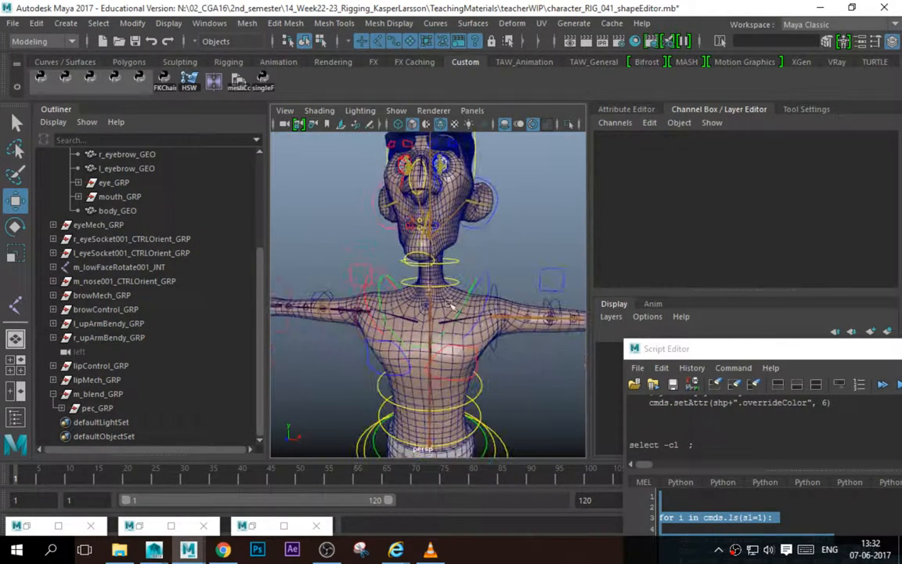
{"action": "left_click", "coordinate": [474, 369]}
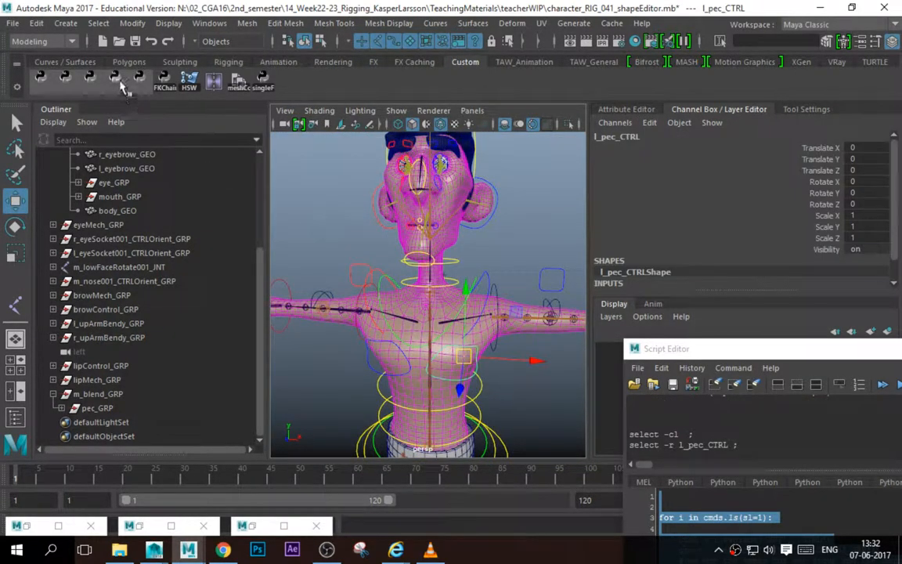
{"action": "left_click", "coordinate": [323, 224]}
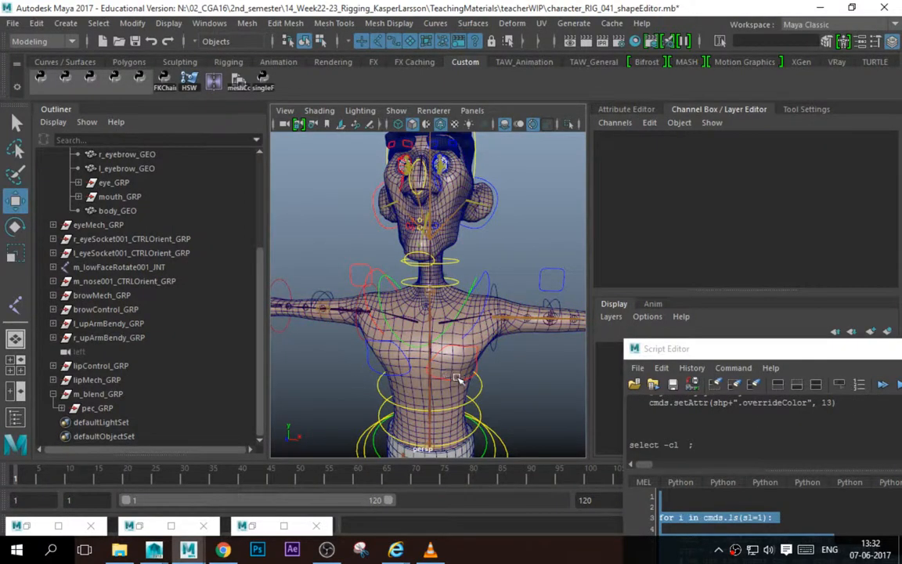
{"action": "left_click", "coordinate": [458, 379]}
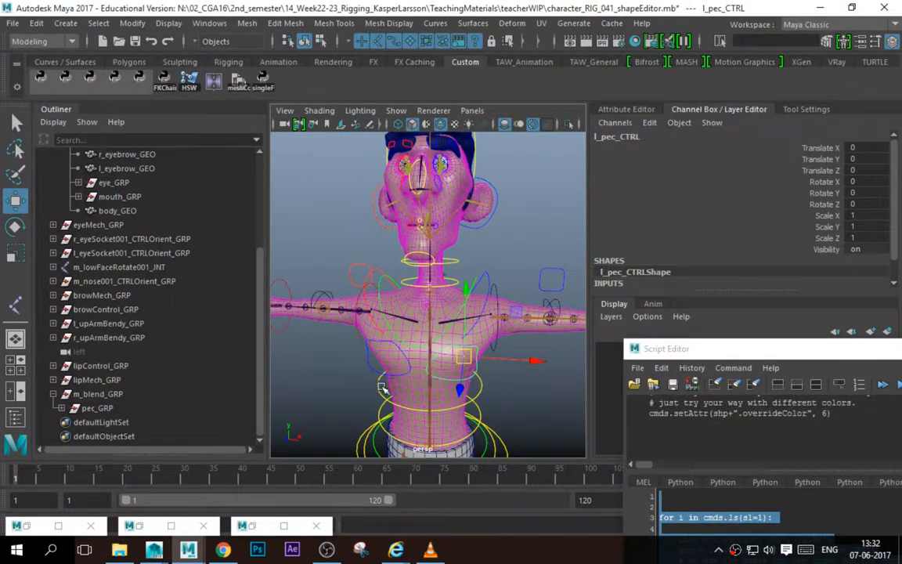
{"action": "left_click", "coordinate": [333, 337]}
{"action": "left_click", "coordinate": [338, 343]}
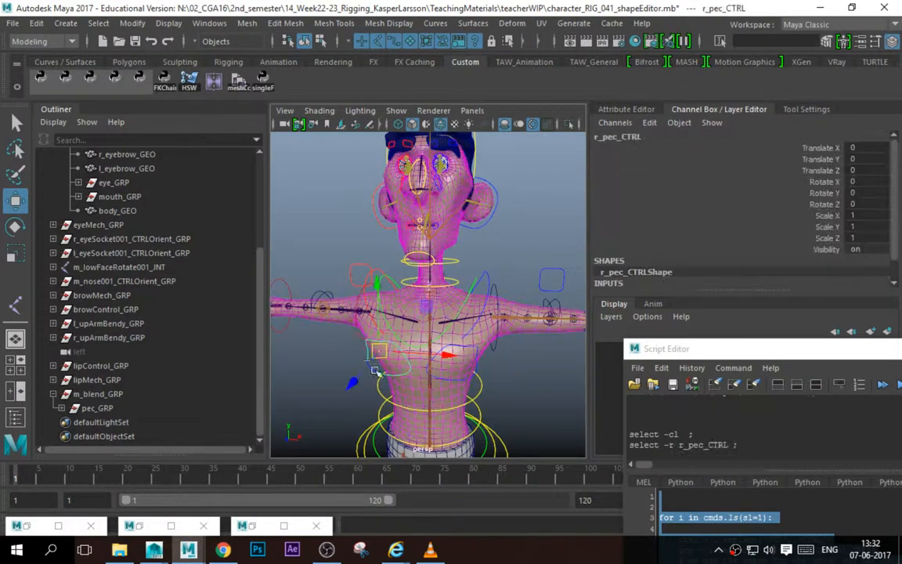
{"action": "left_click", "coordinate": [314, 228]}
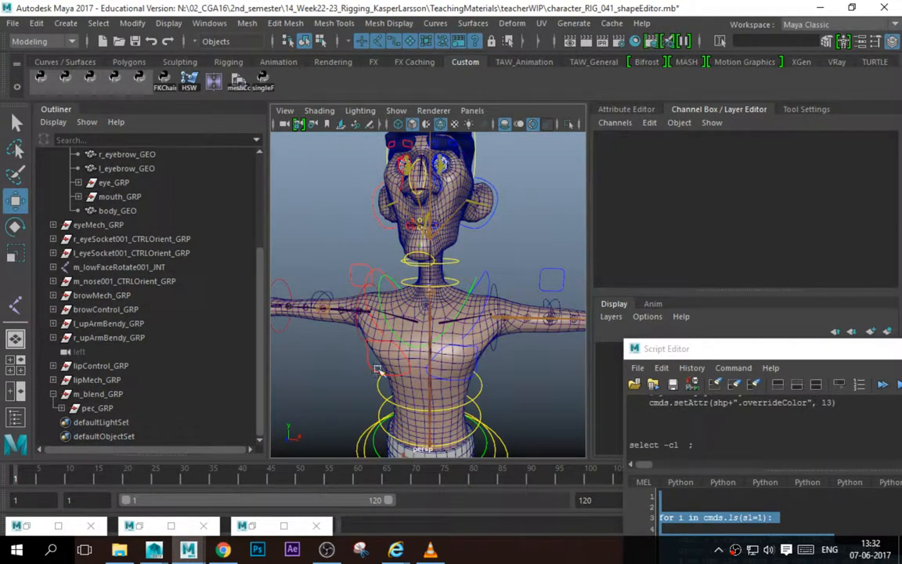
{"action": "left_click_drag", "start_coordinate": [441, 309], "coordinate": [519, 258], "text": "alt"}
{"action": "left_click_drag", "start_coordinate": [442, 284], "coordinate": [423, 281], "text": "alt"}
{"action": "right_click_drag", "start_coordinate": [423, 282], "coordinate": [528, 346], "text": "alt"}
{"action": "left_click_drag", "start_coordinate": [499, 271], "coordinate": [450, 277], "text": "alt"}
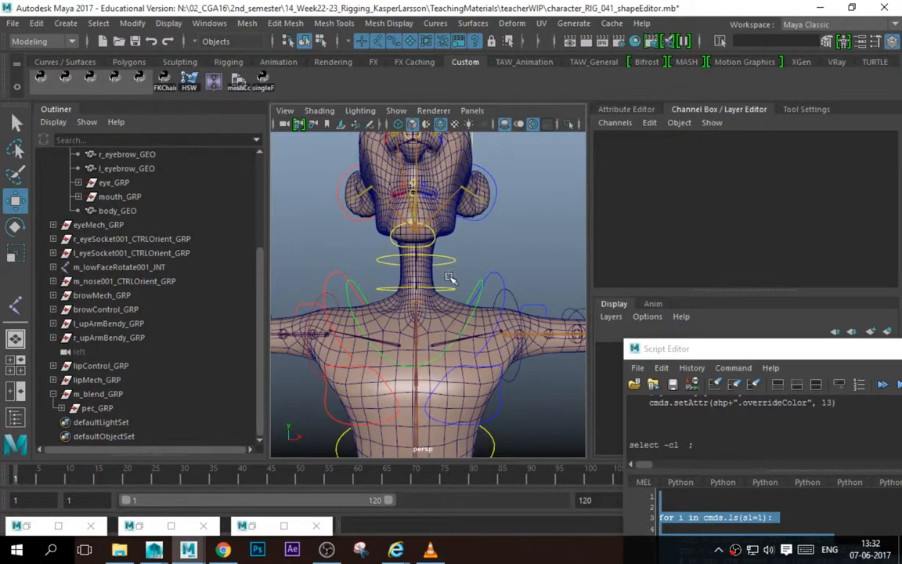
Collapse the m_blend_GRP hierarchy in the outliner and select the group.
{"action": "left_click", "coordinate": [52, 394]}
{"action": "left_click", "coordinate": [97, 394]}
{"action": "left_click", "coordinate": [97, 407]}
{"action": "right_click_drag", "start_coordinate": [422, 366], "coordinate": [452, 302], "text": "alt"}
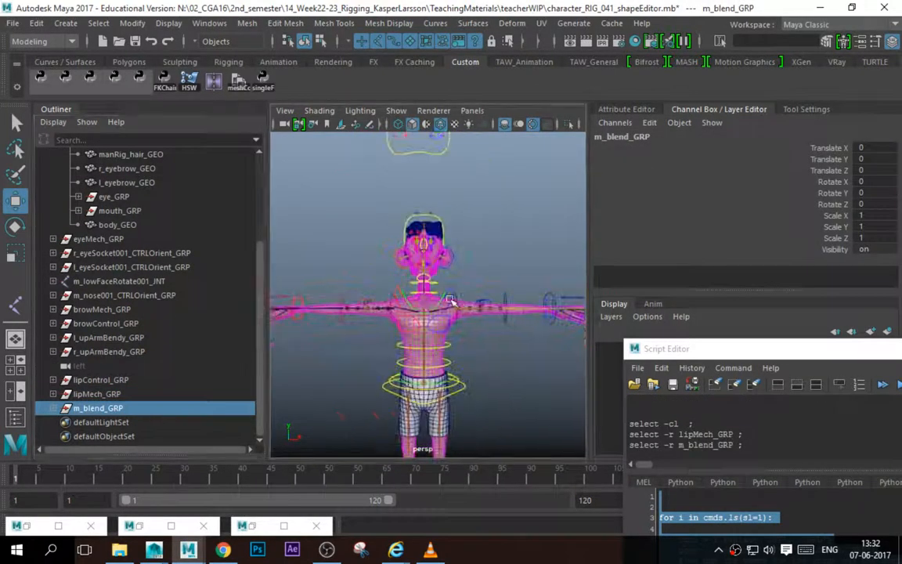
{"action": "middle_click_drag", "start_coordinate": [452, 302], "coordinate": [281, 296], "text": "alt"}
{"action": "middle_click_drag", "start_coordinate": [353, 309], "coordinate": [501, 323], "text": "alt"}
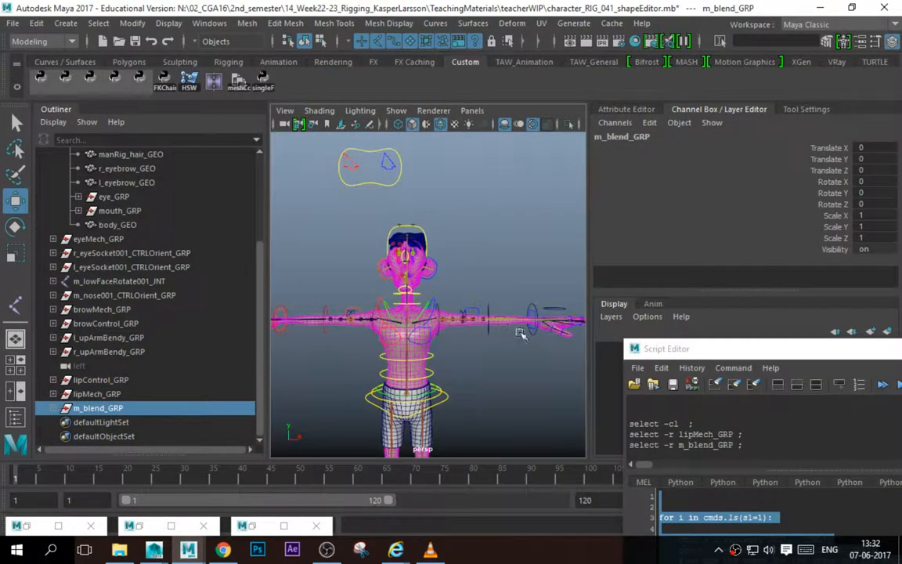
Minimize the Script Editor and clear the selection in the viewport.
{"action": "left_click_drag", "start_coordinate": [733, 352], "coordinate": [699, 222]}
{"action": "left_click_drag", "start_coordinate": [851, 223], "coordinate": [762, 219]}
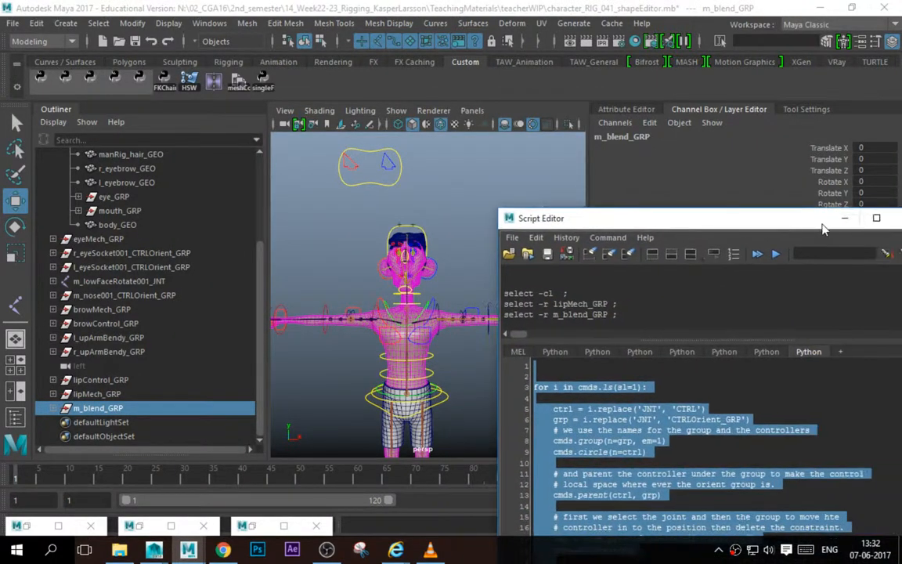
{"action": "left_click", "coordinate": [843, 218]}
{"action": "left_click", "coordinate": [445, 280]}
{"action": "right_click_drag", "start_coordinate": [445, 280], "coordinate": [491, 340], "text": "alt"}
{"action": "middle_click_drag", "start_coordinate": [491, 340], "coordinate": [552, 388], "text": "alt"}
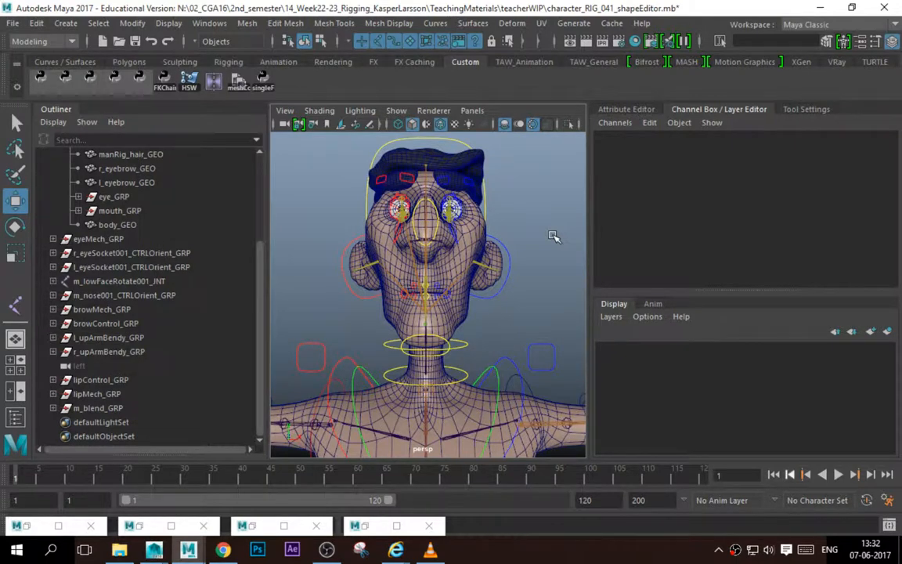
Close the Script Editor and UV Editor windows.
{"action": "left_click", "coordinate": [364, 525]}
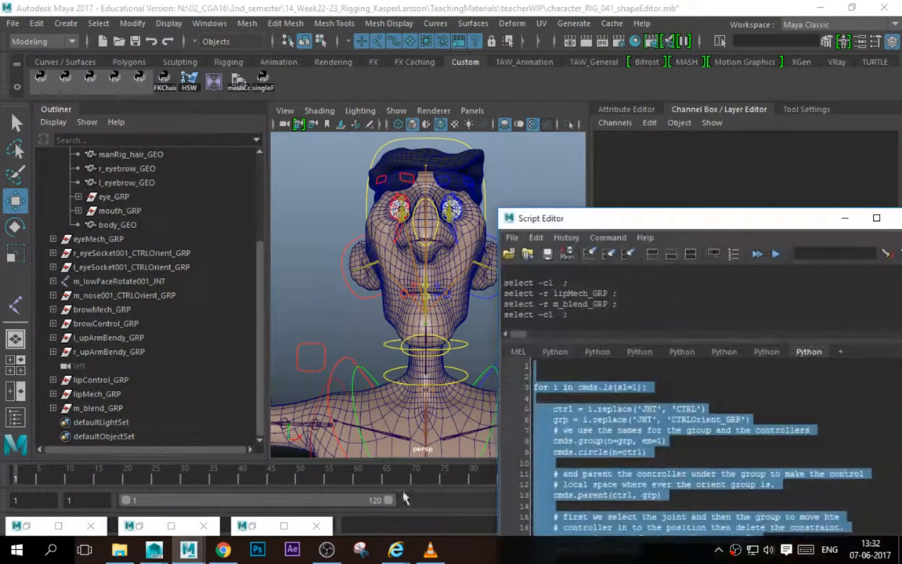
{"action": "left_click_drag", "start_coordinate": [780, 219], "coordinate": [624, 214]}
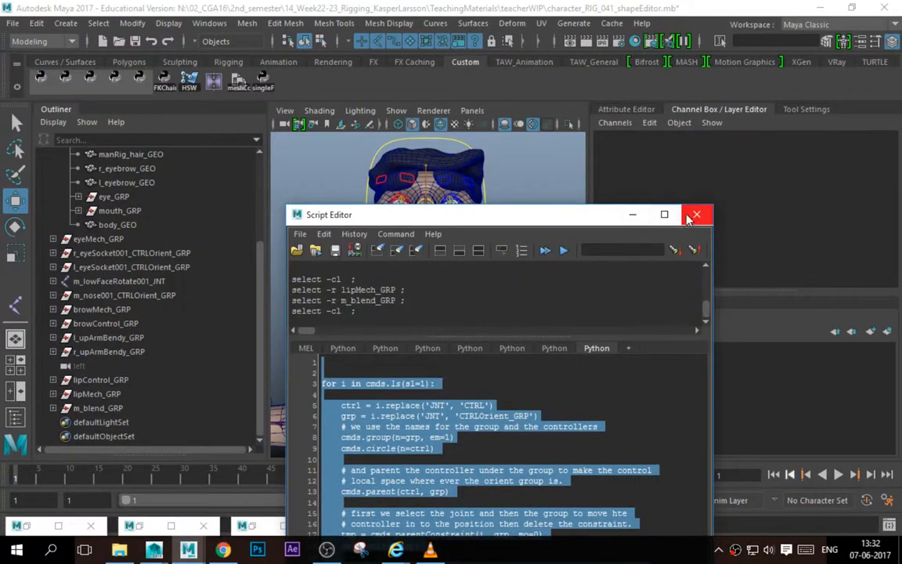
{"action": "left_click", "coordinate": [640, 214]}
{"action": "left_click", "coordinate": [258, 525]}
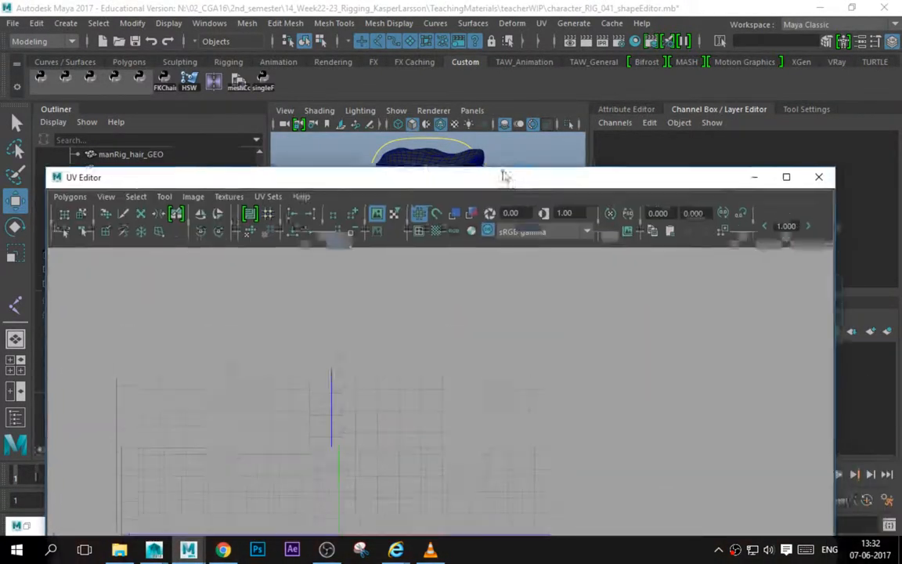
{"action": "left_click", "coordinate": [760, 161]}
Restore the minimized Shape Editor and place it beside the viewport so the character's face stays visible.
{"action": "right_click", "coordinate": [138, 526]}
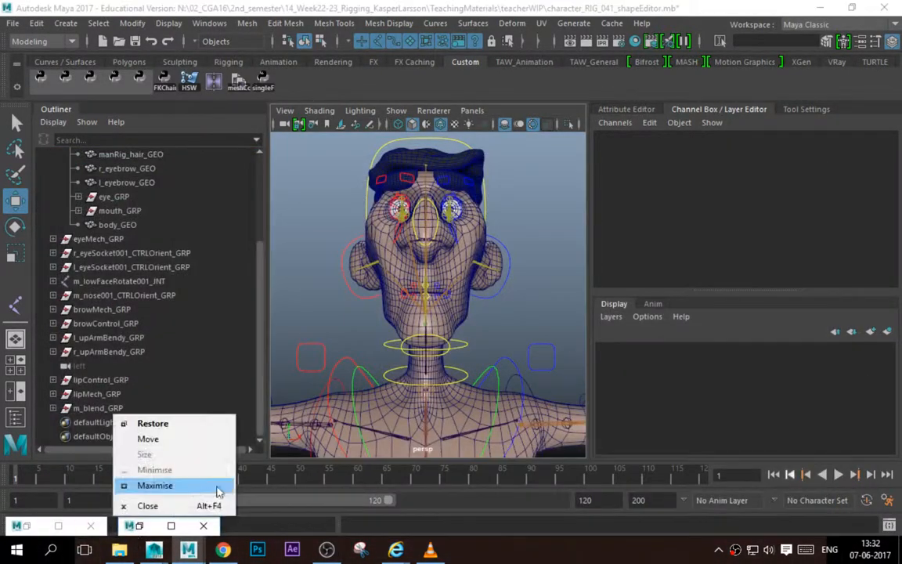
{"action": "key", "text": "Escape"}
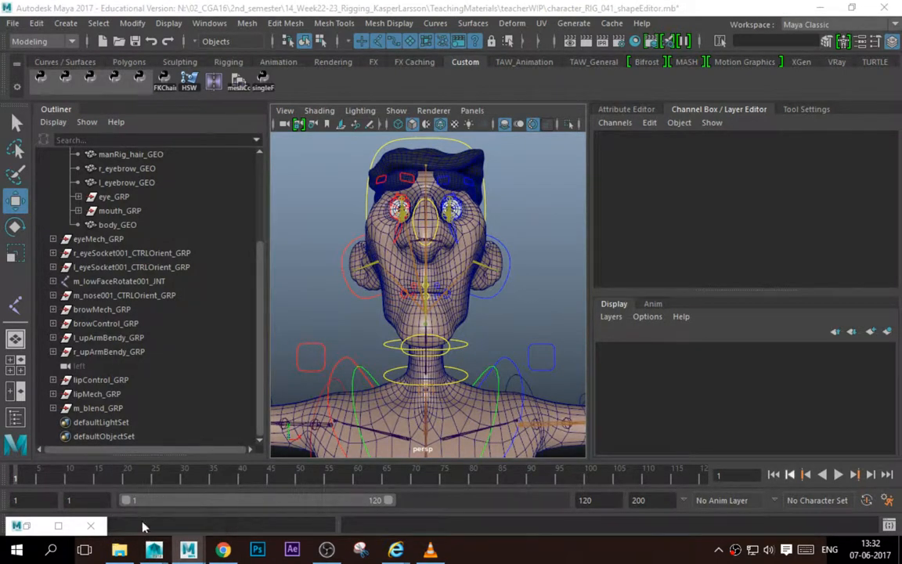
{"action": "left_click", "coordinate": [138, 525]}
{"action": "left_click_drag", "start_coordinate": [451, 389], "coordinate": [752, 98]}
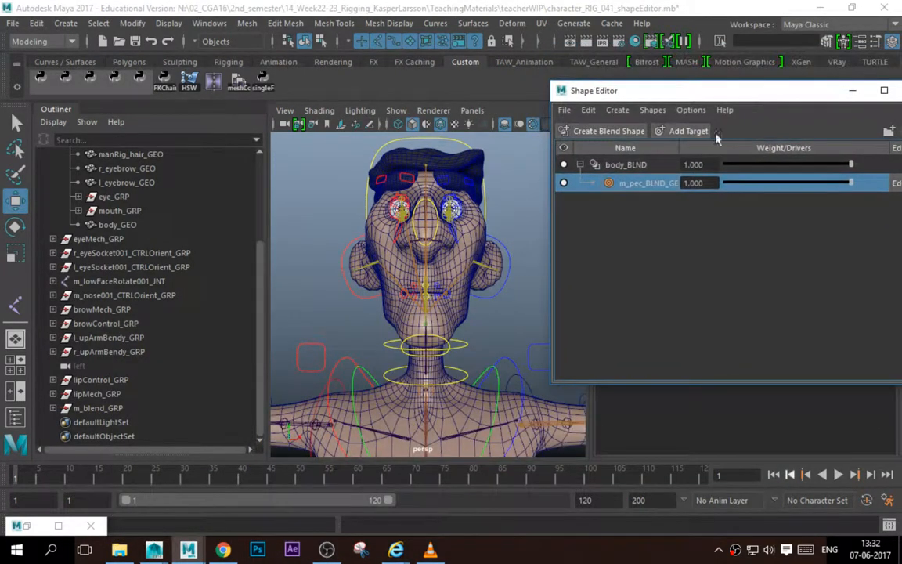
Select body_GEO and play the animation to check the facial movement.
{"action": "left_click", "coordinate": [475, 248]}
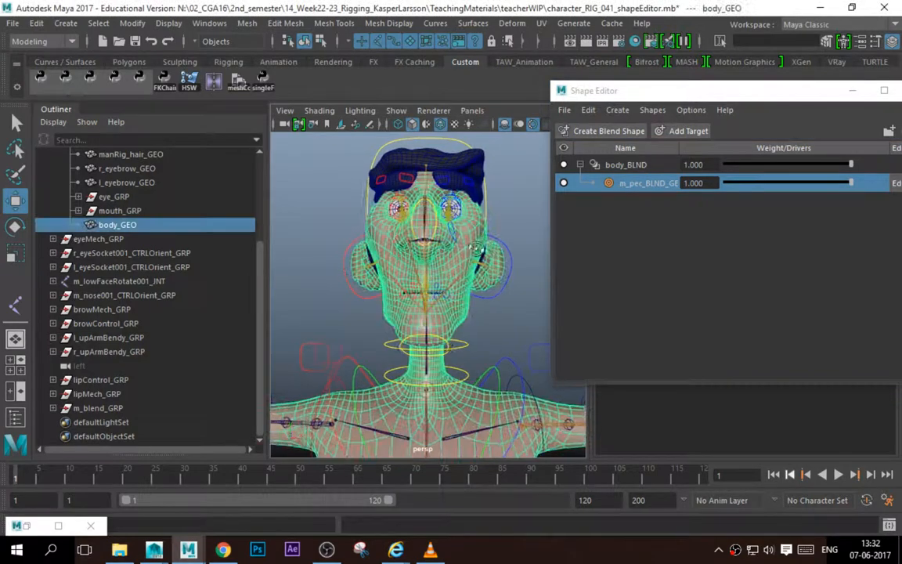
{"action": "key", "text": "alt+v"}
{"action": "key", "text": "Escape"}
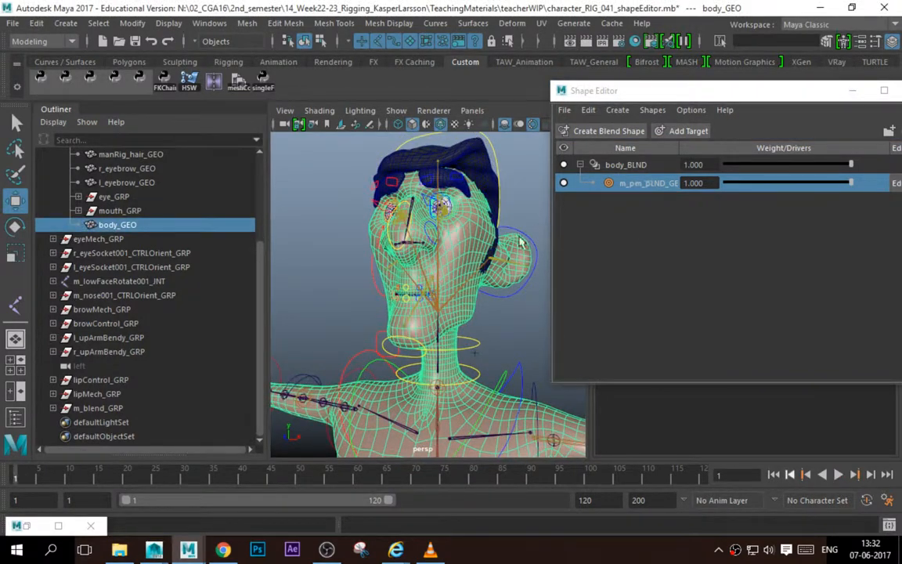
{"action": "key", "text": "alt+v"}
{"action": "key", "text": "Escape"}
Delete the left brow control's animation keys across the timeline.
{"action": "left_click", "coordinate": [463, 185]}
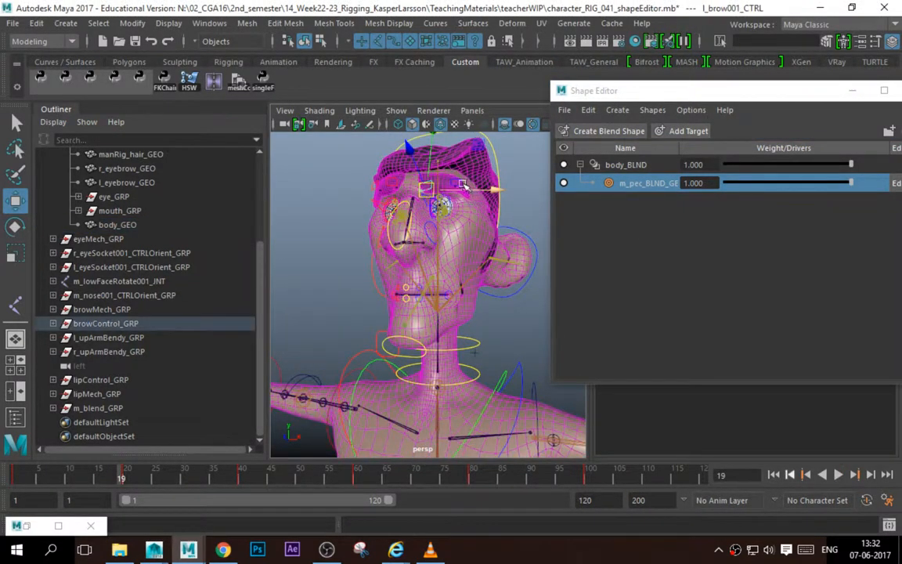
{"action": "left_click", "coordinate": [456, 186]}
{"action": "left_click_drag", "start_coordinate": [668, 472], "coordinate": [161, 477], "text": "shift"}
{"action": "right_click", "coordinate": [161, 475]}
{"action": "left_click", "coordinate": [202, 312]}
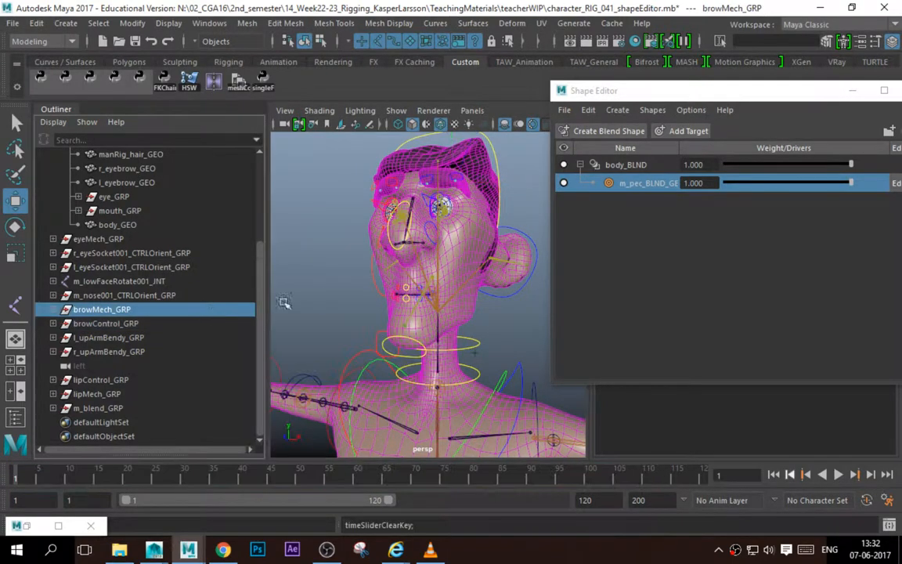
{"action": "scroll", "coordinate": [513, 271], "scroll_direction": "down", "scroll_amount": 5}
{"action": "left_click", "coordinate": [514, 298]}
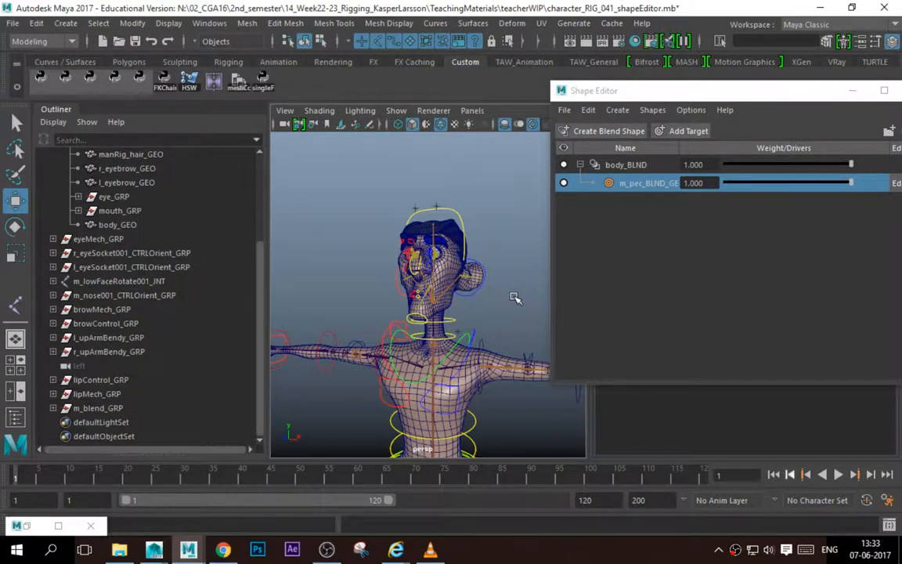
{"action": "left_click", "coordinate": [460, 269]}
{"action": "key", "text": "f"}
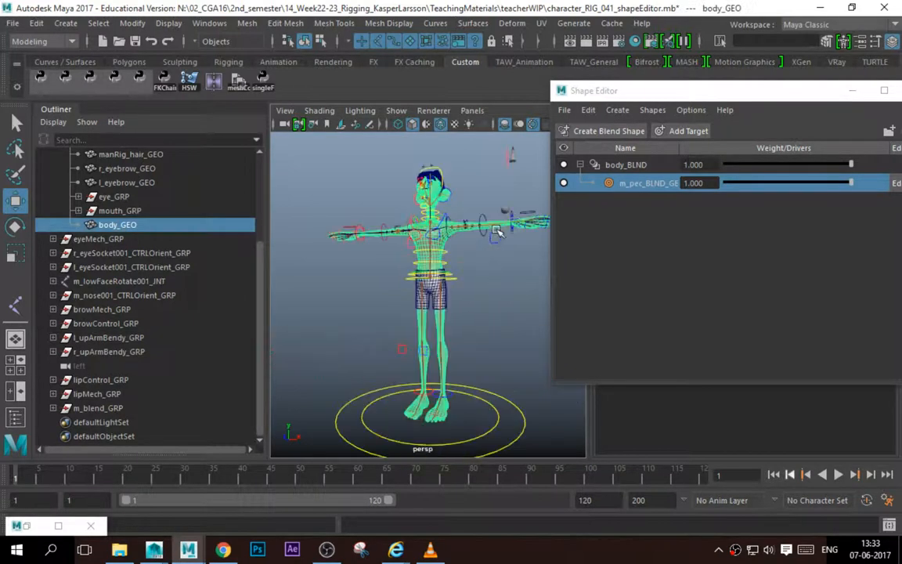
{"action": "left_click", "coordinate": [483, 255]}
{"action": "scroll", "coordinate": [456, 178], "scroll_direction": "up", "scroll_amount": 10}
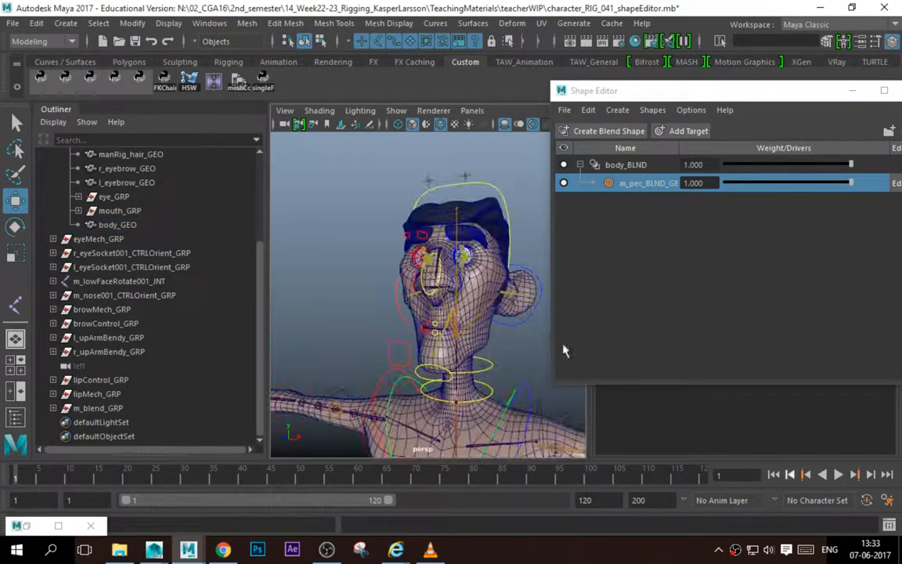
Select the left lip corner driver control and play its animation to frame 31 to inspect the mouth corner.
{"action": "left_click", "coordinate": [465, 245]}
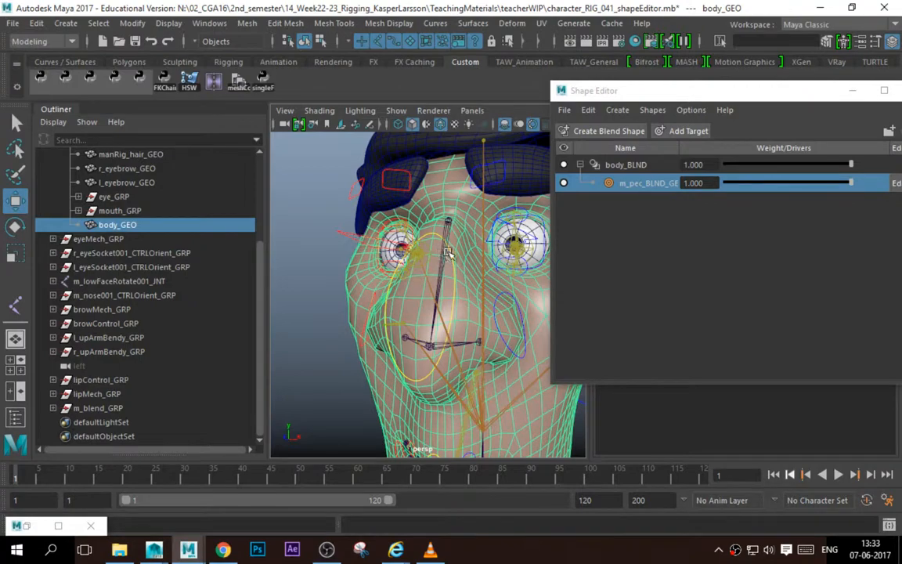
{"action": "left_click_drag", "start_coordinate": [481, 217], "coordinate": [387, 327], "text": "alt"}
{"action": "left_click", "coordinate": [368, 322]}
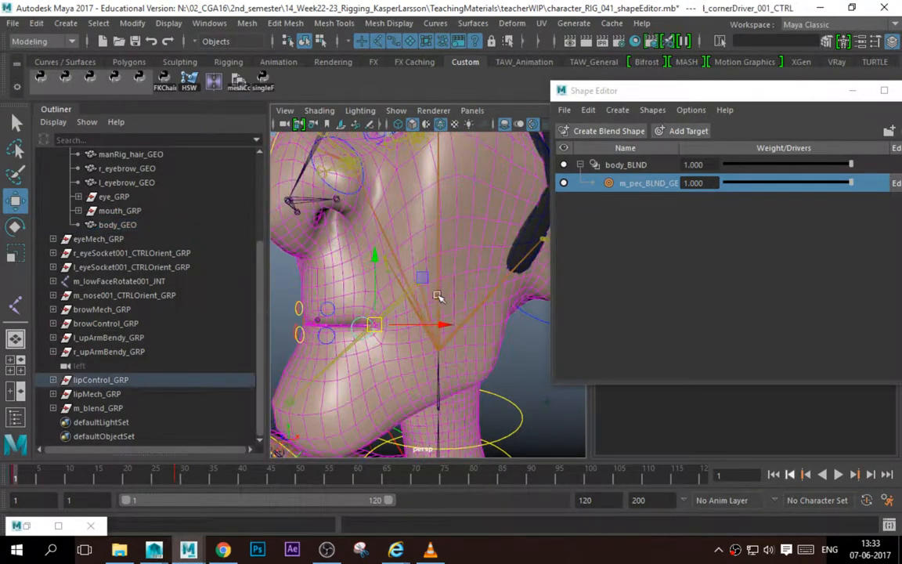
{"action": "key", "text": "alt+v"}
{"action": "key", "text": "Escape"}
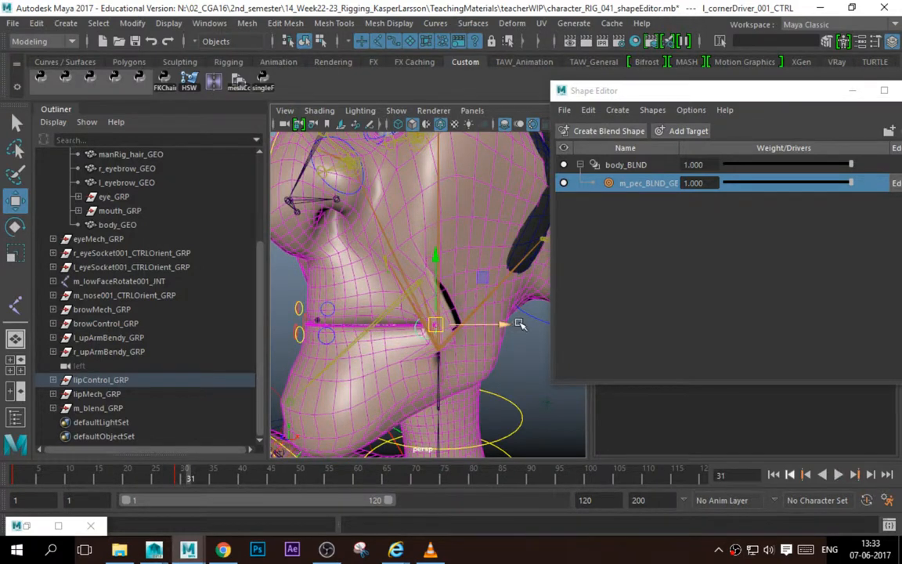
At frame 30, add a new blend shape target to body_BLND for the selected body_GEO.
{"action": "left_click", "coordinate": [695, 268]}
{"action": "left_click", "coordinate": [489, 214]}
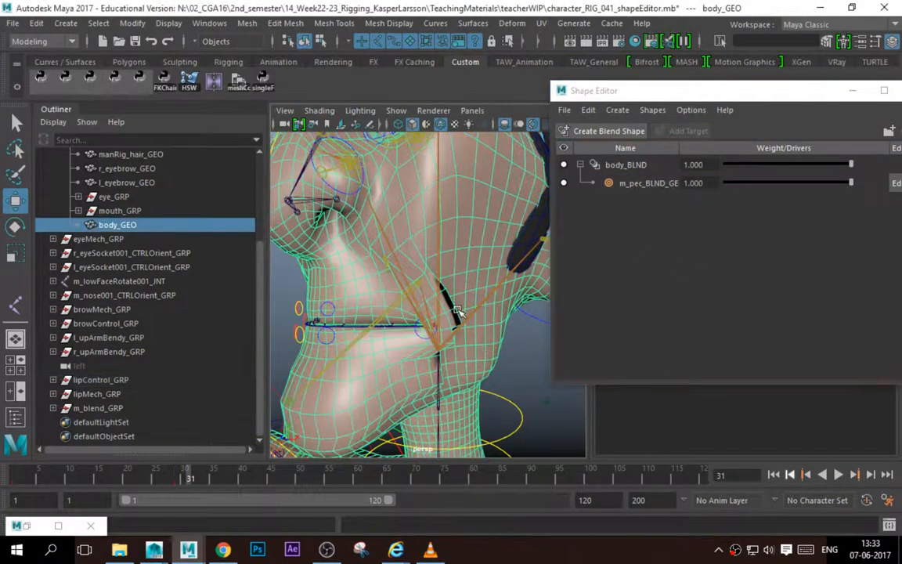
{"action": "mouse_move", "coordinate": [210, 481]}
{"action": "left_mouse_down"}
{"action": "mouse_move", "coordinate": [121, 479]}
{"action": "mouse_move", "coordinate": [184, 478]}
{"action": "left_mouse_up"}
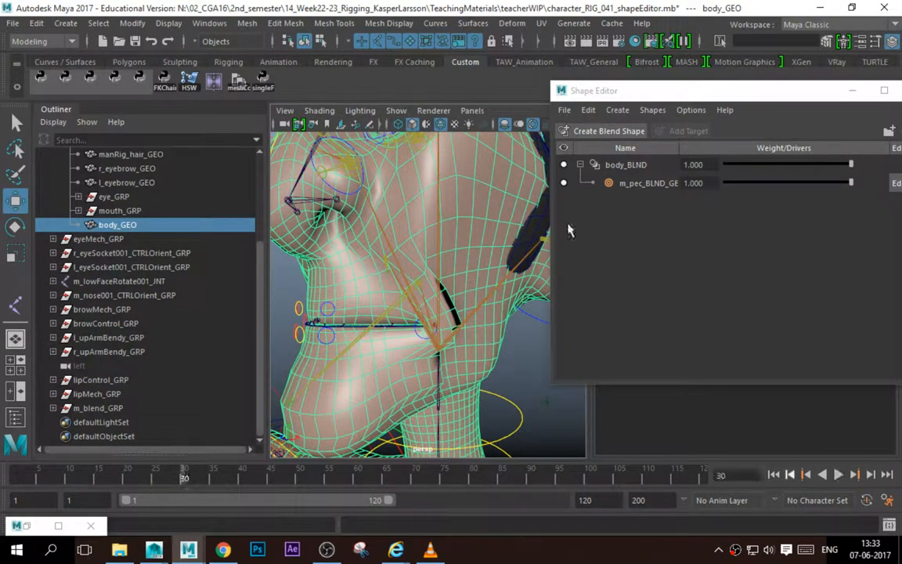
{"action": "left_click", "coordinate": [636, 180]}
{"action": "left_click", "coordinate": [626, 164]}
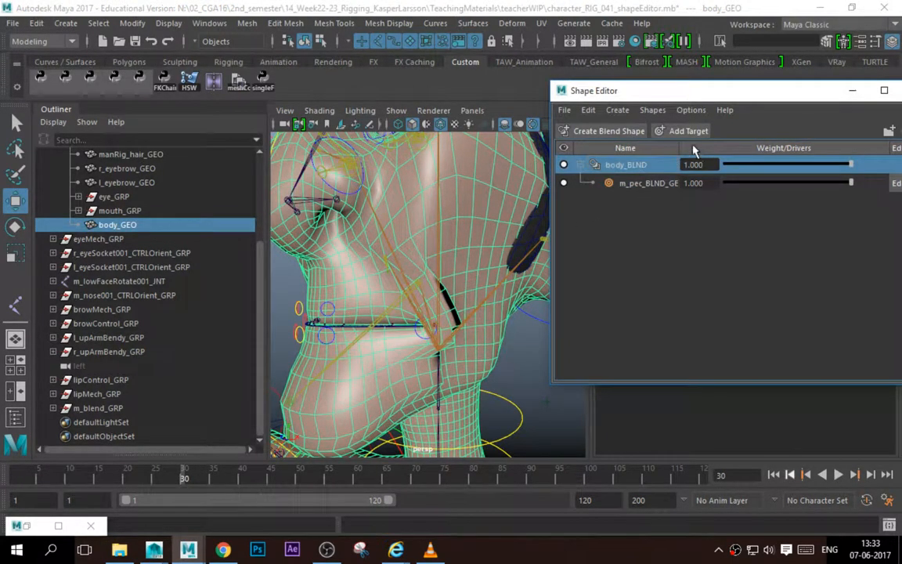
{"action": "left_click", "coordinate": [687, 130]}
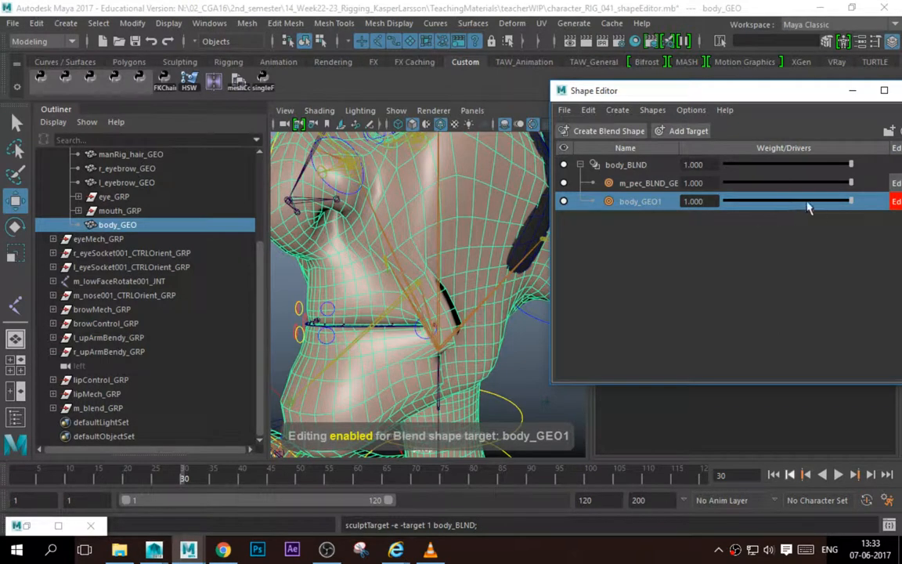
Rename the new target under body_BLND to l_lipCornerCorrective_BLND.
{"action": "left_click_drag", "start_coordinate": [706, 203], "coordinate": [636, 220]}
{"action": "left_click_drag", "start_coordinate": [771, 90], "coordinate": [681, 94]}
{"action": "left_click", "coordinate": [664, 209]}
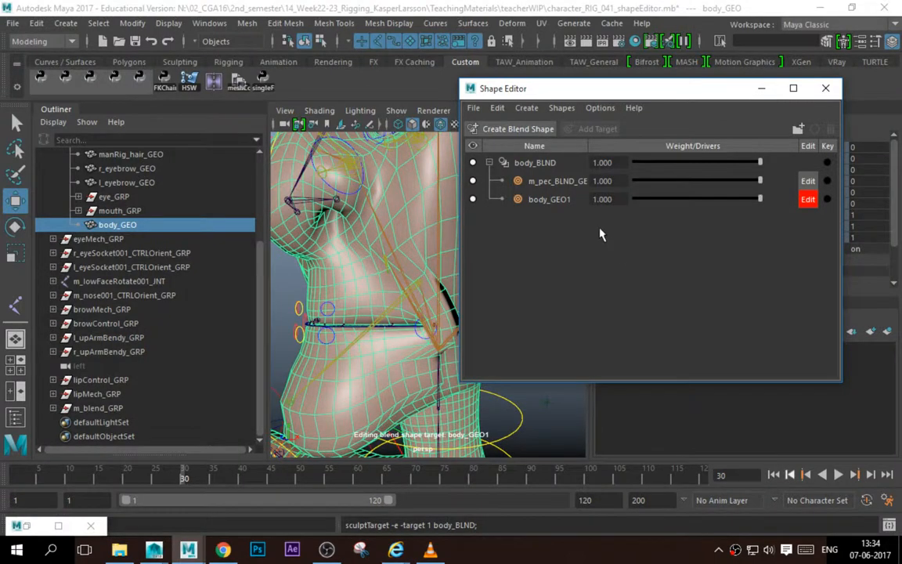
{"action": "left_click", "coordinate": [555, 199]}
{"action": "double_click", "coordinate": [561, 201]}
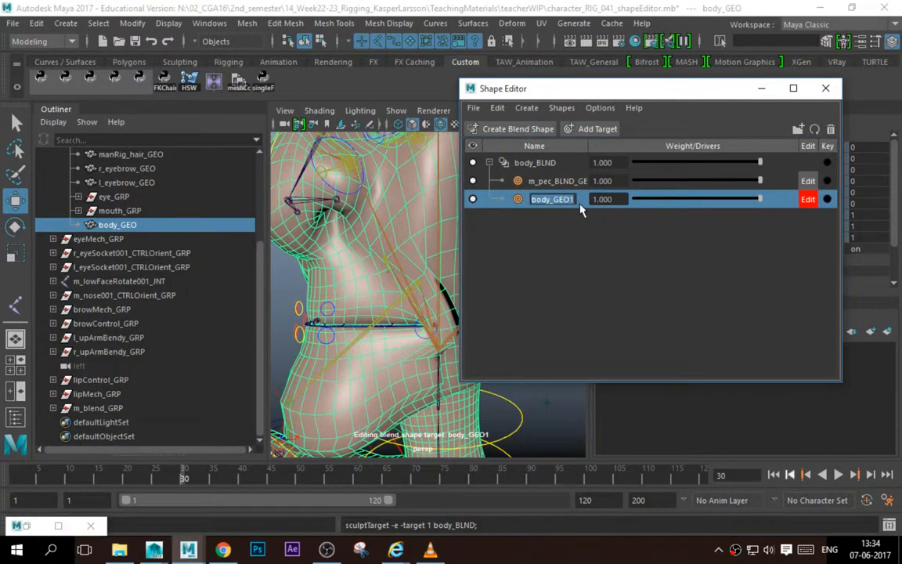
{"action": "key", "text": "BackSpace"}
{"action": "type", "text": "l_mus"}
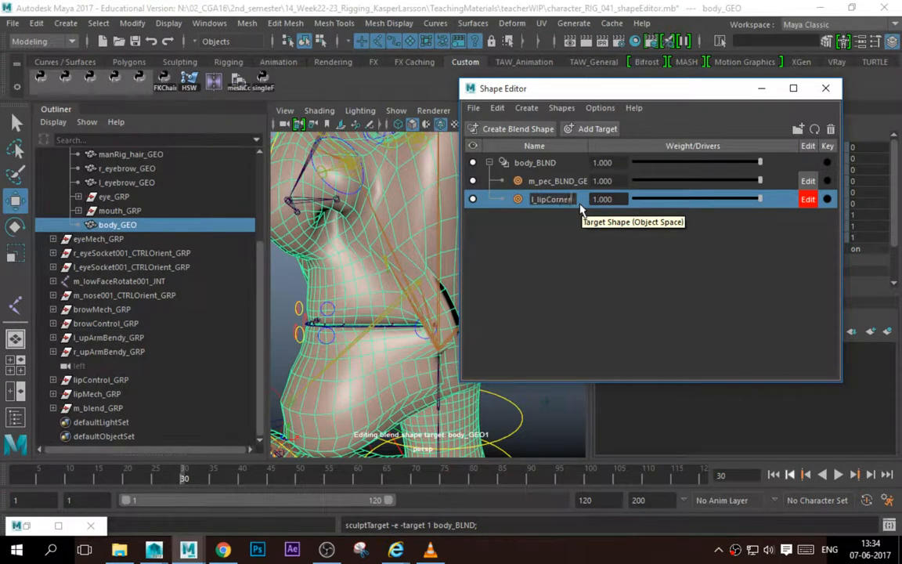
{"action": "type", "text": "CornerCorrective_BLN"}
{"action": "key", "text": "Return"}
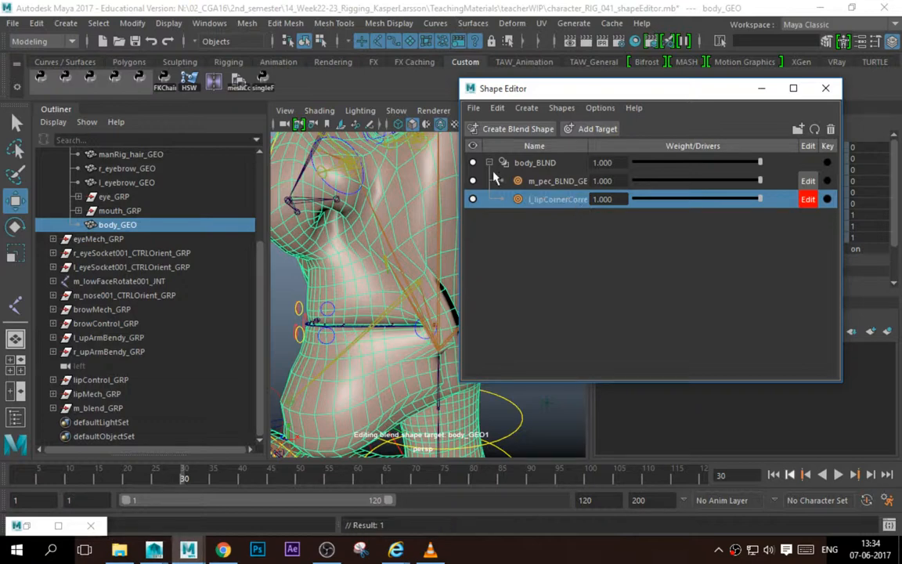
Widen the Shape Editor and its Name column to show full target names, and narrow the outliner.
{"action": "left_click_drag", "start_coordinate": [461, 180], "coordinate": [379, 181]}
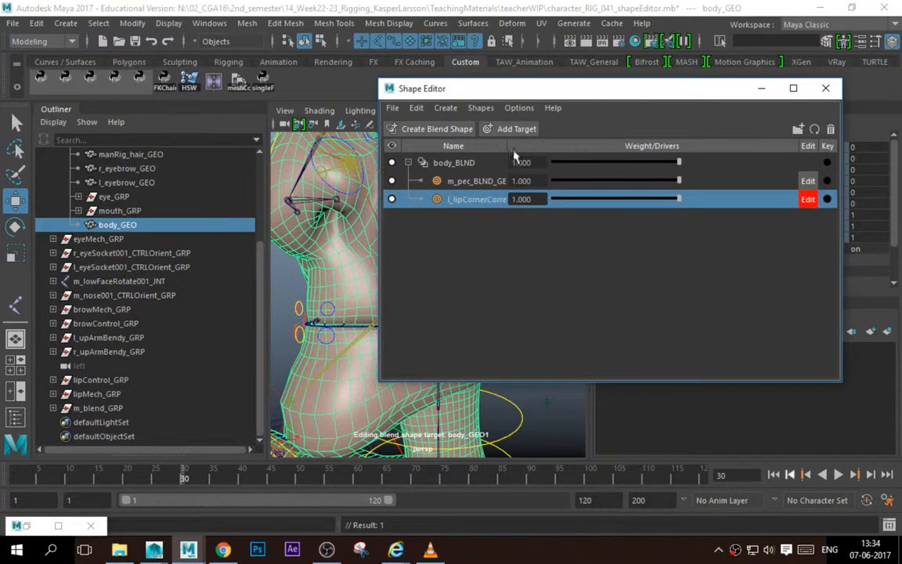
{"action": "left_click_drag", "start_coordinate": [510, 147], "coordinate": [571, 146]}
{"action": "left_click", "coordinate": [553, 295]}
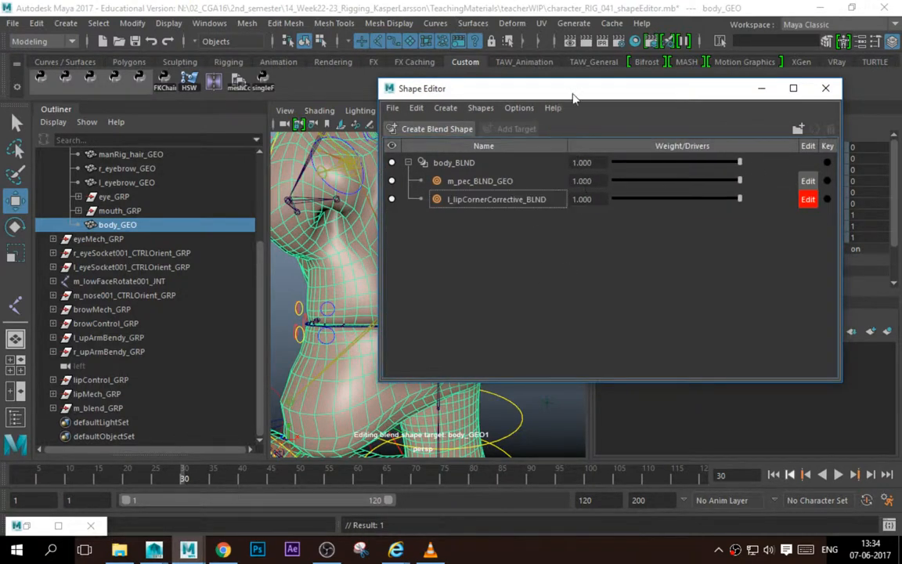
{"action": "left_click_drag", "start_coordinate": [572, 93], "coordinate": [629, 125]}
{"action": "left_click_drag", "start_coordinate": [374, 224], "coordinate": [161, 219], "text": "alt"}
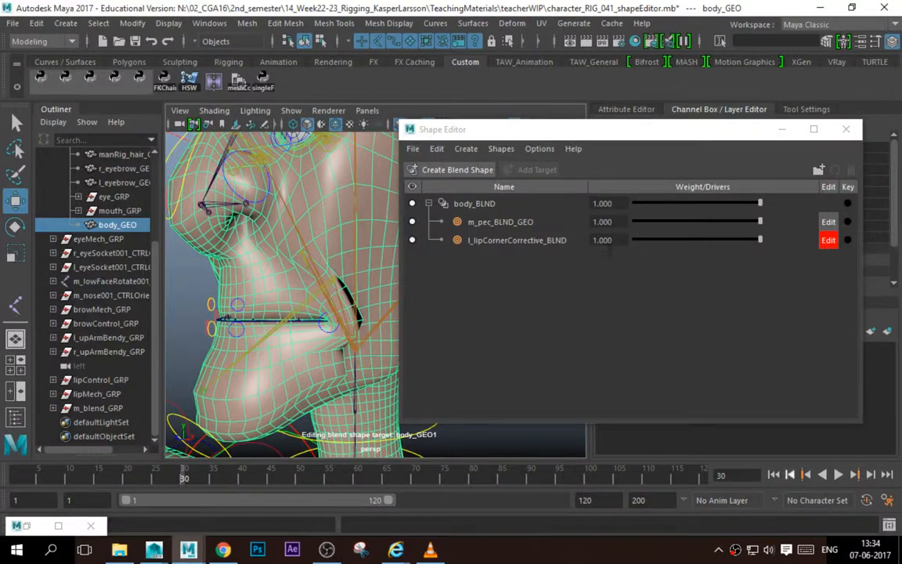
Isolate body_GEO in the viewport and frame the creased left lip corner.
{"action": "double_click", "coordinate": [601, 240]}
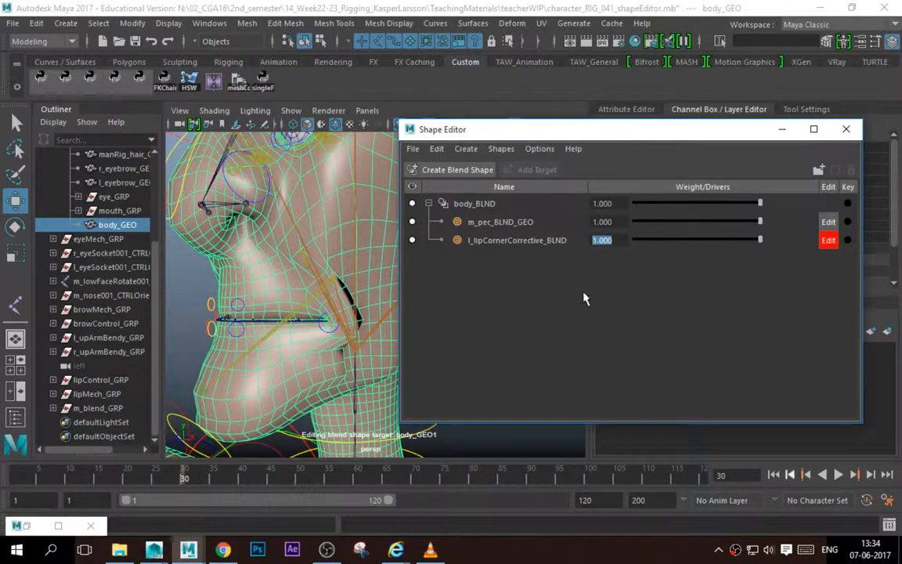
{"action": "left_click", "coordinate": [328, 225]}
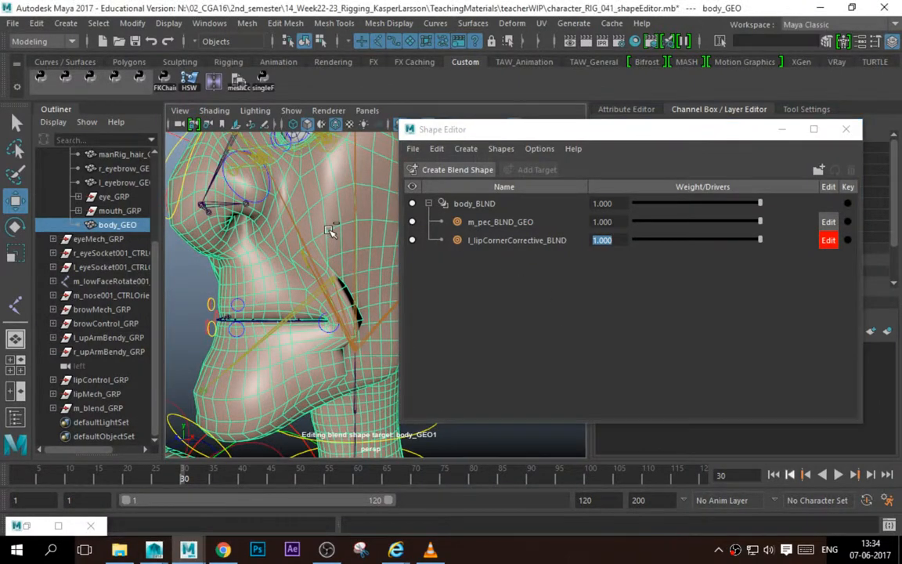
{"action": "key", "text": "ctrl+1"}
{"action": "right_click_drag", "start_coordinate": [335, 298], "coordinate": [353, 324], "text": "alt"}
{"action": "middle_click_drag", "start_coordinate": [353, 324], "coordinate": [374, 267], "text": "alt"}
{"action": "left_click_drag", "start_coordinate": [374, 267], "coordinate": [326, 264], "text": "alt"}
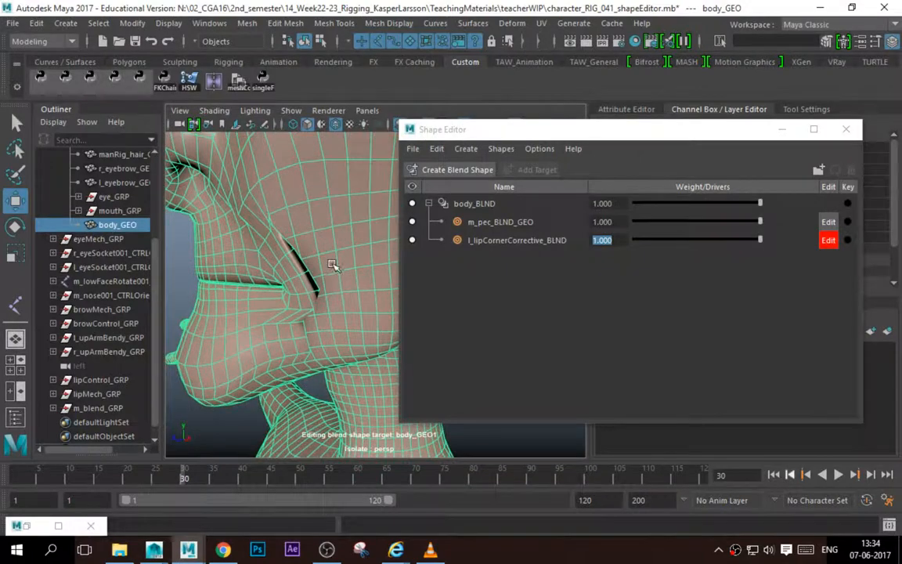
Select a body_GEO face at the left lip corner with a soft selection falloff, and move the Shape Editor below the face.
{"action": "right_click_drag", "start_coordinate": [321, 251], "coordinate": [318, 264]}
{"action": "left_click", "coordinate": [319, 265]}
{"action": "key", "text": "b"}
{"action": "left_click_drag", "start_coordinate": [338, 298], "coordinate": [304, 280]}
{"action": "left_click_drag", "start_coordinate": [562, 132], "coordinate": [547, 338]}
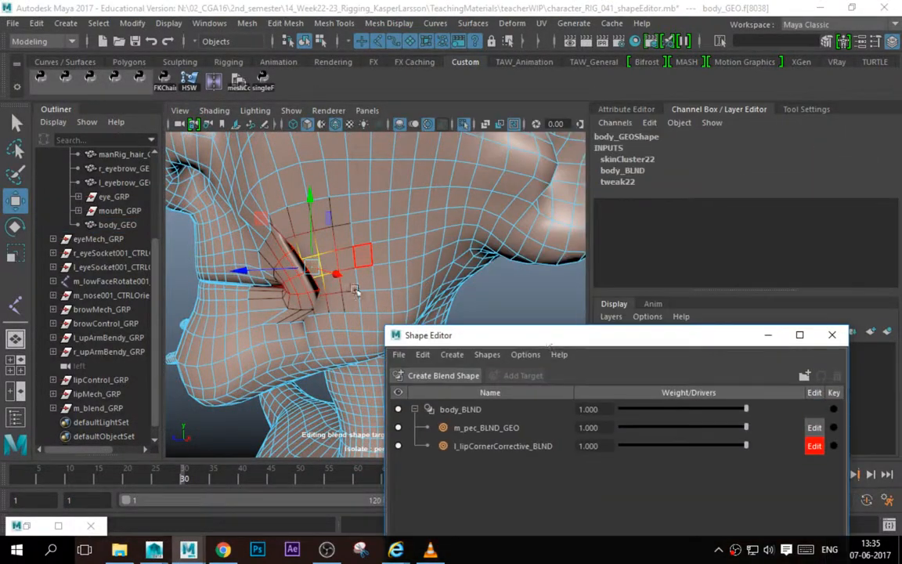
Try to pull the soft-selected cheek faces away from the left lip corner crease.
{"action": "middle_click_drag", "start_coordinate": [313, 270], "coordinate": [354, 250], "text": "alt"}
{"action": "right_click_drag", "start_coordinate": [354, 250], "coordinate": [379, 252], "text": "alt"}
{"action": "left_click_drag", "start_coordinate": [356, 223], "coordinate": [385, 220]}
{"action": "key", "text": "ctrl+z"}
{"action": "key", "text": "ctrl+z"}
{"action": "key", "text": "ctrl+z"}
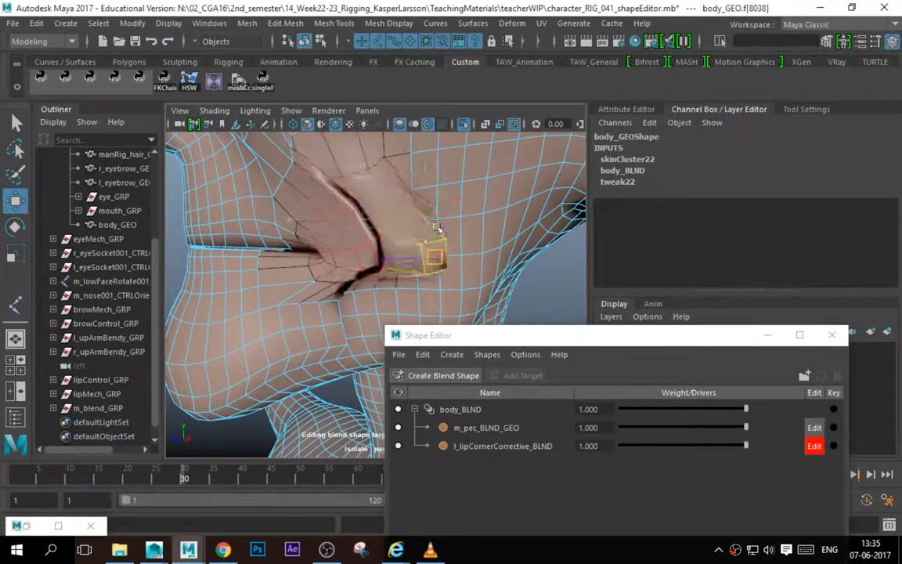
Set the Move tool's soft selection falloff mode to Surface, and place the Shape Editor clear of the tool settings.
{"action": "left_click", "coordinate": [807, 111]}
{"action": "left_click_drag", "start_coordinate": [648, 337], "coordinate": [285, 330]}
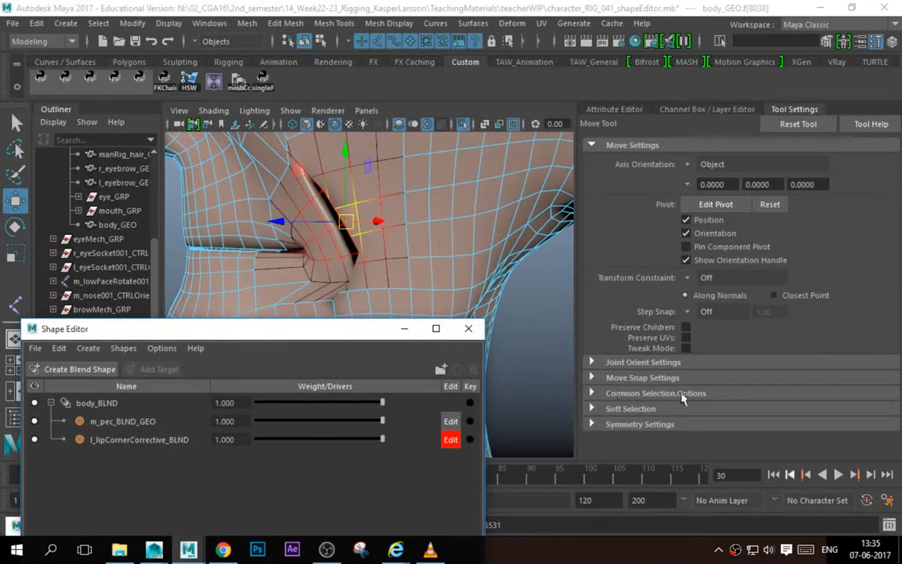
{"action": "left_click", "coordinate": [626, 408]}
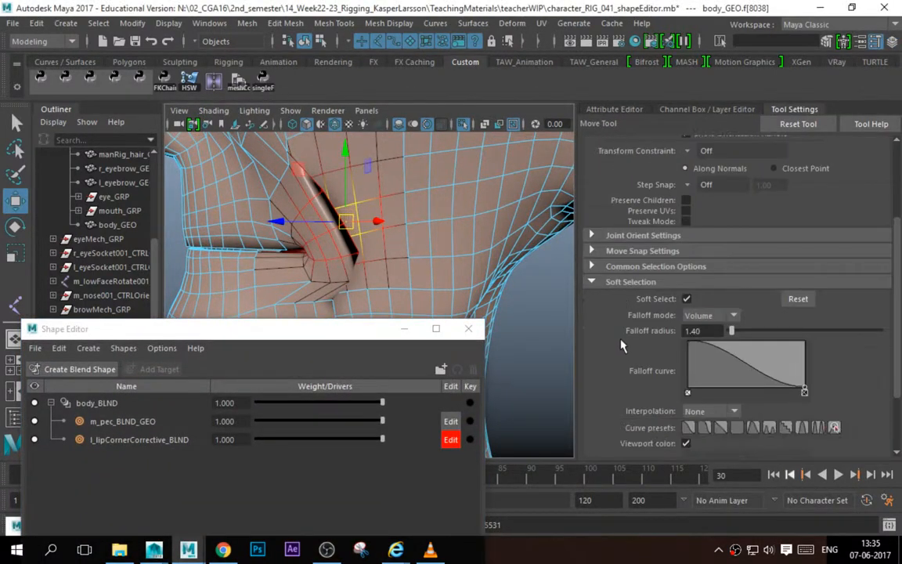
{"action": "left_click", "coordinate": [708, 316]}
{"action": "left_click", "coordinate": [700, 342]}
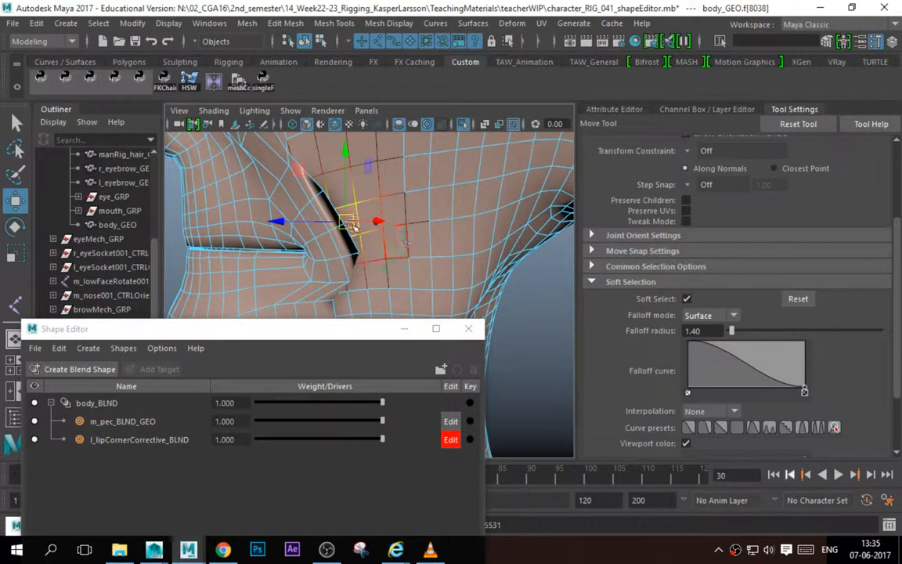
Pull the cheek face beside the left lip corner crease outward with a soft selection falloff radius of 2.80.
{"action": "left_click_drag", "start_coordinate": [349, 223], "coordinate": [388, 249]}
{"action": "key", "text": "ctrl+z"}
{"action": "left_click_drag", "start_coordinate": [366, 240], "coordinate": [408, 251]}
{"action": "left_click_drag", "start_coordinate": [413, 237], "coordinate": [471, 245]}
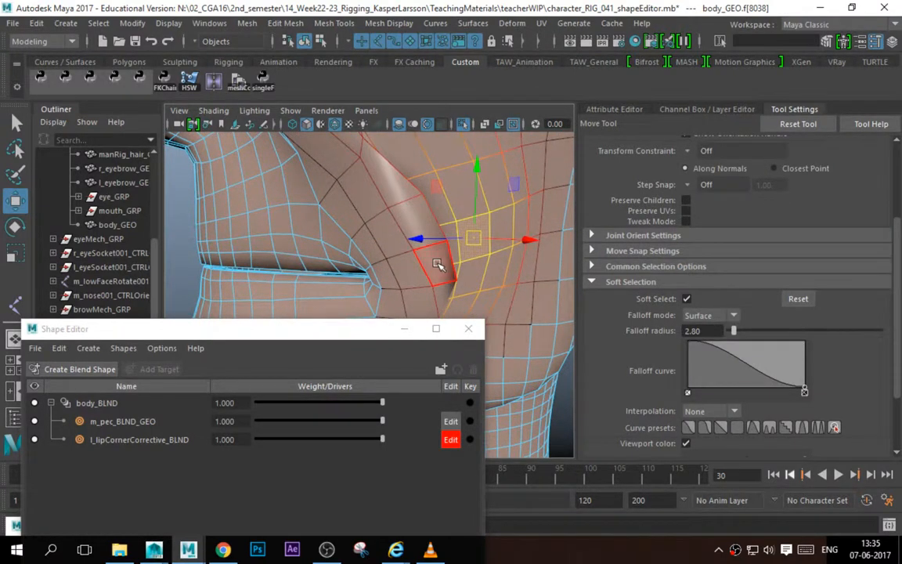
Try to average the vertices of the two faces along the lip corner crease.
{"action": "left_click", "coordinate": [437, 264]}
{"action": "left_click", "coordinate": [425, 221], "text": "shift"}
{"action": "key", "text": "g"}
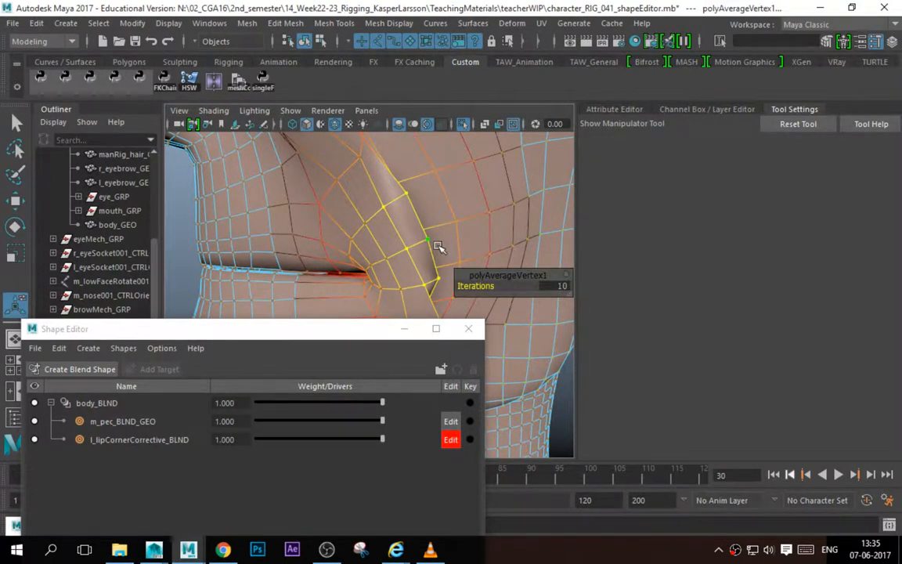
{"action": "key", "text": "ctrl+z"}
{"action": "key", "text": "ctrl+z"}
{"action": "key", "text": "ctrl+z"}
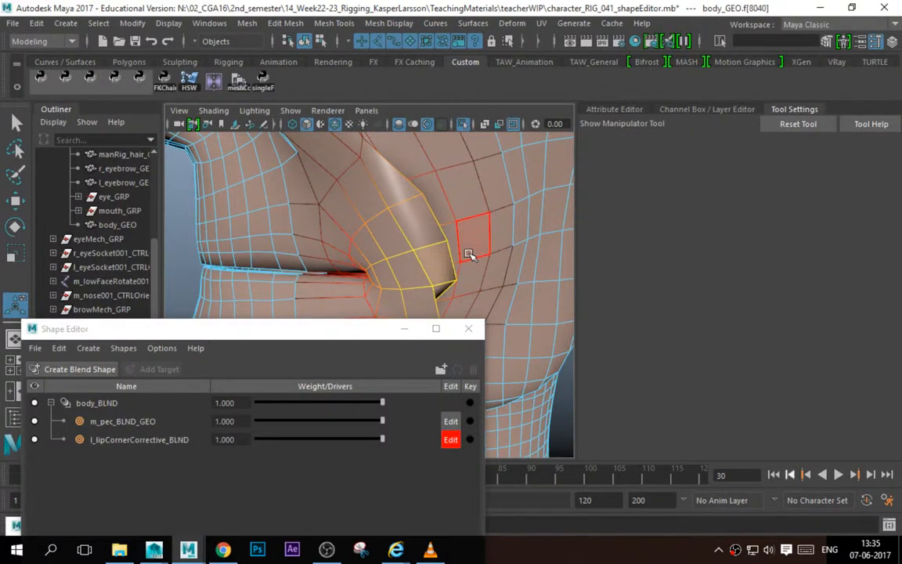
Turn off soft selection and reposition two adjacent vertices at the left lip corner crease.
{"action": "key", "text": "w"}
{"action": "right_click_drag", "start_coordinate": [483, 227], "coordinate": [444, 228]}
{"action": "left_click_drag", "start_coordinate": [473, 227], "coordinate": [364, 235], "text": "alt"}
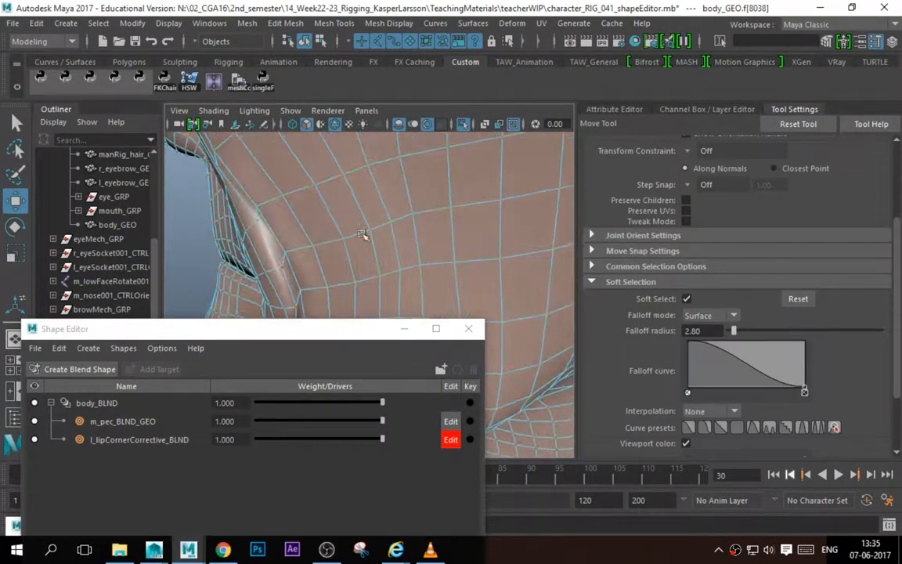
{"action": "left_click", "coordinate": [311, 246]}
{"action": "left_click", "coordinate": [286, 251]}
{"action": "key", "text": "b"}
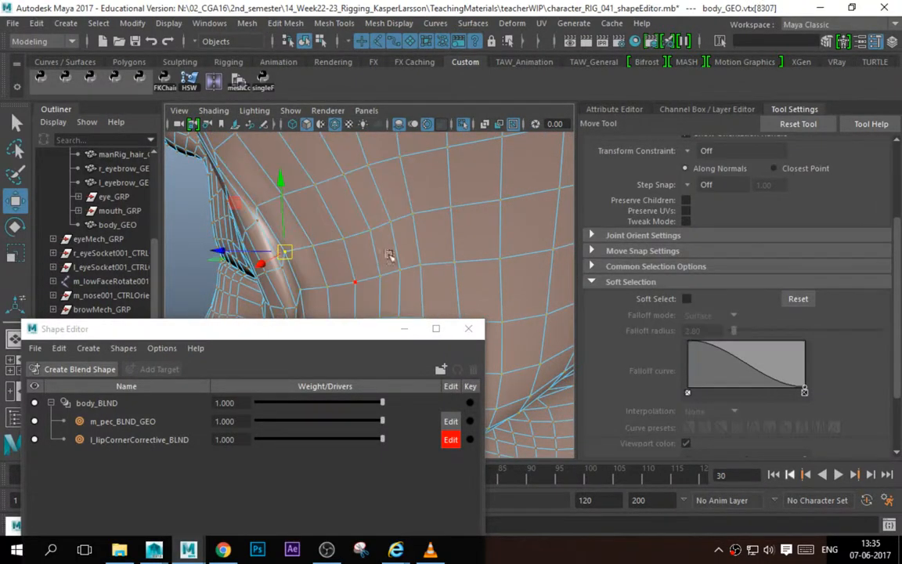
{"action": "right_click_drag", "start_coordinate": [390, 253], "coordinate": [348, 260], "text": "alt"}
{"action": "left_click_drag", "start_coordinate": [347, 279], "coordinate": [433, 249], "text": "alt"}
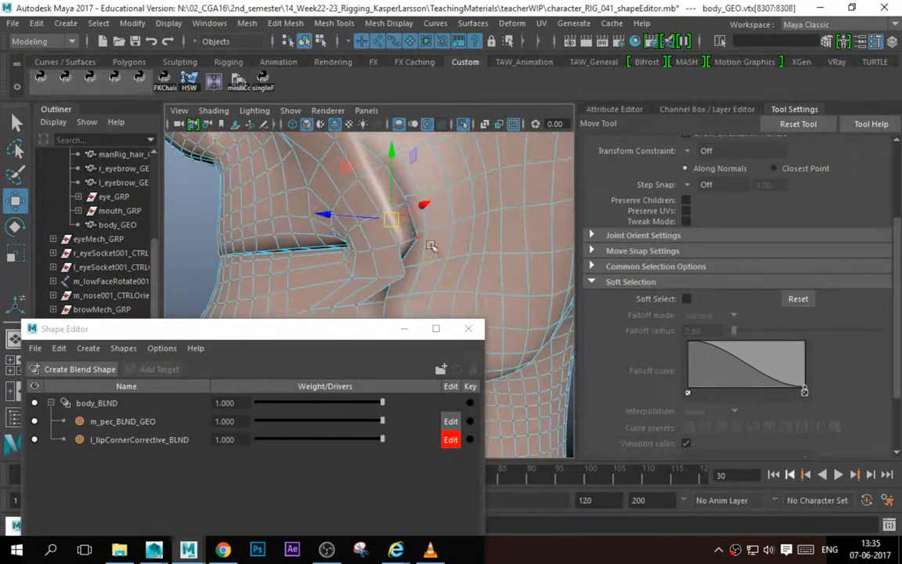
{"action": "left_click", "coordinate": [398, 223], "text": "shift"}
{"action": "left_click_drag", "start_coordinate": [402, 213], "coordinate": [482, 272]}
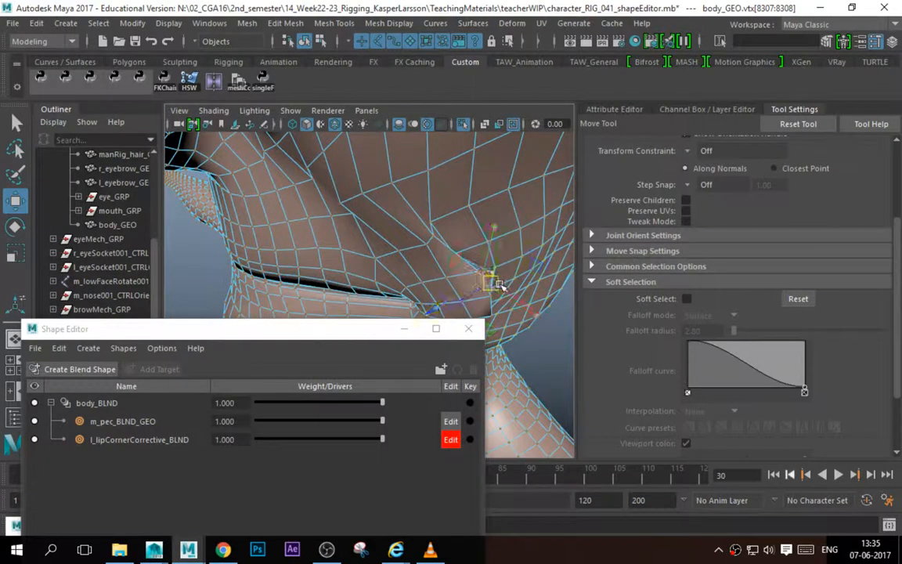
Try to smooth the lip corner crease by averaging the selected vertices.
{"action": "key", "text": "F8"}
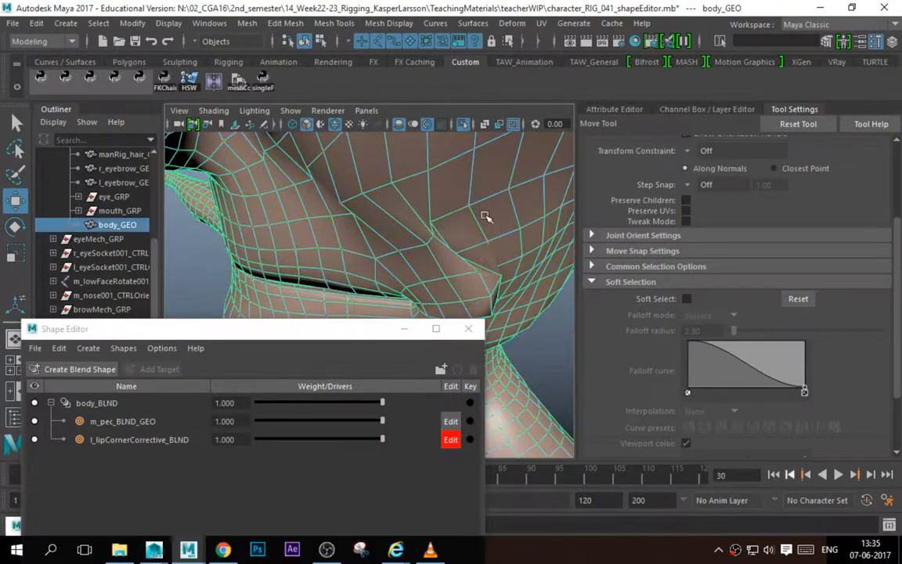
{"action": "key", "text": "F8"}
{"action": "left_click", "coordinate": [456, 253]}
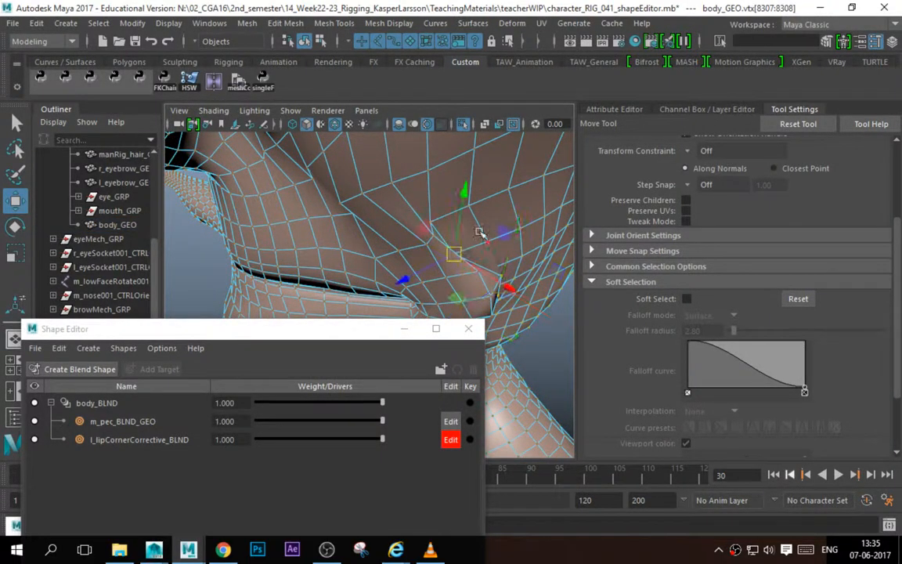
{"action": "left_click_drag", "start_coordinate": [478, 233], "coordinate": [458, 210], "text": "alt"}
{"action": "right_click_drag", "start_coordinate": [475, 219], "coordinate": [523, 209], "text": "shift"}
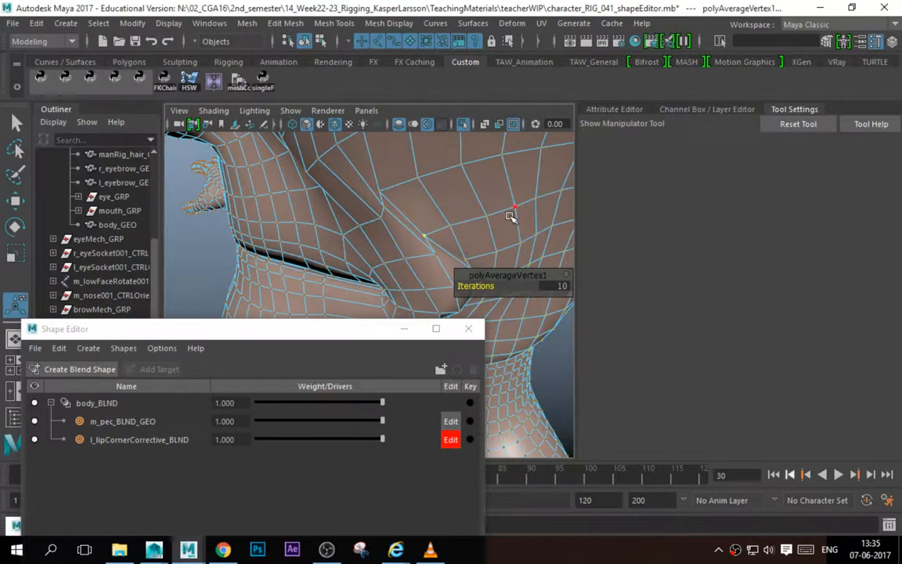
{"action": "key", "text": "ctrl+z"}
Return body_GEO to object mode and activate the Sculpt Tool with the brush size reduced to 0.604.
{"action": "right_click_drag", "start_coordinate": [456, 232], "coordinate": [482, 195]}
{"action": "key", "text": "q"}
{"action": "left_click", "coordinate": [181, 63]}
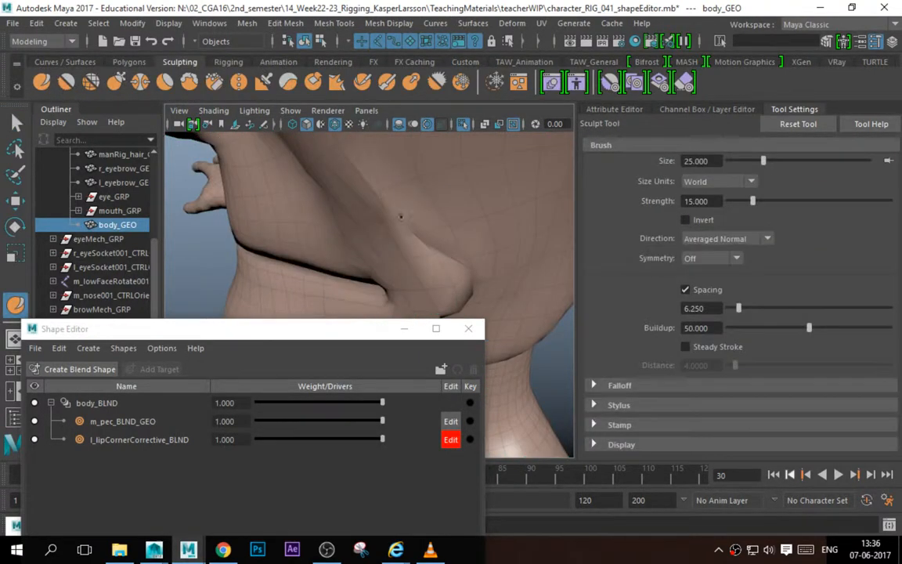
{"action": "left_click_drag", "start_coordinate": [440, 245], "coordinate": [435, 247]}
{"action": "left_click_drag", "start_coordinate": [708, 162], "coordinate": [128, 171], "text": "ctrl"}
{"action": "mouse_move", "coordinate": [693, 166]}
{"action": "left_mouse_down", "text": "ctrl"}
{"action": "mouse_move", "coordinate": [539, 166]}
{"action": "mouse_move", "coordinate": [322, 185]}
{"action": "left_mouse_up", "text": "ctrl"}
{"action": "key", "text": "b"}
{"action": "left_click_drag", "start_coordinate": [408, 211], "coordinate": [49, 237]}
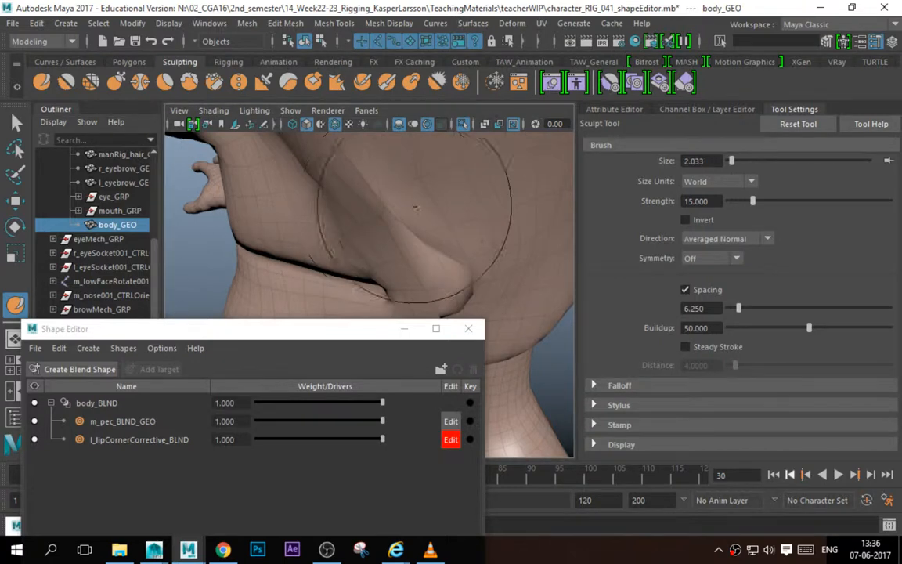
{"action": "left_click_drag", "start_coordinate": [386, 214], "coordinate": [360, 219]}
{"action": "left_click_drag", "start_coordinate": [441, 252], "coordinate": [450, 185], "text": "alt"}
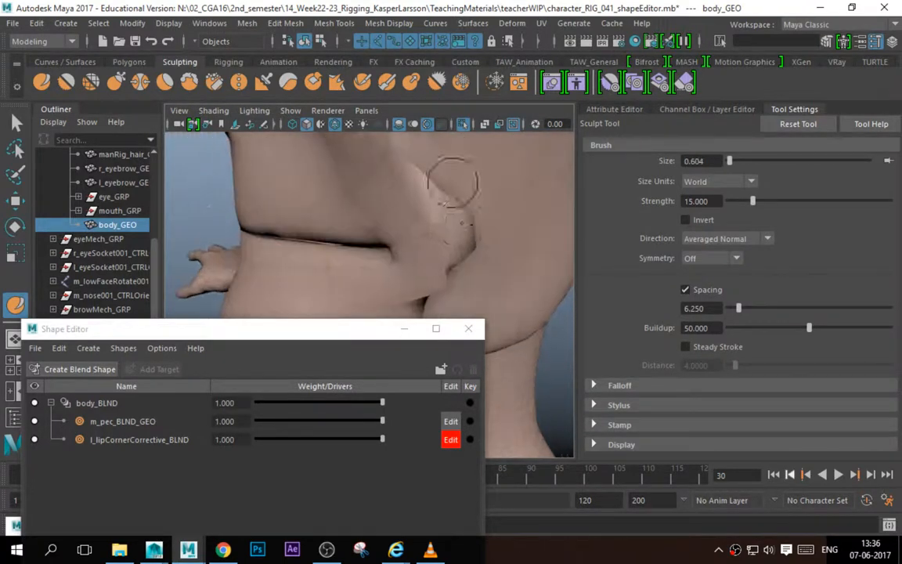
Smooth the bulge and crease around the left lip corner with a brush size of 1.884.
{"action": "key", "text": "b"}
{"action": "left_click_drag", "start_coordinate": [491, 225], "coordinate": [530, 226]}
{"action": "mouse_move", "coordinate": [479, 258]}
{"action": "left_mouse_down", "text": "shift"}
{"action": "mouse_move", "coordinate": [423, 229]}
{"action": "mouse_move", "coordinate": [397, 196]}
{"action": "mouse_move", "coordinate": [386, 149]}
{"action": "mouse_move", "coordinate": [368, 139]}
{"action": "mouse_move", "coordinate": [447, 280]}
{"action": "mouse_move", "coordinate": [428, 296]}
{"action": "left_mouse_up", "text": "shift"}
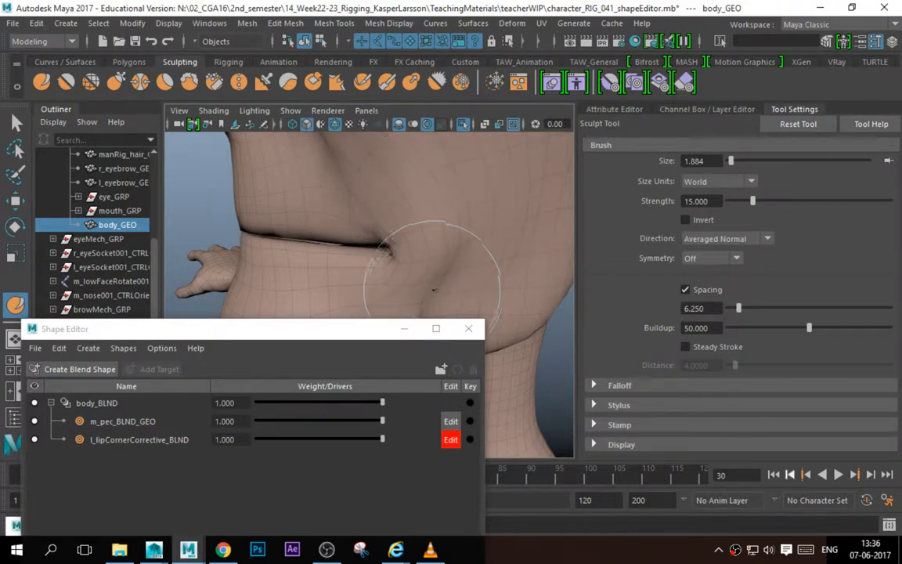
{"action": "mouse_move", "coordinate": [407, 248]}
{"action": "left_mouse_down", "text": "alt"}
{"action": "mouse_move", "coordinate": [408, 239]}
{"action": "mouse_move", "coordinate": [383, 244]}
{"action": "mouse_move", "coordinate": [374, 232]}
{"action": "mouse_move", "coordinate": [440, 194]}
{"action": "left_mouse_up", "text": "alt"}
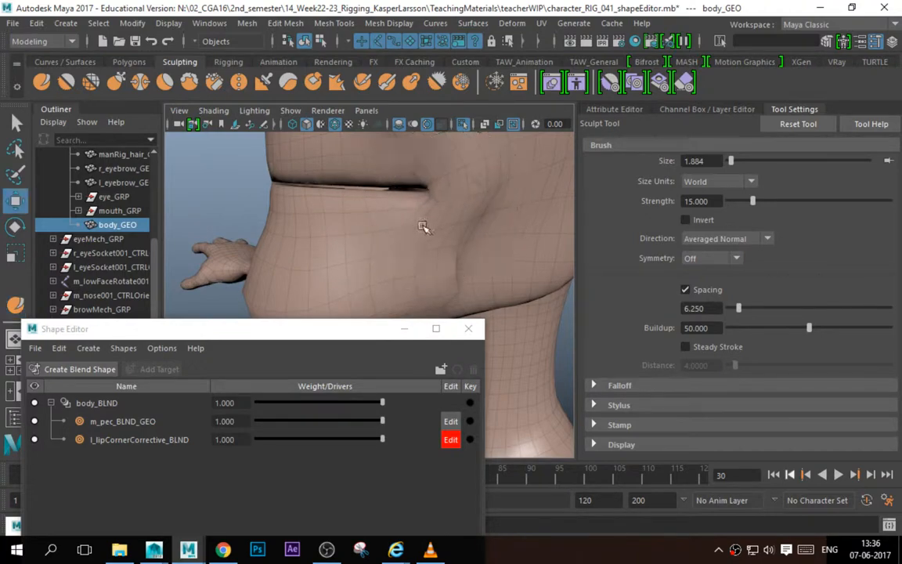
Select an edge on the lower lip rim with the Move tool, and enable soft selection with a 1.35 falloff radius.
{"action": "key", "text": "w"}
{"action": "key", "text": "F10"}
{"action": "left_click", "coordinate": [366, 205]}
{"action": "left_click_drag", "start_coordinate": [366, 205], "coordinate": [507, 264], "text": "alt"}
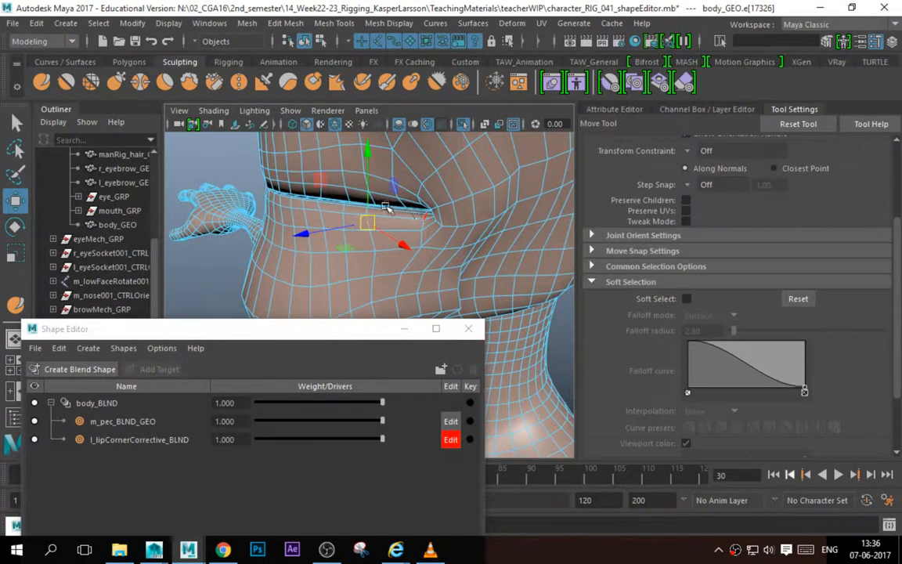
{"action": "right_click_drag", "start_coordinate": [388, 208], "coordinate": [468, 248], "text": "alt"}
{"action": "left_click", "coordinate": [421, 218]}
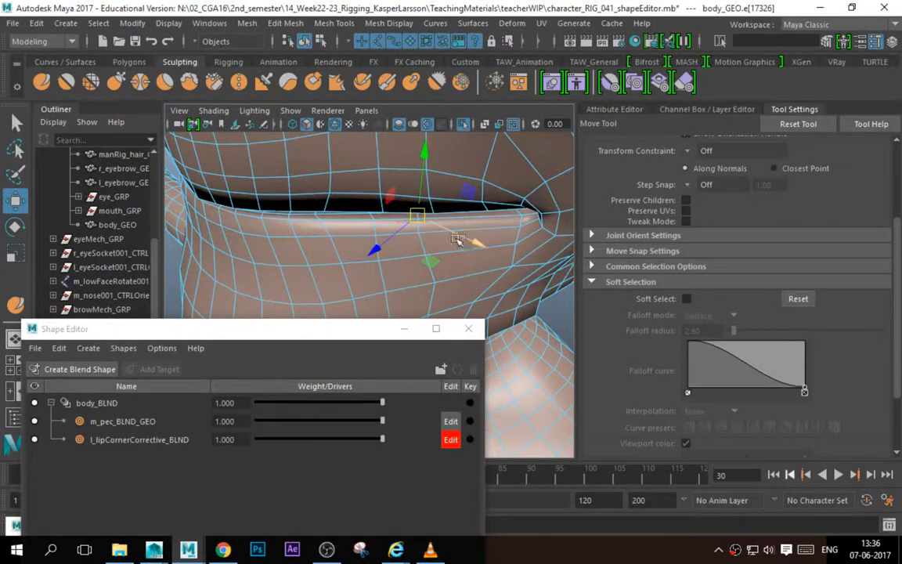
{"action": "key", "text": "b"}
{"action": "left_click_drag", "start_coordinate": [459, 239], "coordinate": [361, 230]}
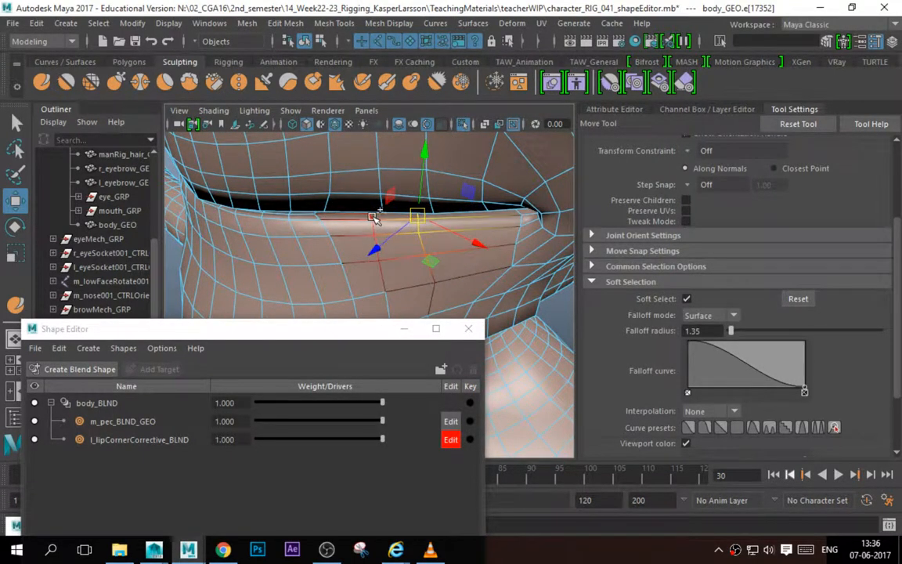
Select further edges along the lower lip rim and adjust them with the soft selection to even out the lip line.
{"action": "left_click", "coordinate": [387, 217]}
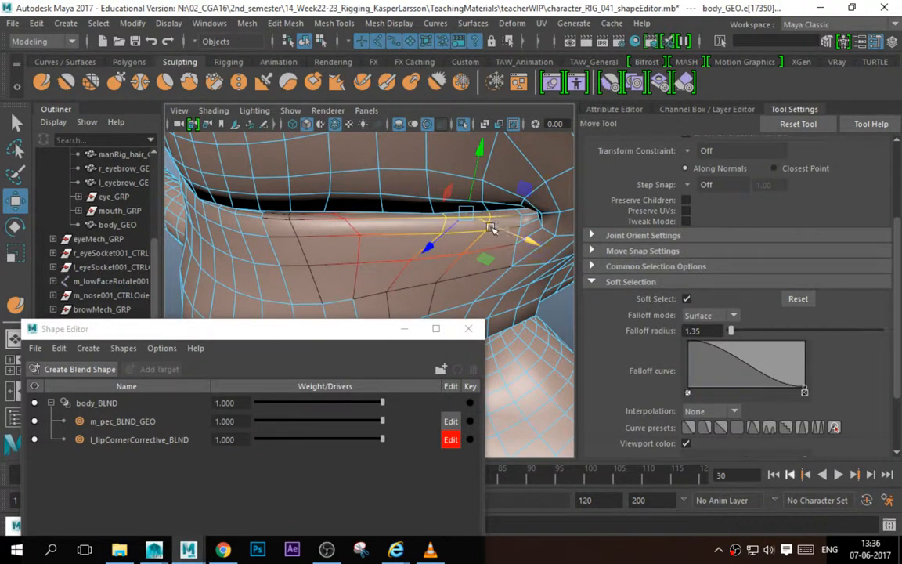
{"action": "left_click", "coordinate": [313, 214]}
{"action": "left_click_drag", "start_coordinate": [429, 219], "coordinate": [441, 205], "text": "alt"}
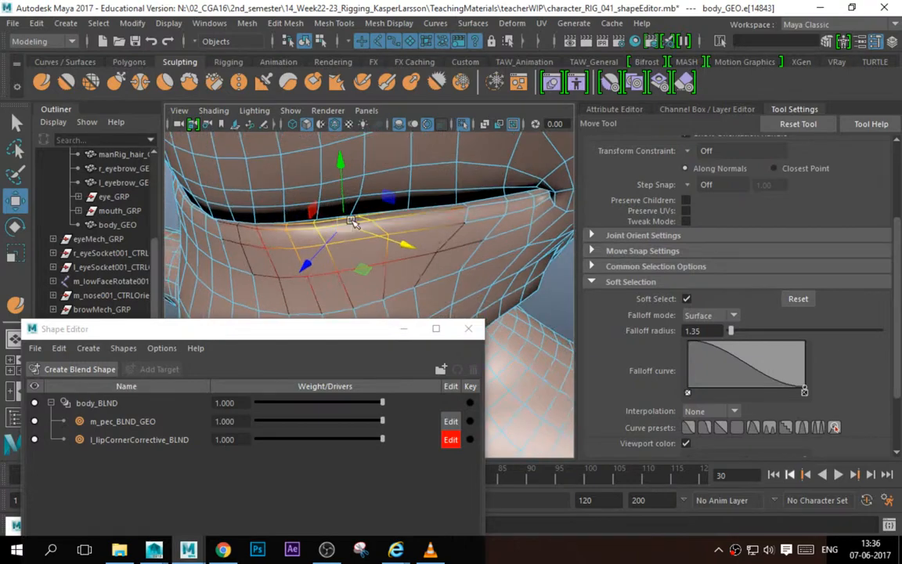
{"action": "left_click_drag", "start_coordinate": [356, 220], "coordinate": [407, 207]}
{"action": "scroll", "coordinate": [407, 214], "scroll_direction": "down", "scroll_amount": 3}
Return to object mode and sculpt the area below the left lip corner with a brush size of 1.044.
{"action": "right_click_drag", "start_coordinate": [410, 274], "coordinate": [440, 253]}
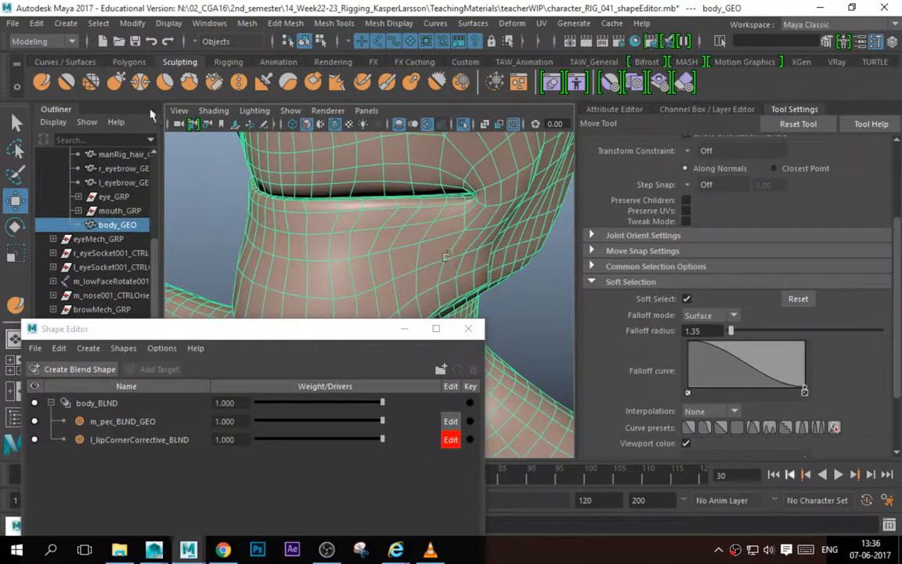
{"action": "left_click", "coordinate": [41, 82]}
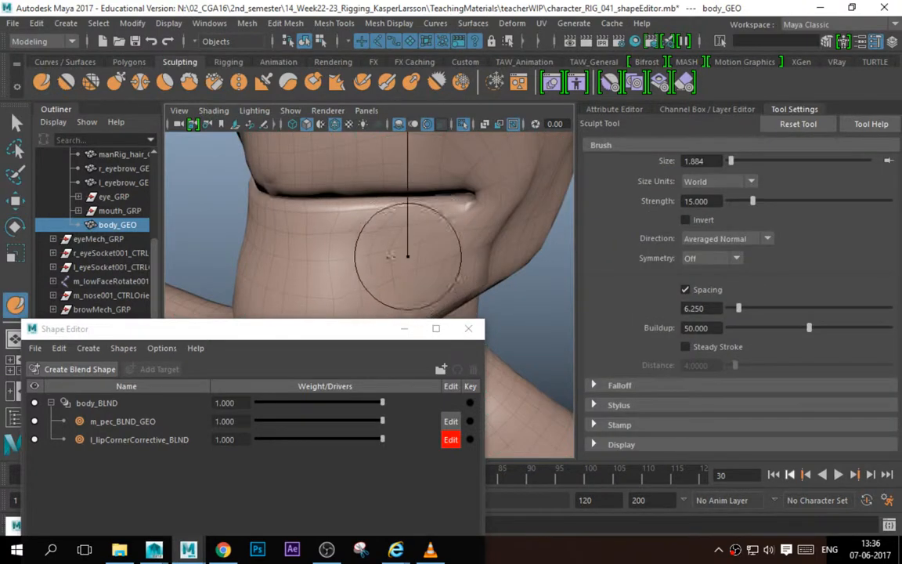
{"action": "left_click_drag", "start_coordinate": [407, 255], "coordinate": [381, 252]}
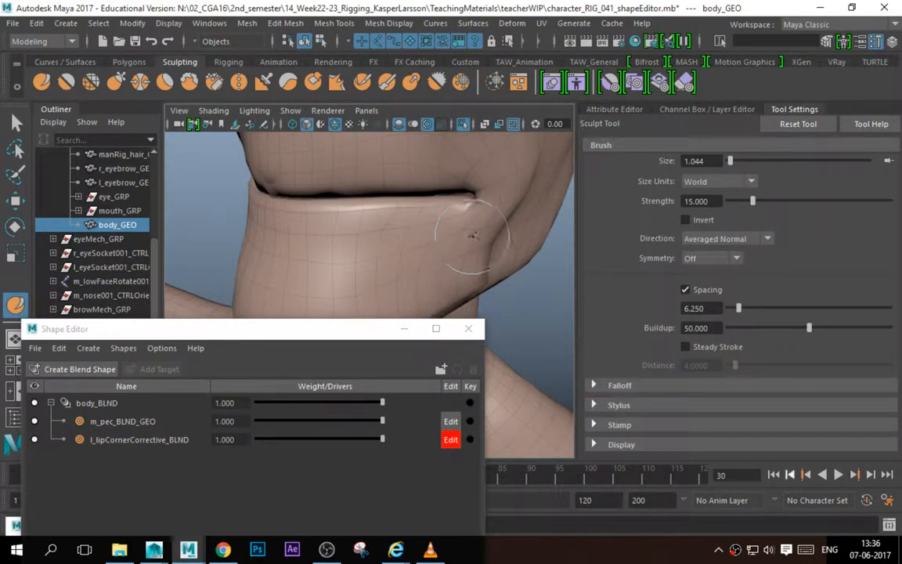
{"action": "left_click_drag", "start_coordinate": [468, 228], "coordinate": [455, 283], "text": "alt"}
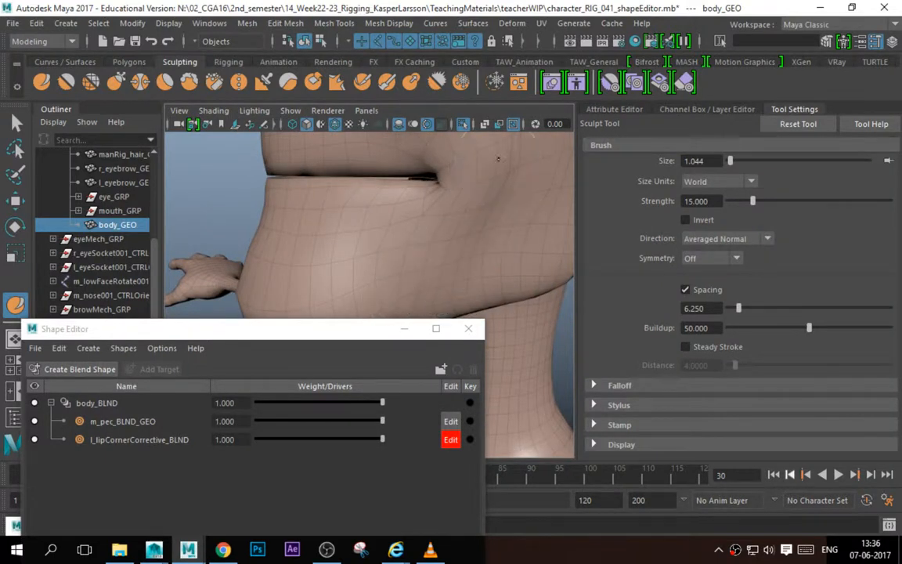
{"action": "mouse_move", "coordinate": [498, 159]}
{"action": "left_mouse_down", "text": "alt"}
{"action": "mouse_move", "coordinate": [490, 261]}
{"action": "mouse_move", "coordinate": [477, 270]}
{"action": "left_mouse_up", "text": "alt"}
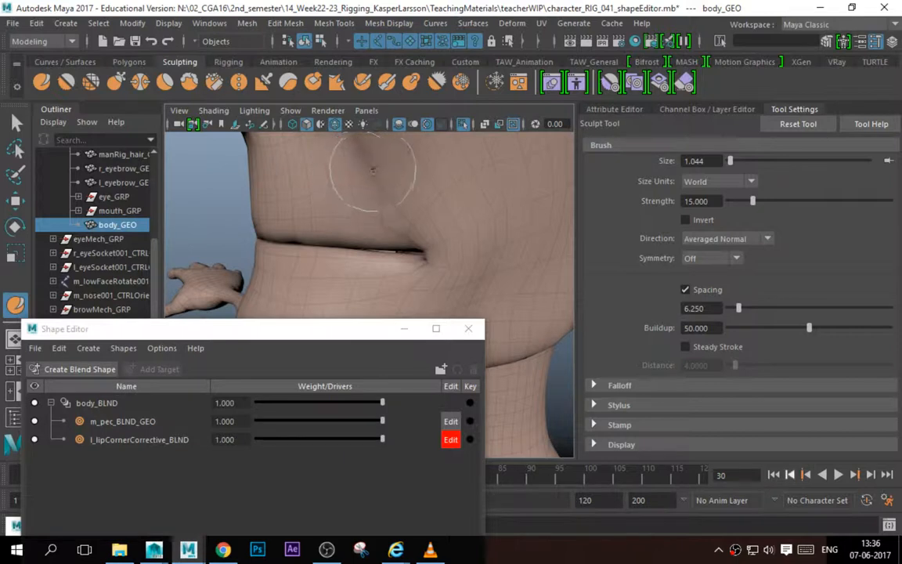
{"action": "left_click_drag", "start_coordinate": [402, 181], "coordinate": [447, 207], "text": "alt"}
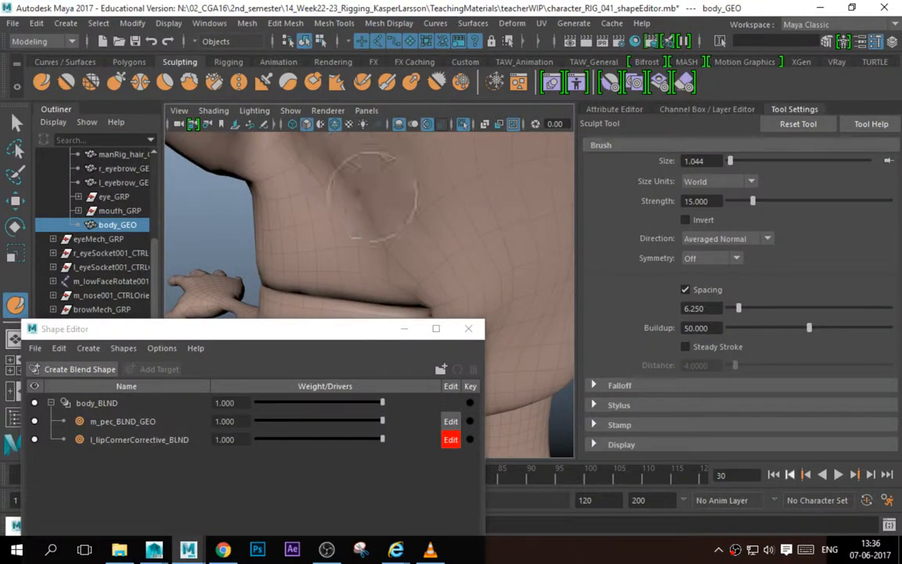
Set the Sculpt Tool brush size to 1.787 and strength to 2.420, and refine the cheek fold above the left lip corner.
{"action": "key", "text": "b"}
{"action": "left_click_drag", "start_coordinate": [378, 188], "coordinate": [413, 188]}
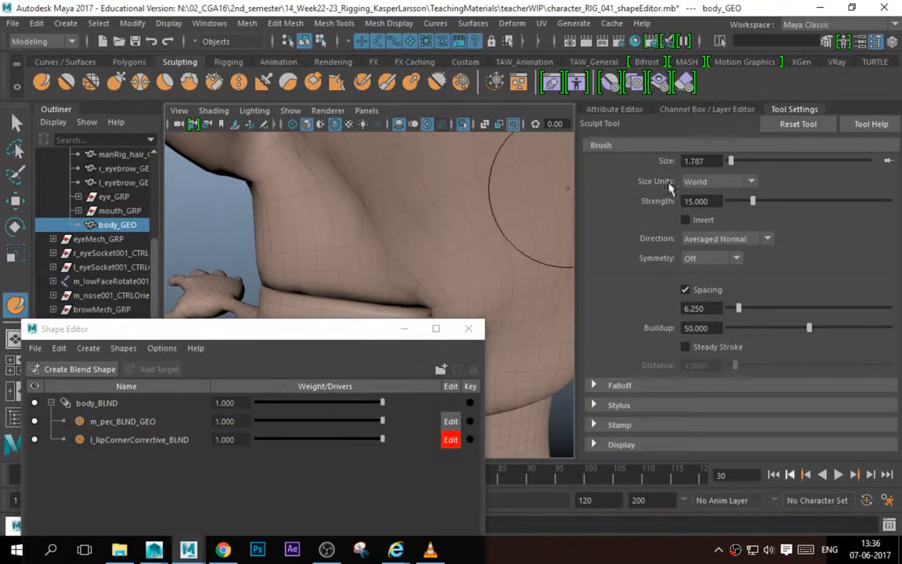
{"action": "mouse_move", "coordinate": [526, 193]}
{"action": "left_mouse_down", "text": "alt"}
{"action": "mouse_move", "coordinate": [467, 217]}
{"action": "mouse_move", "coordinate": [479, 223]}
{"action": "left_mouse_up", "text": "alt"}
{"action": "key", "text": "ctrl+z"}
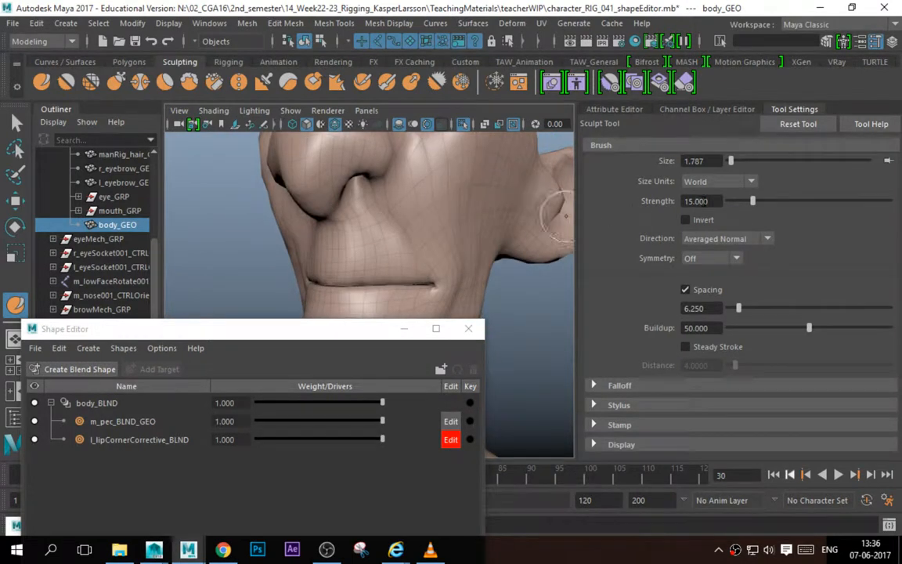
{"action": "left_click_drag", "start_coordinate": [753, 201], "coordinate": [738, 201]}
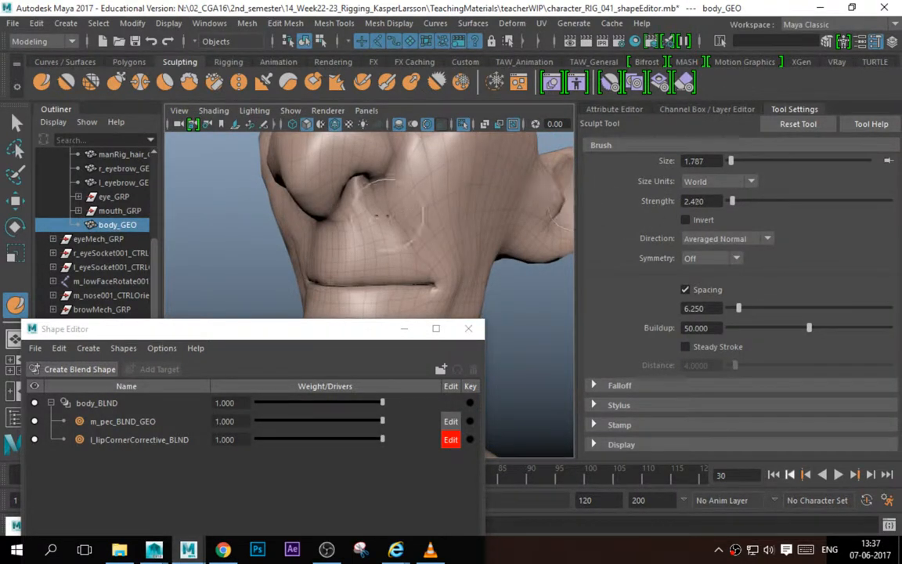
{"action": "mouse_move", "coordinate": [394, 216]}
{"action": "left_mouse_down", "text": "alt"}
{"action": "mouse_move", "coordinate": [424, 221]}
{"action": "mouse_move", "coordinate": [382, 202]}
{"action": "left_mouse_up", "text": "alt"}
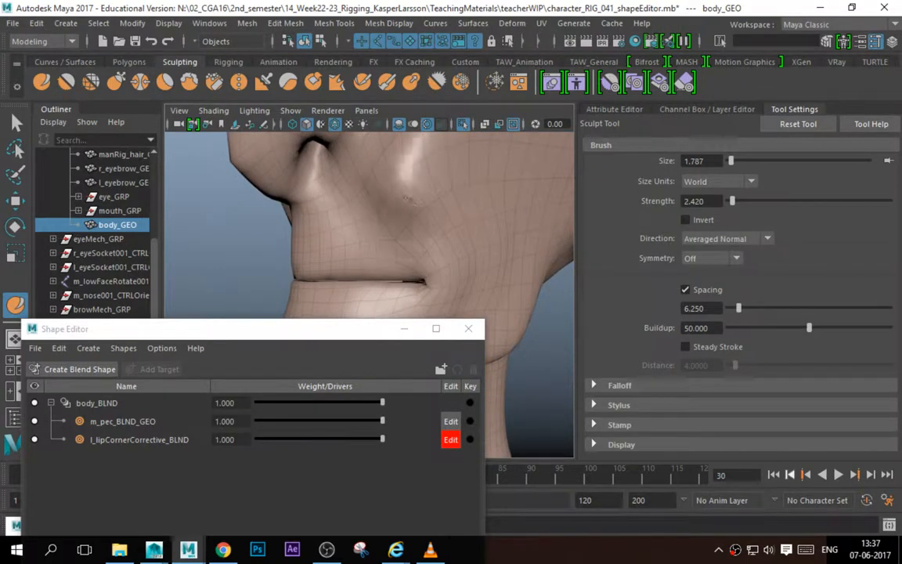
{"action": "mouse_move", "coordinate": [427, 212]}
{"action": "left_mouse_down", "text": "alt"}
{"action": "mouse_move", "coordinate": [492, 213]}
{"action": "mouse_move", "coordinate": [461, 219]}
{"action": "mouse_move", "coordinate": [482, 227]}
{"action": "mouse_move", "coordinate": [436, 234]}
{"action": "mouse_move", "coordinate": [417, 213]}
{"action": "mouse_move", "coordinate": [403, 222]}
{"action": "left_mouse_up", "text": "alt"}
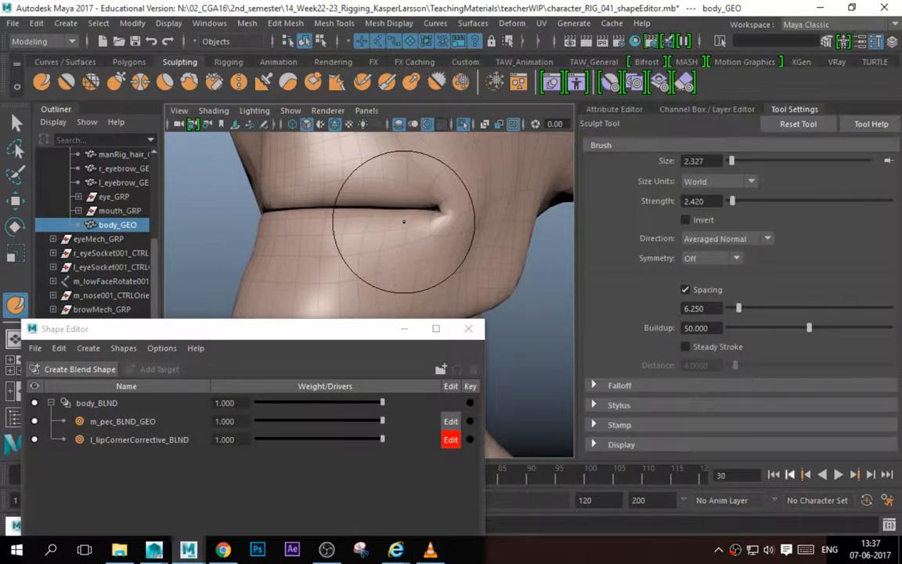
Set the Sculpt Tool brush size to 2.075 and refine the cheek and fold around the left lip corner.
{"action": "mouse_move", "coordinate": [403, 221]}
{"action": "left_mouse_down", "text": "alt"}
{"action": "mouse_move", "coordinate": [433, 166]}
{"action": "mouse_move", "coordinate": [402, 237]}
{"action": "mouse_move", "coordinate": [392, 211]}
{"action": "mouse_move", "coordinate": [408, 190]}
{"action": "mouse_move", "coordinate": [404, 230]}
{"action": "mouse_move", "coordinate": [358, 197]}
{"action": "mouse_move", "coordinate": [326, 161]}
{"action": "mouse_move", "coordinate": [332, 156]}
{"action": "mouse_move", "coordinate": [400, 214]}
{"action": "mouse_move", "coordinate": [358, 201]}
{"action": "left_mouse_up", "text": "alt"}
{"action": "mouse_move", "coordinate": [406, 233]}
{"action": "left_mouse_down"}
{"action": "mouse_move", "coordinate": [389, 235]}
{"action": "mouse_move", "coordinate": [384, 193]}
{"action": "mouse_move", "coordinate": [388, 257]}
{"action": "left_mouse_up"}
{"action": "middle_click_drag", "start_coordinate": [437, 289], "coordinate": [421, 217], "text": "alt"}
{"action": "left_click_drag", "start_coordinate": [408, 204], "coordinate": [416, 205]}
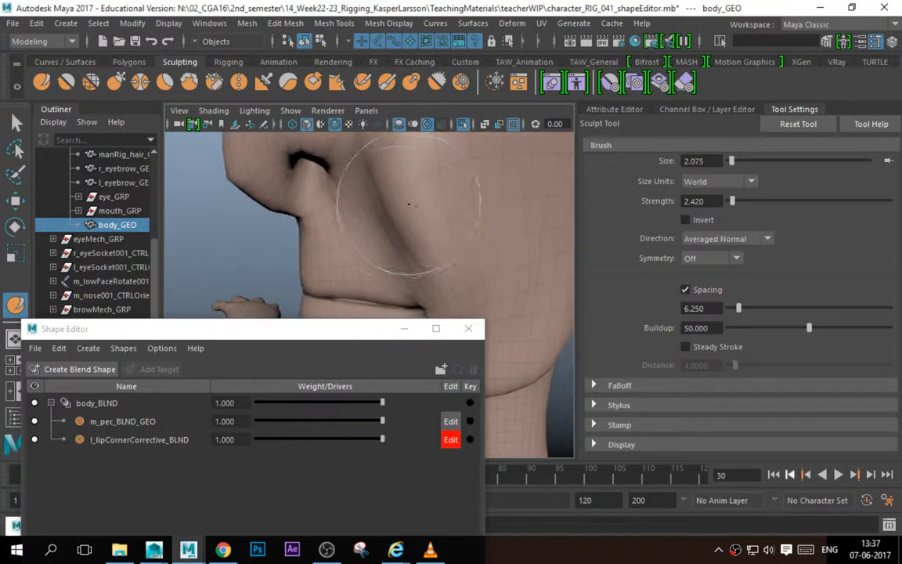
{"action": "mouse_move", "coordinate": [476, 269]}
{"action": "left_mouse_down", "text": "alt"}
{"action": "mouse_move", "coordinate": [473, 250]}
{"action": "mouse_move", "coordinate": [496, 241]}
{"action": "mouse_move", "coordinate": [398, 189]}
{"action": "left_mouse_up", "text": "alt"}
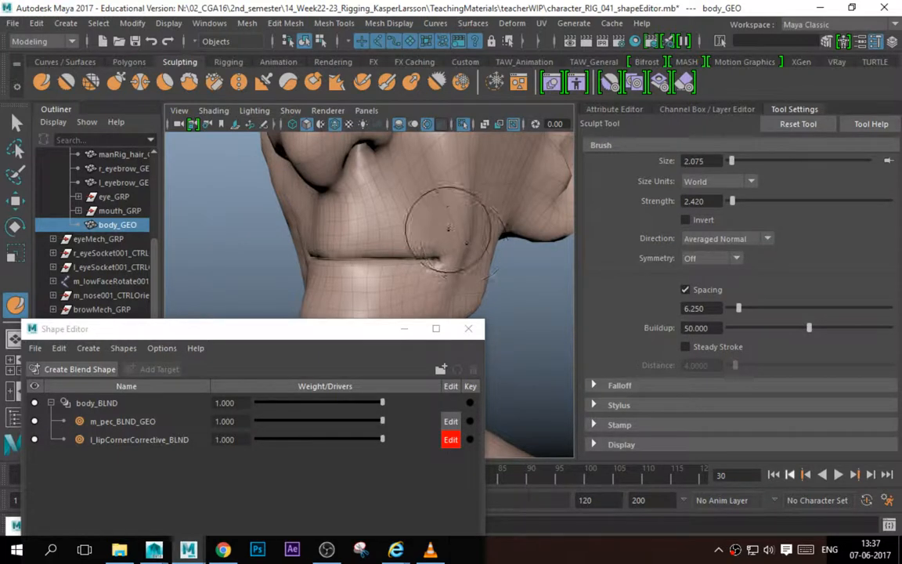
{"action": "mouse_move", "coordinate": [447, 222]}
{"action": "left_mouse_down", "text": "alt"}
{"action": "mouse_move", "coordinate": [416, 221]}
{"action": "mouse_move", "coordinate": [395, 205]}
{"action": "left_mouse_up", "text": "alt"}
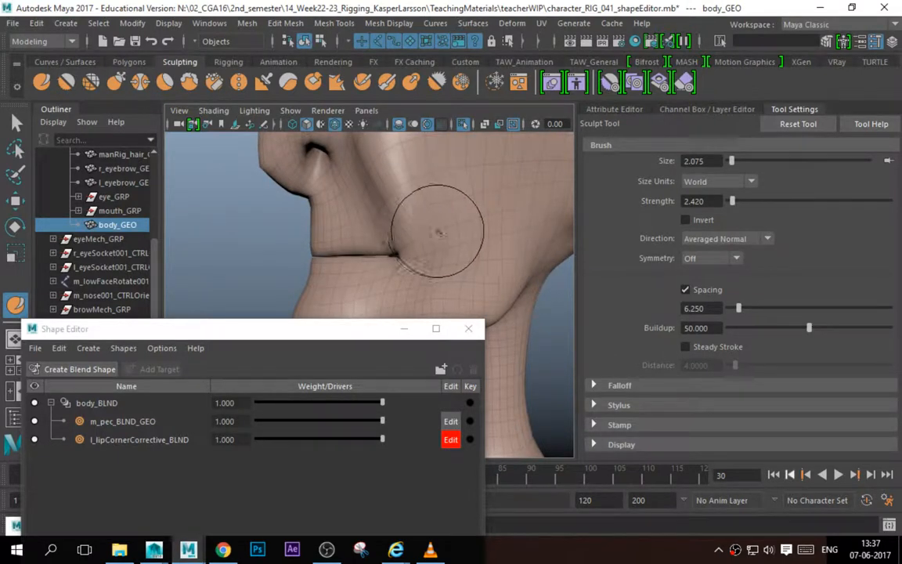
{"action": "right_click_drag", "start_coordinate": [444, 233], "coordinate": [453, 211], "text": "alt"}
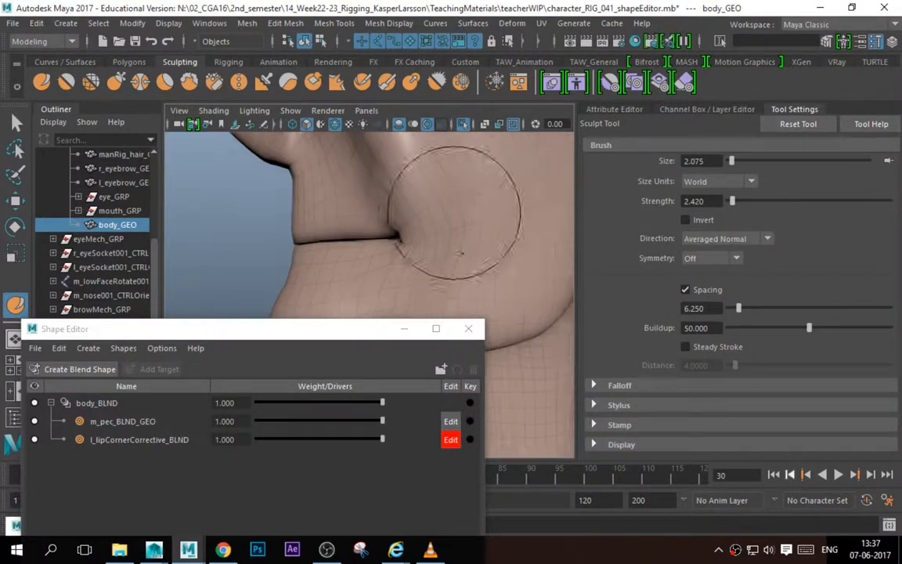
{"action": "mouse_move", "coordinate": [440, 225]}
{"action": "left_mouse_down"}
{"action": "mouse_move", "coordinate": [429, 268]}
{"action": "mouse_move", "coordinate": [418, 202]}
{"action": "mouse_move", "coordinate": [368, 186]}
{"action": "mouse_move", "coordinate": [551, 235]}
{"action": "left_mouse_up"}
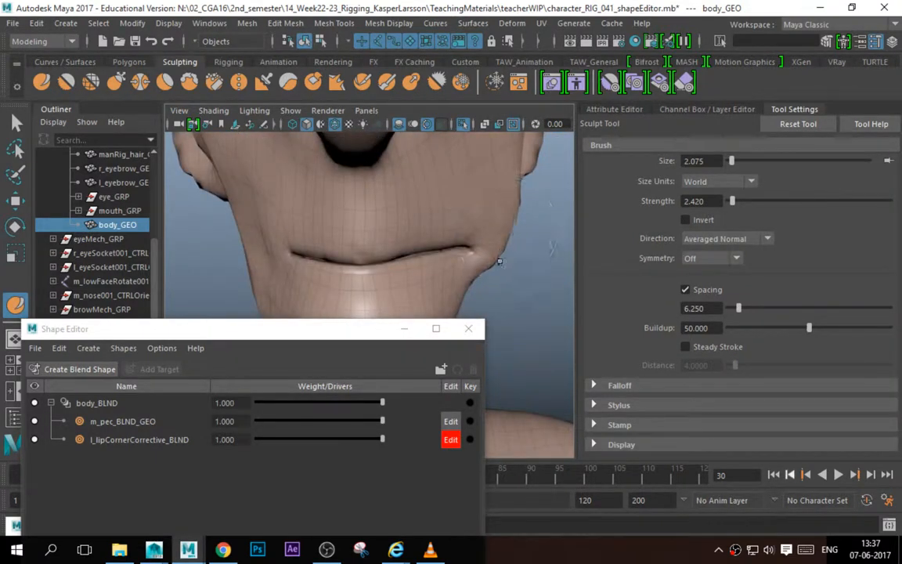
{"action": "left_click_drag", "start_coordinate": [474, 192], "coordinate": [302, 201], "text": "alt"}
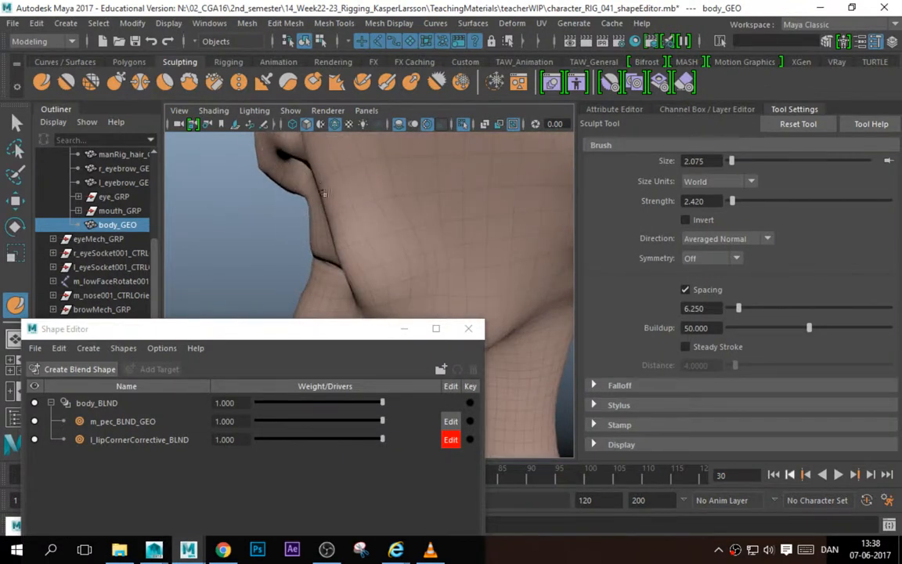
Set the Sculpt Tool brush size to 3.448 and go over the cheek around the left lip corner.
{"action": "key", "text": "b"}
{"action": "left_click_drag", "start_coordinate": [377, 210], "coordinate": [404, 215]}
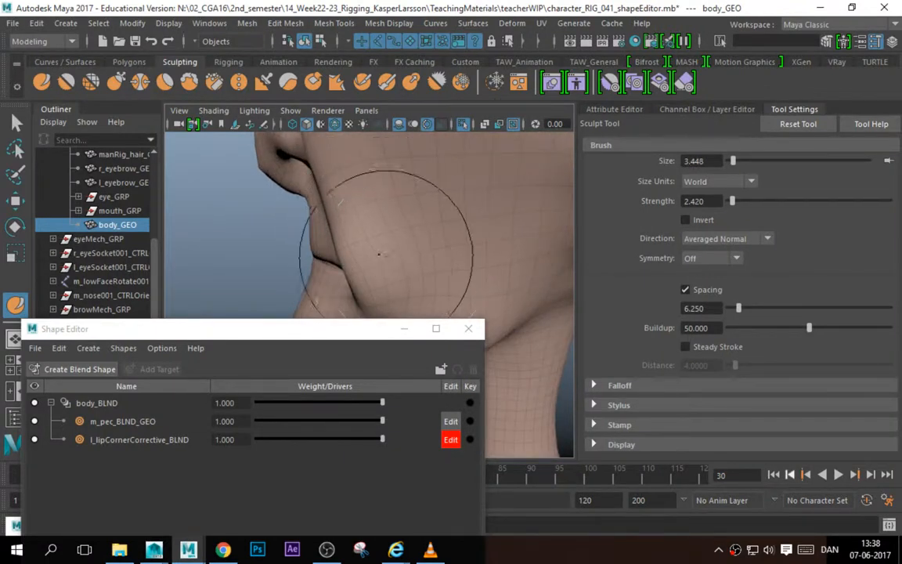
{"action": "left_click_drag", "start_coordinate": [385, 254], "coordinate": [523, 224], "text": "alt"}
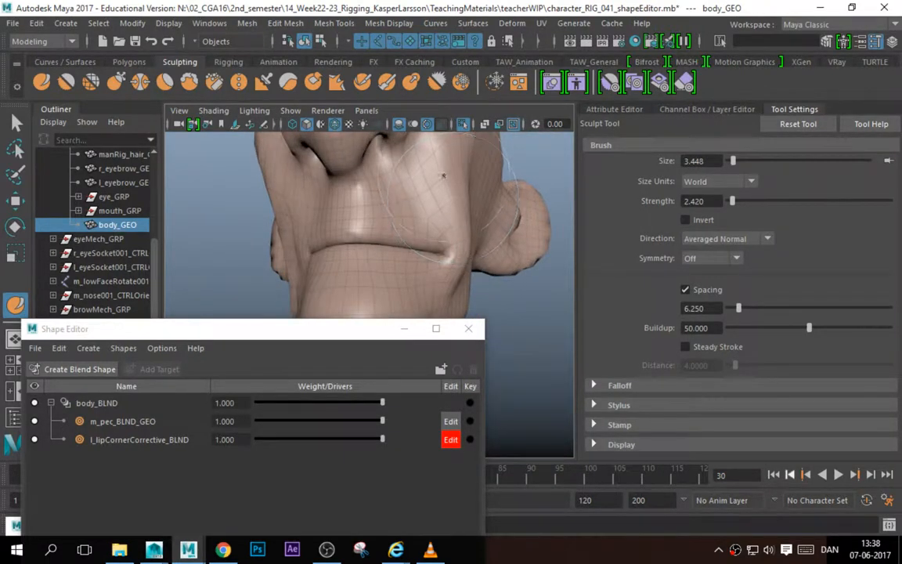
{"action": "mouse_move", "coordinate": [451, 168]}
{"action": "left_mouse_down", "text": "alt"}
{"action": "mouse_move", "coordinate": [447, 252]}
{"action": "mouse_move", "coordinate": [472, 255]}
{"action": "left_mouse_up", "text": "alt"}
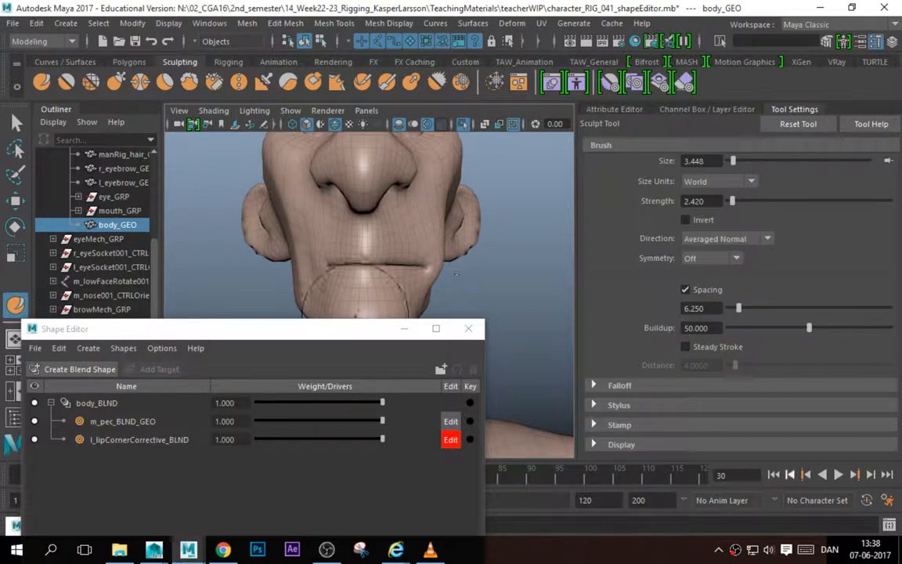
{"action": "left_click_drag", "start_coordinate": [410, 263], "coordinate": [377, 268], "text": "alt"}
{"action": "right_click_drag", "start_coordinate": [378, 267], "coordinate": [445, 279], "text": "alt"}
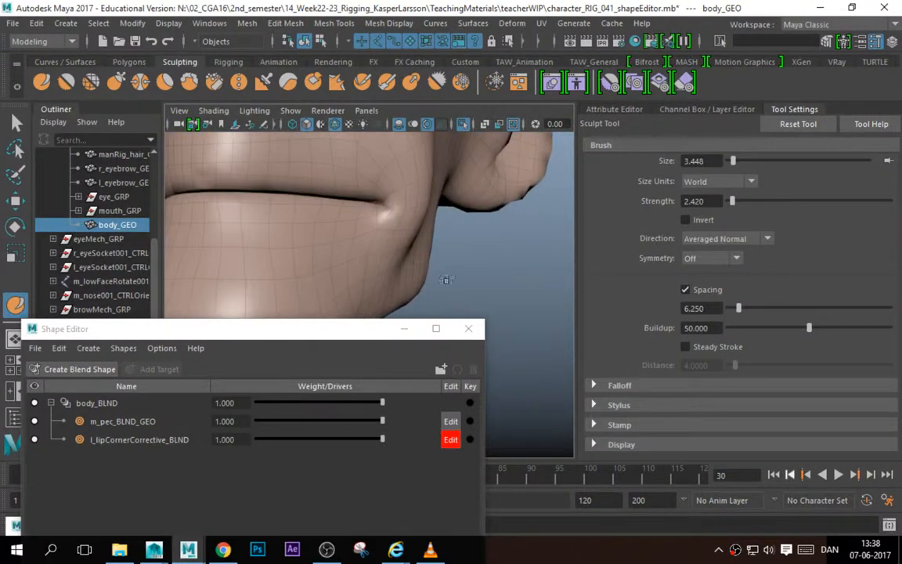
Select the innermost vertices of the left lip corner, reduce the soft selection falloff radius to 0.61, and reposition them with the Move tool.
{"action": "key", "text": "w"}
{"action": "key", "text": "F9"}
{"action": "mouse_move", "coordinate": [362, 197]}
{"action": "left_mouse_down", "text": "alt"}
{"action": "mouse_move", "coordinate": [356, 232]}
{"action": "mouse_move", "coordinate": [381, 175]}
{"action": "left_mouse_up", "text": "alt"}
{"action": "middle_click_drag", "start_coordinate": [380, 175], "coordinate": [395, 223], "text": "alt"}
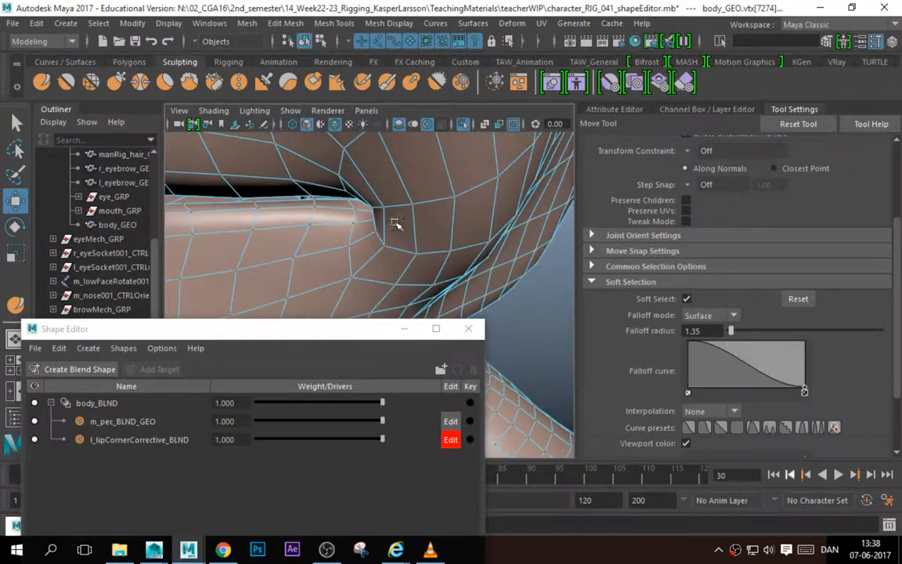
{"action": "left_click", "coordinate": [385, 214]}
{"action": "left_click", "coordinate": [361, 197]}
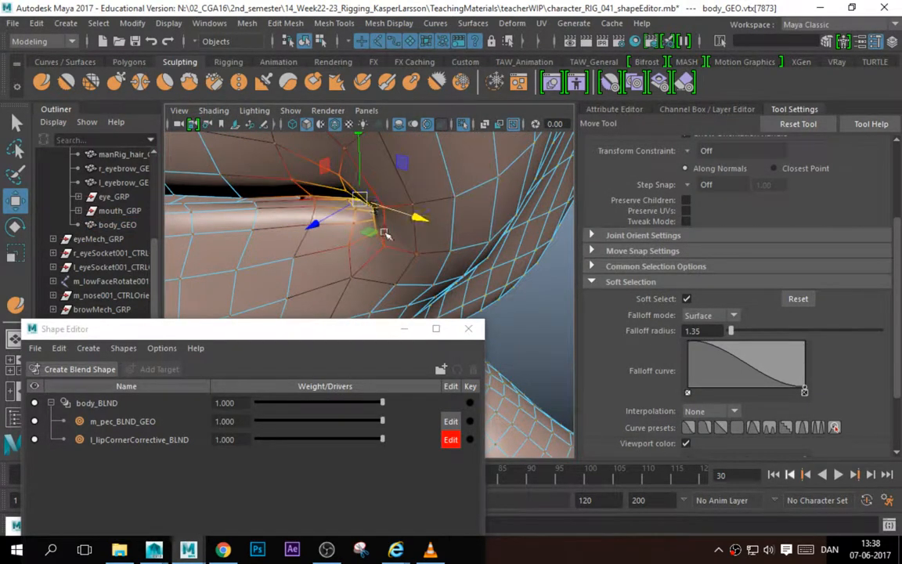
{"action": "left_click", "coordinate": [376, 210]}
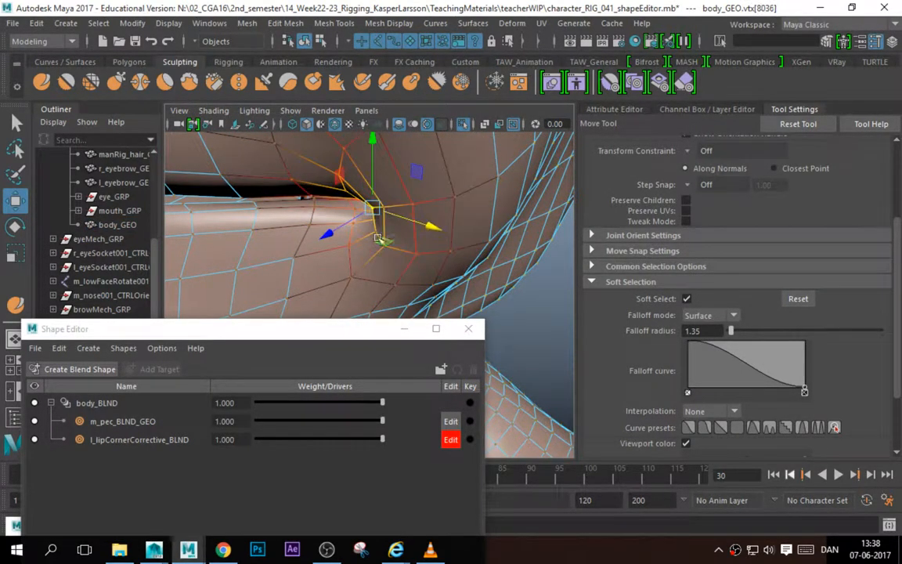
{"action": "left_click", "coordinate": [374, 229], "text": "shift"}
{"action": "key", "text": "b"}
{"action": "left_click_drag", "start_coordinate": [391, 242], "coordinate": [360, 237]}
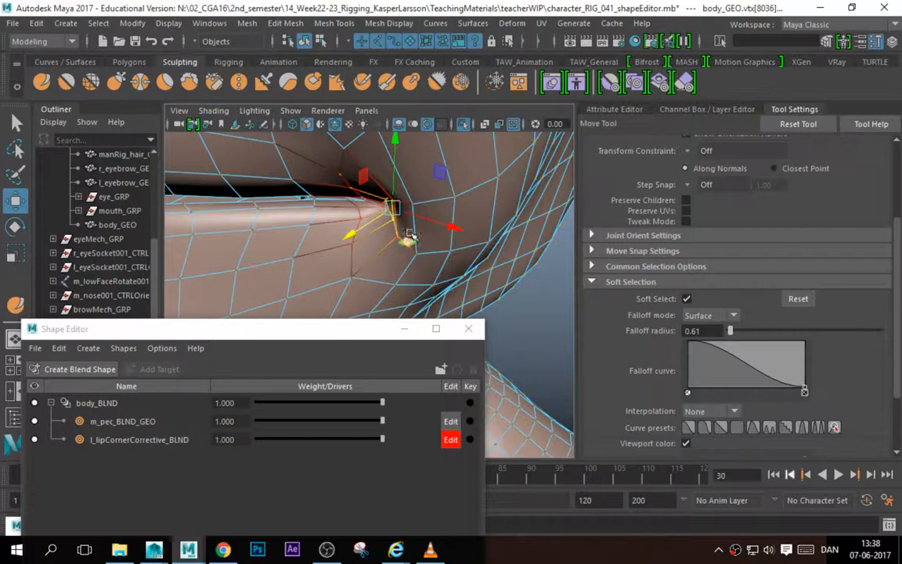
Adjust the vertex just above the left lip corner, and re-enable soft selection with a falloff radius of 1.43.
{"action": "left_click_drag", "start_coordinate": [429, 216], "coordinate": [454, 272], "text": "alt"}
{"action": "key", "text": "b"}
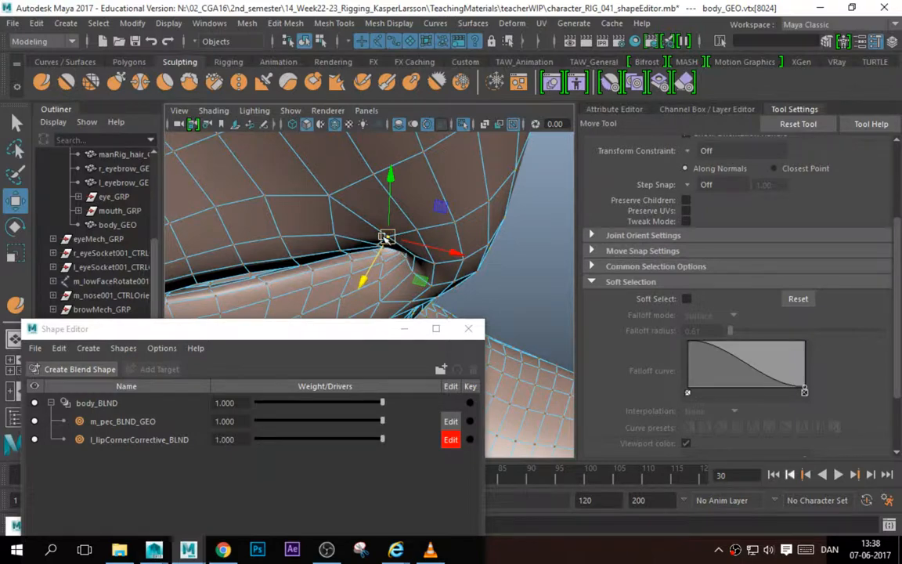
{"action": "left_click_drag", "start_coordinate": [385, 236], "coordinate": [386, 264], "text": "alt"}
{"action": "key", "text": "b"}
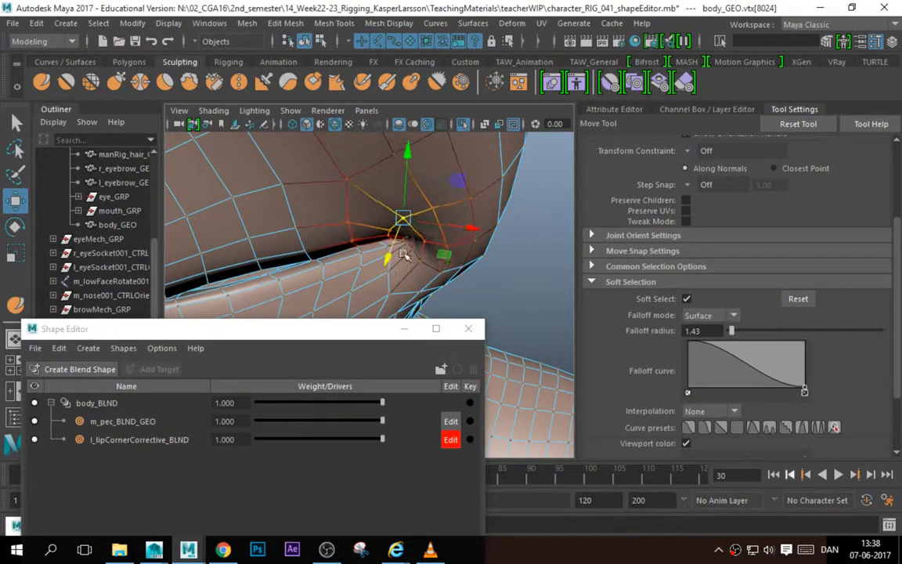
Return to object mode, deselect the body in smooth preview, and examine the left lip corner and face from several angles.
{"action": "key", "text": "F8"}
{"action": "right_click_drag", "start_coordinate": [471, 221], "coordinate": [395, 221], "text": "alt"}
{"action": "left_click_drag", "start_coordinate": [395, 221], "coordinate": [445, 244], "text": "alt"}
{"action": "left_click", "coordinate": [447, 246]}
{"action": "key", "text": "ctrl+z"}
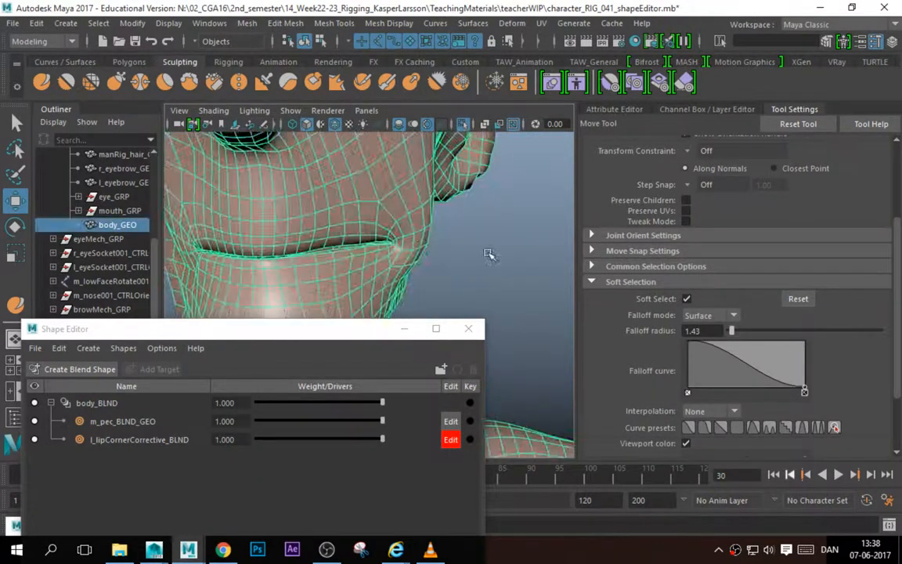
{"action": "key", "text": "3"}
{"action": "left_click", "coordinate": [497, 242]}
{"action": "right_click_drag", "start_coordinate": [497, 242], "coordinate": [377, 231], "text": "alt"}
{"action": "left_click_drag", "start_coordinate": [377, 232], "coordinate": [282, 215], "text": "alt"}
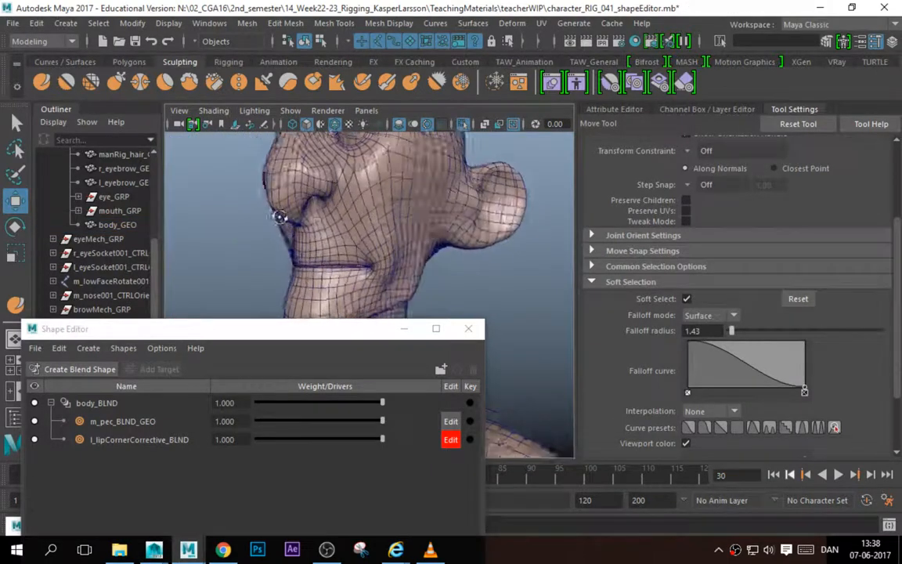
{"action": "right_click_drag", "start_coordinate": [282, 215], "coordinate": [344, 243], "text": "alt"}
{"action": "left_click_drag", "start_coordinate": [344, 243], "coordinate": [411, 248], "text": "alt"}
{"action": "right_click_drag", "start_coordinate": [410, 247], "coordinate": [282, 226], "text": "alt"}
{"action": "left_click_drag", "start_coordinate": [282, 226], "coordinate": [262, 213], "text": "alt"}
{"action": "right_click_drag", "start_coordinate": [262, 213], "coordinate": [385, 252], "text": "alt"}
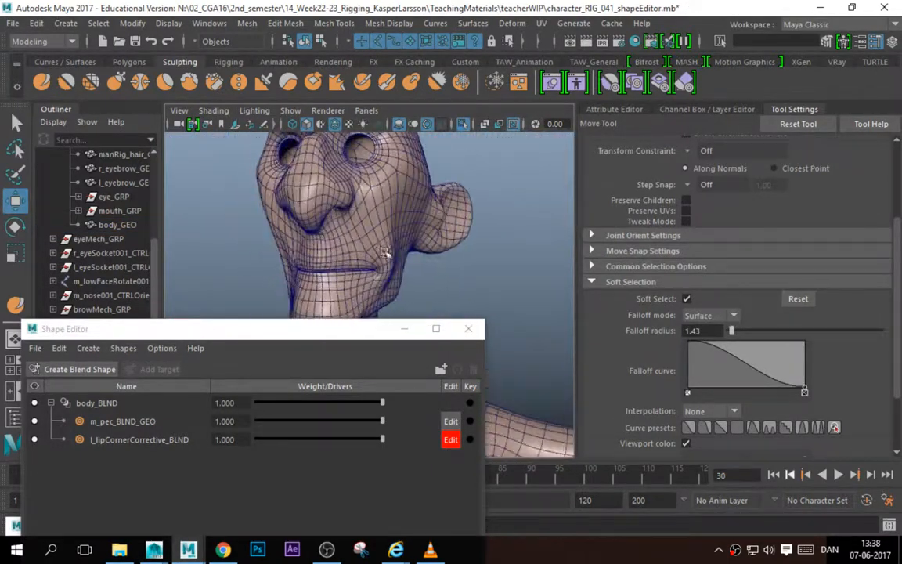
Select the body mesh, turn off viewport isolation, and end editing of the l_lipCornerCorrective_BLND target.
{"action": "left_click", "coordinate": [329, 300]}
{"action": "left_click_drag", "start_coordinate": [304, 331], "coordinate": [742, 159]}
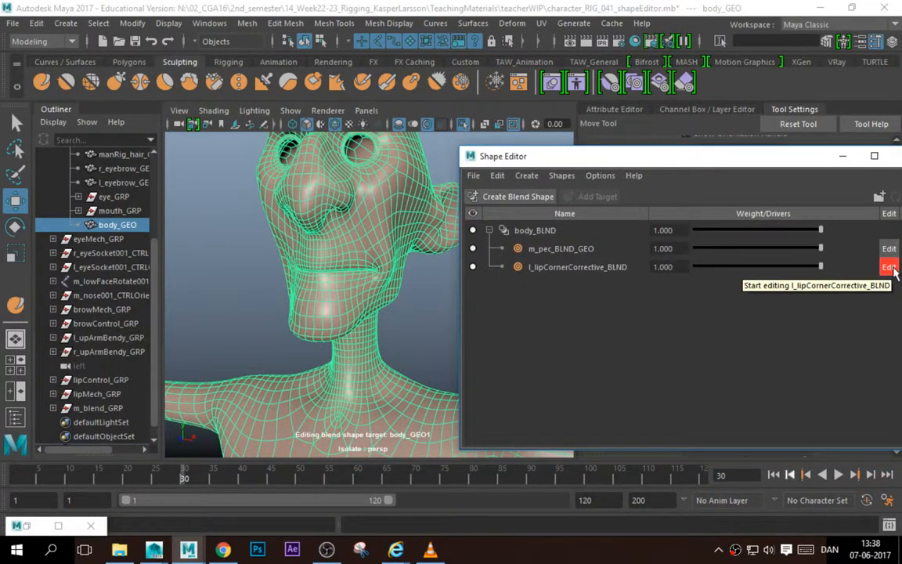
{"action": "key", "text": "ctrl+1"}
{"action": "mouse_move", "coordinate": [400, 257]}
{"action": "left_mouse_down", "text": "alt"}
{"action": "mouse_move", "coordinate": [417, 259]}
{"action": "mouse_move", "coordinate": [407, 255]}
{"action": "left_mouse_up", "text": "alt"}
{"action": "left_click", "coordinate": [889, 271]}
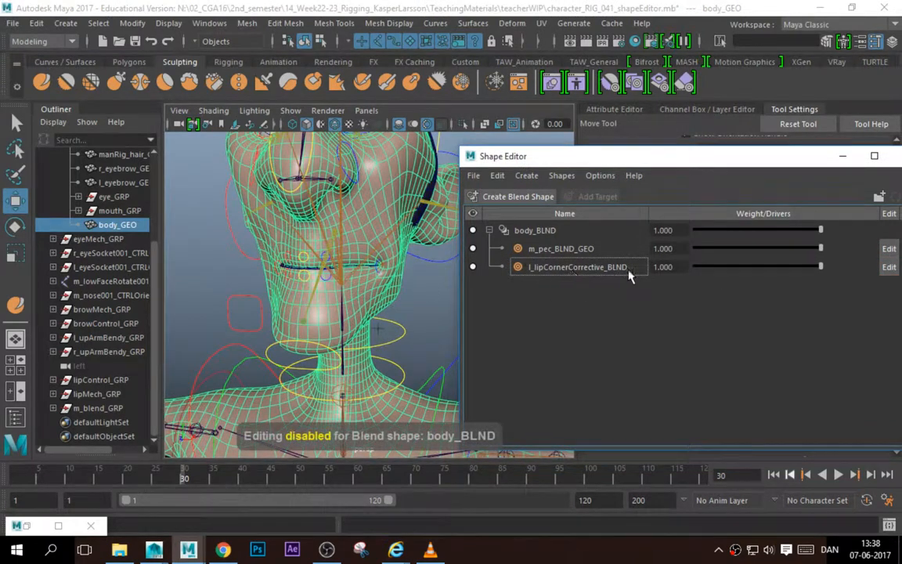
Compare the left lip corner with the l_lipCornerCorrective_BLND weight at 0 and at 1.
{"action": "left_click_drag", "start_coordinate": [787, 271], "coordinate": [636, 270]}
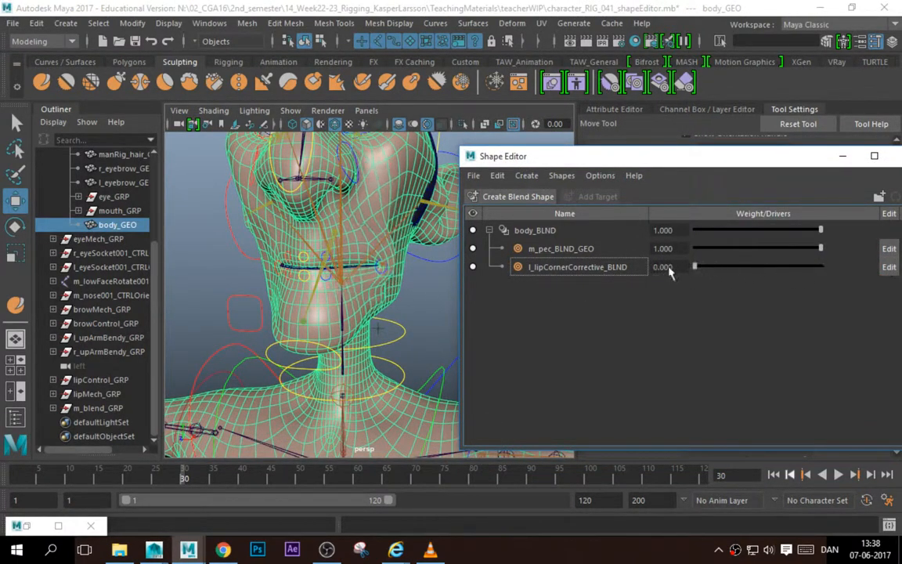
{"action": "left_click_drag", "start_coordinate": [408, 227], "coordinate": [519, 281], "text": "alt"}
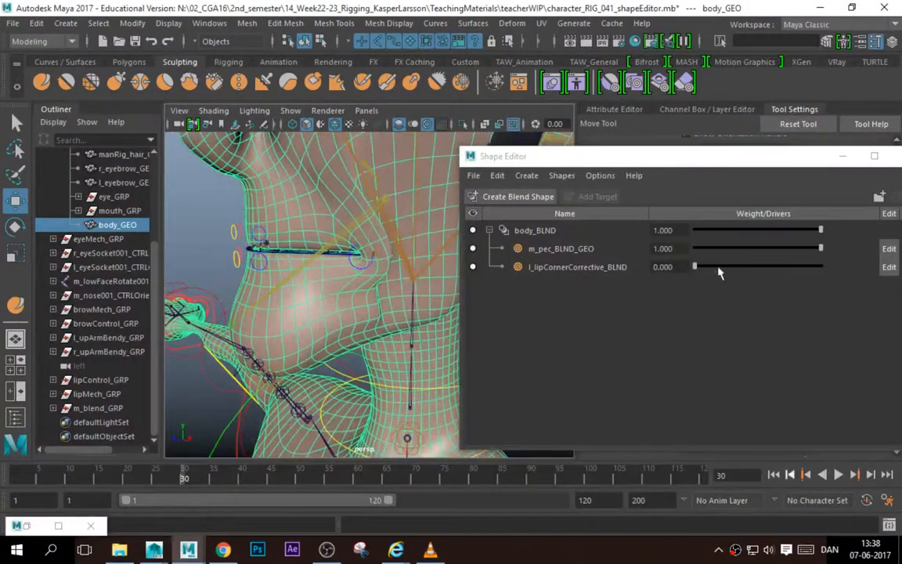
{"action": "left_click_drag", "start_coordinate": [719, 270], "coordinate": [899, 268]}
{"action": "left_click_drag", "start_coordinate": [771, 271], "coordinate": [889, 275]}
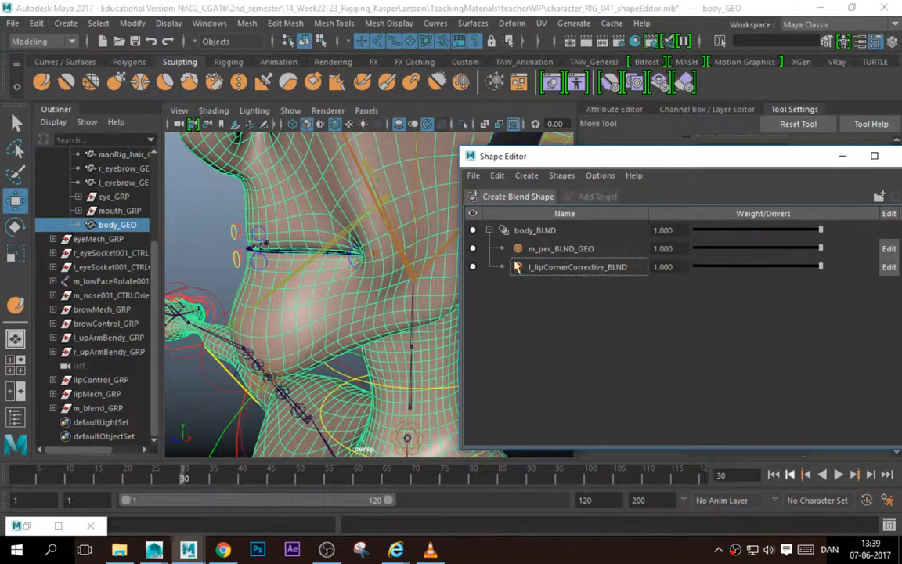
Select l_cornerDriver_001_CTRL, move it along its X axis to test the lip corner deformation, and undo the move.
{"action": "left_click", "coordinate": [367, 261]}
{"action": "left_click_drag", "start_coordinate": [595, 156], "coordinate": [608, 319]}
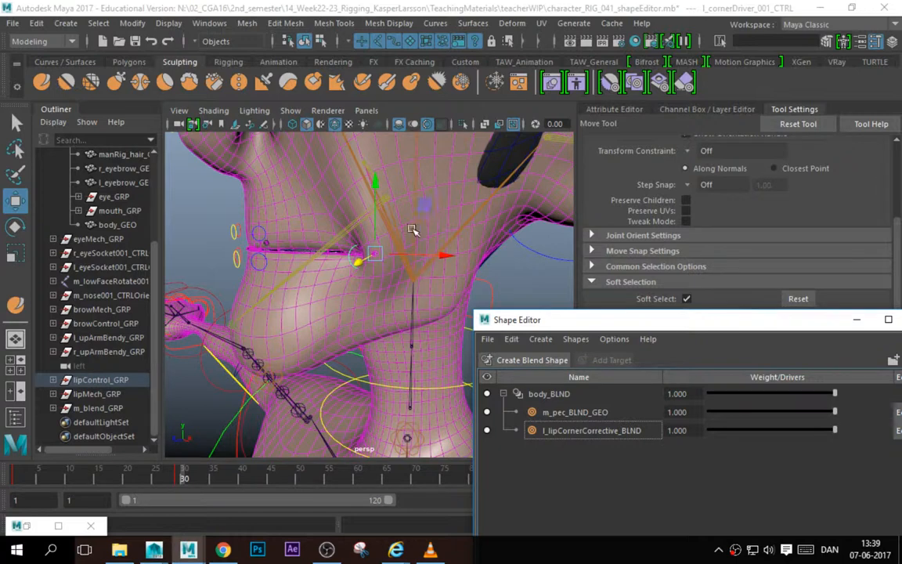
{"action": "left_click_drag", "start_coordinate": [445, 255], "coordinate": [381, 262]}
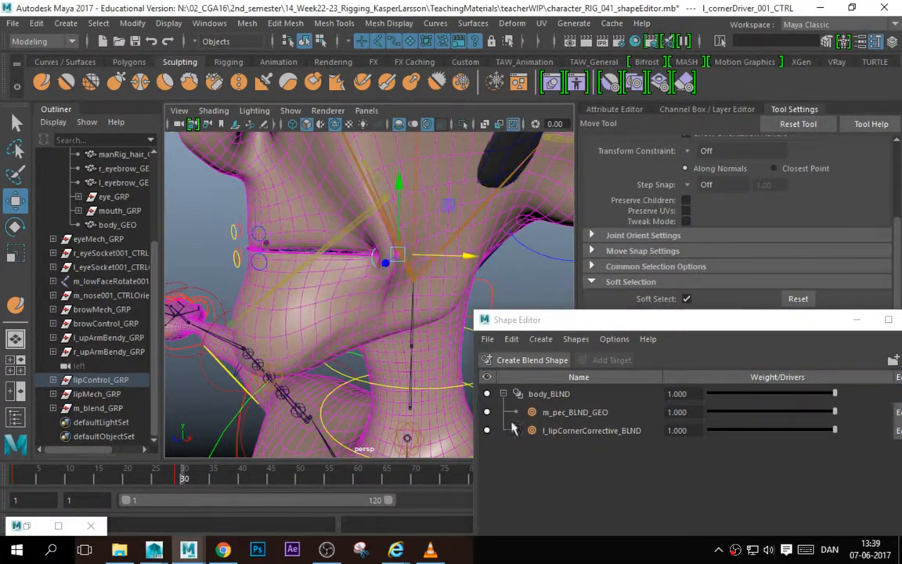
{"action": "key", "text": "ctrl+z"}
{"action": "key", "text": "ctrl+z"}
{"action": "key", "text": "ctrl+z"}
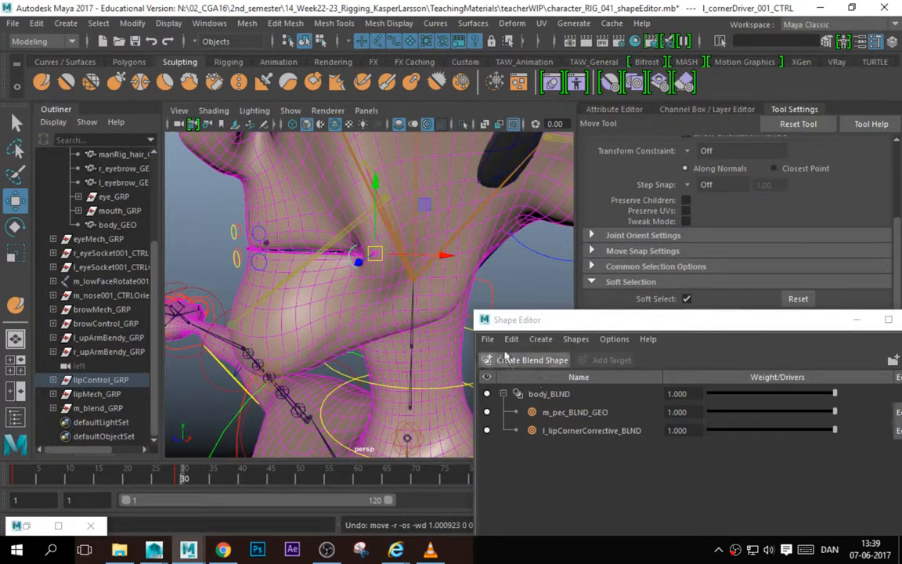
{"action": "right_click", "coordinate": [588, 430]}
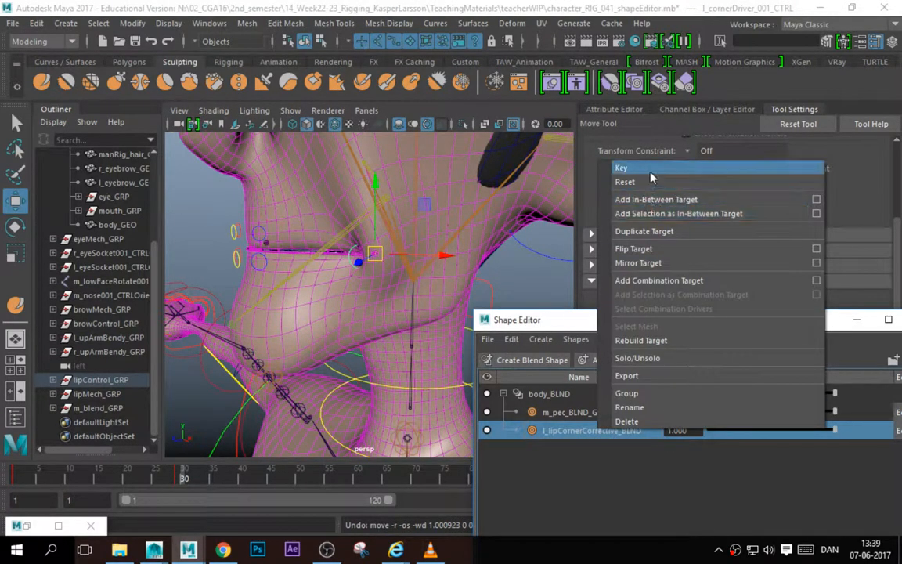
{"action": "left_click", "coordinate": [640, 457]}
{"action": "right_click", "coordinate": [575, 431]}
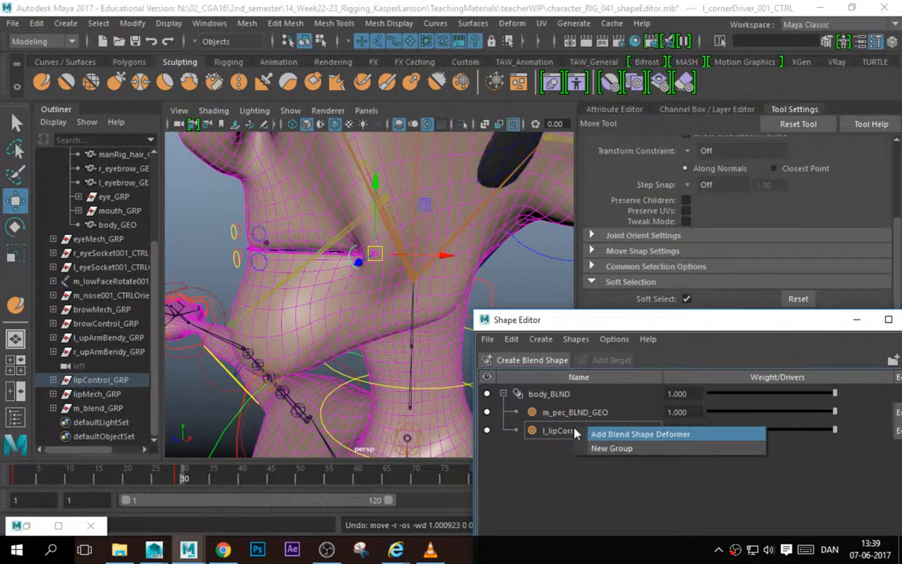
Select the l_lipCornerCorrective_BLND target and open Set Driven Key for its weight.
{"action": "left_click", "coordinate": [548, 429]}
{"action": "left_click", "coordinate": [548, 429]}
{"action": "left_click_drag", "start_coordinate": [664, 321], "coordinate": [482, 406]}
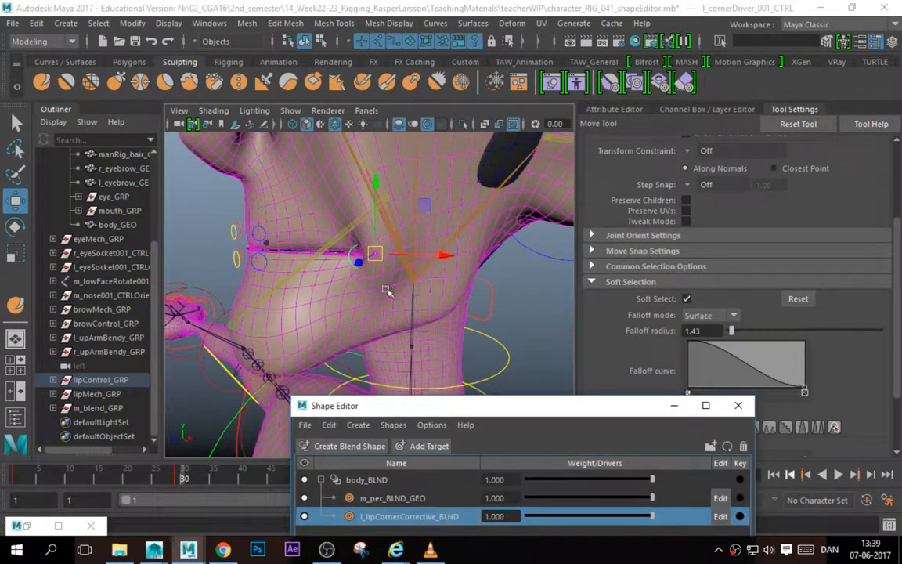
{"action": "left_click_drag", "start_coordinate": [389, 290], "coordinate": [482, 319], "text": "alt"}
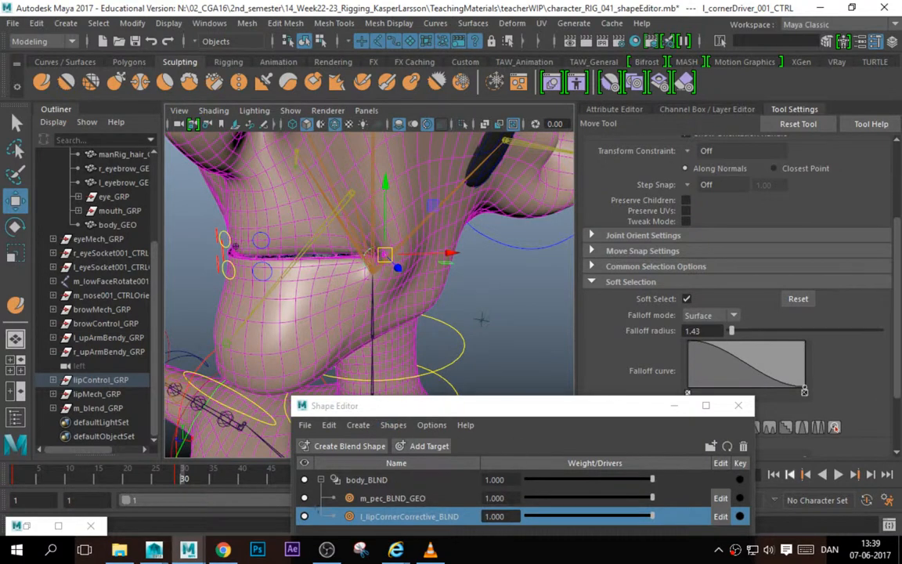
{"action": "right_click", "coordinate": [498, 518]}
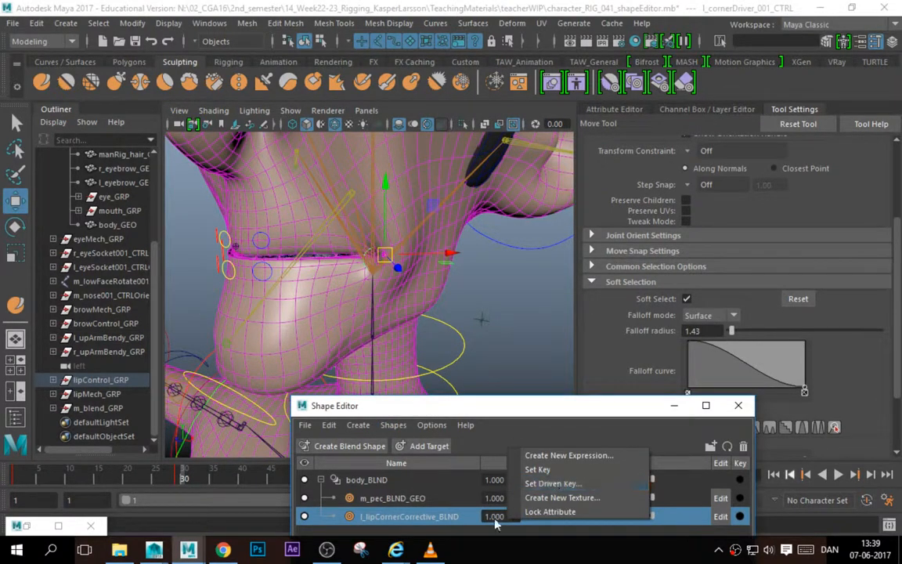
{"action": "left_click", "coordinate": [493, 516]}
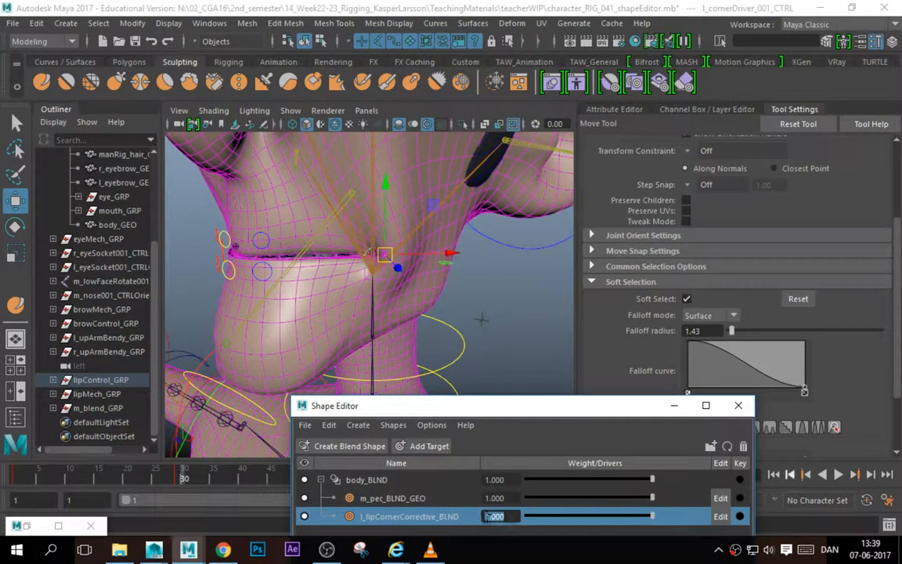
{"action": "right_click", "coordinate": [526, 516]}
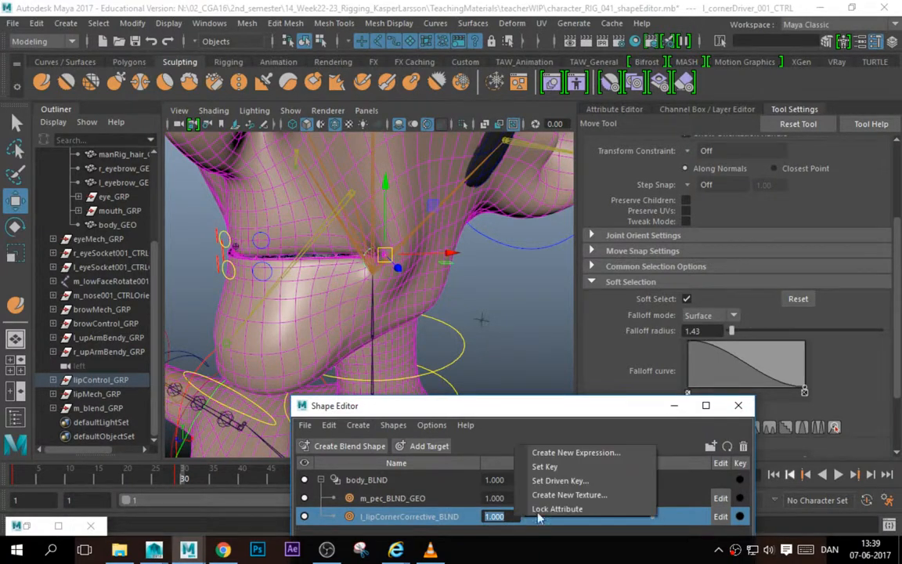
{"action": "left_click", "coordinate": [577, 483]}
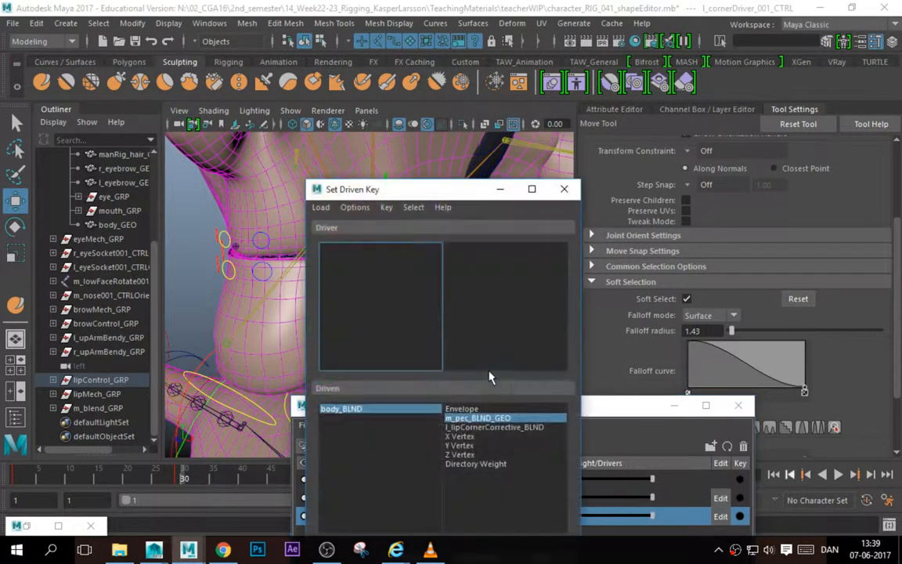
Place the Set Driven Key window clear of the mouth and keep the left lip corner control selected.
{"action": "left_click_drag", "start_coordinate": [445, 186], "coordinate": [582, 94]}
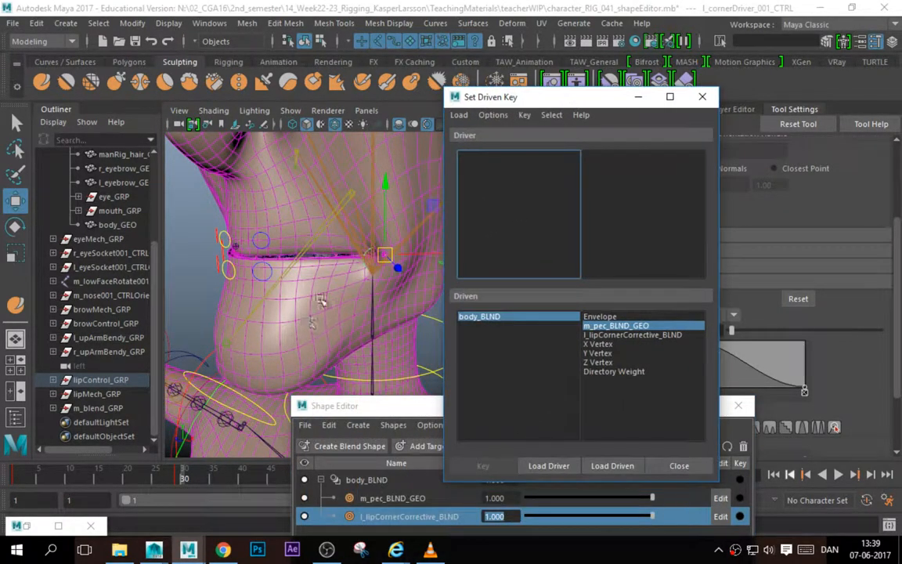
{"action": "middle_click_drag", "start_coordinate": [356, 260], "coordinate": [334, 283], "text": "alt"}
{"action": "right_click_drag", "start_coordinate": [334, 283], "coordinate": [347, 300], "text": "alt"}
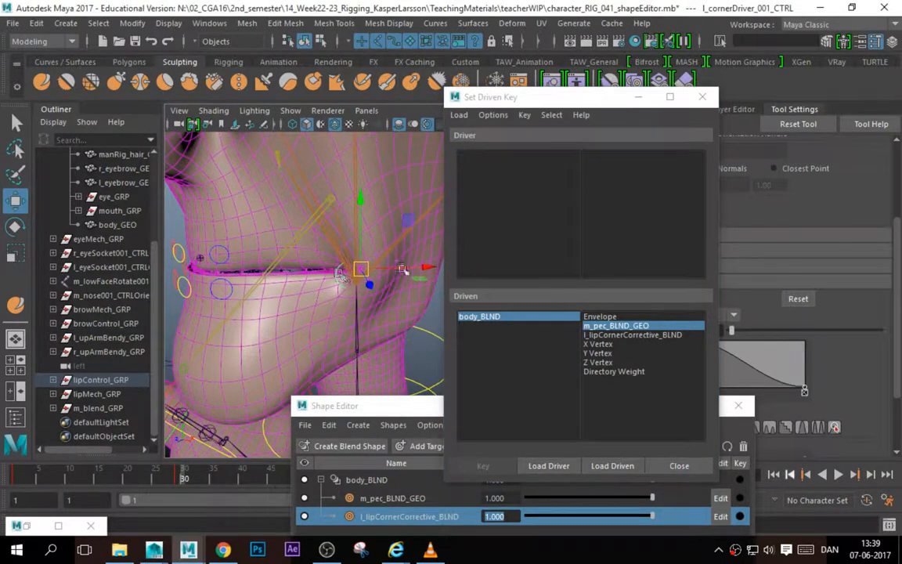
{"action": "left_click_drag", "start_coordinate": [505, 91], "coordinate": [471, 74]}
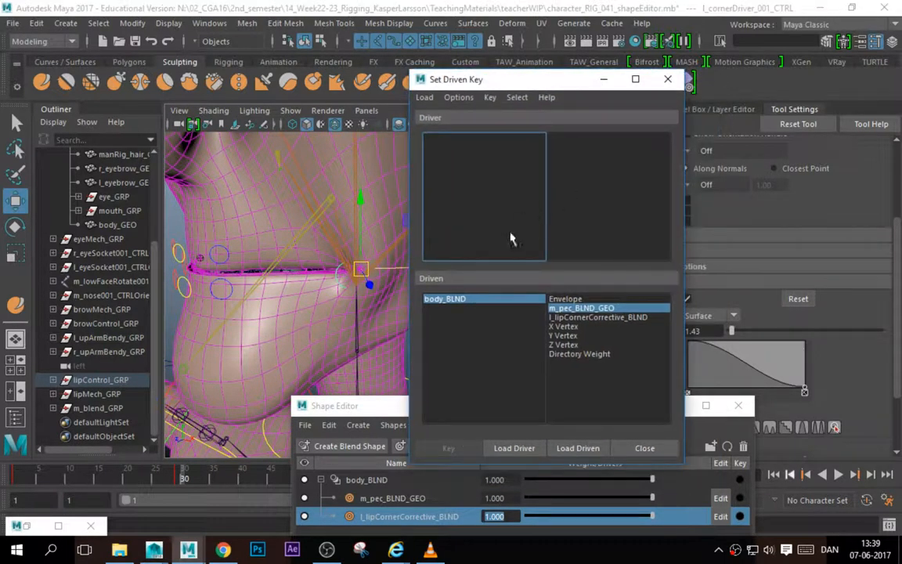
{"action": "left_click", "coordinate": [337, 272]}
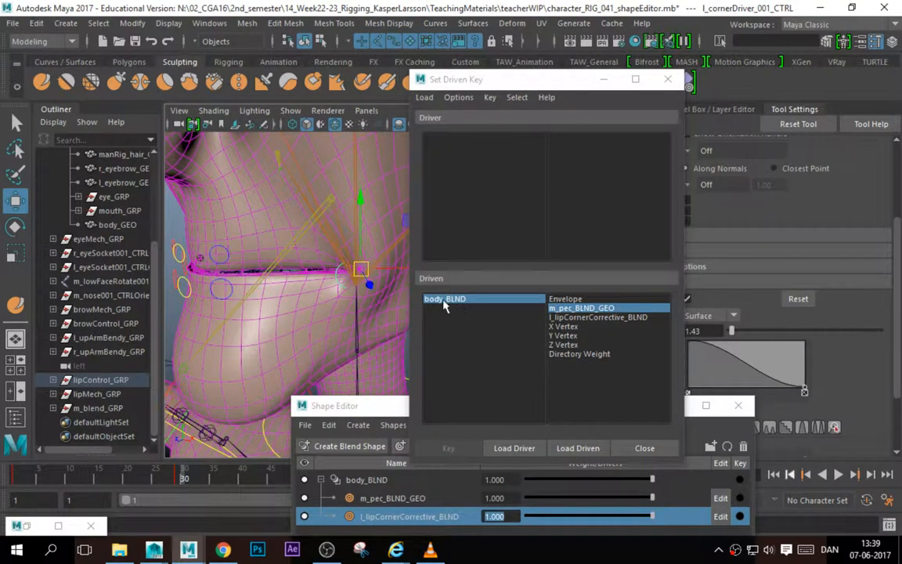
Select the body_BLND blend shape node of the body mesh.
{"action": "left_click", "coordinate": [342, 481]}
{"action": "left_click", "coordinate": [367, 480]}
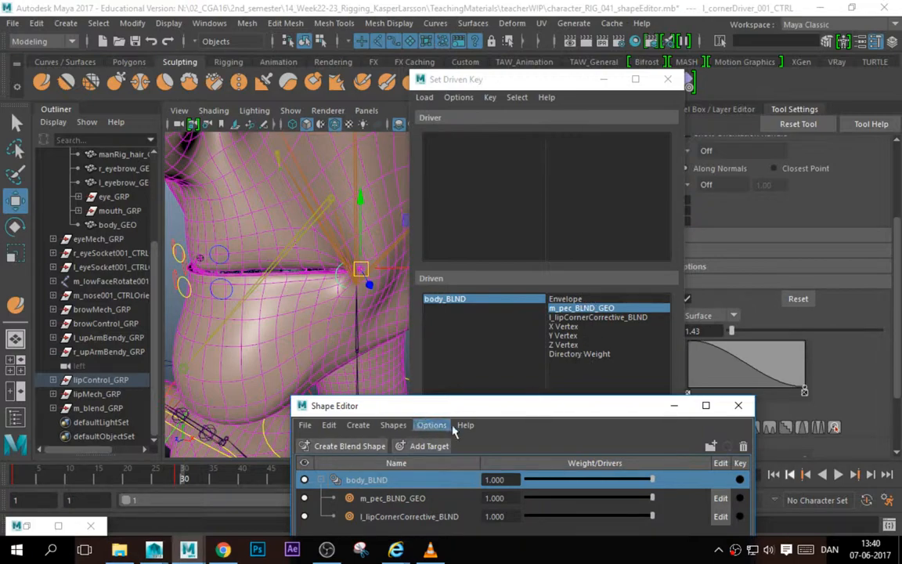
{"action": "left_click", "coordinate": [286, 299]}
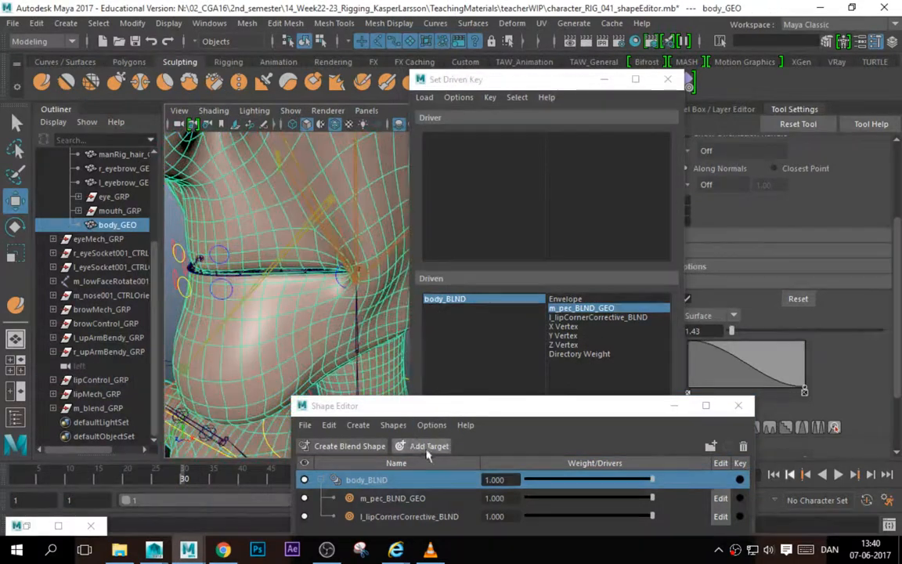
{"action": "right_click", "coordinate": [418, 480]}
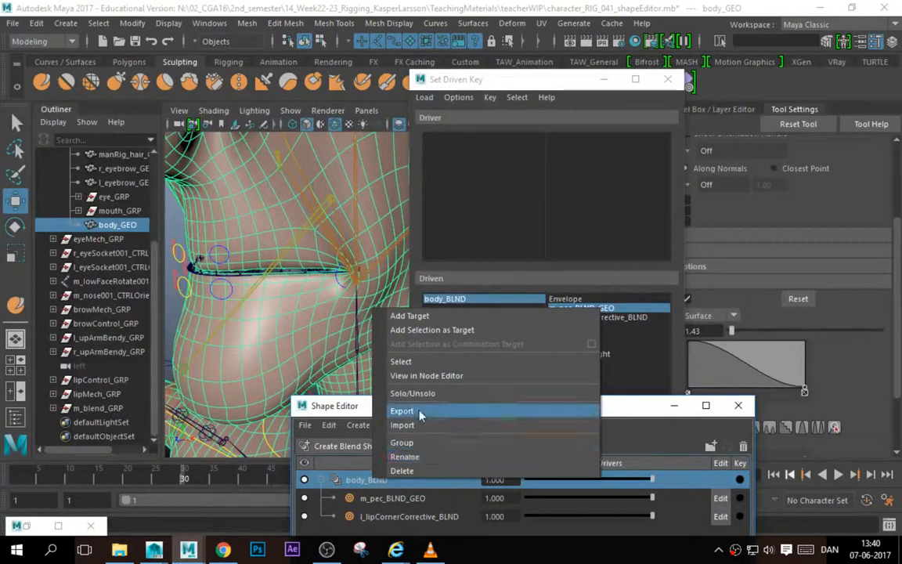
{"action": "left_click", "coordinate": [402, 361]}
{"action": "left_click_drag", "start_coordinate": [575, 85], "coordinate": [482, 110]}
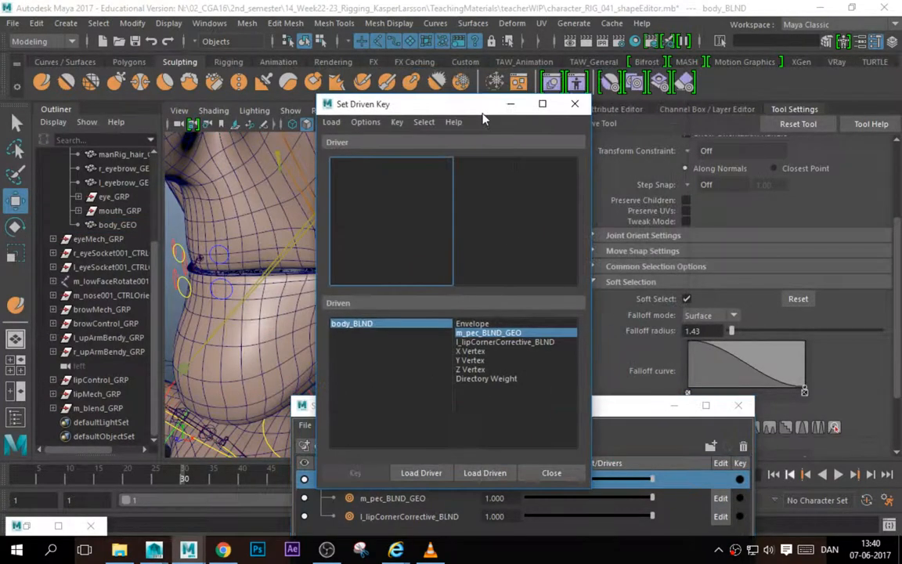
Show the channels of body_BLND and highlight its l_lipCornerCorrective_BLND weight.
{"action": "left_click_drag", "start_coordinate": [238, 206], "coordinate": [235, 207], "text": "alt"}
{"action": "key", "text": "ctrl+a"}
{"action": "key", "text": "ctrl+a"}
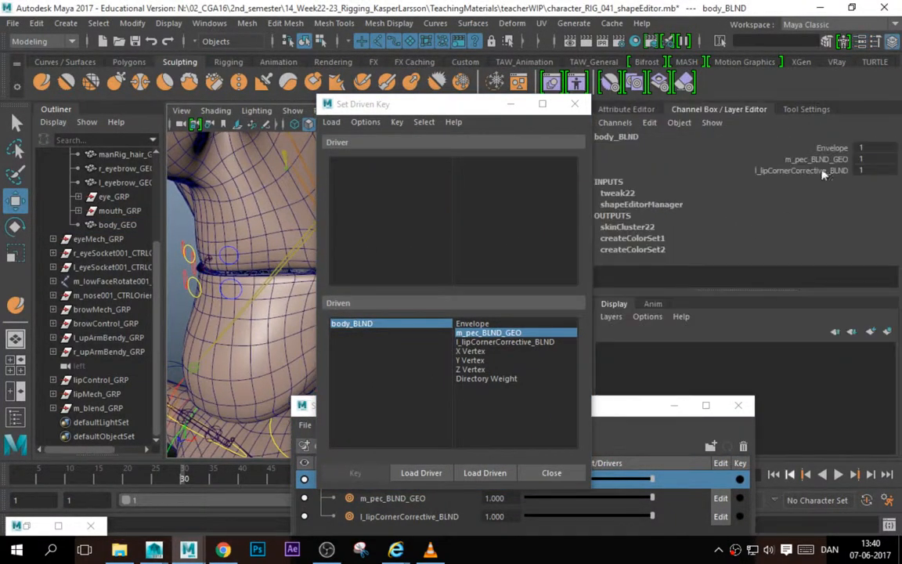
{"action": "left_click_drag", "start_coordinate": [814, 147], "coordinate": [742, 168]}
{"action": "left_click_drag", "start_coordinate": [471, 359], "coordinate": [476, 368]}
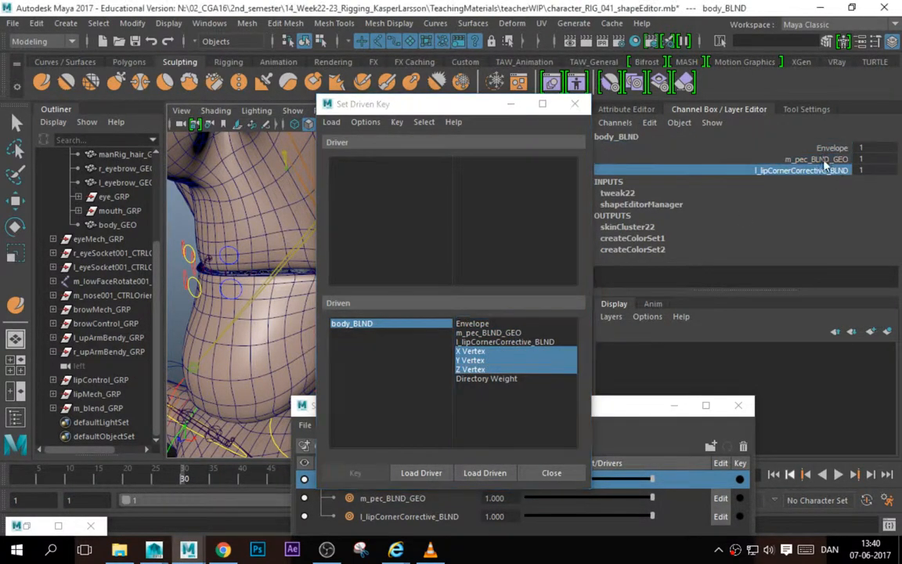
{"action": "left_click", "coordinate": [685, 170]}
Load l_cornerDriver_001_CTRL as the driver in Set Driven Key and choose its Translate X attribute.
{"action": "left_click_drag", "start_coordinate": [428, 103], "coordinate": [557, 115]}
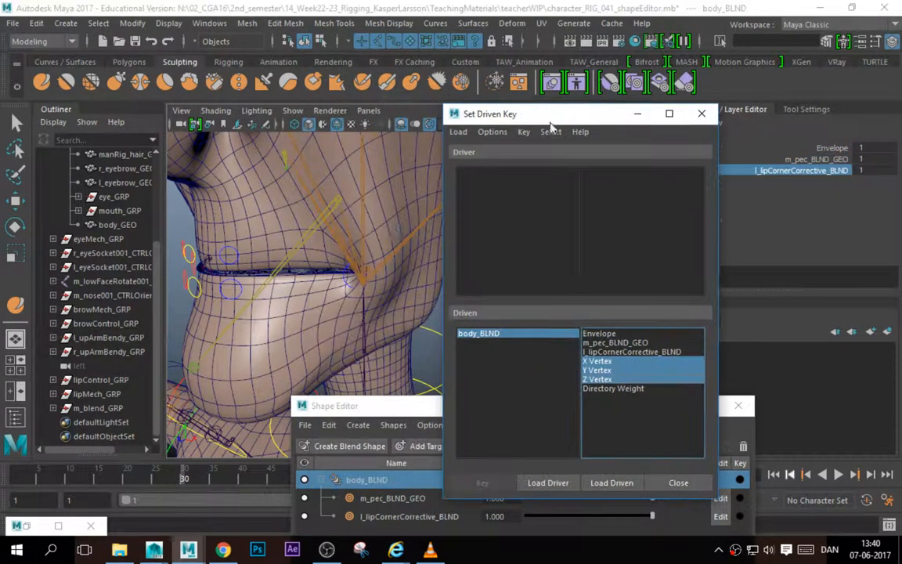
{"action": "left_click", "coordinate": [367, 269]}
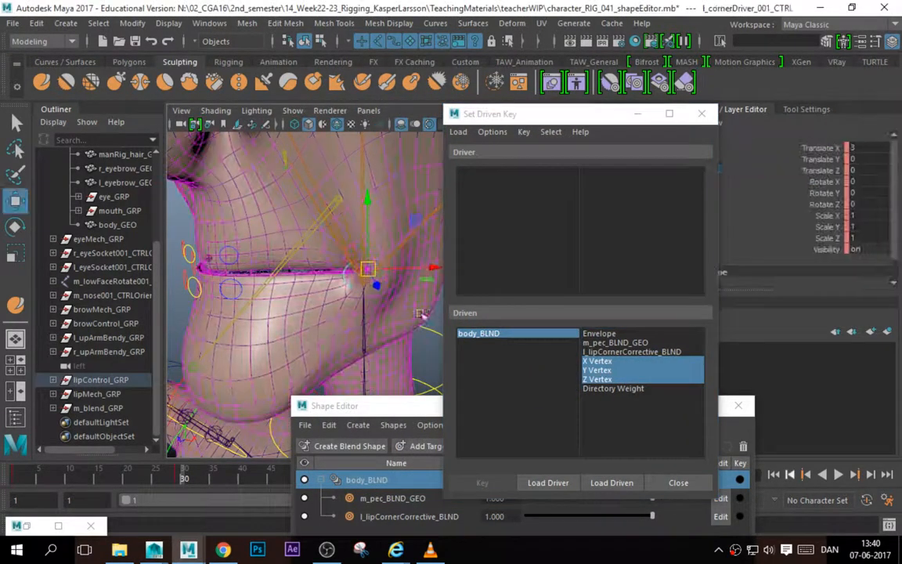
{"action": "left_click", "coordinate": [535, 477]}
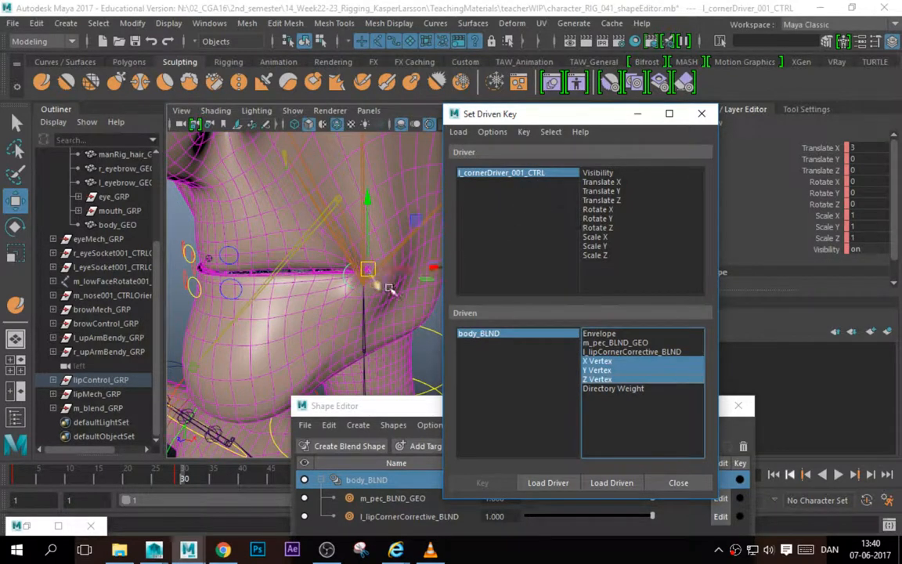
{"action": "left_click", "coordinate": [617, 182]}
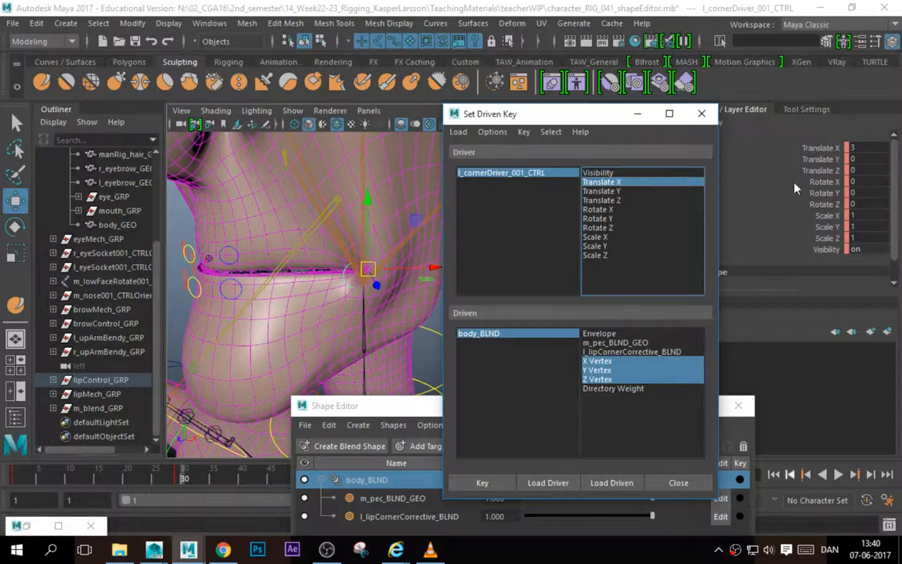
{"action": "left_click", "coordinate": [823, 148]}
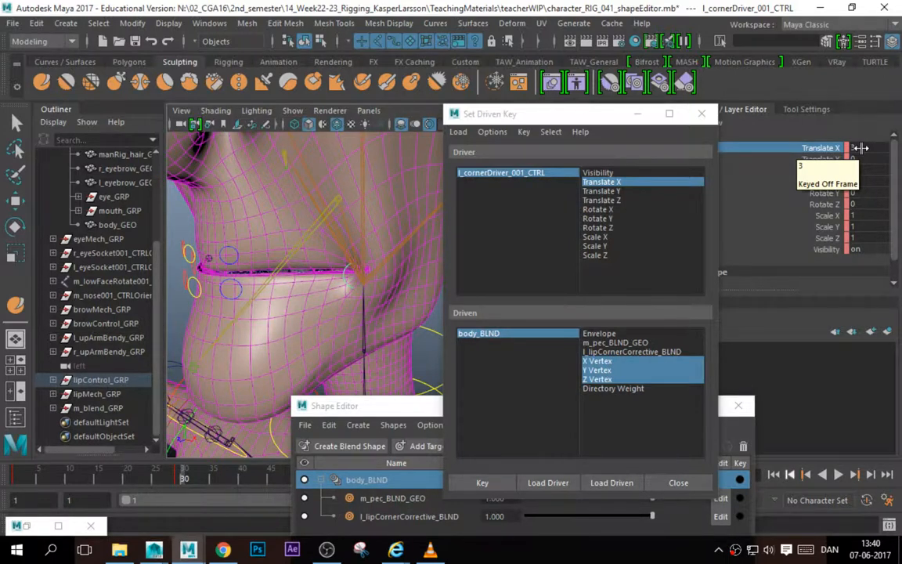
Choose l_lipCornerCorrective_BLND as the driven attribute and key its weight of 1 at the control's Translate X of 3.
{"action": "left_click", "coordinate": [538, 173]}
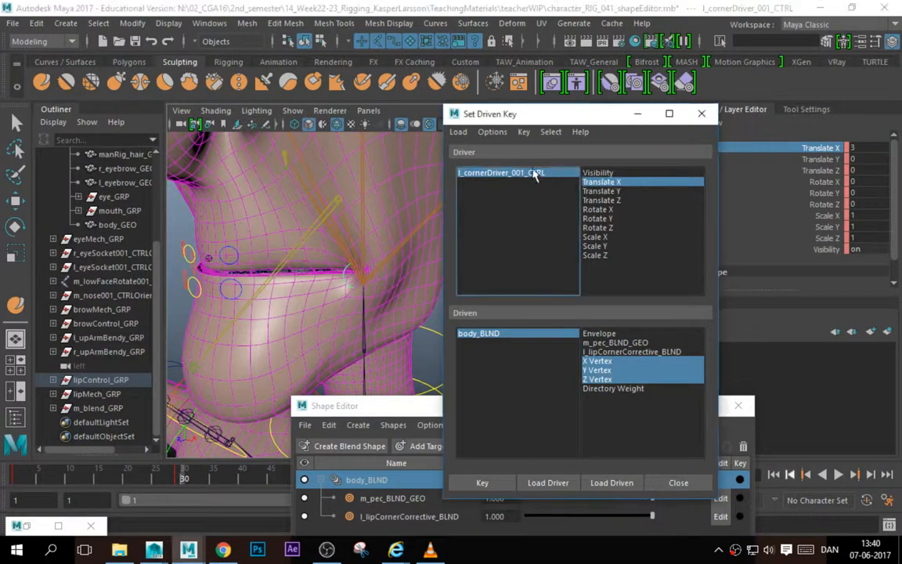
{"action": "left_click", "coordinate": [614, 182]}
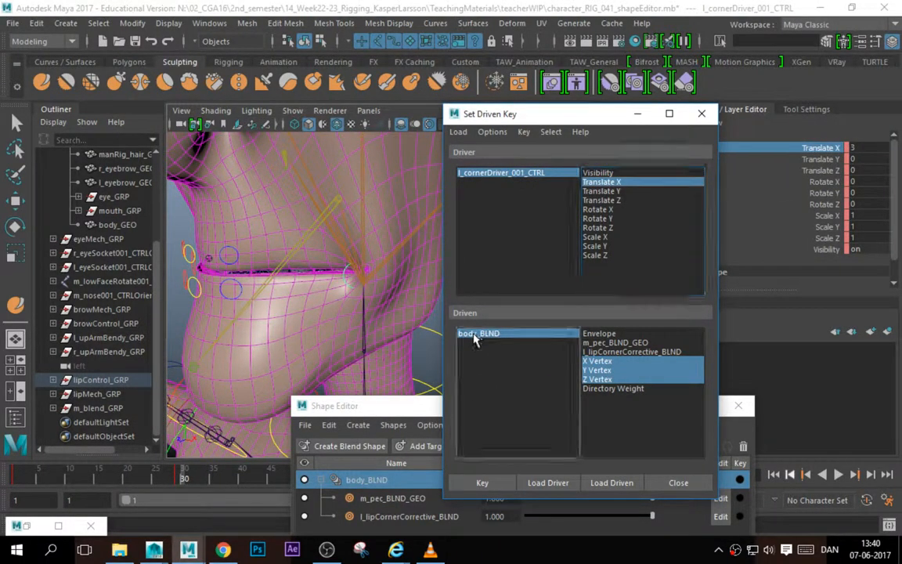
{"action": "left_click", "coordinate": [614, 342]}
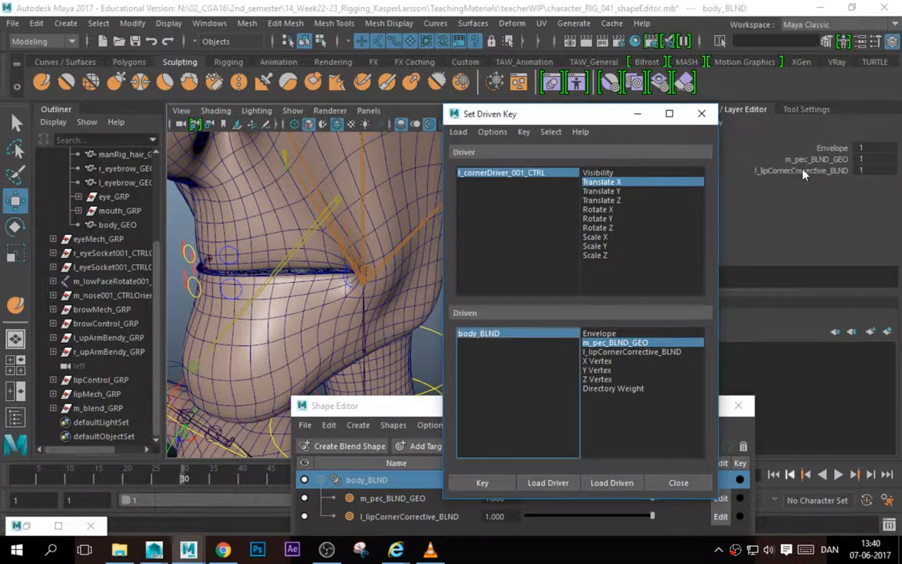
{"action": "left_click", "coordinate": [623, 353]}
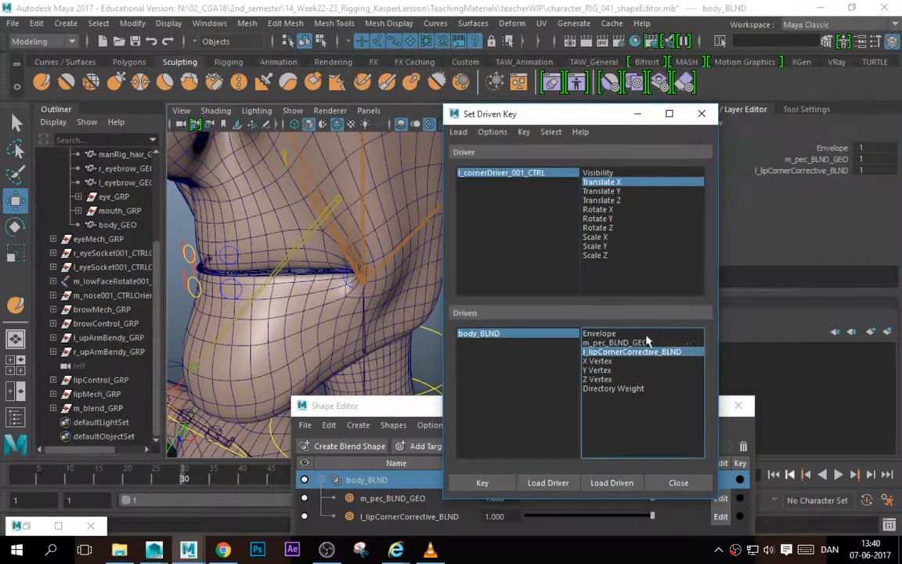
{"action": "left_click", "coordinate": [480, 482]}
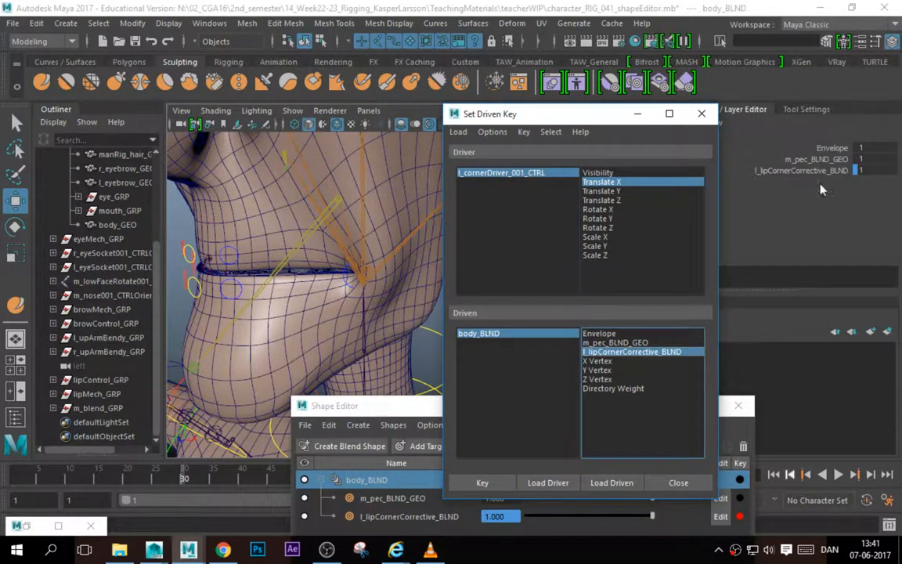
Go to frame 1 to put l_cornerDriver_001_CTRL at Translate X 0, keeping Translate X as the driver attribute.
{"action": "left_click", "coordinate": [540, 178]}
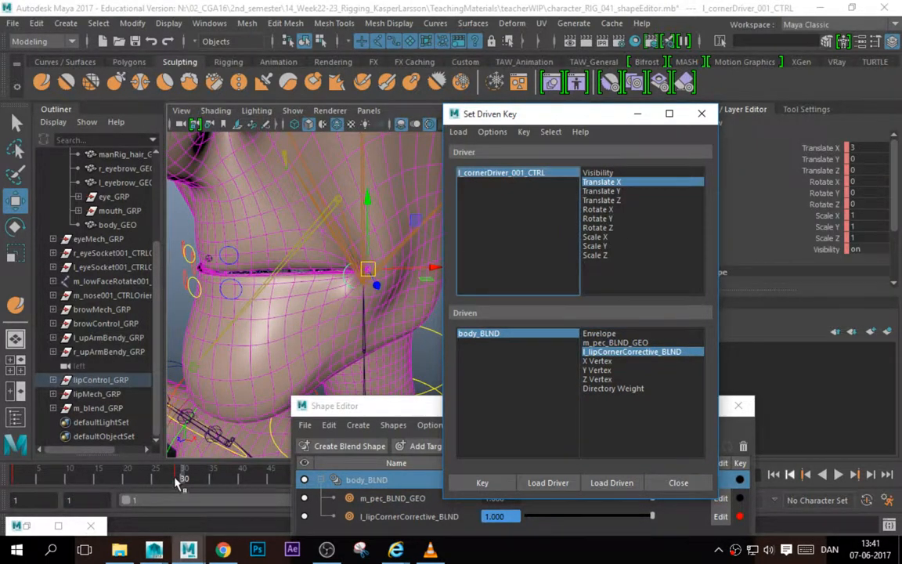
{"action": "left_click_drag", "start_coordinate": [176, 483], "coordinate": [13, 479]}
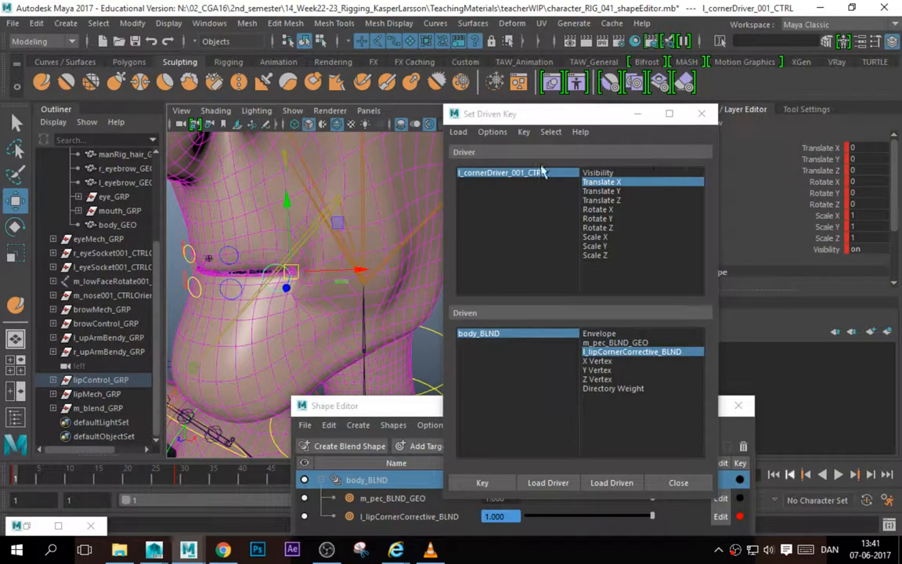
{"action": "left_click", "coordinate": [538, 173]}
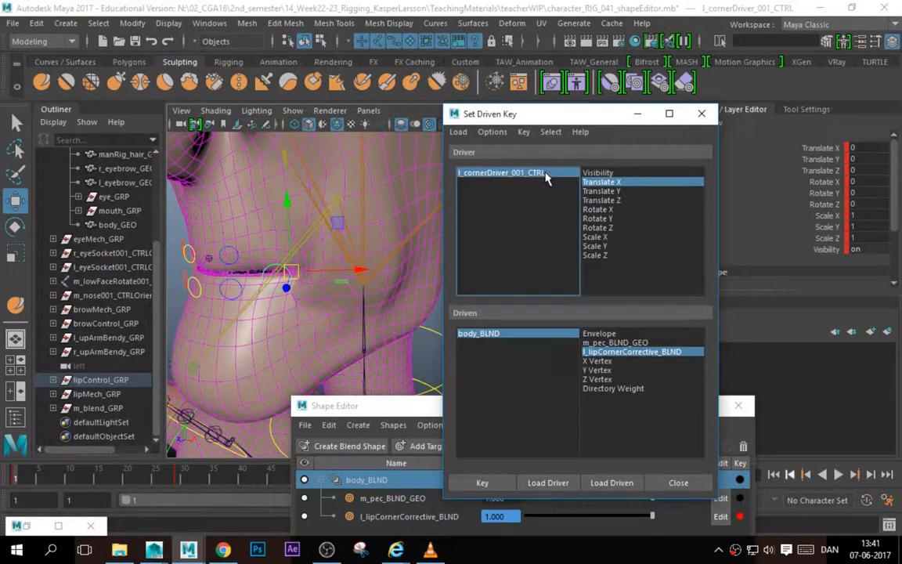
{"action": "left_click", "coordinate": [647, 183]}
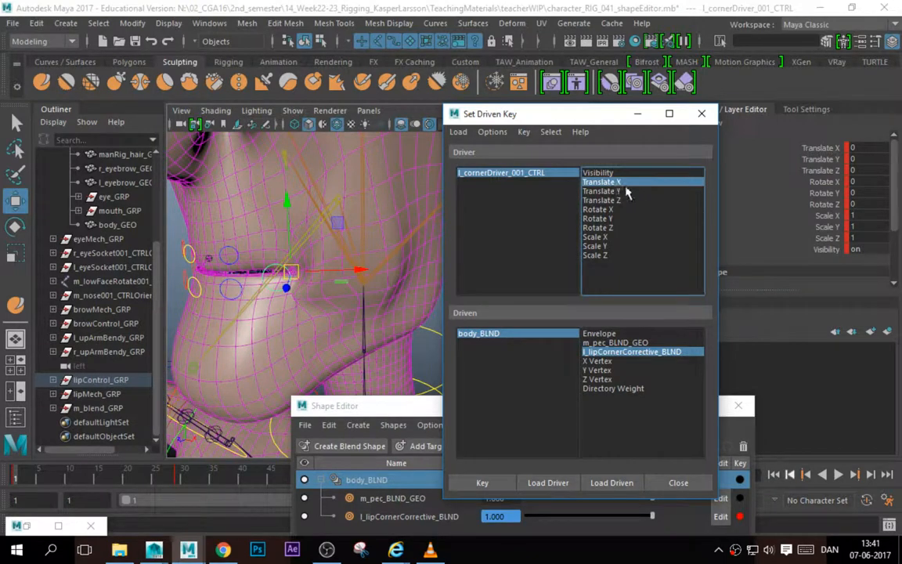
Set the l_lipCornerCorrective_BLND weight to 0 and key it against the control's Translate X.
{"action": "left_click", "coordinate": [500, 338]}
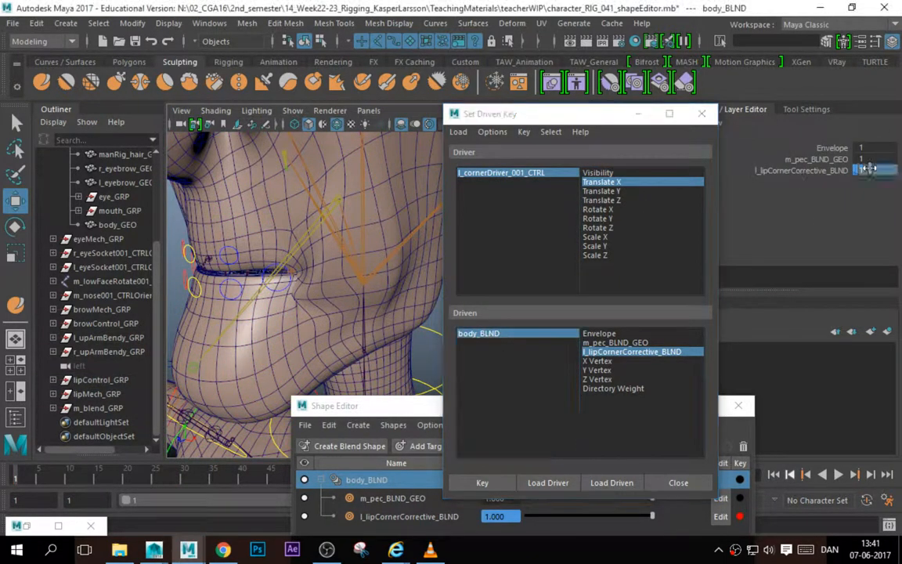
{"action": "type", "text": "0"}
{"action": "key", "text": "Return"}
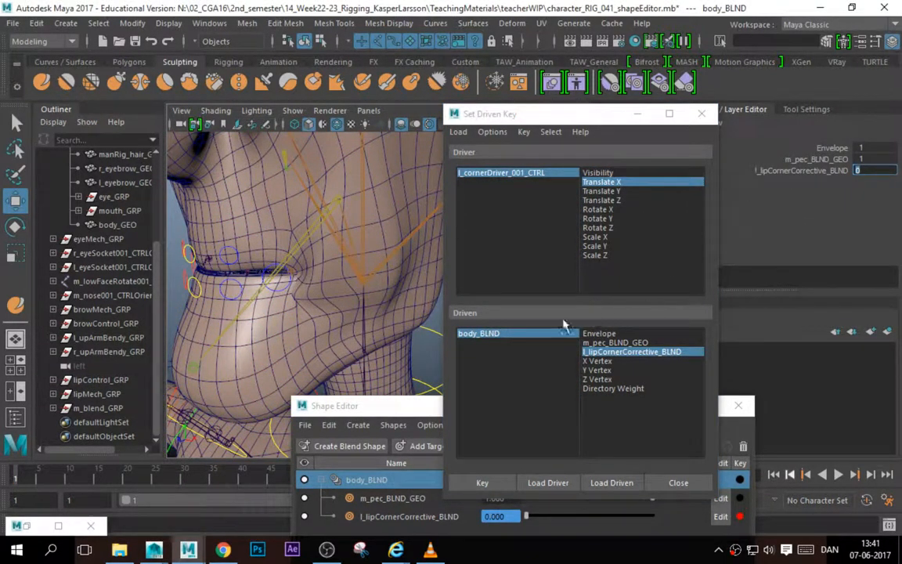
{"action": "left_click", "coordinate": [537, 336]}
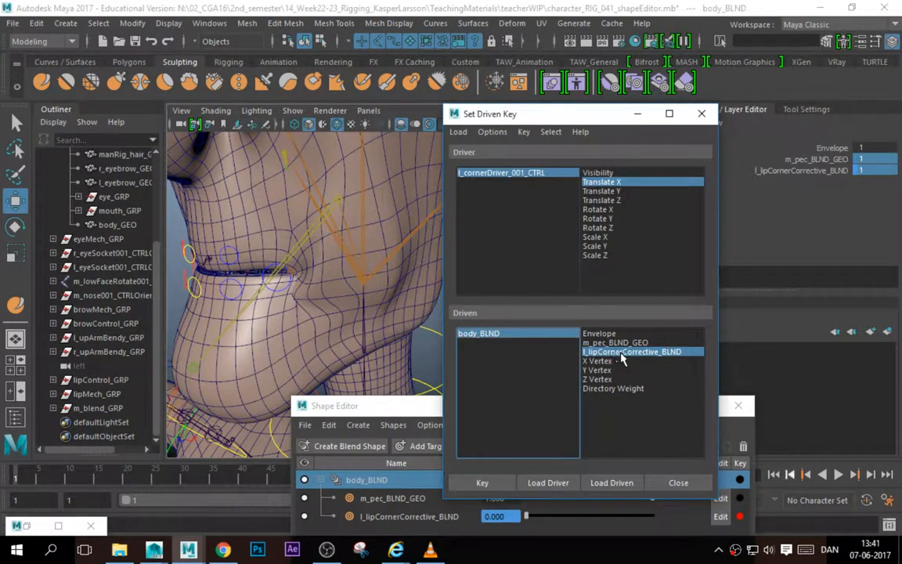
{"action": "left_click", "coordinate": [820, 172]}
{"action": "left_click", "coordinate": [876, 171]}
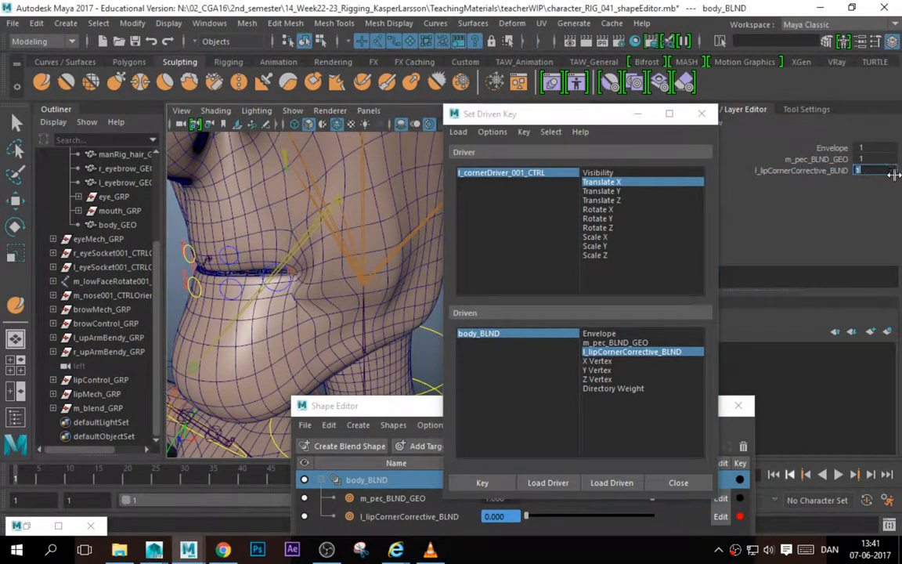
{"action": "type", "text": "0"}
{"action": "left_click", "coordinate": [631, 352]}
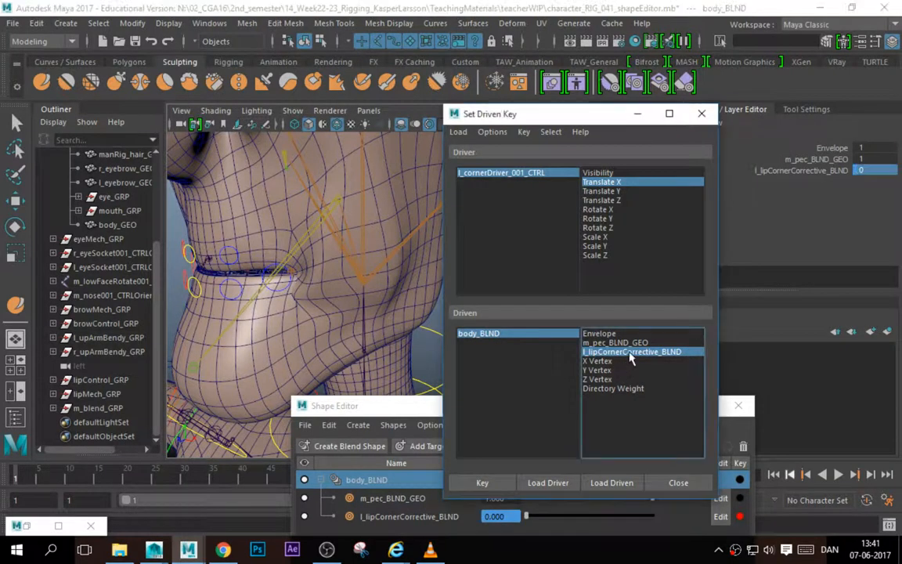
{"action": "left_click", "coordinate": [483, 483]}
Scrub the timeline and pull the left lip corner control outward along X to test the driven corrective, and undo the move.
{"action": "left_click", "coordinate": [528, 334]}
{"action": "key", "text": "w"}
{"action": "left_click_drag", "start_coordinate": [47, 473], "coordinate": [5, 445]}
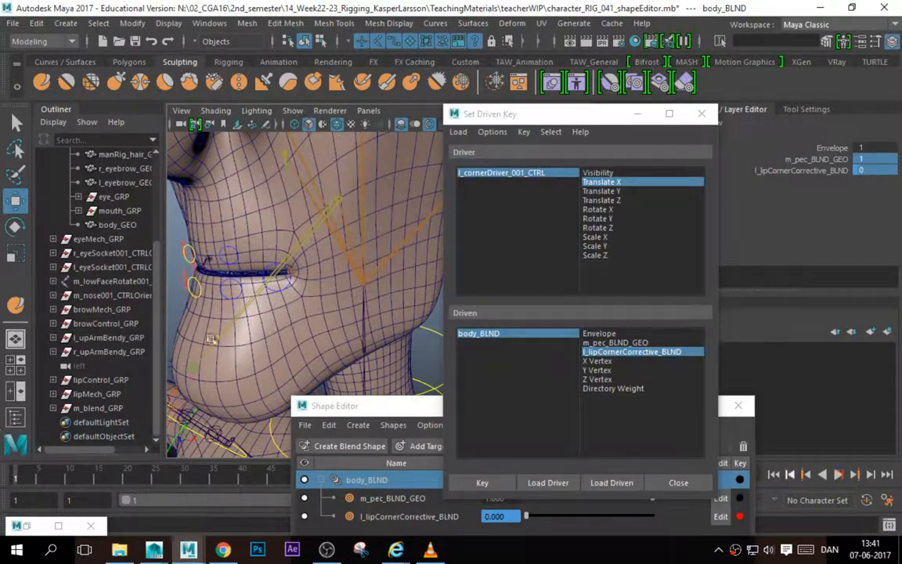
{"action": "left_click", "coordinate": [288, 286]}
{"action": "left_click_drag", "start_coordinate": [292, 272], "coordinate": [424, 272]}
{"action": "key", "text": "ctrl+z"}
{"action": "left_click", "coordinate": [331, 322]}
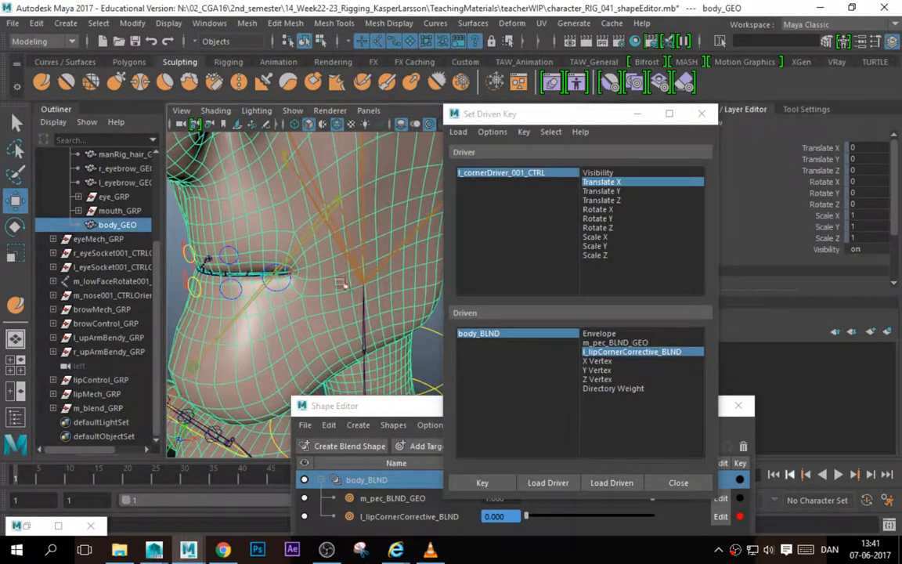
Move l_cornerDriver_001_CTRL back and forth along X to check how the corrective weight follows, undo the moves, and return to frame 1.
{"action": "left_click", "coordinate": [289, 281]}
{"action": "left_click_drag", "start_coordinate": [313, 269], "coordinate": [368, 279]}
{"action": "left_click_drag", "start_coordinate": [296, 276], "coordinate": [258, 263]}
{"action": "key", "text": "ctrl+z"}
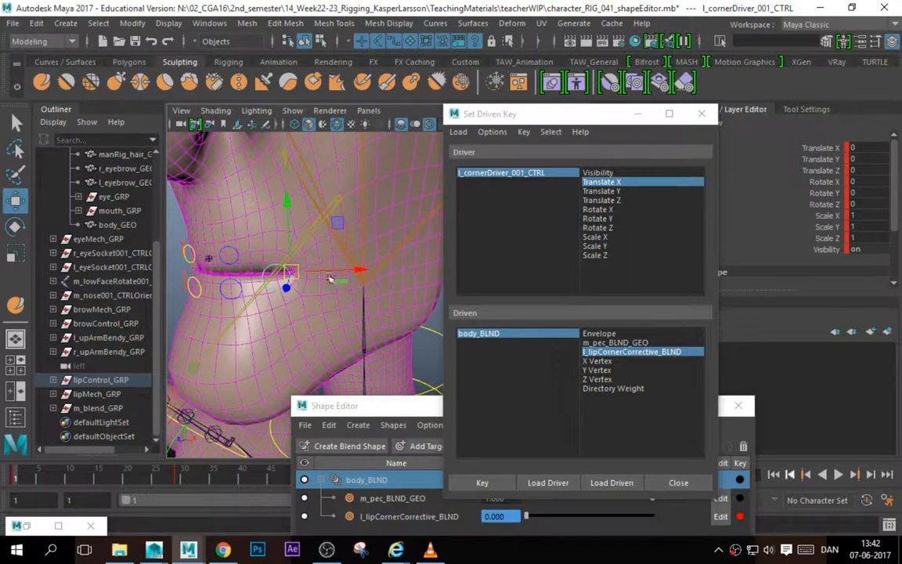
{"action": "left_click_drag", "start_coordinate": [294, 271], "coordinate": [364, 263]}
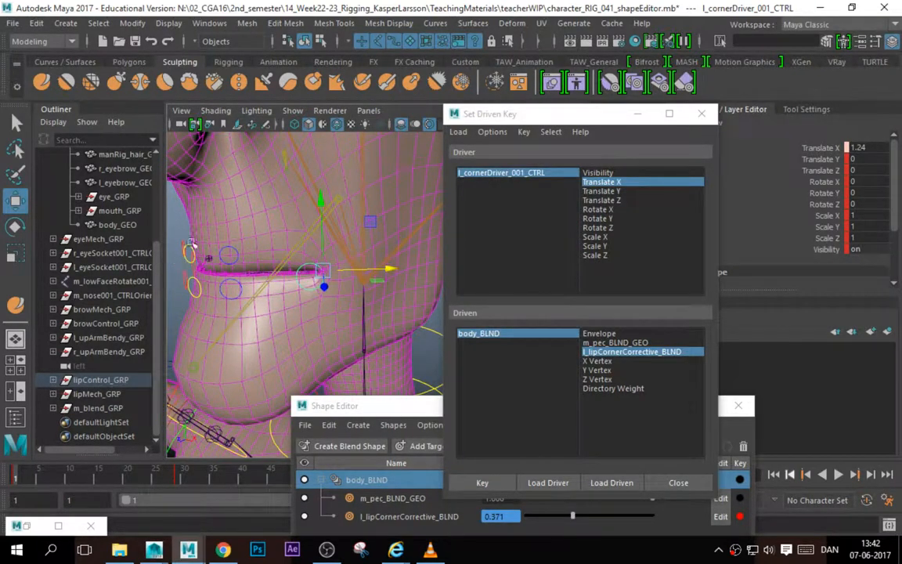
{"action": "left_click_drag", "start_coordinate": [326, 273], "coordinate": [385, 269]}
{"action": "key", "text": "ctrl+z"}
{"action": "key", "text": "ctrl+z"}
{"action": "left_click_drag", "start_coordinate": [137, 478], "coordinate": [16, 468]}
Move l_cornerDriver_001_CTRL up and down along Y to check the corrective, undo the moves, and minimize the Set Driven Key window.
{"action": "left_click_drag", "start_coordinate": [286, 202], "coordinate": [284, 147]}
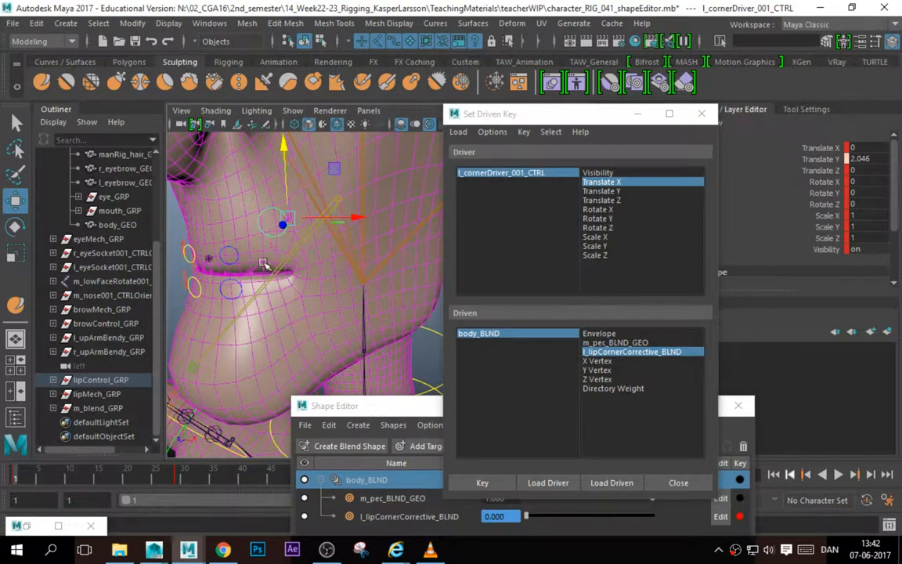
{"action": "left_click_drag", "start_coordinate": [284, 149], "coordinate": [290, 337]}
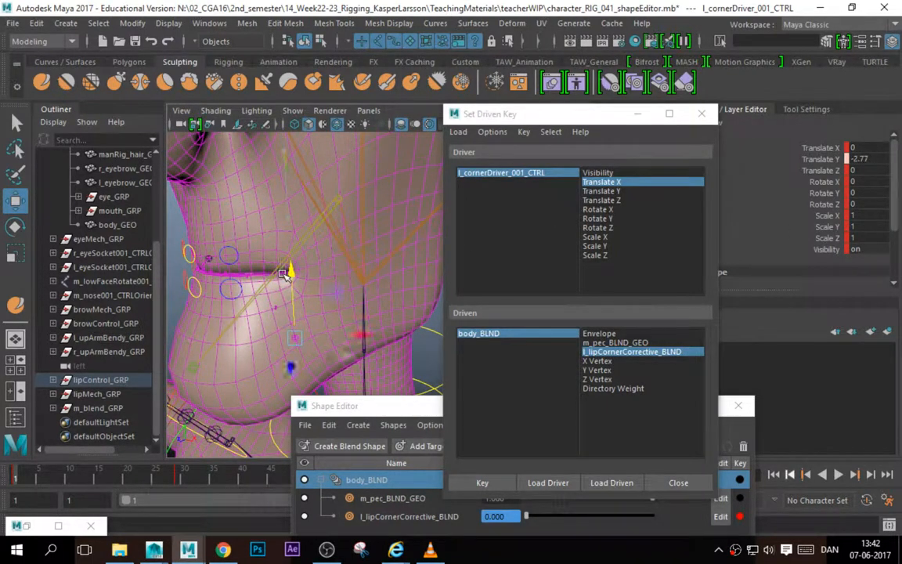
{"action": "key", "text": "ctrl+z"}
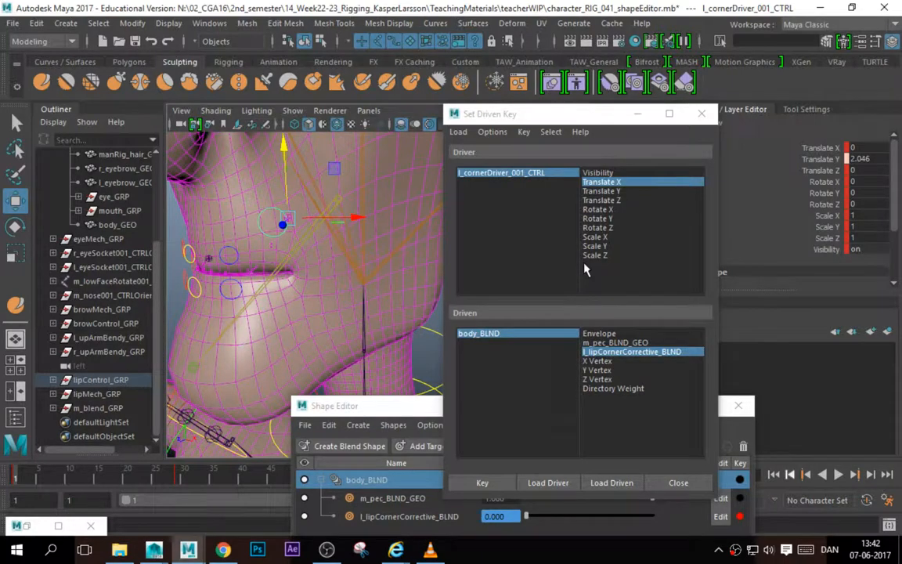
{"action": "left_click", "coordinate": [638, 114]}
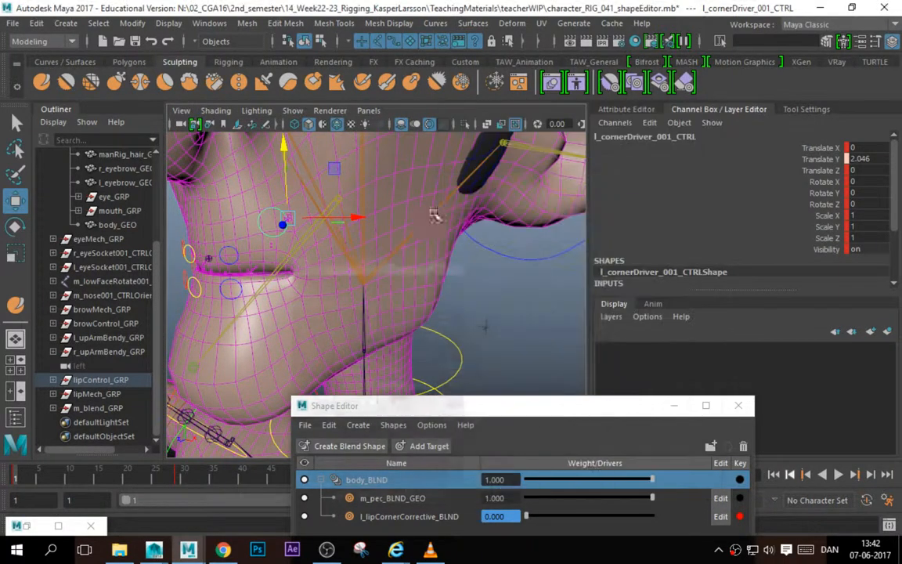
{"action": "key", "text": "ctrl+z"}
{"action": "key", "text": "ctrl+z"}
{"action": "key", "text": "ctrl+z"}
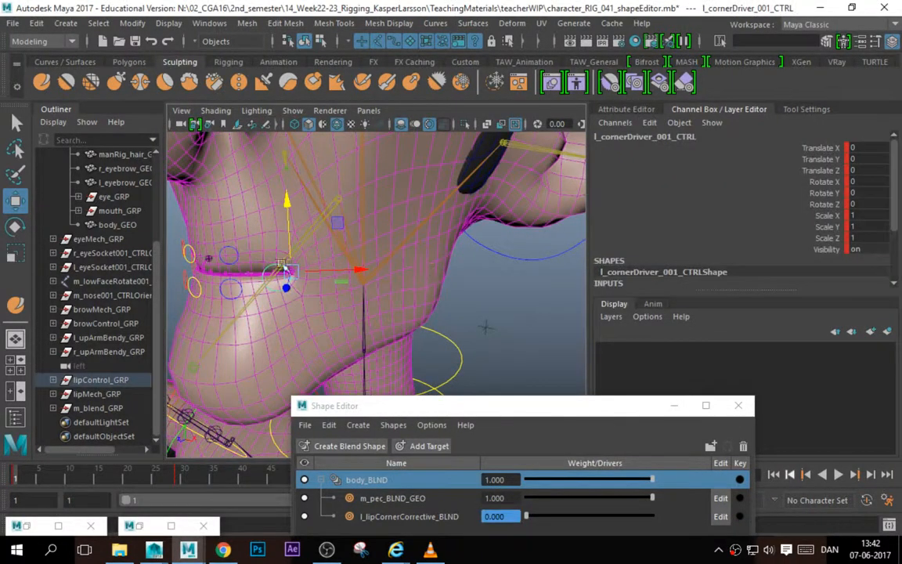
Pull the left lip corner control outward and diagonally upward to test the lip corner deformation, undoing each move.
{"action": "left_click_drag", "start_coordinate": [284, 266], "coordinate": [410, 283]}
{"action": "key", "text": "ctrl+z"}
{"action": "scroll", "coordinate": [380, 281], "scroll_direction": "down", "scroll_amount": 3}
{"action": "left_click_drag", "start_coordinate": [340, 286], "coordinate": [349, 274]}
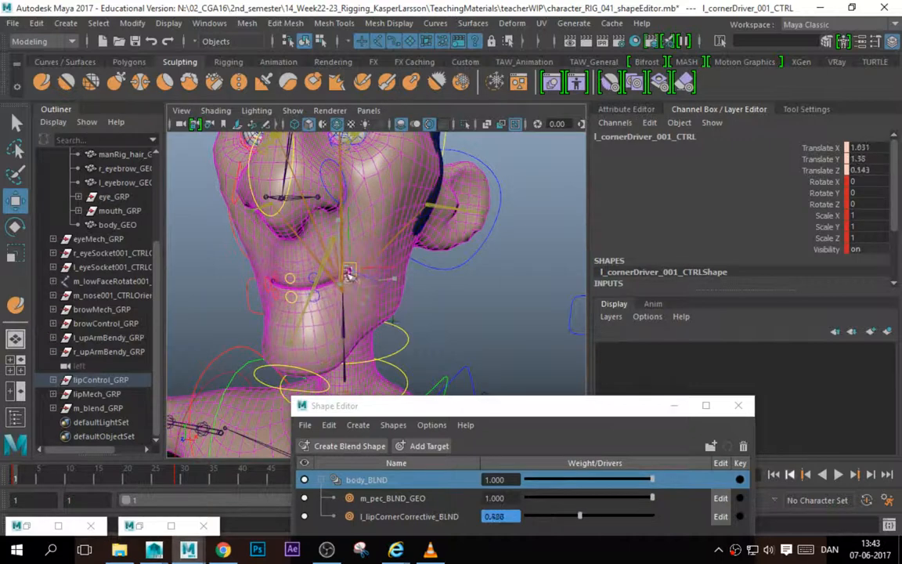
{"action": "key", "text": "ctrl+z"}
Select the body_BLND blend shape node from the Shape Editor so its attributes are loaded, and minimize the editor.
{"action": "left_click_drag", "start_coordinate": [467, 410], "coordinate": [537, 294]}
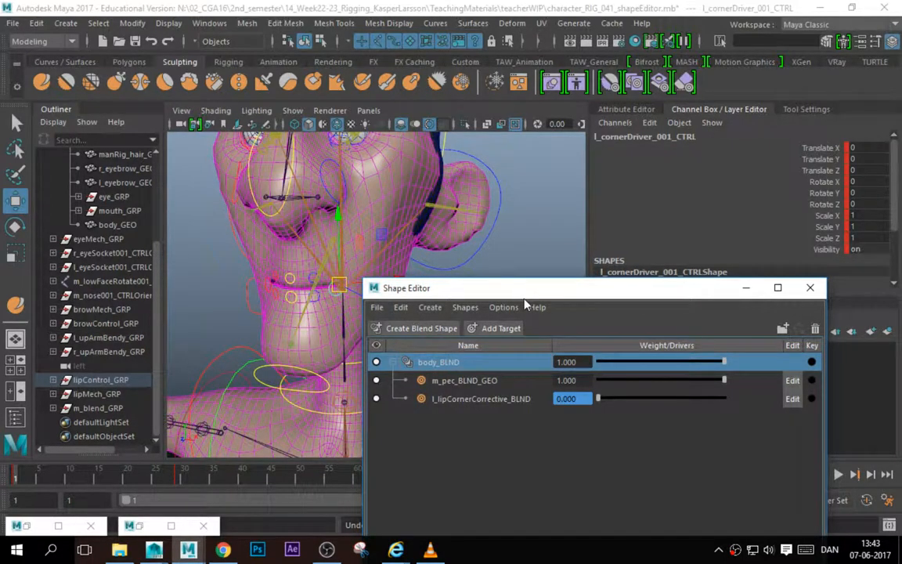
{"action": "left_click", "coordinate": [479, 399]}
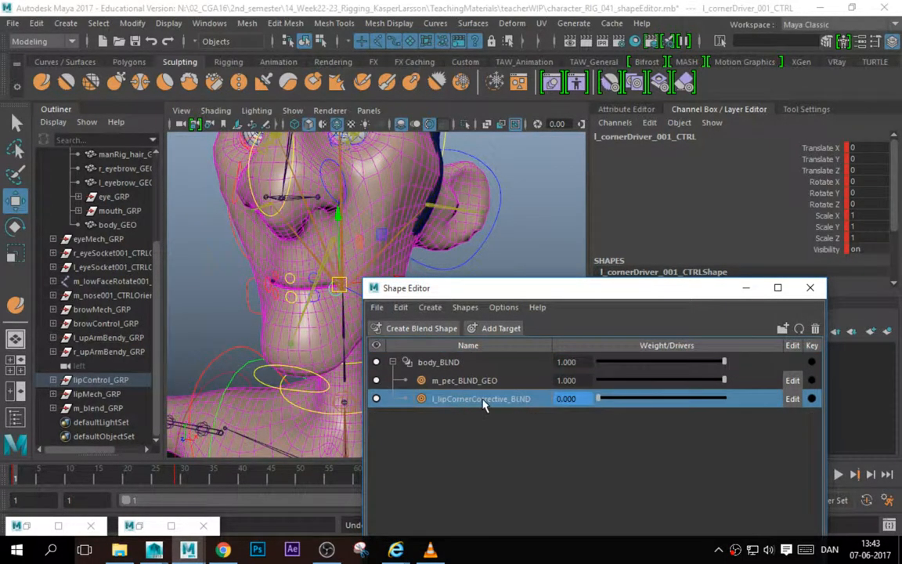
{"action": "left_click_drag", "start_coordinate": [603, 292], "coordinate": [593, 220]}
{"action": "double_click", "coordinate": [567, 328]}
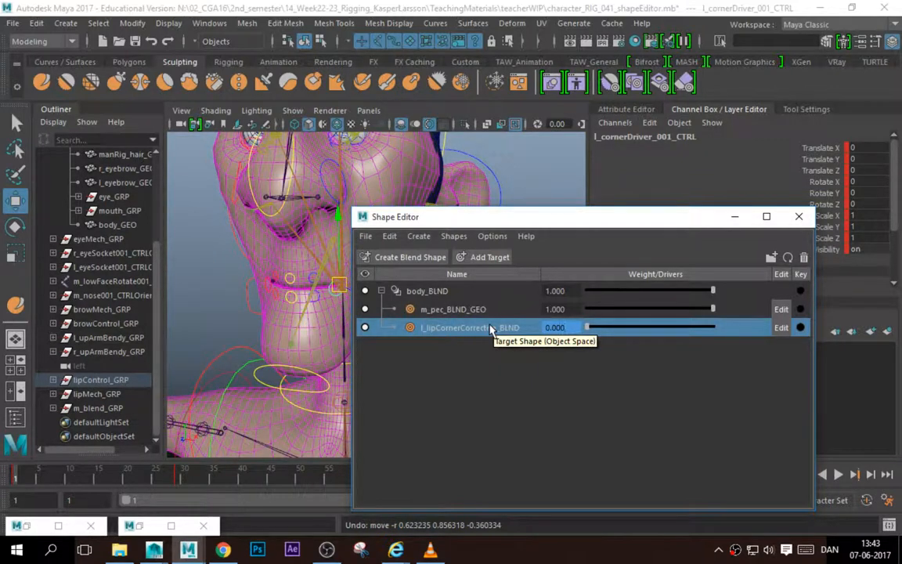
{"action": "right_click", "coordinate": [577, 328]}
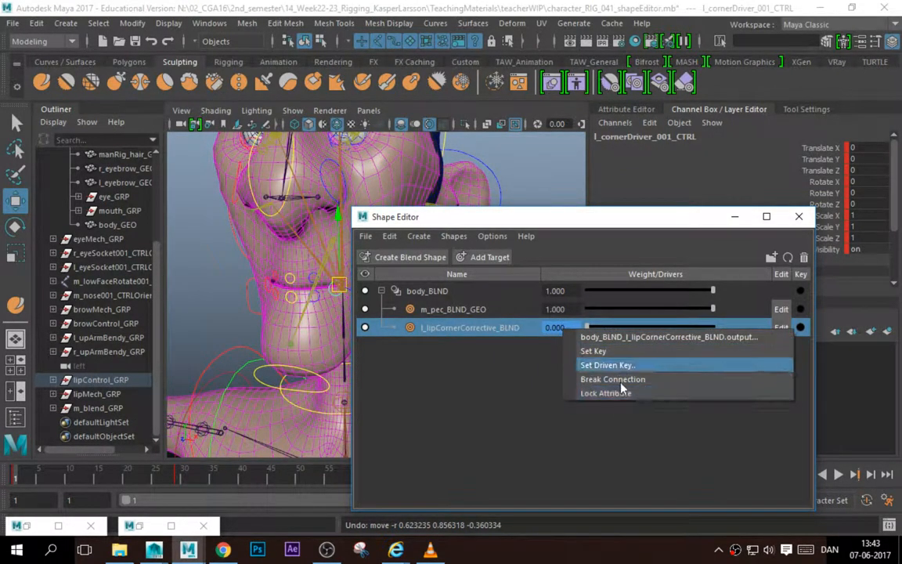
{"action": "left_click", "coordinate": [440, 297]}
{"action": "right_click", "coordinate": [443, 294]}
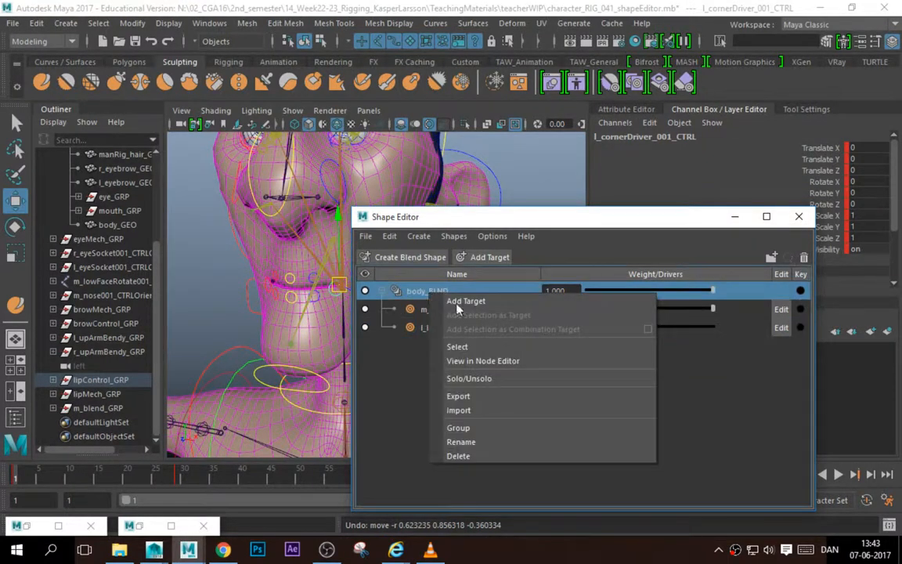
{"action": "left_click", "coordinate": [419, 291]}
{"action": "right_click", "coordinate": [435, 293]}
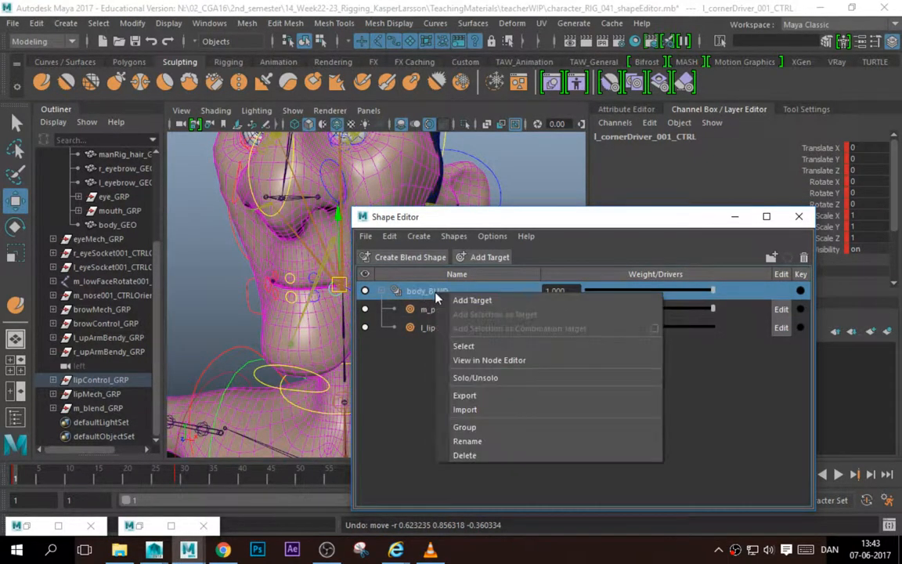
{"action": "left_click", "coordinate": [469, 345]}
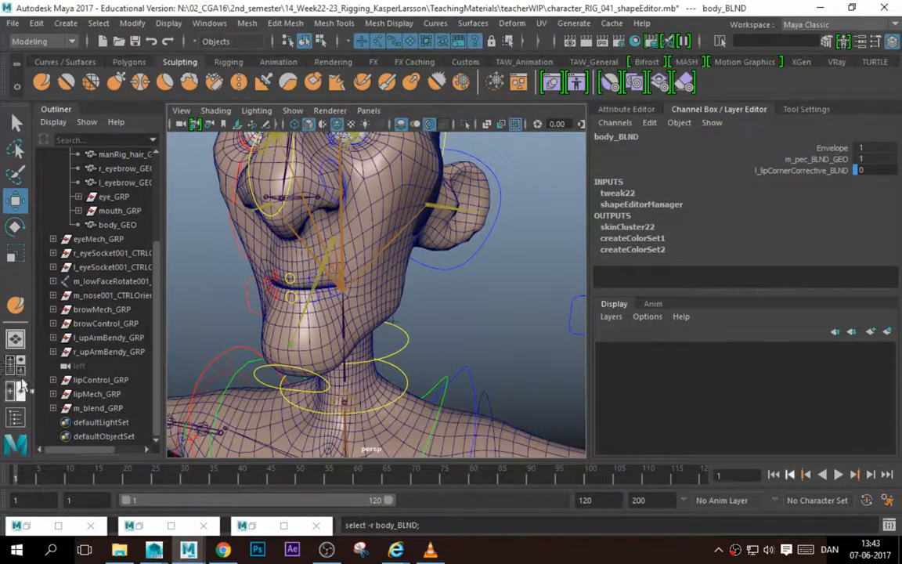
{"action": "left_click", "coordinate": [209, 22]}
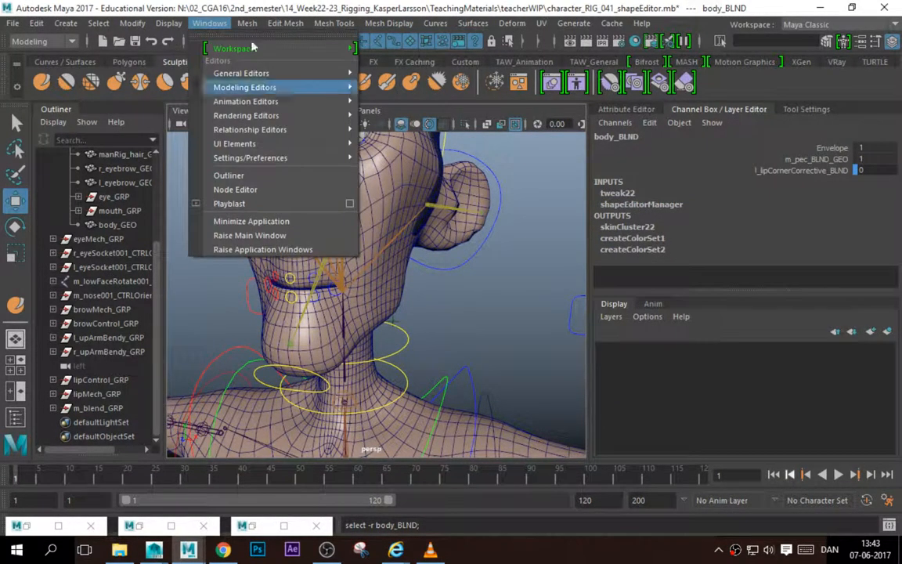
{"action": "left_click", "coordinate": [210, 24]}
{"action": "left_click", "coordinate": [209, 24]}
{"action": "mouse_move", "coordinate": [235, 101]}
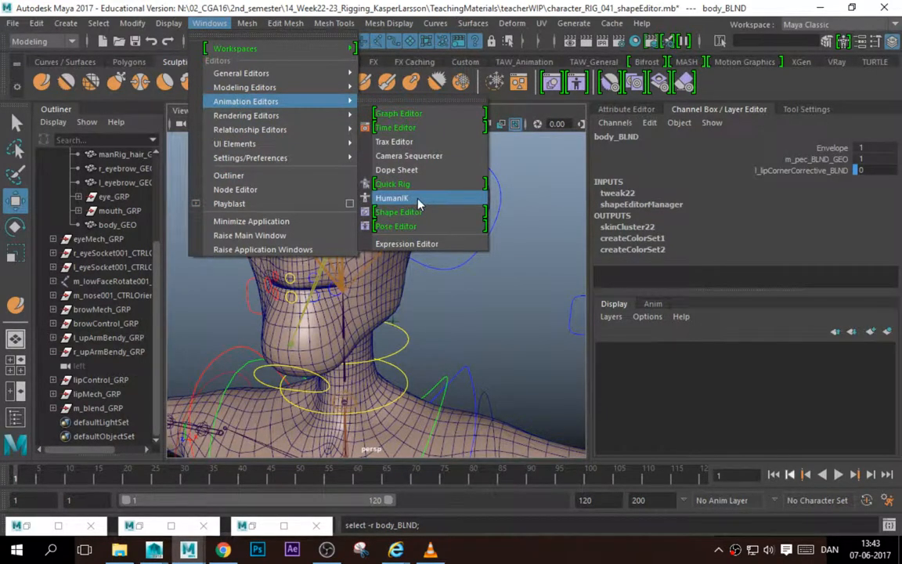
{"action": "left_click", "coordinate": [374, 126]}
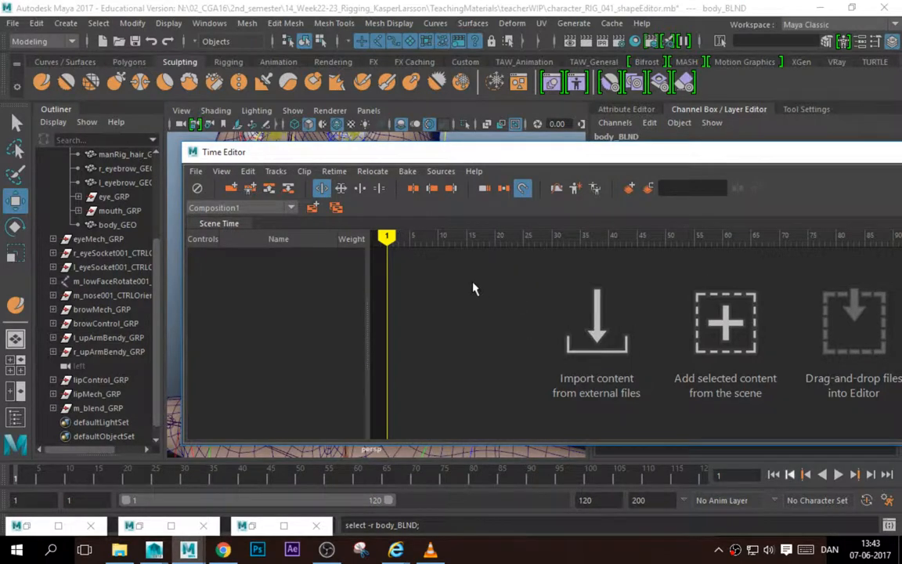
{"action": "left_click_drag", "start_coordinate": [382, 155], "coordinate": [89, 171]}
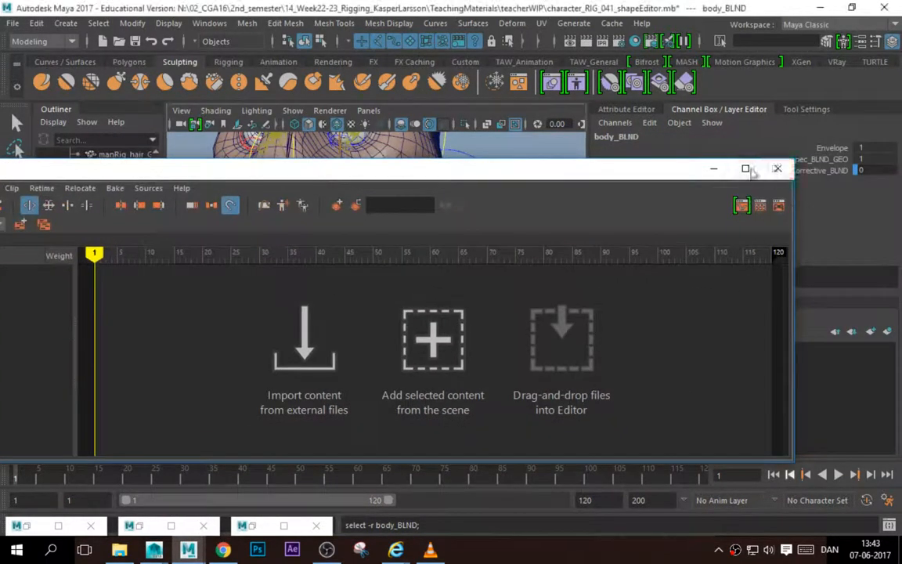
{"action": "left_click", "coordinate": [776, 168]}
Open the Graph Editor for body_BLND and isolate the l_cornerDriver_001_CTRL curve with keys at frames 1 and 29.
{"action": "left_click", "coordinate": [209, 23]}
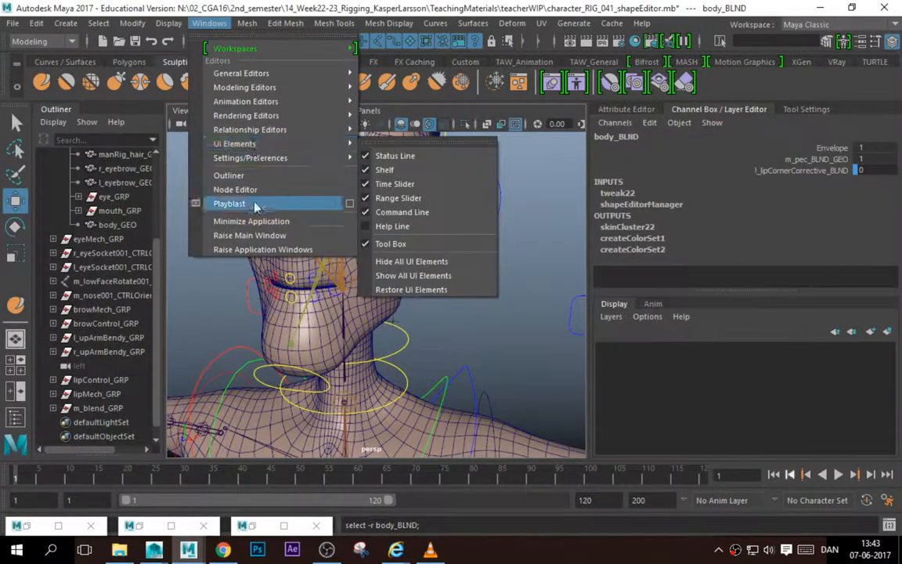
{"action": "mouse_move", "coordinate": [246, 101]}
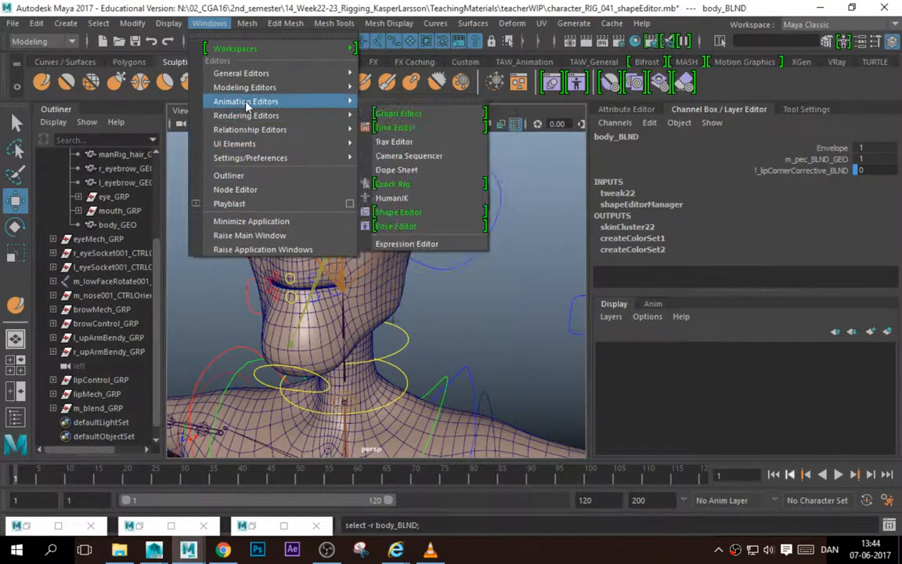
{"action": "left_click", "coordinate": [458, 114]}
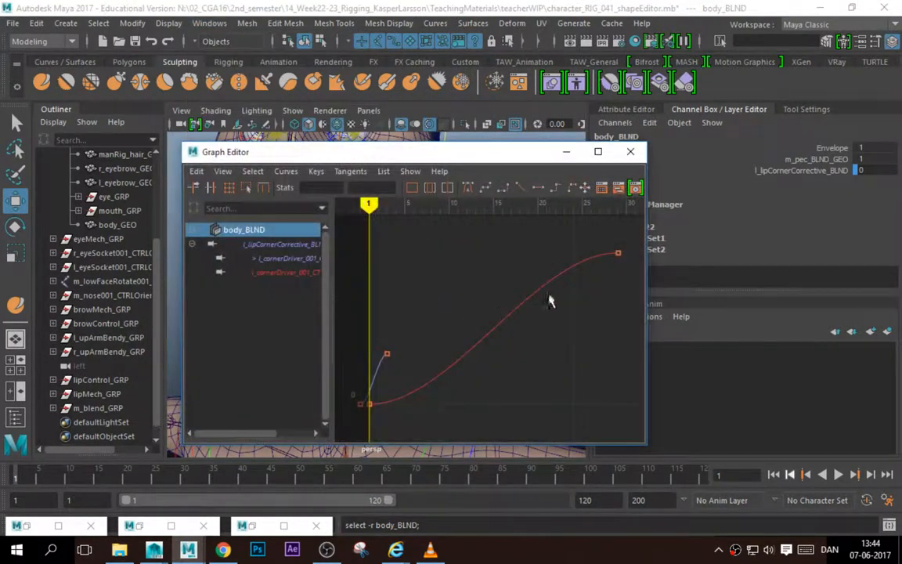
{"action": "left_click", "coordinate": [282, 272]}
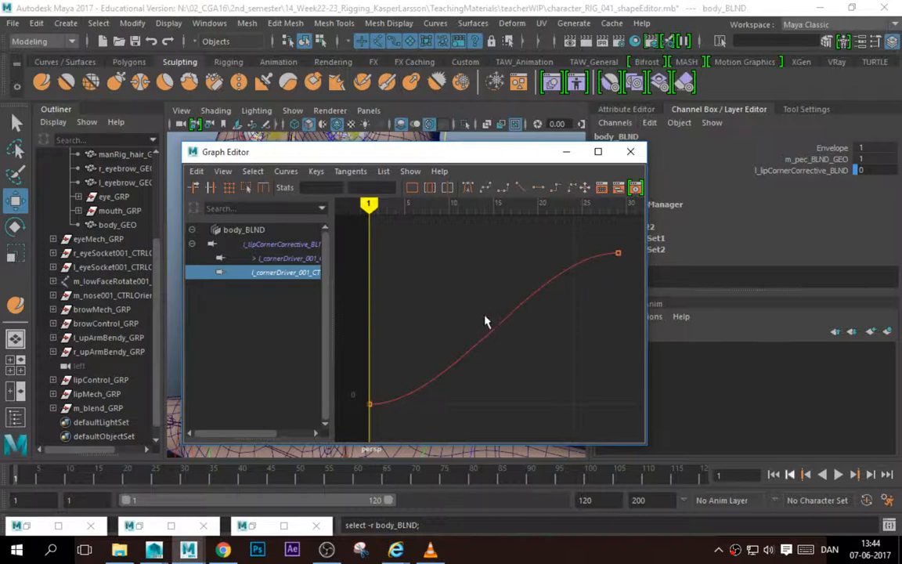
Select both keys of the isolated l_cornerDriver_001_CTRL curve and apply linear tangents to them.
{"action": "left_click_drag", "start_coordinate": [630, 227], "coordinate": [368, 408]}
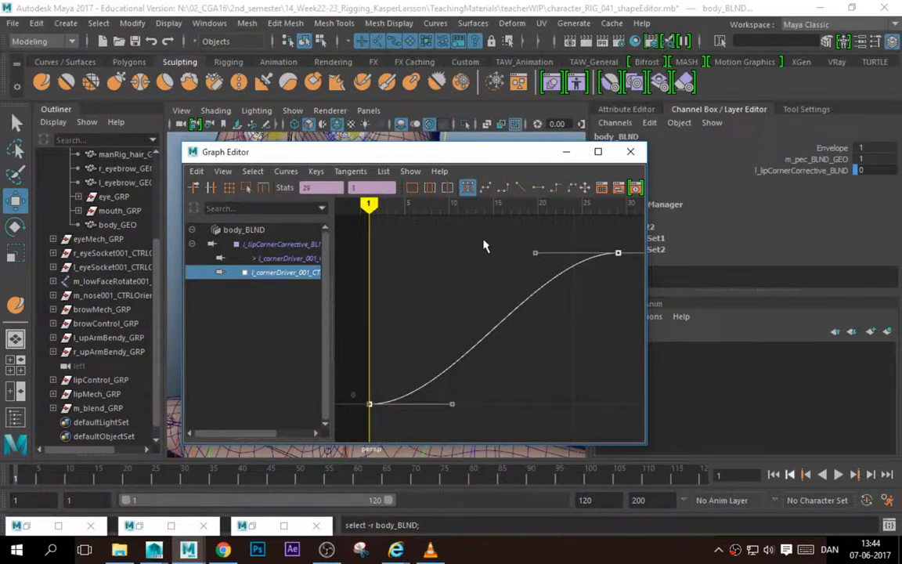
{"action": "left_click_drag", "start_coordinate": [480, 249], "coordinate": [499, 425]}
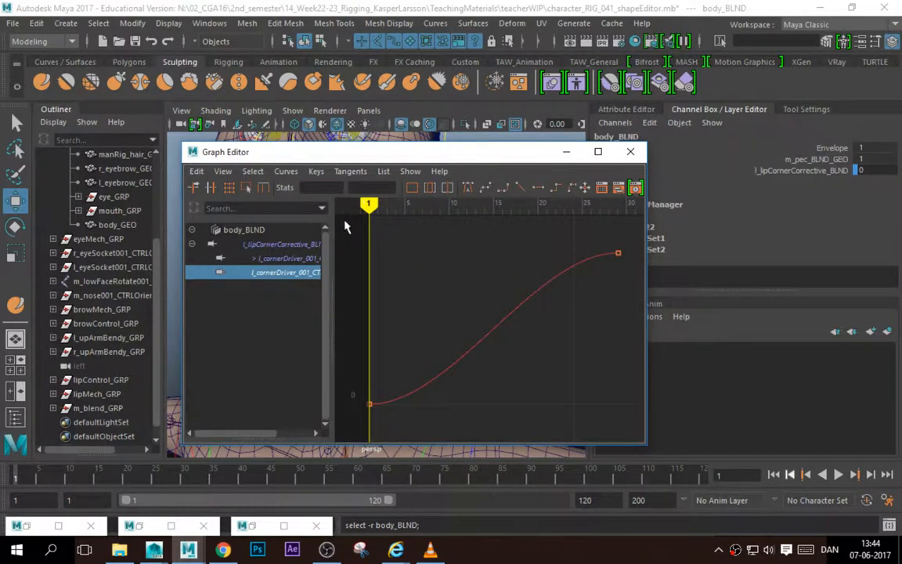
{"action": "left_click_drag", "start_coordinate": [346, 222], "coordinate": [665, 454]}
{"action": "left_click", "coordinate": [520, 187]}
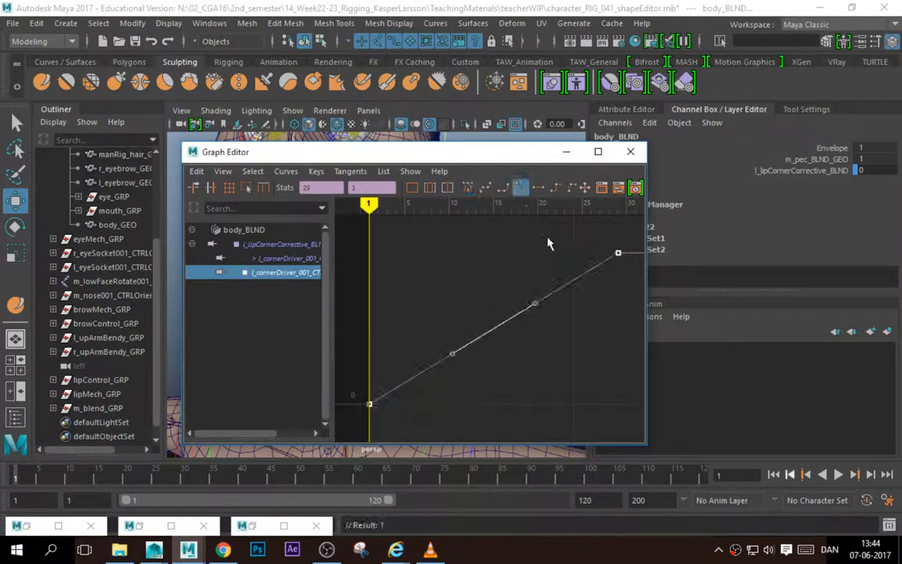
{"action": "left_click", "coordinate": [587, 341]}
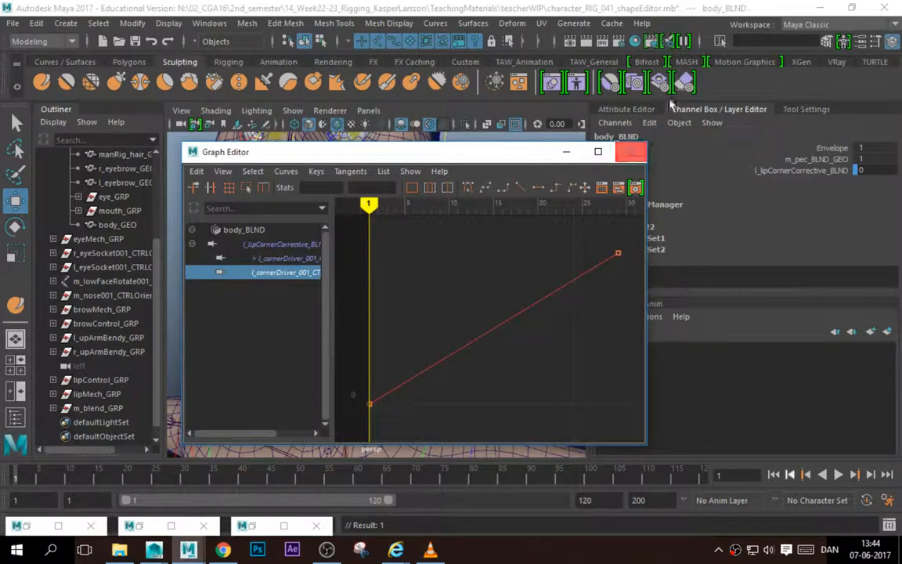
{"action": "left_click_drag", "start_coordinate": [492, 154], "coordinate": [547, 154]}
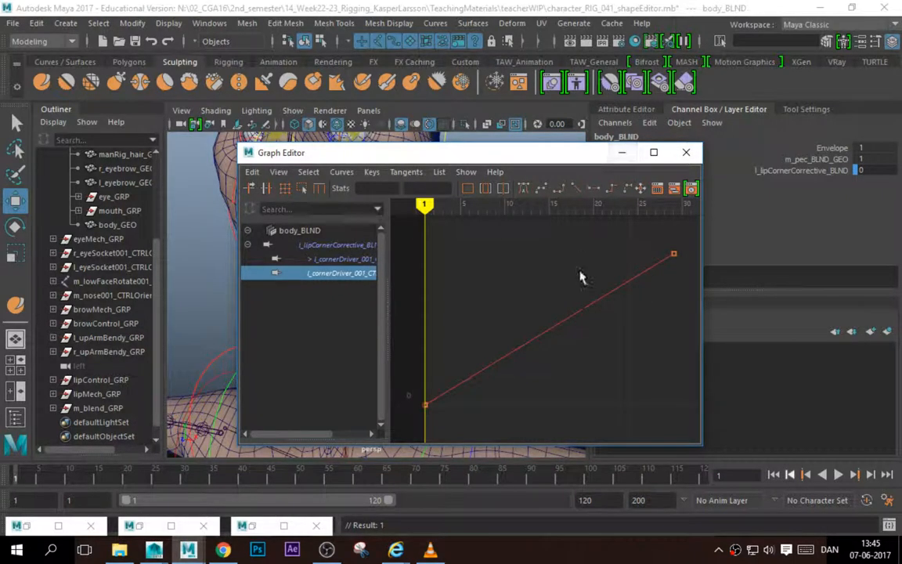
{"action": "left_click_drag", "start_coordinate": [687, 232], "coordinate": [320, 463]}
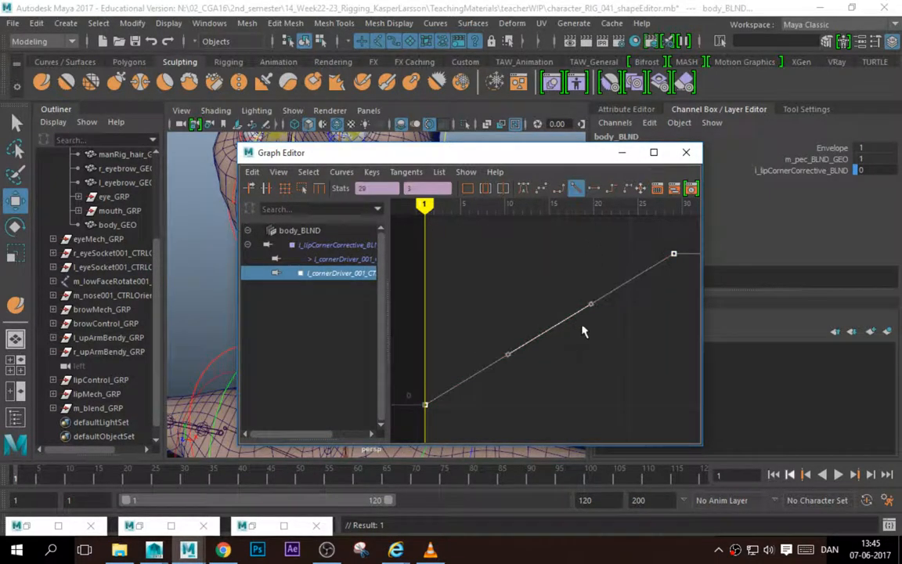
{"action": "left_click", "coordinate": [576, 189]}
{"action": "left_click", "coordinate": [561, 257]}
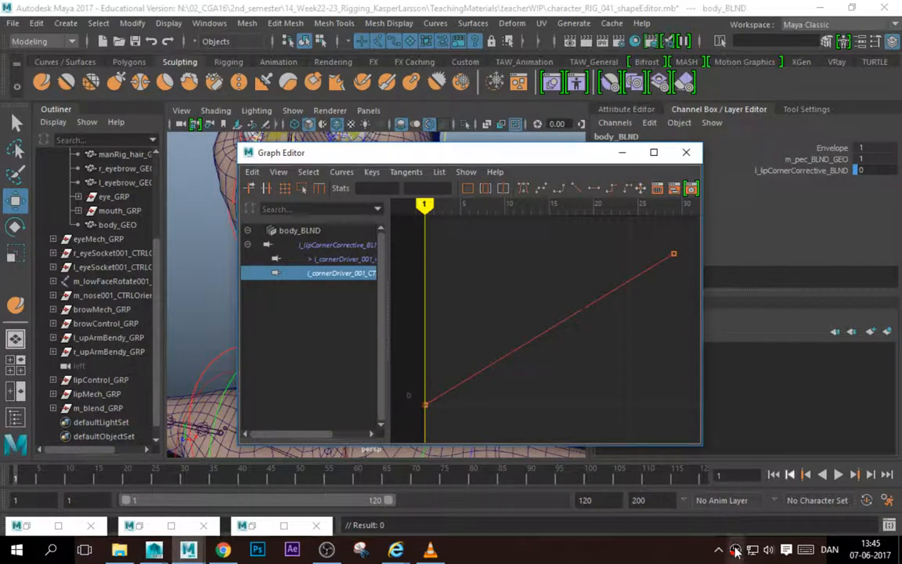